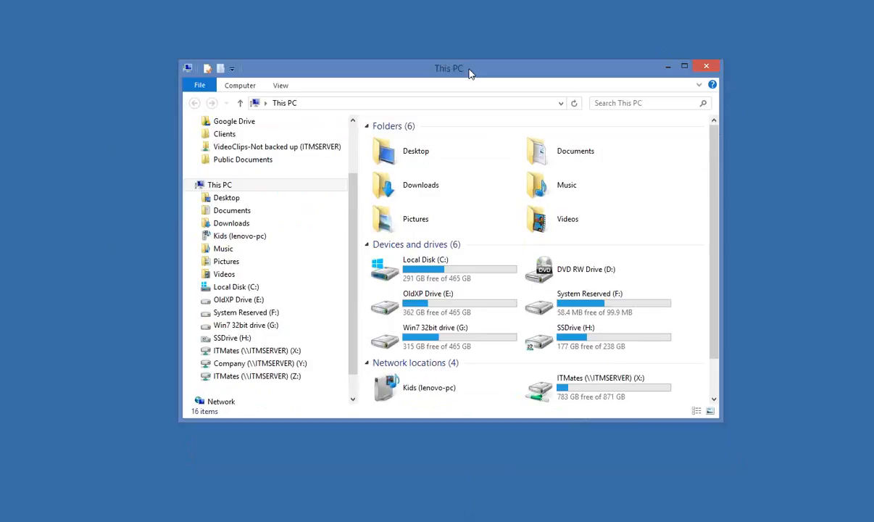
Open the Templates folder inside C:\AudMate5 and look over the template folders it contains.
double_click(427, 272)
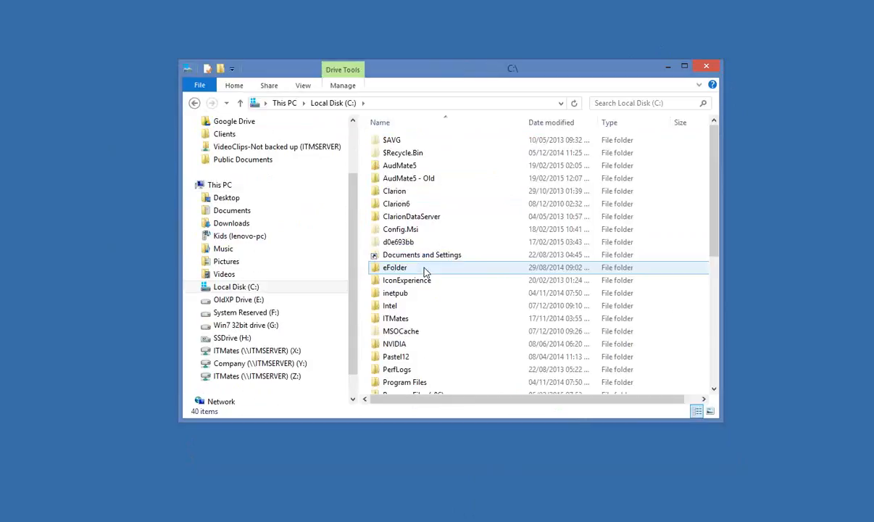
left_click(406, 170)
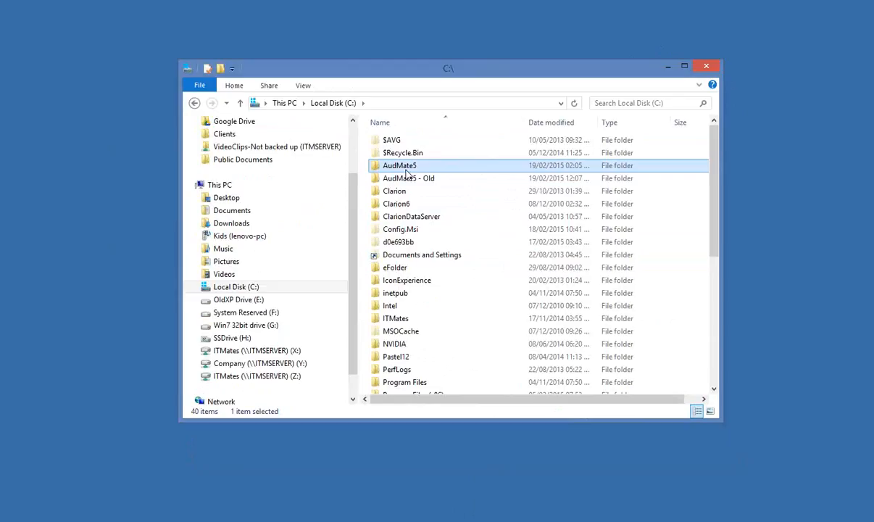
double_click(408, 173)
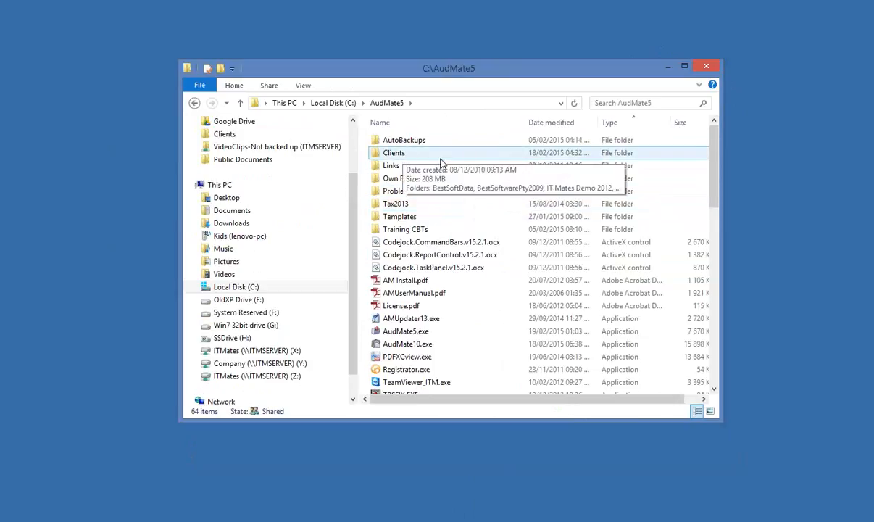
left_click(428, 217)
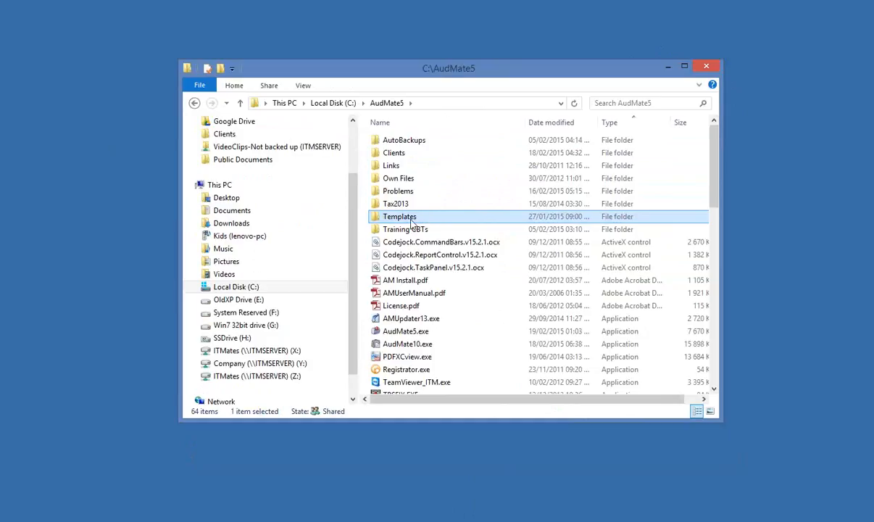
double_click(410, 222)
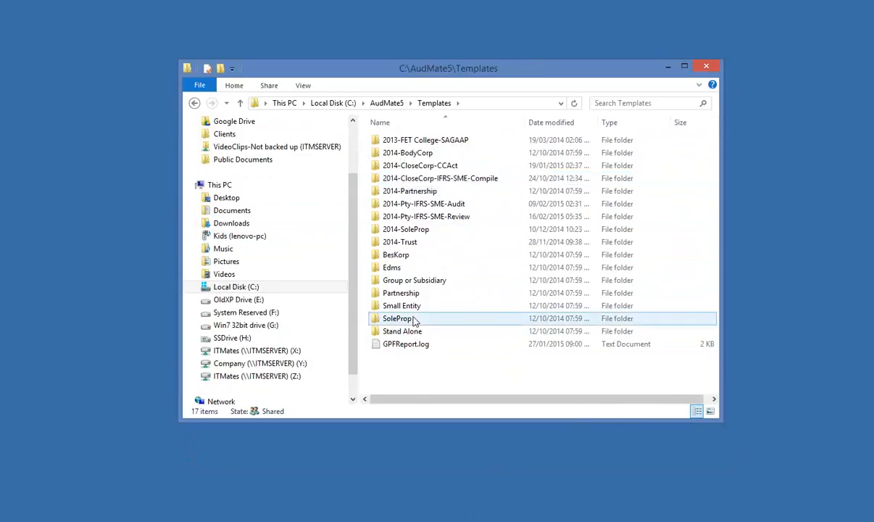
mouse_move(415, 321)
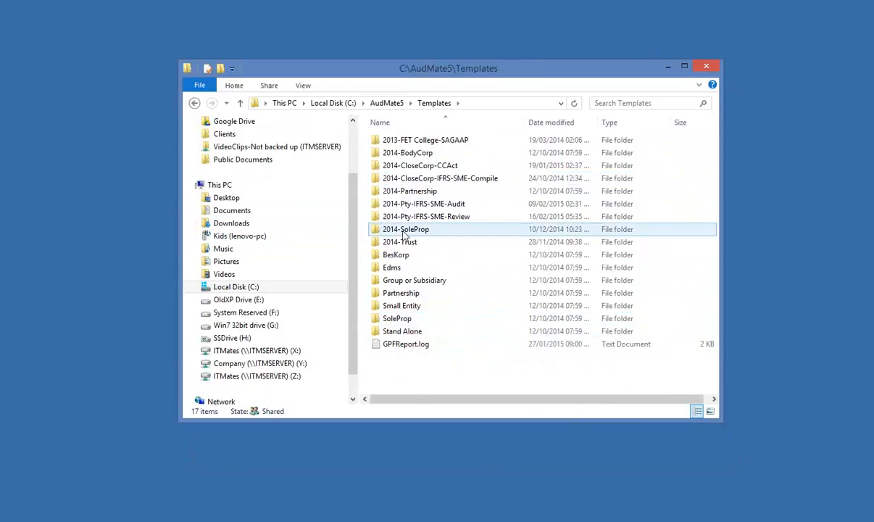
mouse_move(404, 234)
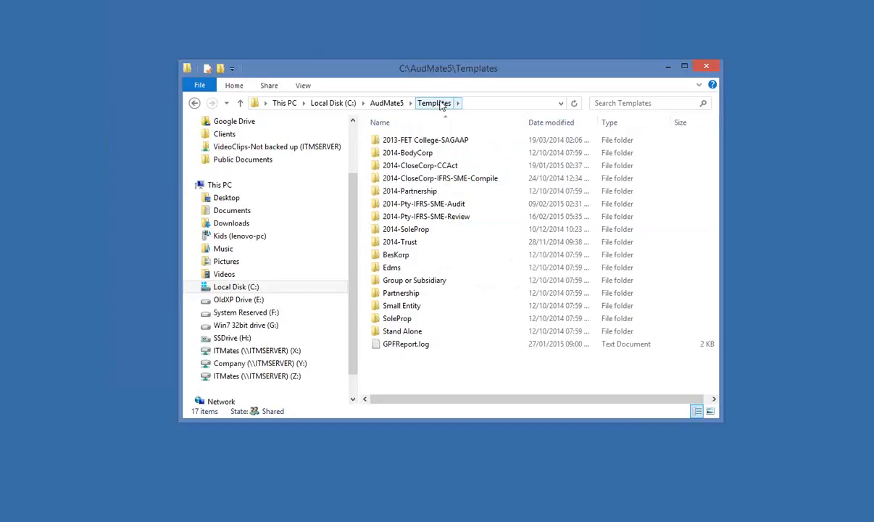
Go back to the AudMate5 folder and paste a copy of the Templates folder into it.
left_click(388, 105)
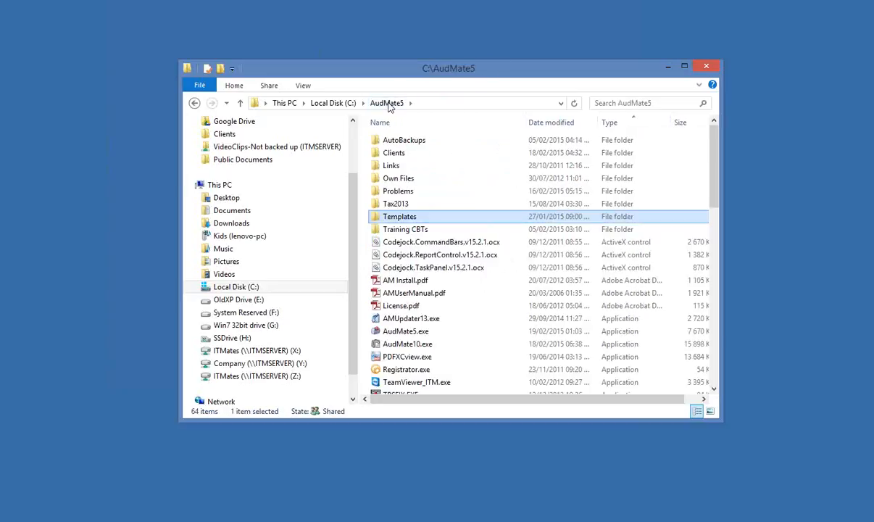
right_click(404, 222)
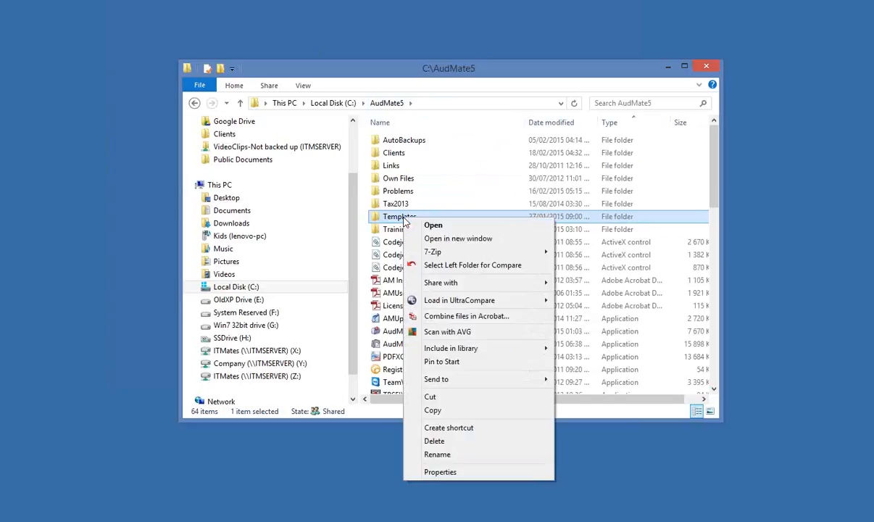
left_click(454, 411)
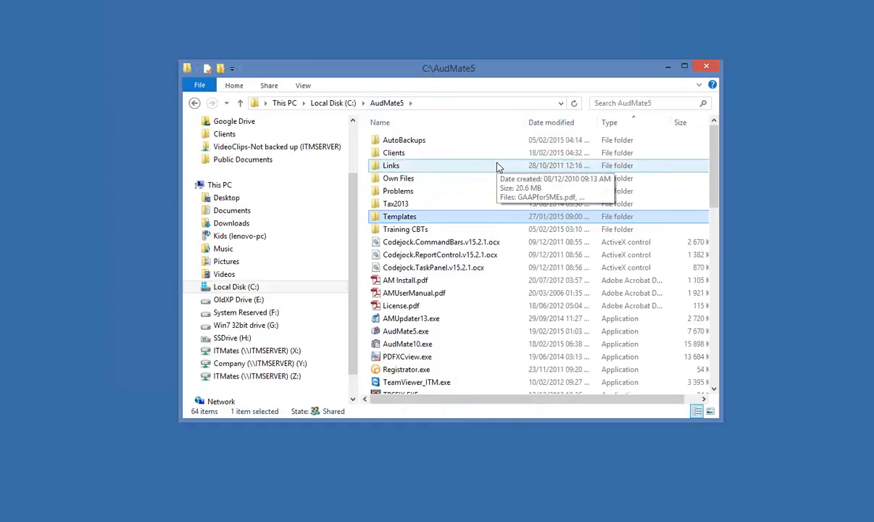
right_click(498, 167)
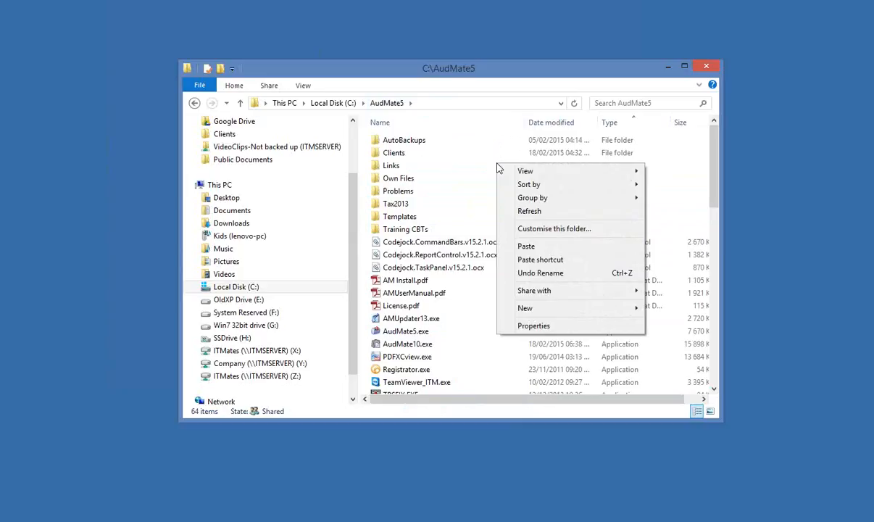
left_click(536, 250)
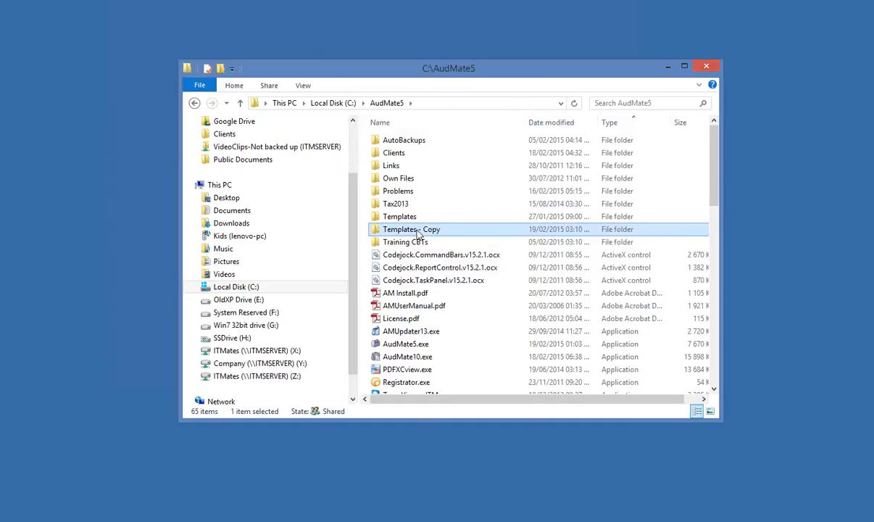
left_click(418, 231)
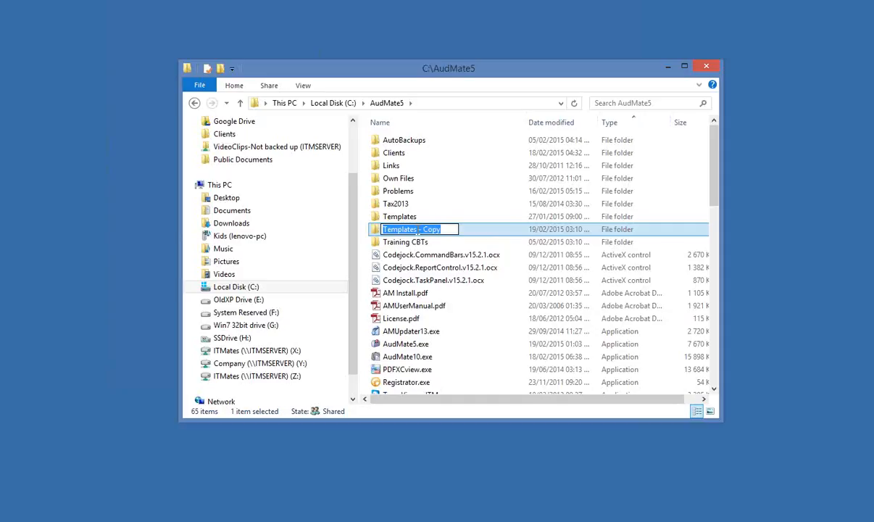
left_click(446, 229)
key("Return")
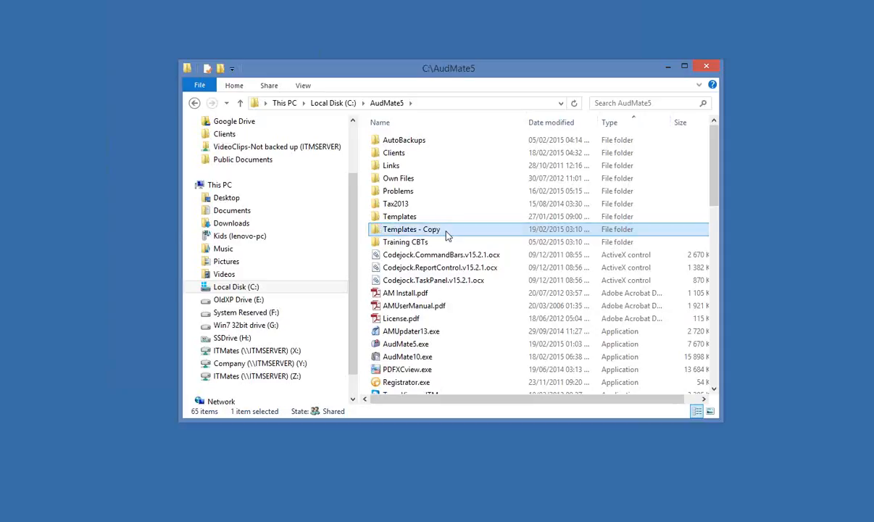
Rename the copied Templates folder as Masters, and open it to check its contents before closing the window.
right_click(459, 232)
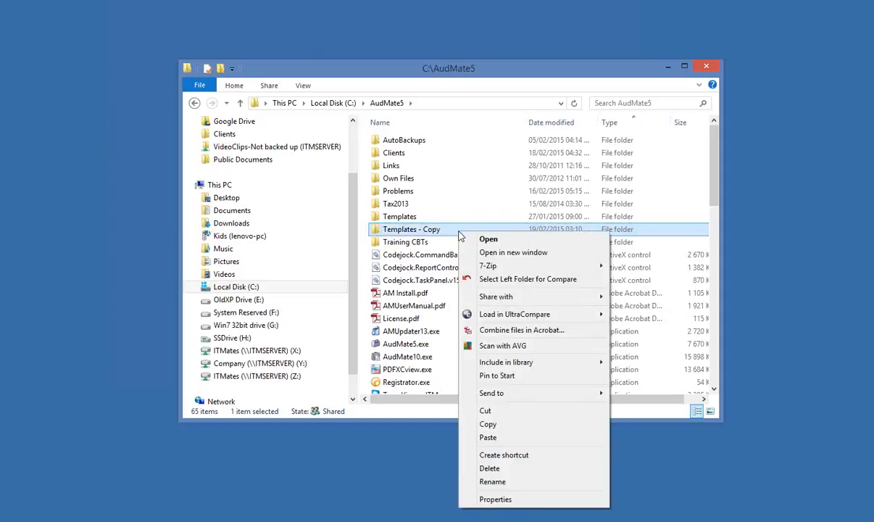
left_click(493, 481)
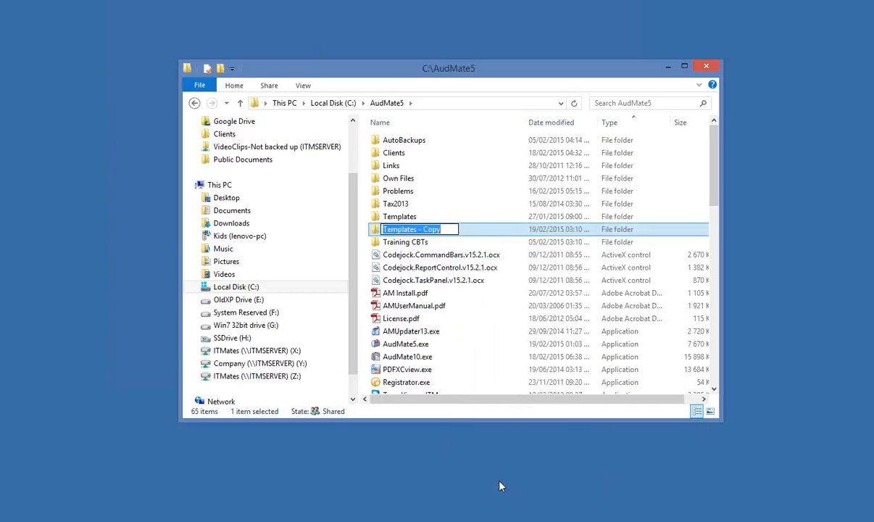
type("Masters")
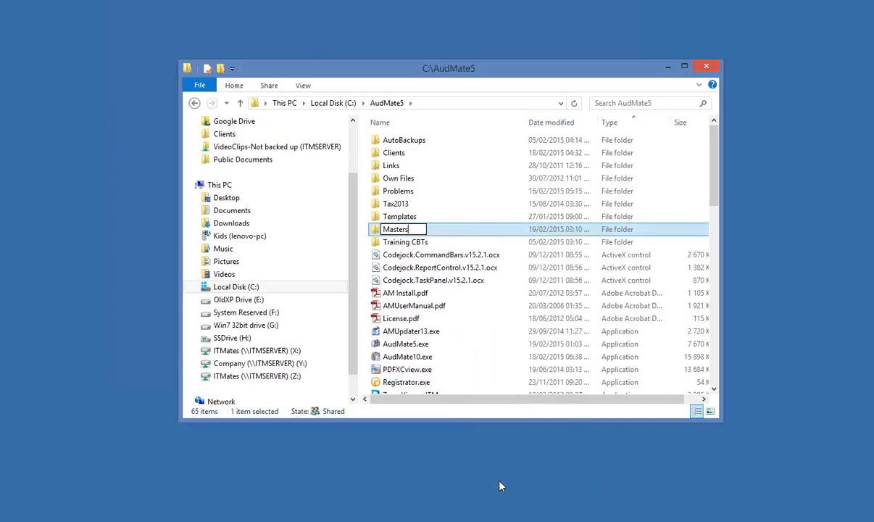
key("Return")
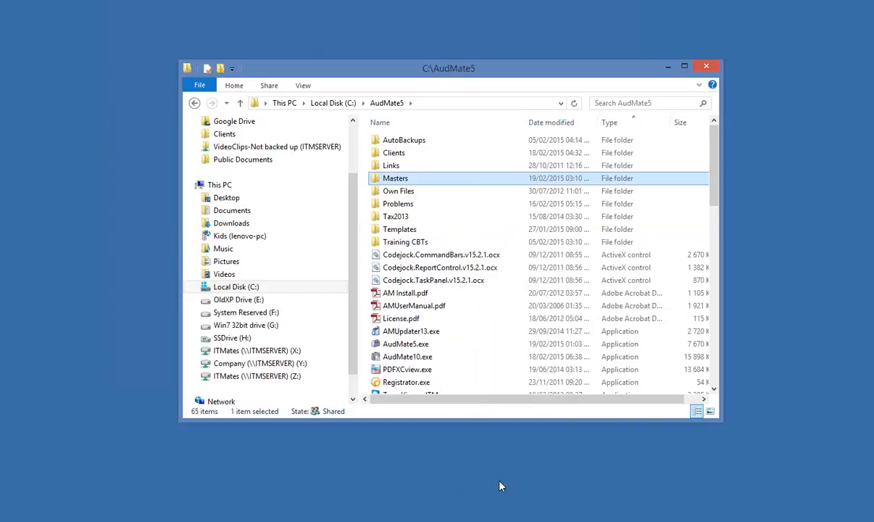
double_click(391, 179)
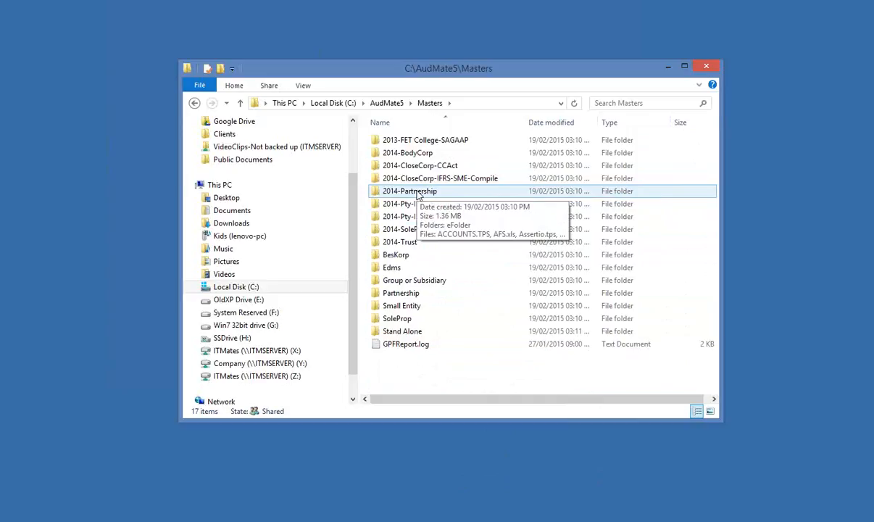
left_click(707, 69)
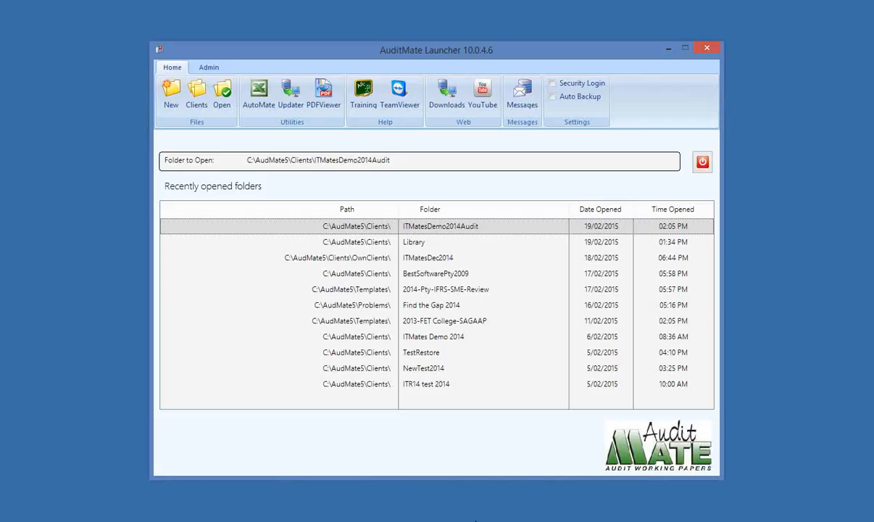
Start a new client in AuditMate Launcher and browse to the AudMate5 folder on drive C as the parent location.
left_click(172, 104)
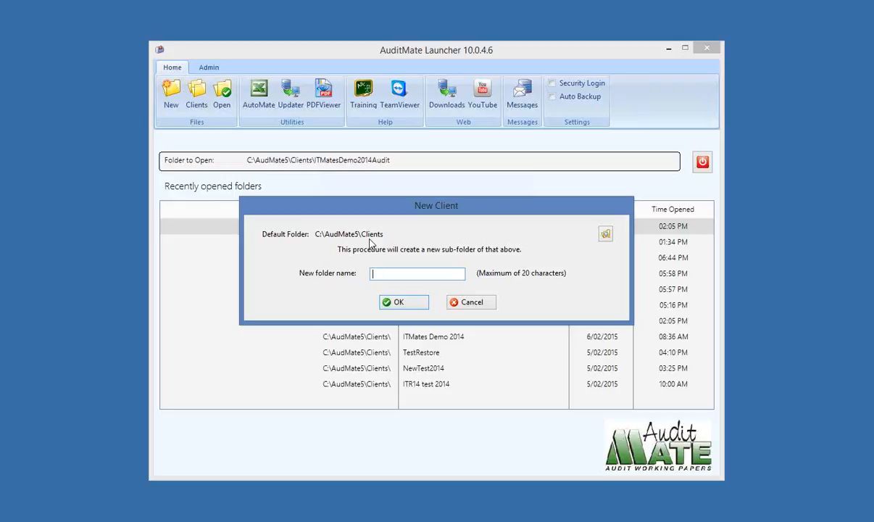
left_click(607, 239)
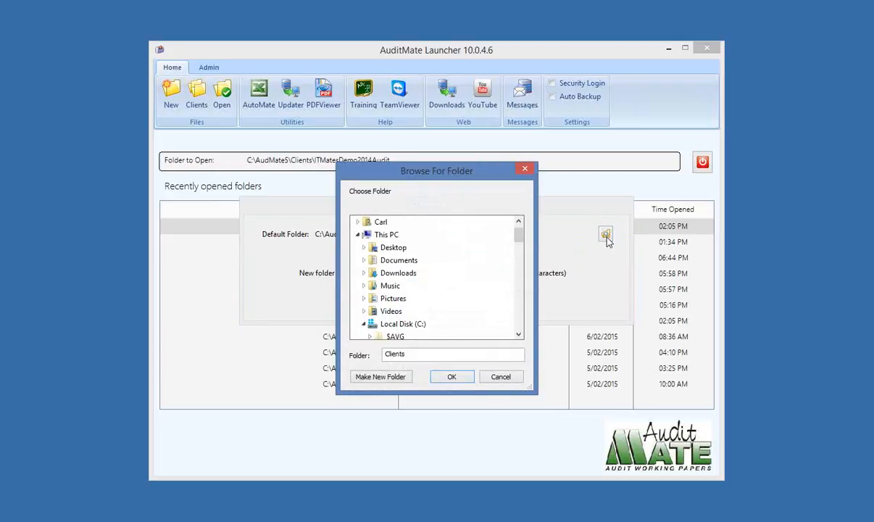
left_click(519, 335)
left_click(519, 335)
left_click(519, 334)
left_click(519, 335)
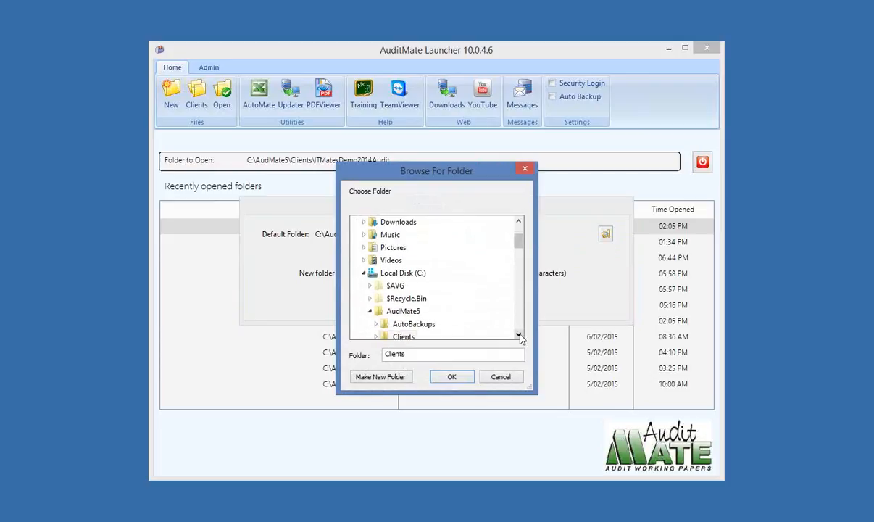
left_click(519, 335)
left_click(519, 335)
left_click(519, 335)
left_click(519, 335)
left_click(519, 335)
left_click(519, 335)
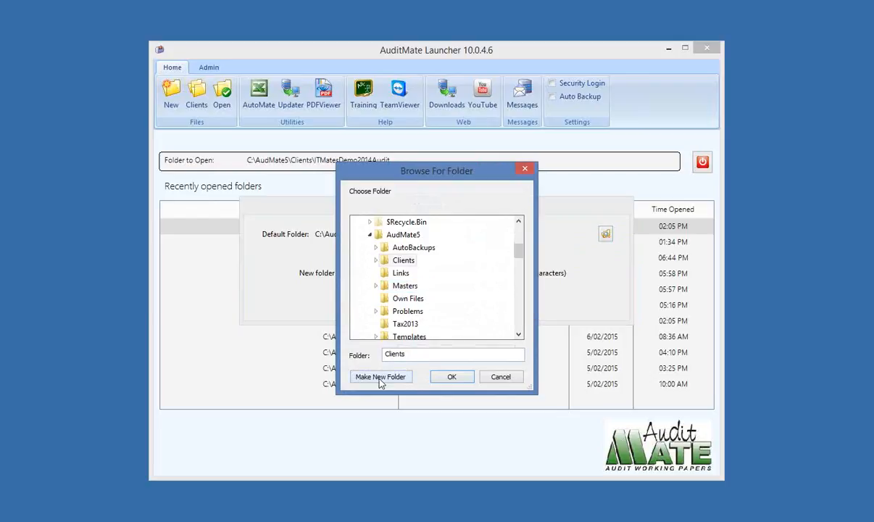
left_click(404, 237)
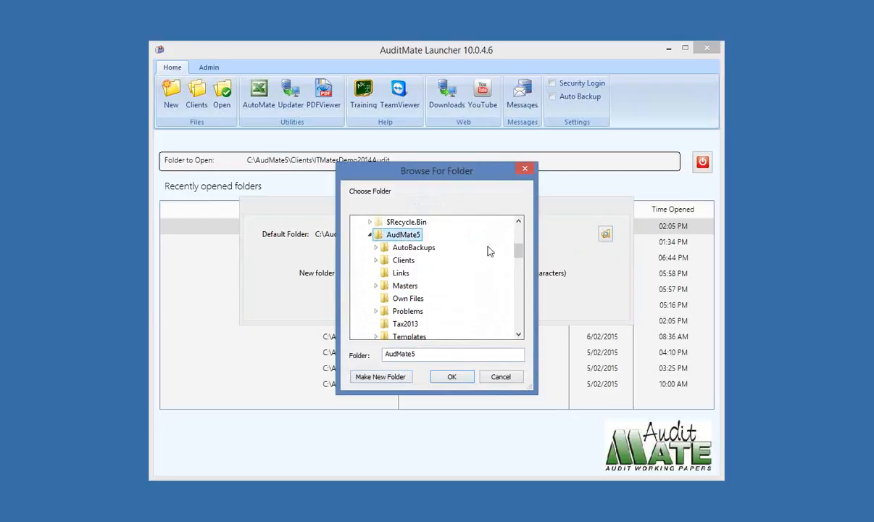
Create a subfolder named Masters1 in AudMate5 and set it as the new client's default folder.
left_click(384, 377)
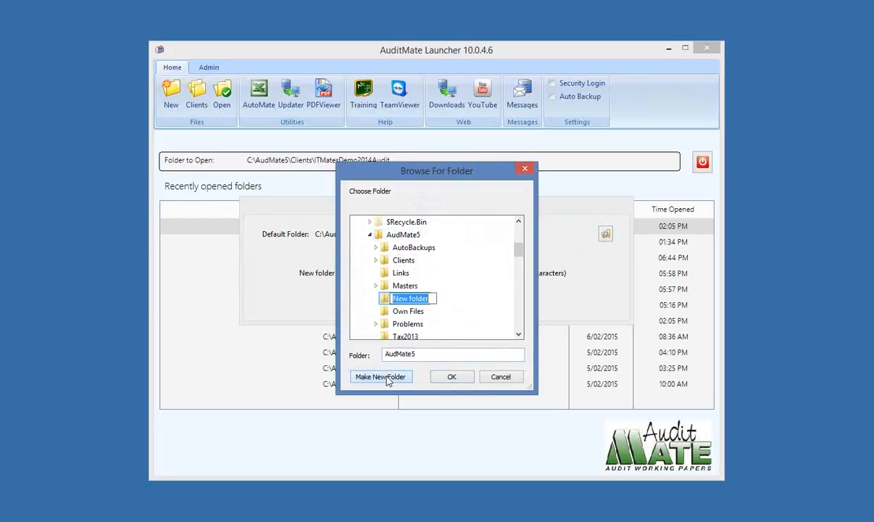
type("Mas")
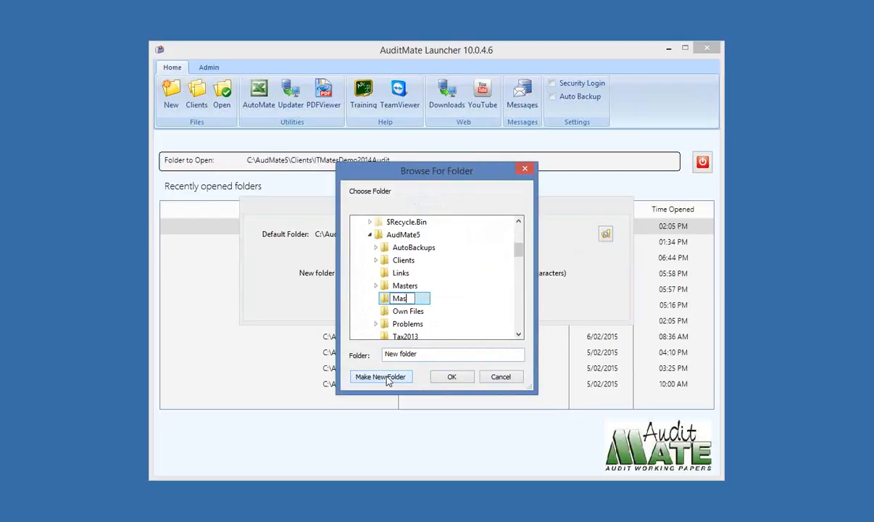
type("ters1")
key("Return")
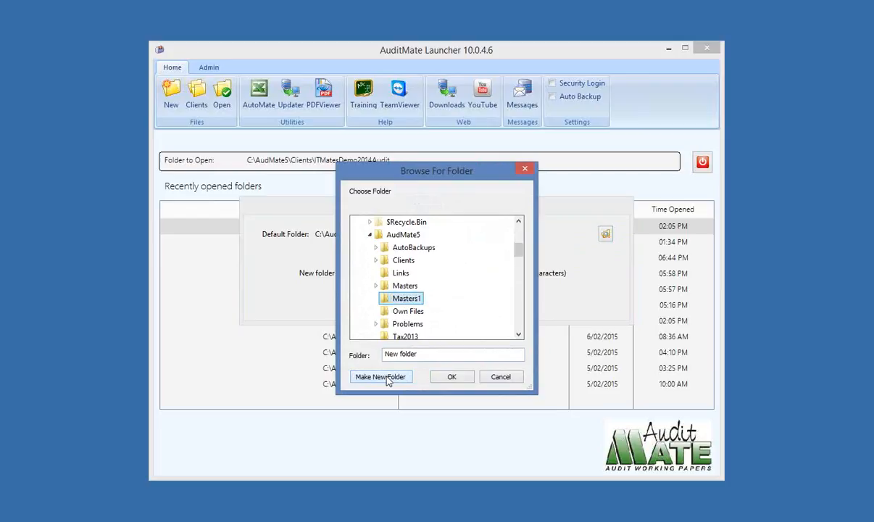
left_click(451, 377)
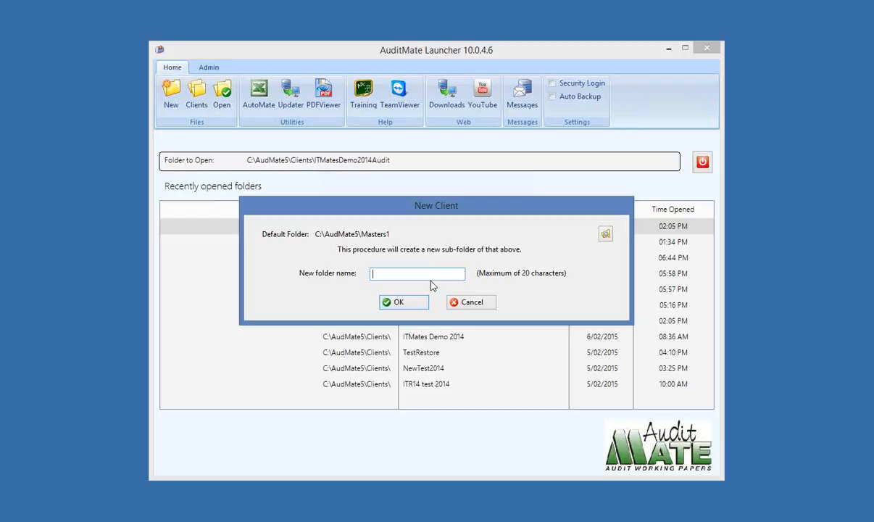
Name the new client folder 2014MasterCC-CCAct and create it.
type("2014-MyMa")
key("BackSpace")
key("BackSpace")
key("BackSpace")
type("t")
left_click(403, 302)
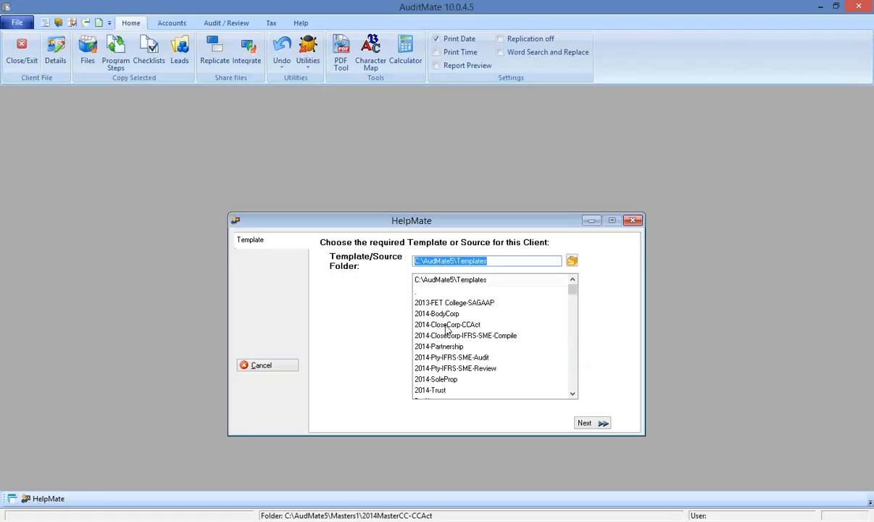
Copy the 2014-CloseCorp-CCAct template into the new client and leave the setup wizard without editing the client details.
left_click(447, 327)
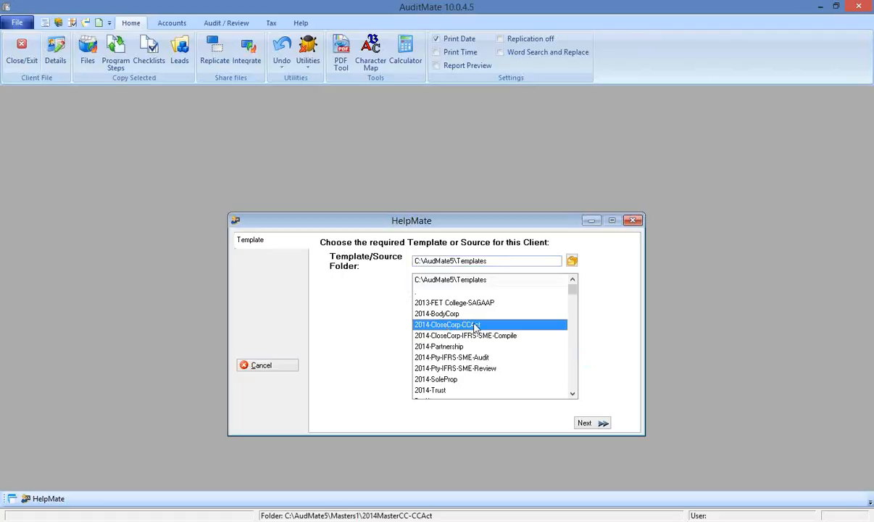
left_click(598, 425)
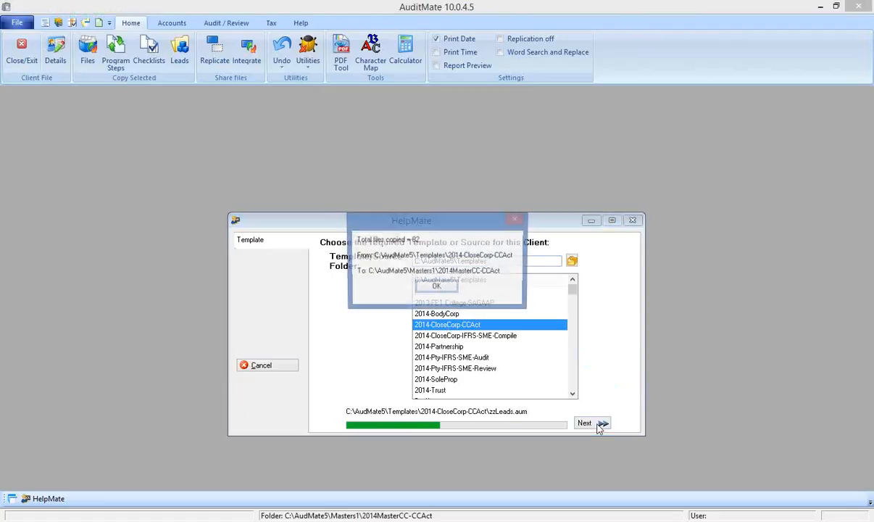
left_click(435, 288)
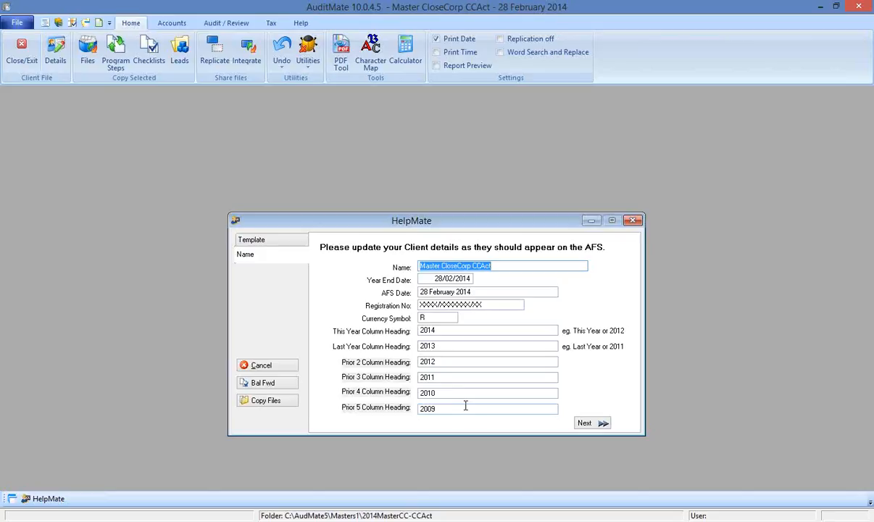
left_click(269, 367)
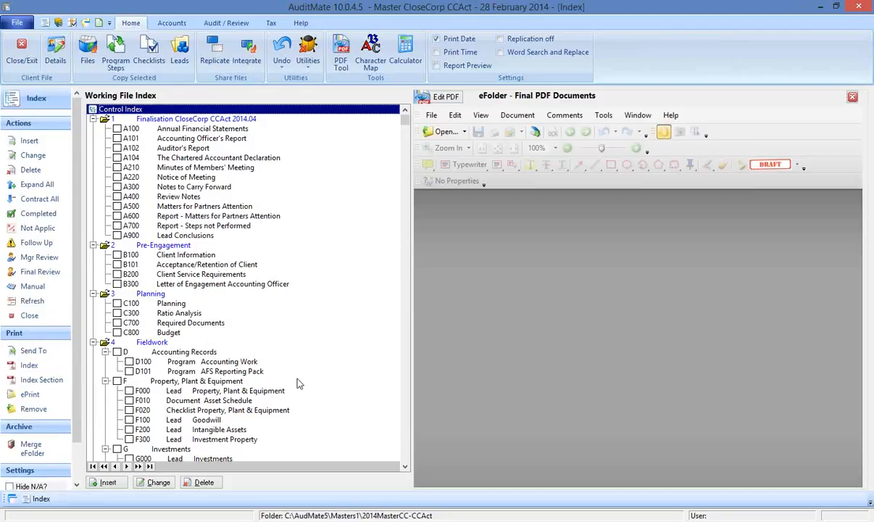
Examine the contents of the Masters and Masters1 folders under C:\AudMate5 in File Explorer, and close the window.
left_click(51, 521)
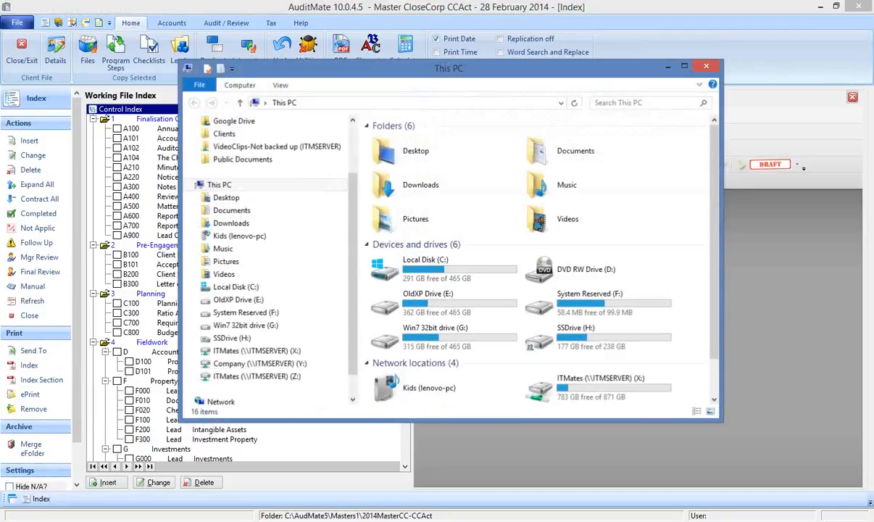
double_click(421, 269)
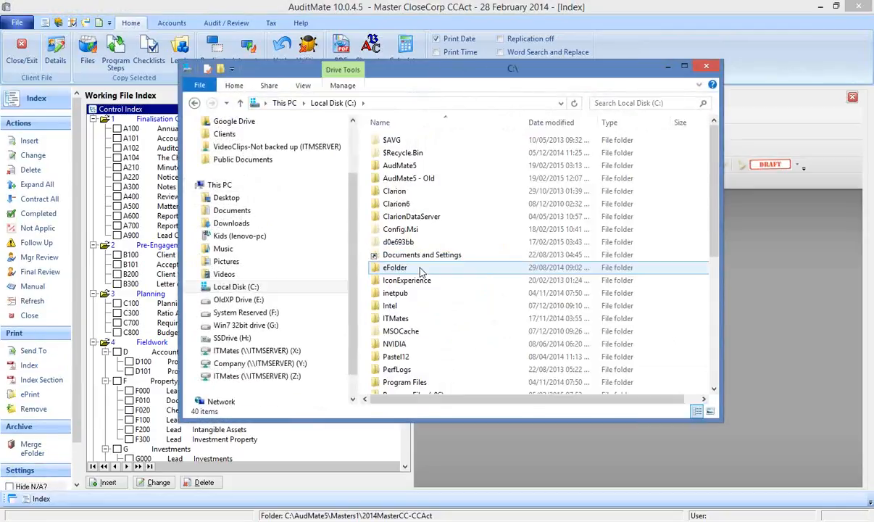
left_click(200, 288)
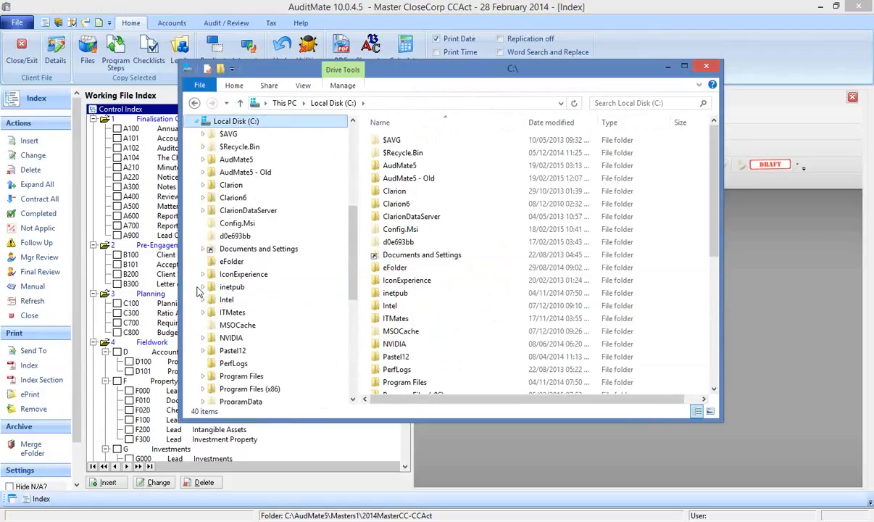
left_click(202, 160)
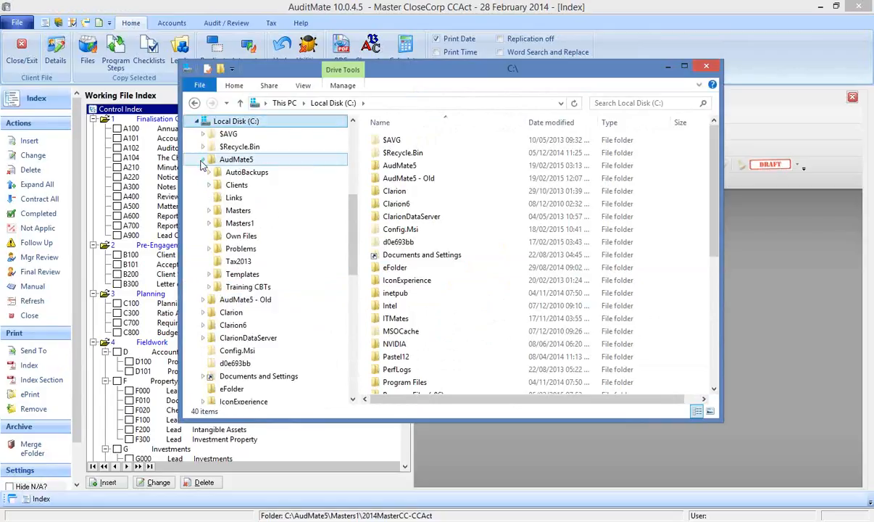
left_click(230, 212)
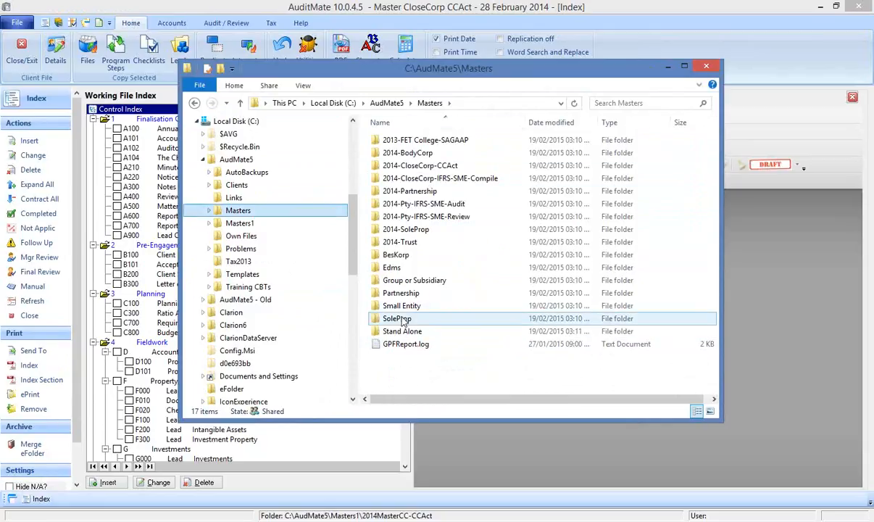
left_click(227, 223)
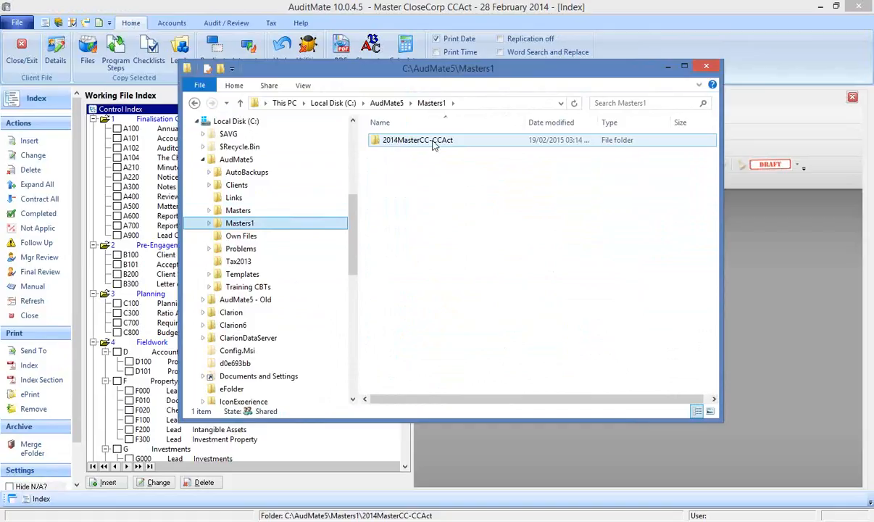
left_click(707, 68)
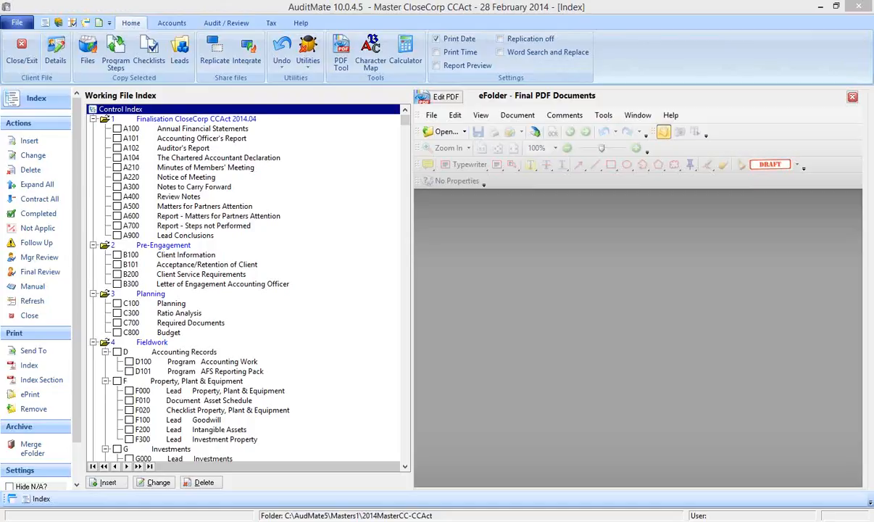
Switch to PowerPoint, present the Webinar 2 agenda slide of Customising AuditMate.pptx as a slide show, and return to AuditMate.
key("alt+Tab")
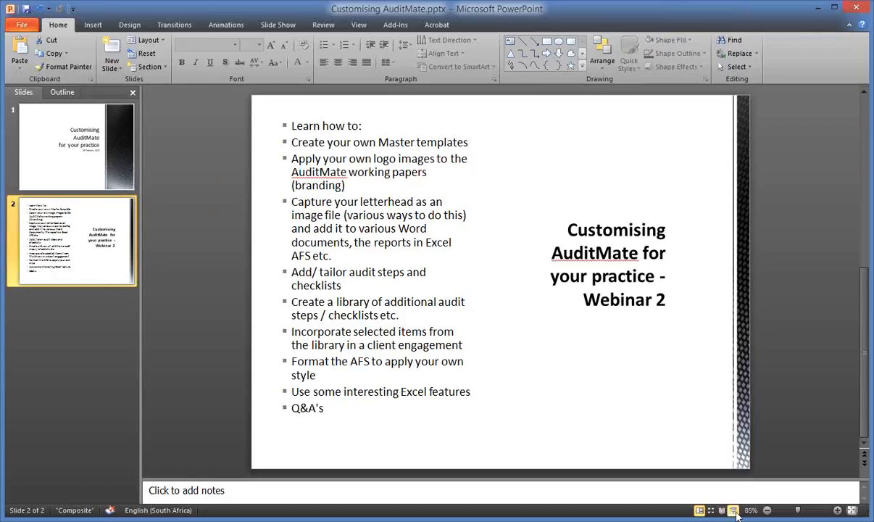
left_click(733, 510)
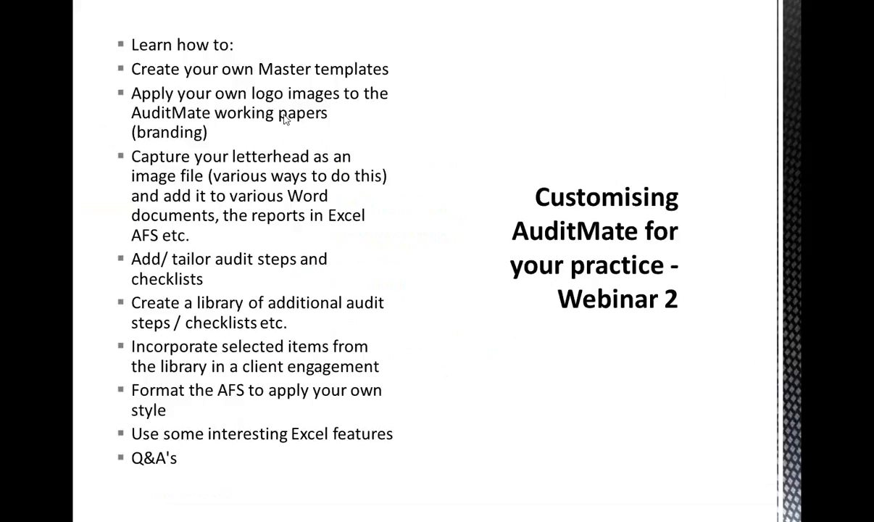
key("Escape")
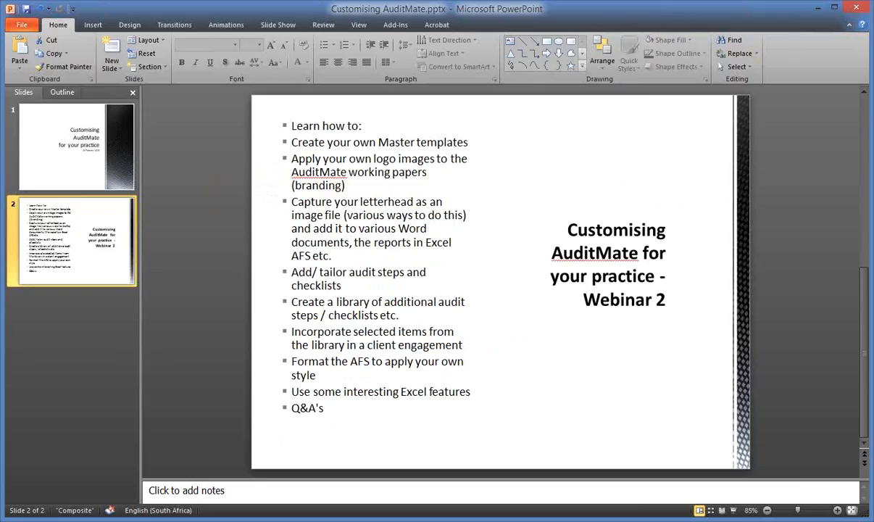
left_click(819, 8)
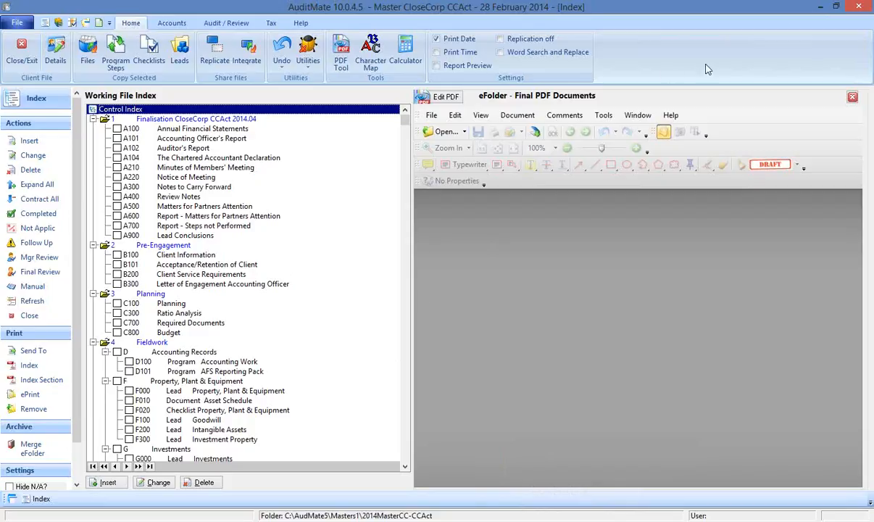
Close the 2014MasterCC-CCAct client without a backup and open the ITMatesDemo2014Audit client.
left_click(854, 6)
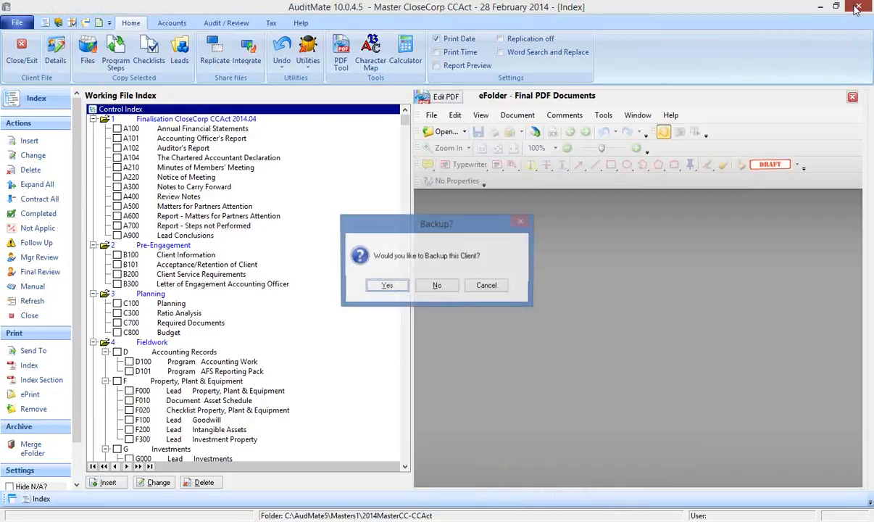
left_click(437, 286)
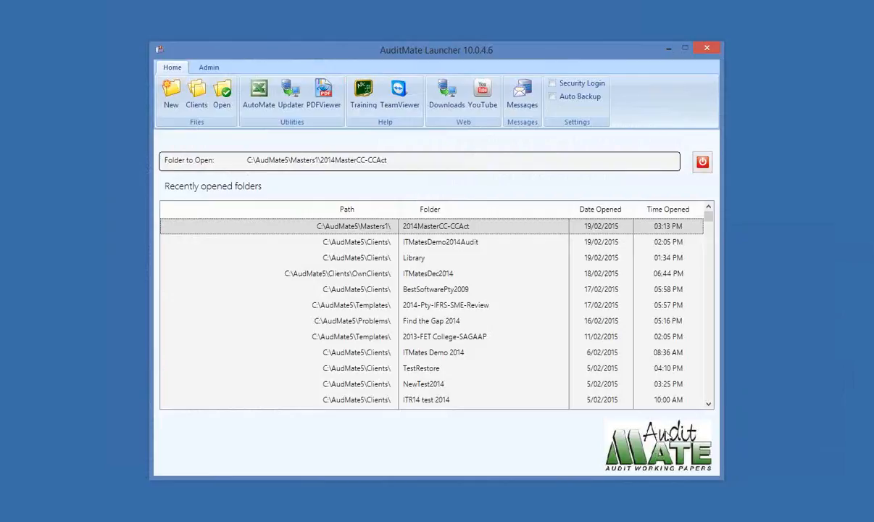
double_click(446, 245)
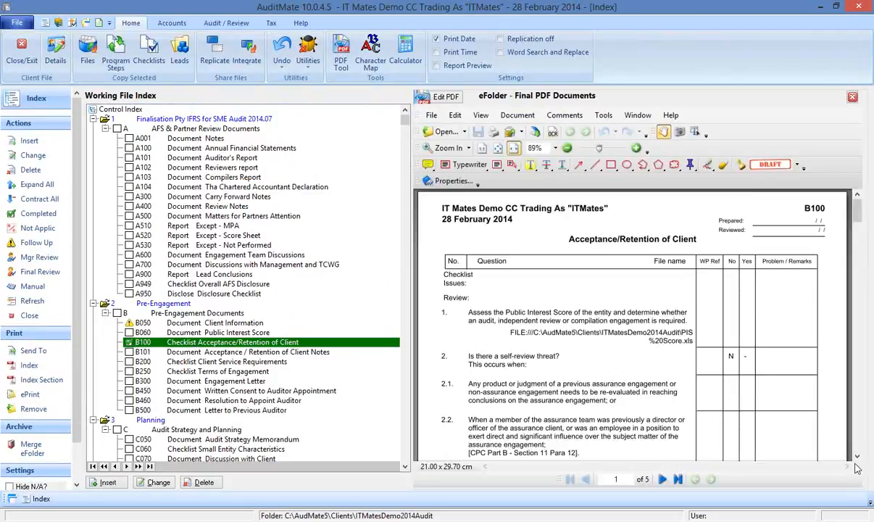
Examine the first-page footer logo of the B100 Acceptance/Retention of Client PDF, and return to AuditMate Launcher.
scroll(857, 459, "down", 5)
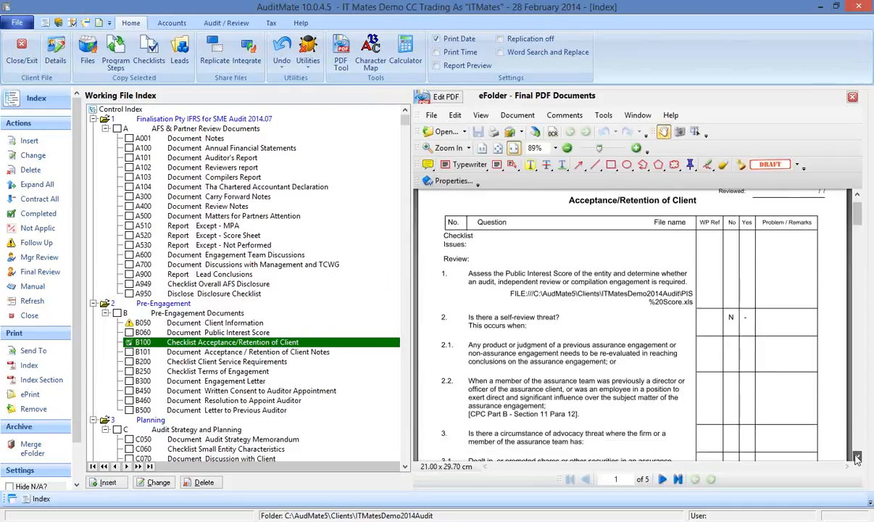
scroll(857, 459, "down", 8)
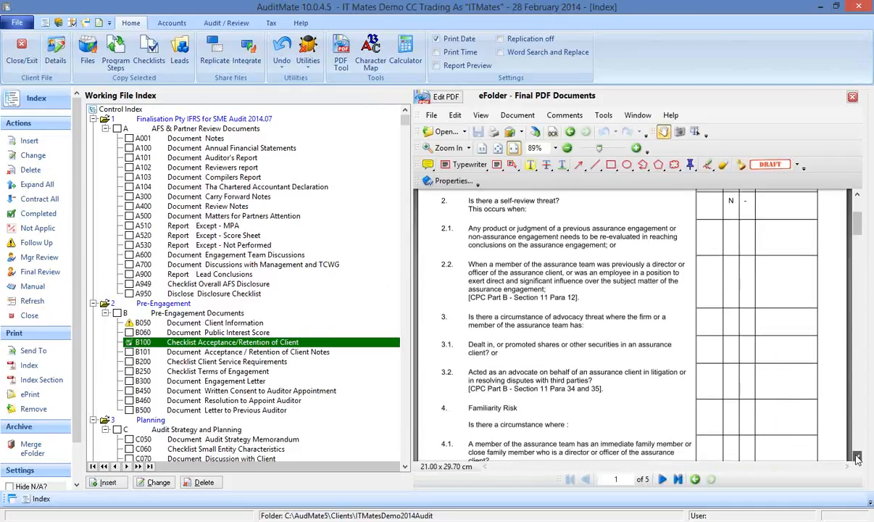
scroll(857, 459, "down", 4)
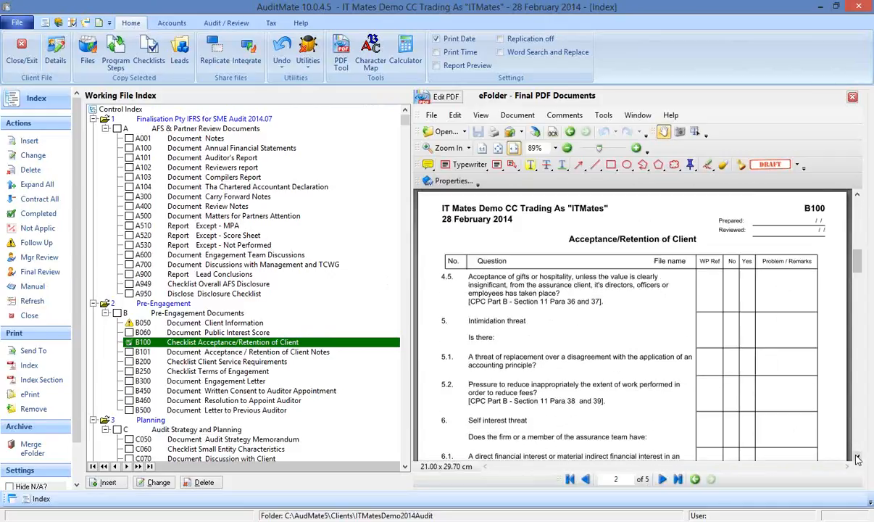
scroll(859, 198, "up", 10)
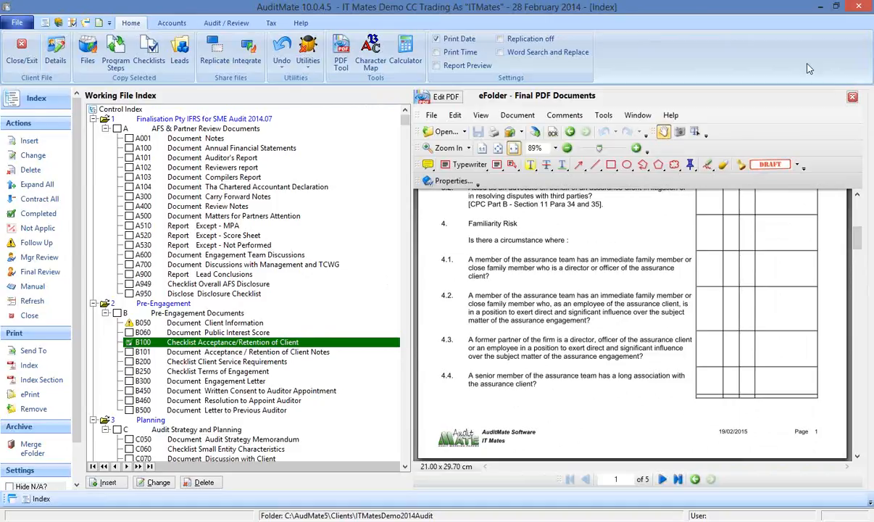
left_click(821, 6)
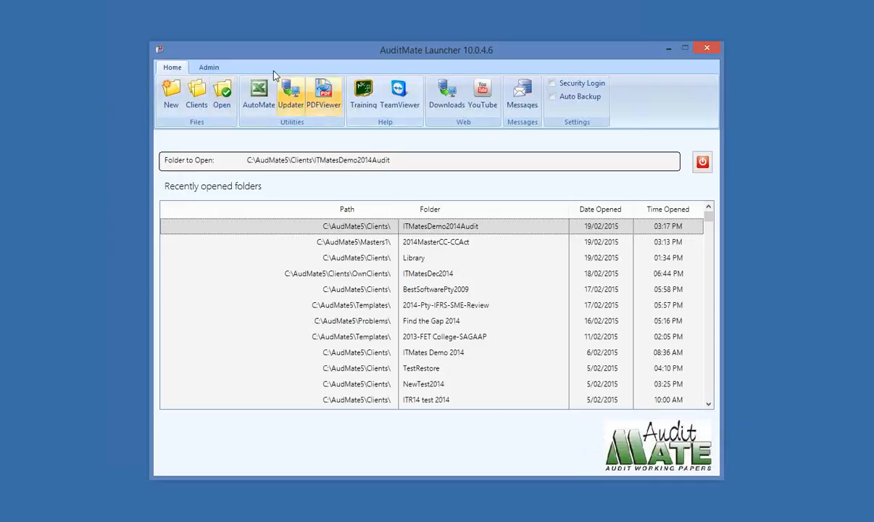
Set the company's report logo to Logo2.jpg from the AudMate5 folder.
left_click(209, 69)
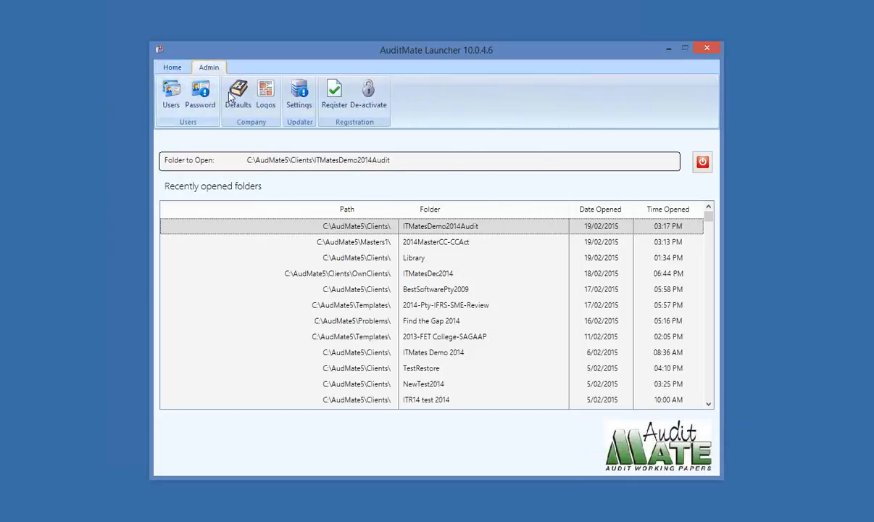
left_click(266, 107)
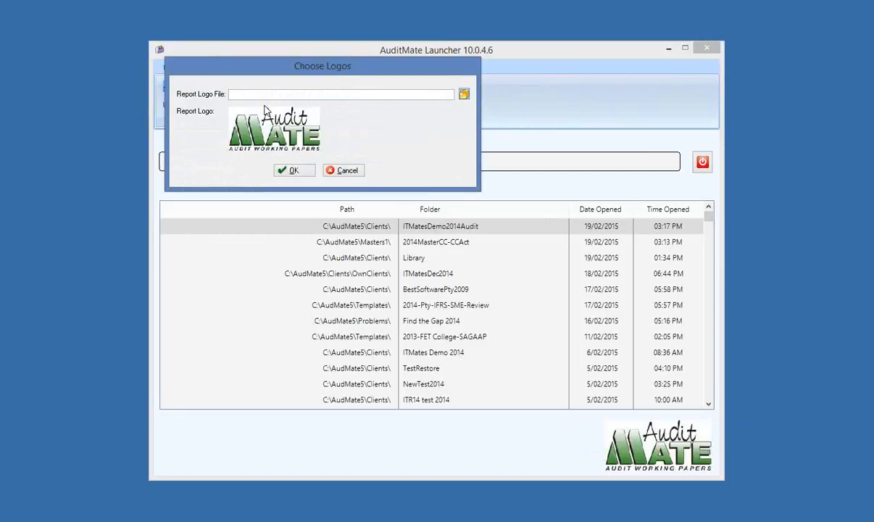
left_click(464, 95)
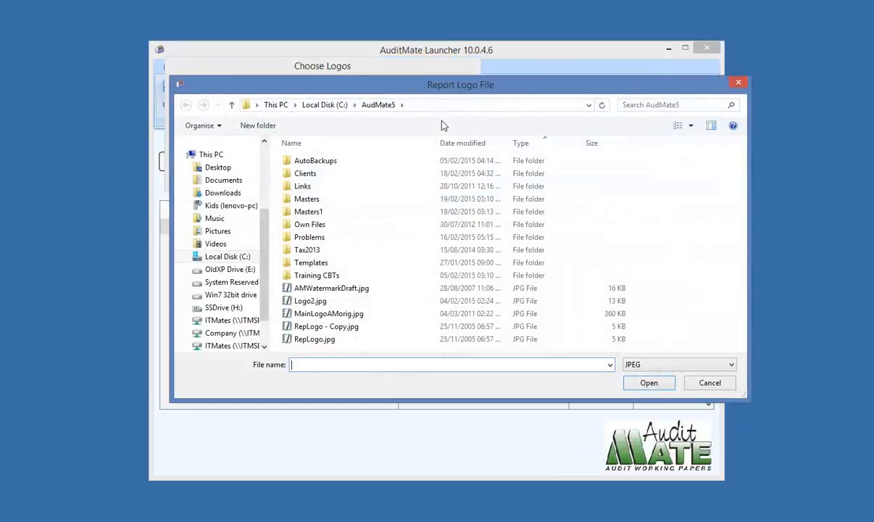
left_click(310, 302)
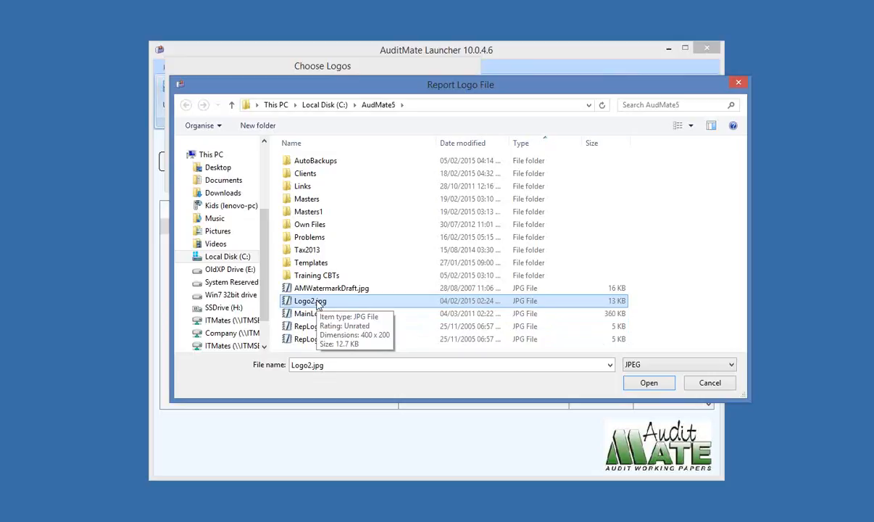
double_click(316, 303)
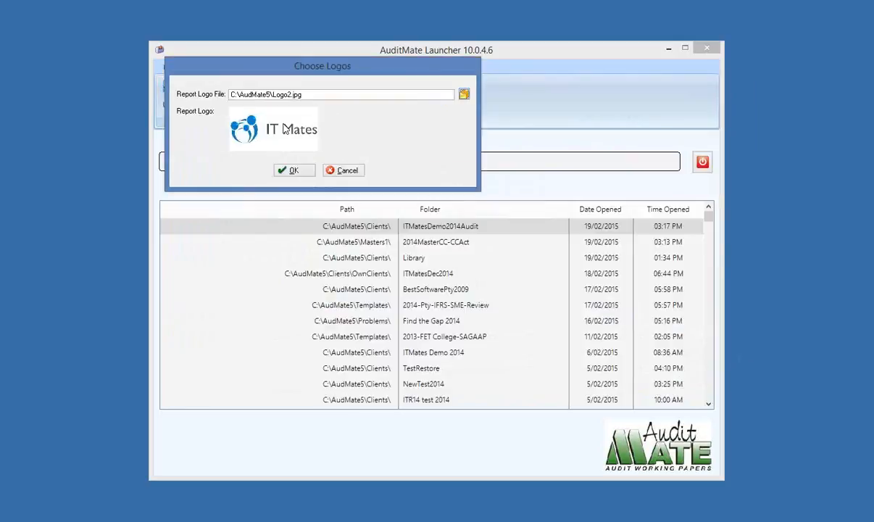
left_click(292, 174)
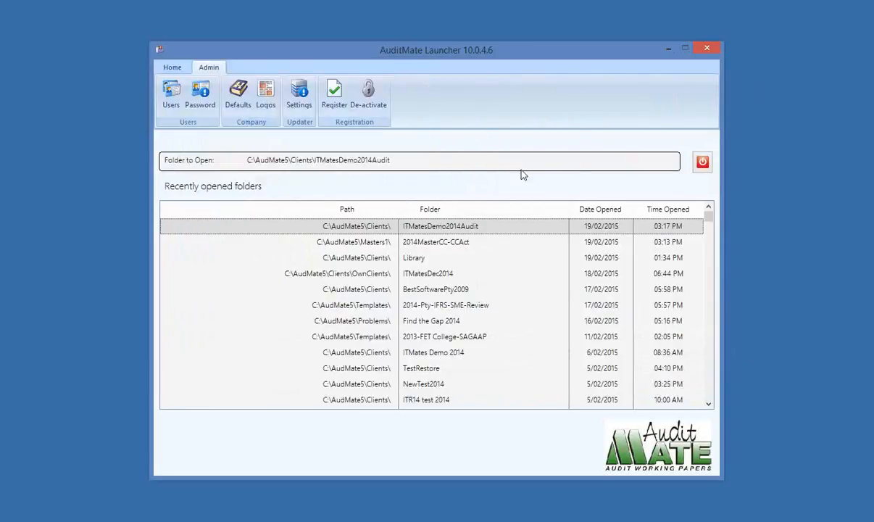
Restart AuditMate Launcher and reopen the ITMatesDemo2014Audit client.
left_click(707, 48)
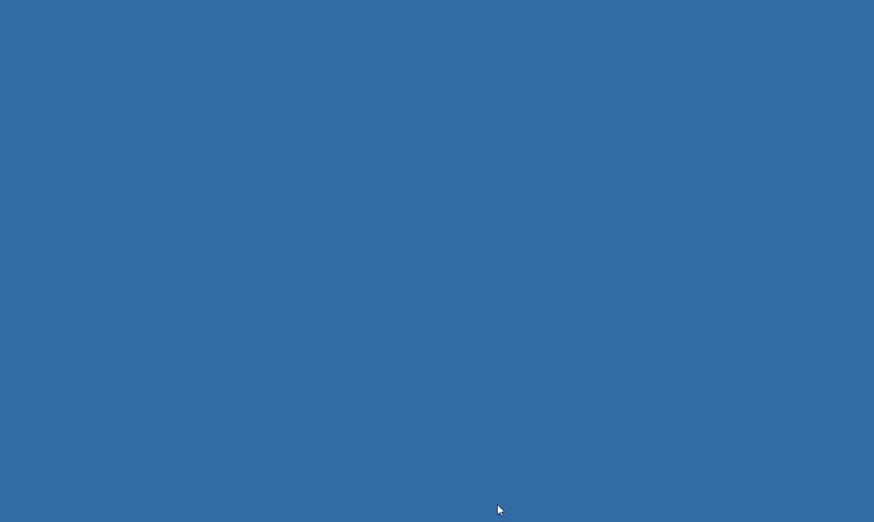
left_click(448, 286)
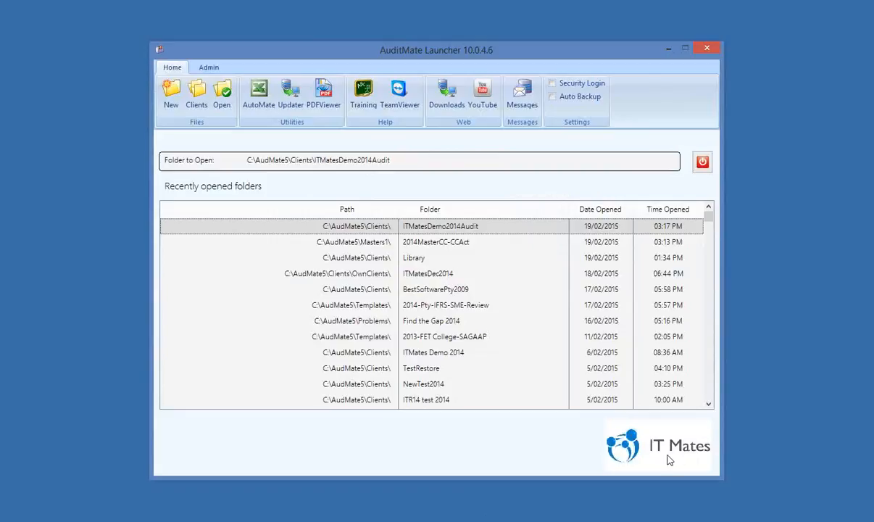
double_click(486, 227)
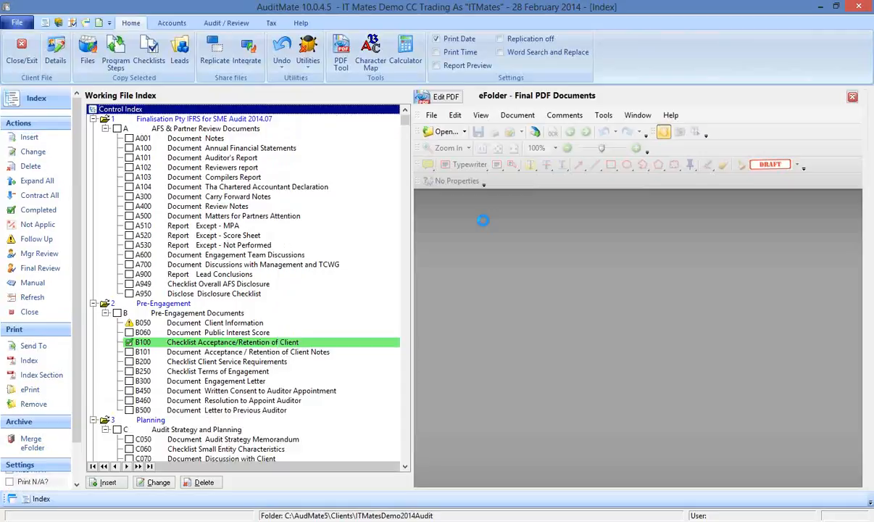
Display the B100 Acceptance/Retention of Client checklist PDF and examine the logo in its first-page footer.
left_click(215, 343)
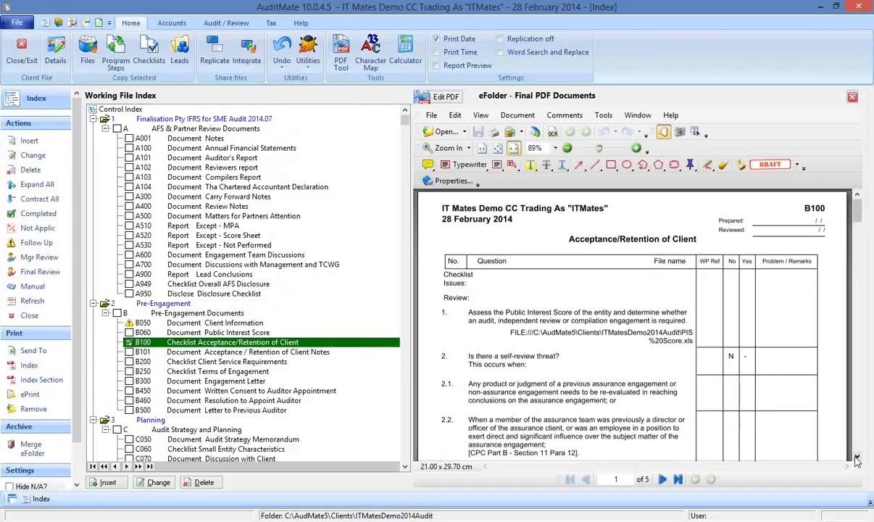
left_click(857, 457)
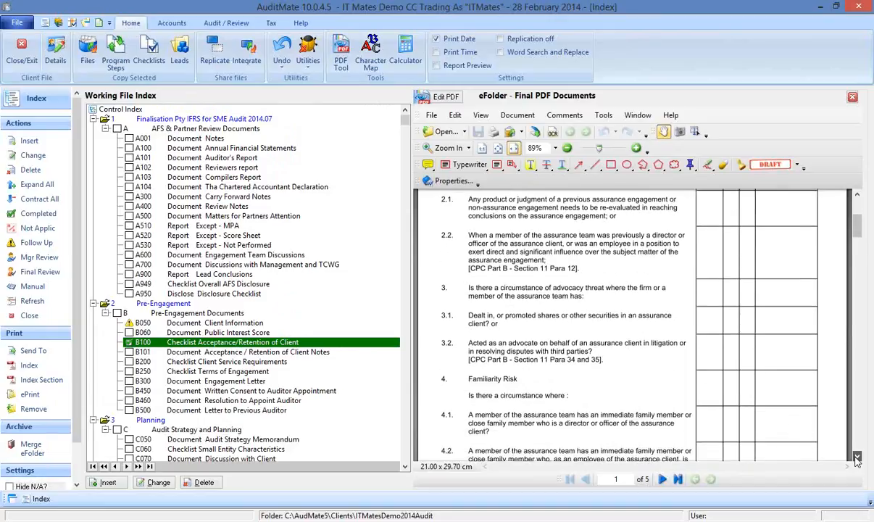
left_click(858, 458)
left_click(858, 458)
left_click(858, 458)
left_click(857, 458)
left_click(857, 458)
left_click(857, 459)
left_click(857, 458)
left_click(858, 458)
left_click(857, 458)
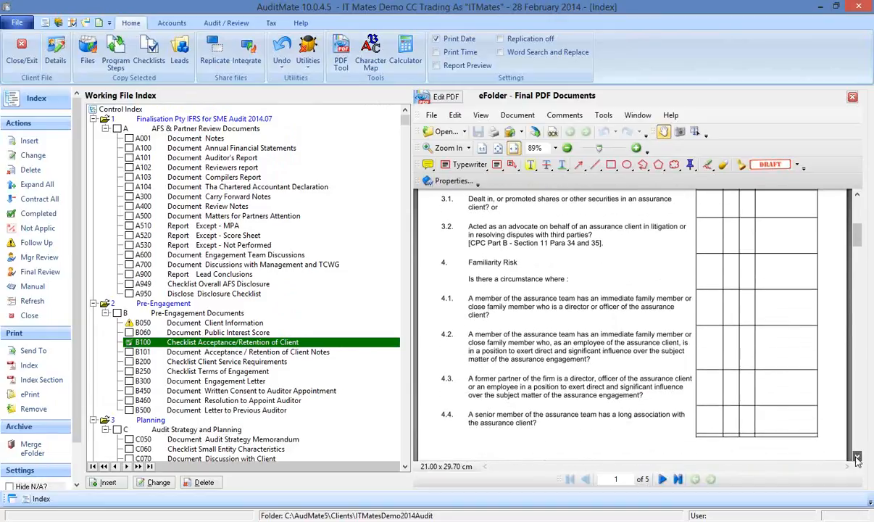
left_click(858, 458)
left_click(857, 458)
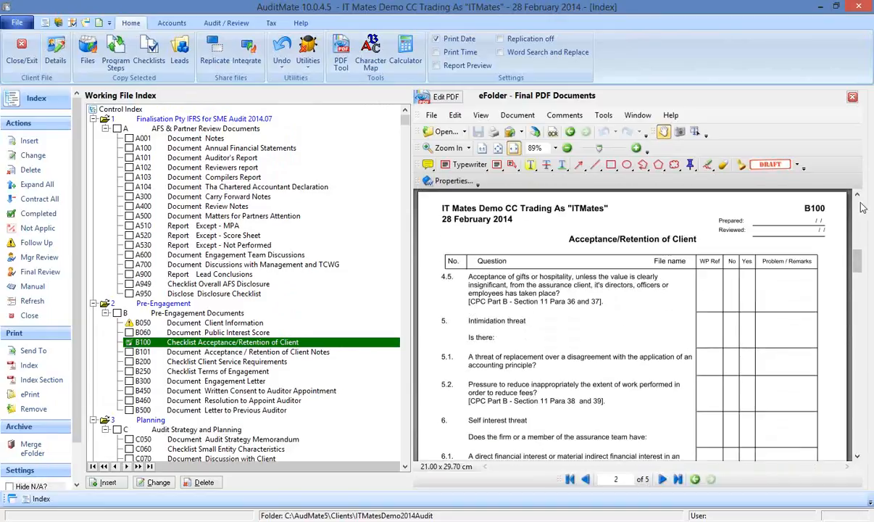
scroll(808, 190, "up", 3)
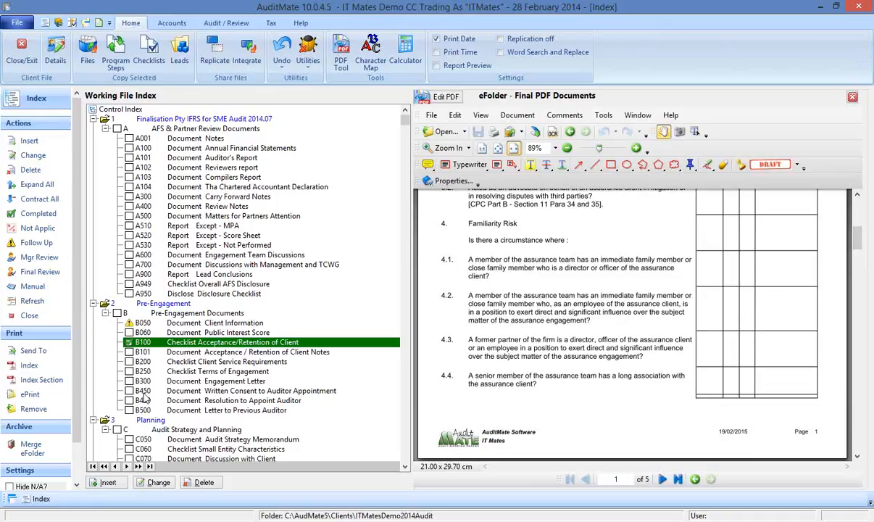
Reprint the B100 Acceptance/Retention of Client checklist to PDF with comments, issues and review notes included, replacing the existing eFolder document.
left_click(29, 397)
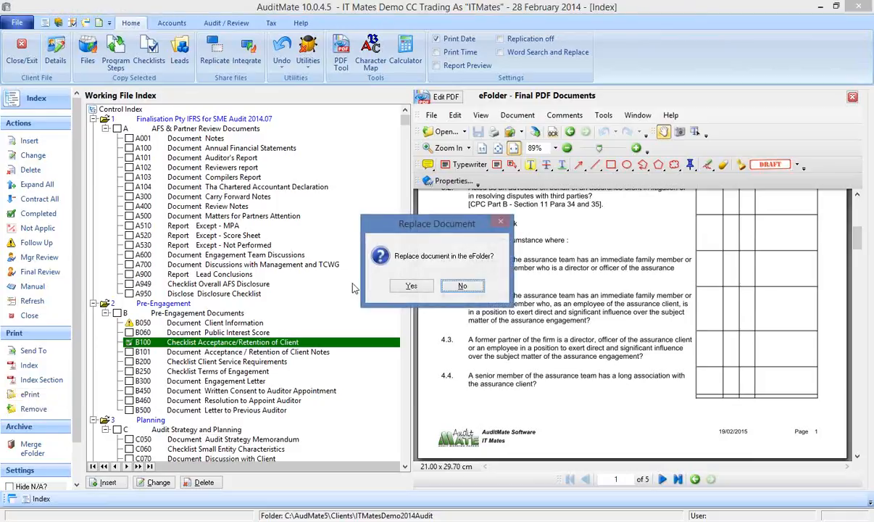
left_click(403, 288)
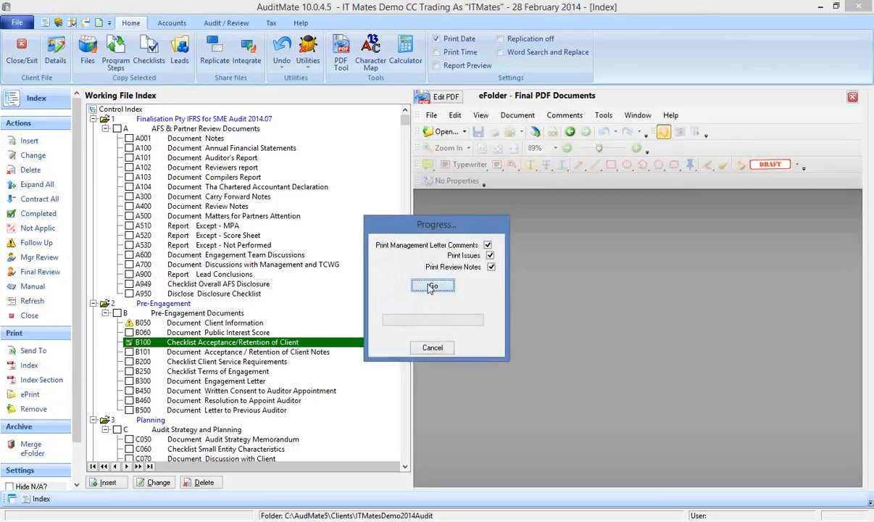
left_click(429, 286)
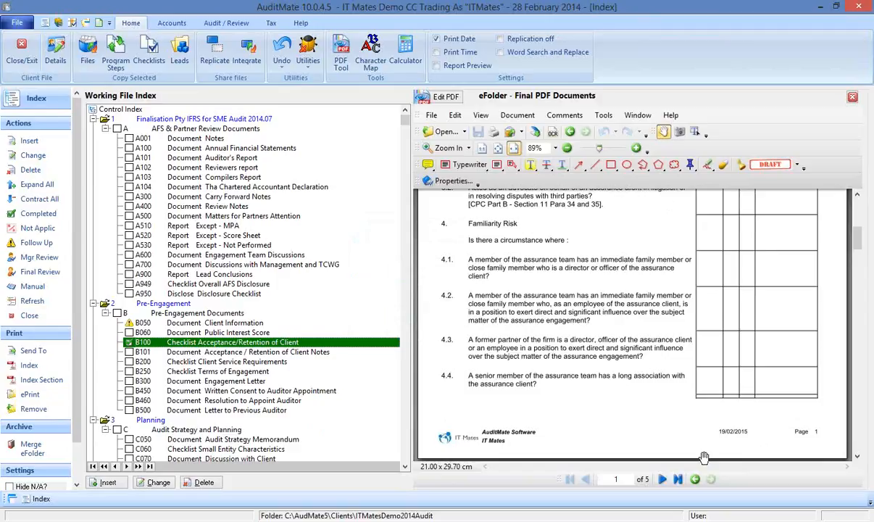
Examine the webinar topics on slide 2 of Customising AuditMate.pptx in PowerPoint, and return to AuditMate.
left_click(603, 521)
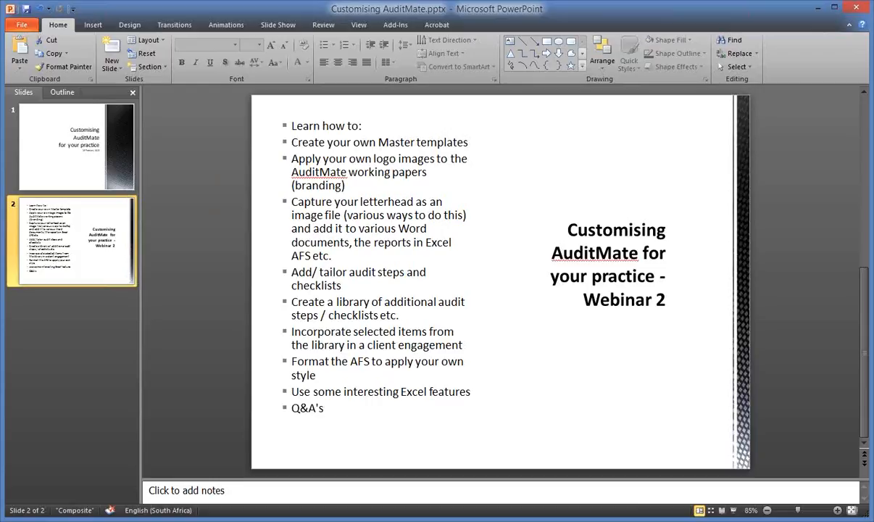
mouse_move(705, 520)
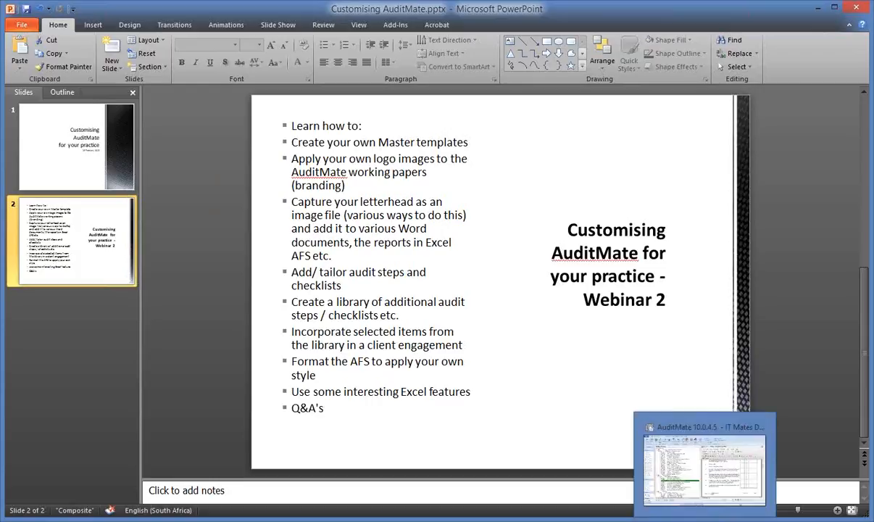
left_click(705, 466)
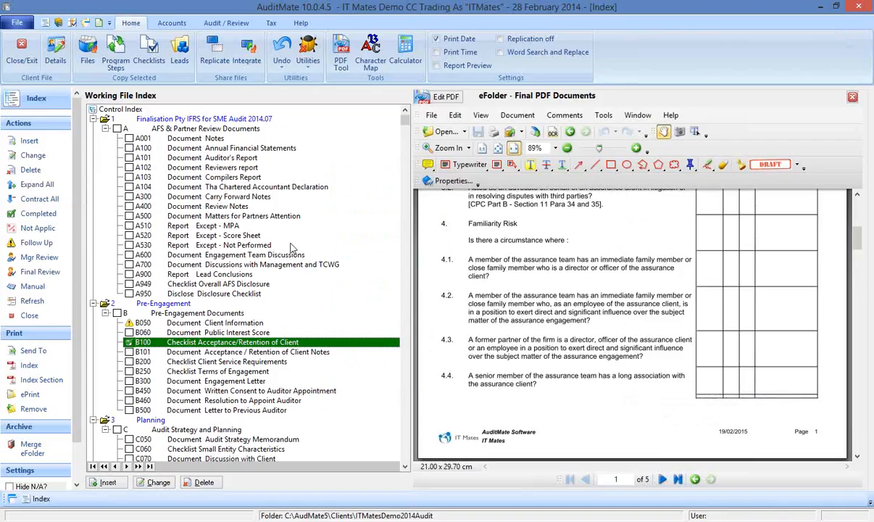
Open the A100 Annual Financial Statements document in Excel and display its Cover Page sheet.
left_click(230, 150)
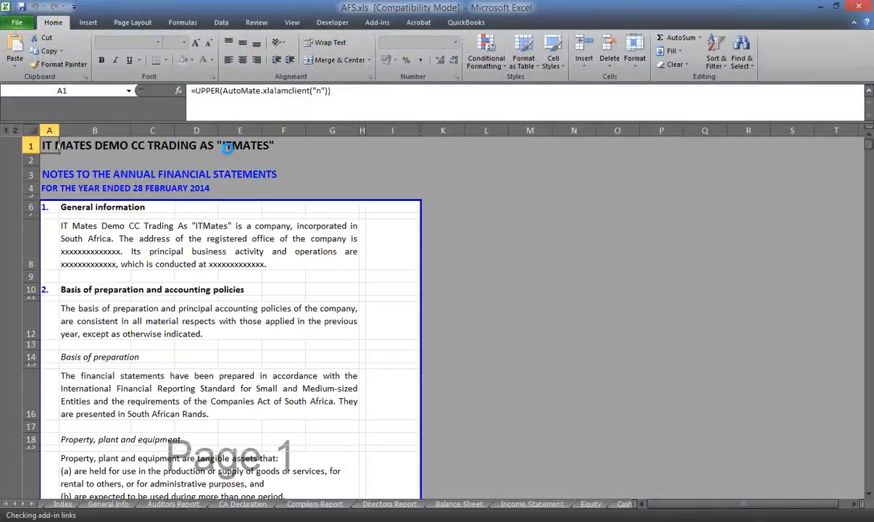
left_click(6, 503)
left_click(64, 504)
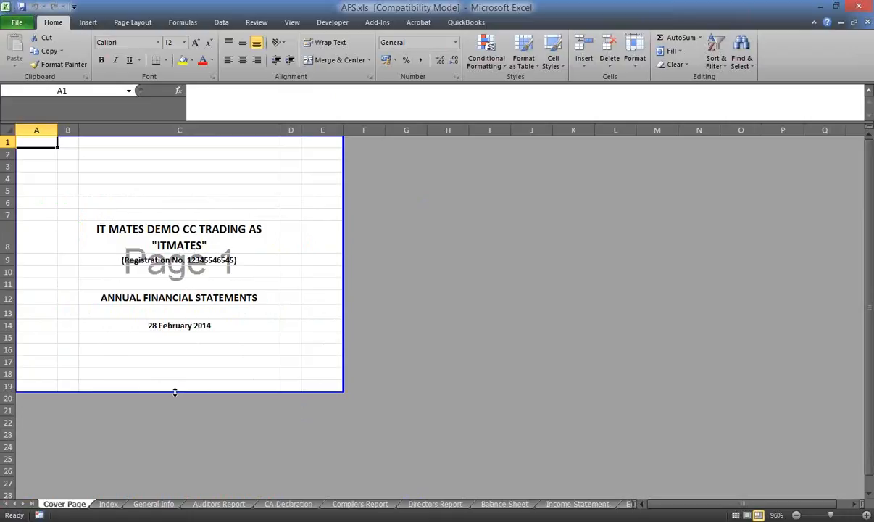
Extend the Cover Page sheet's print area down to row 38.
left_click_drag(174, 391, 175, 488)
scroll(259, 418, "down", 2)
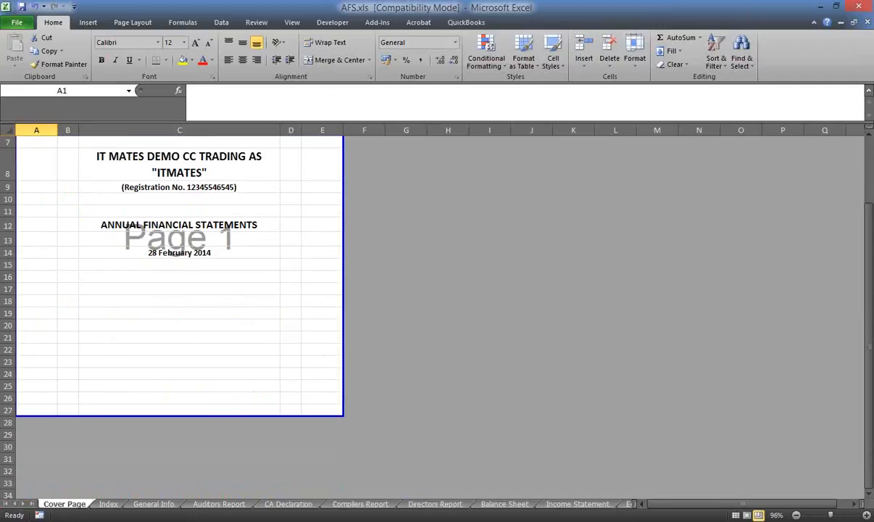
left_click(796, 516)
left_click(796, 516)
left_click(796, 516)
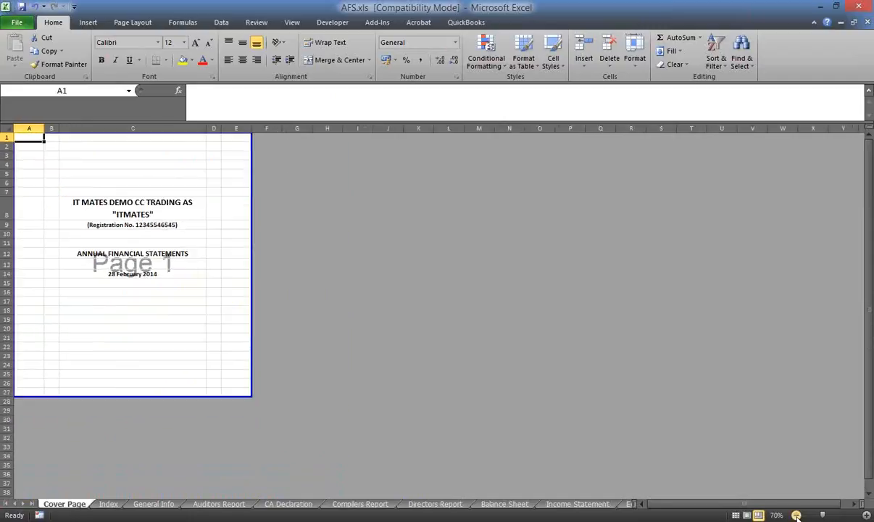
left_click_drag(109, 397, 113, 495)
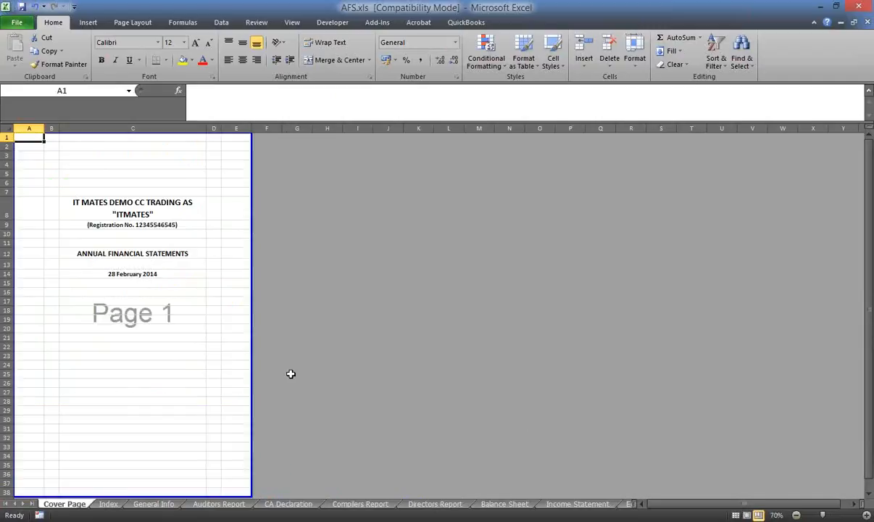
Insert the picture Logo2.jpg from C:\AudMate5 at cell A36 of the Cover Page.
left_click(37, 475)
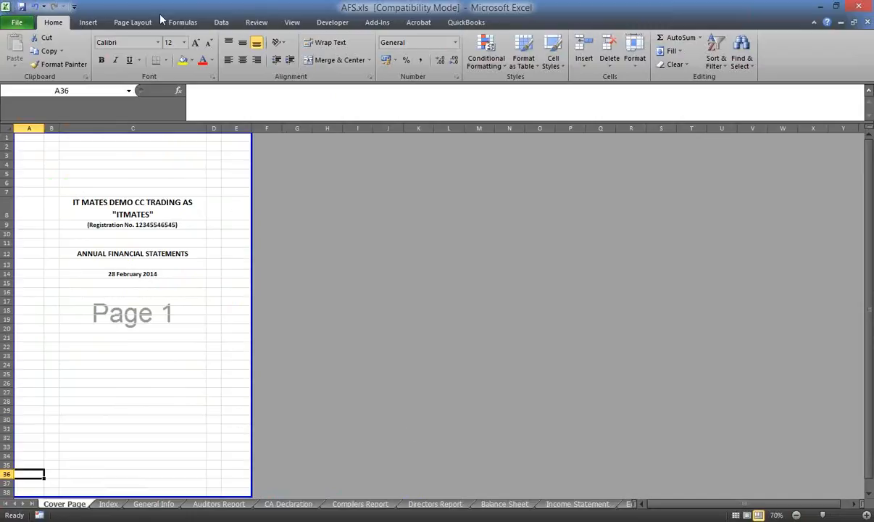
left_click(88, 24)
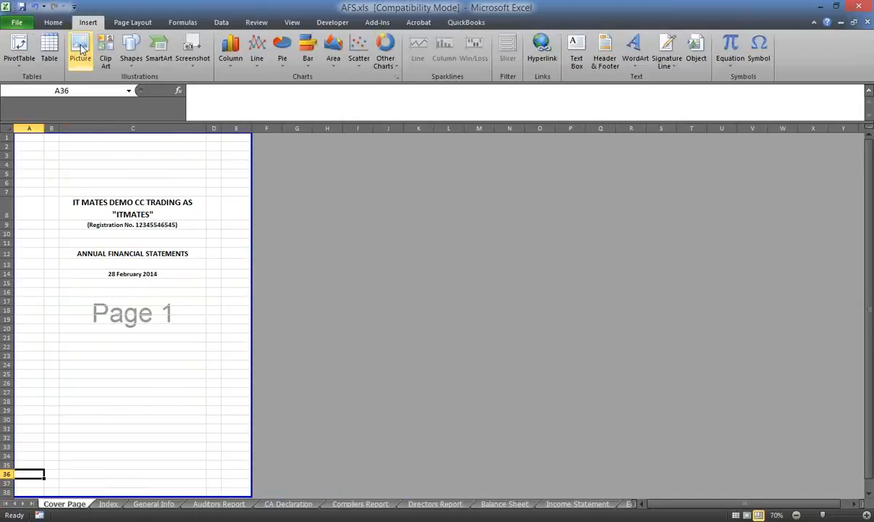
left_click(81, 49)
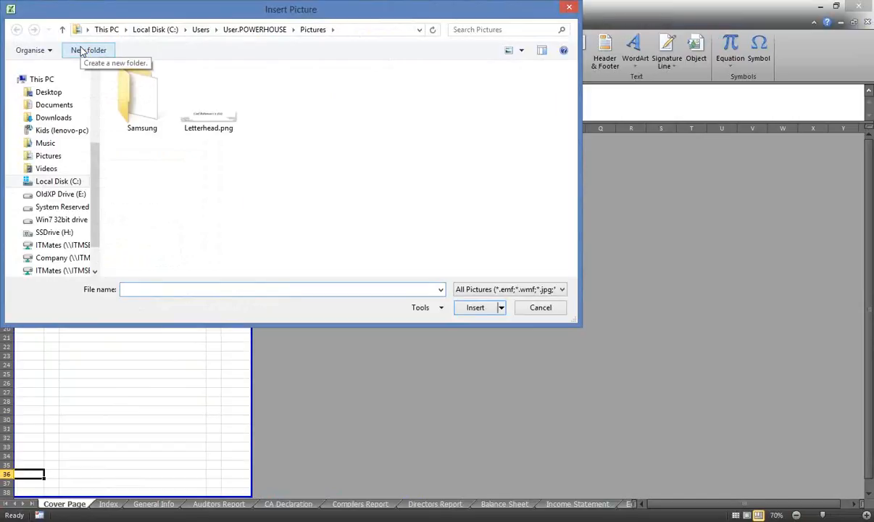
left_click(48, 185)
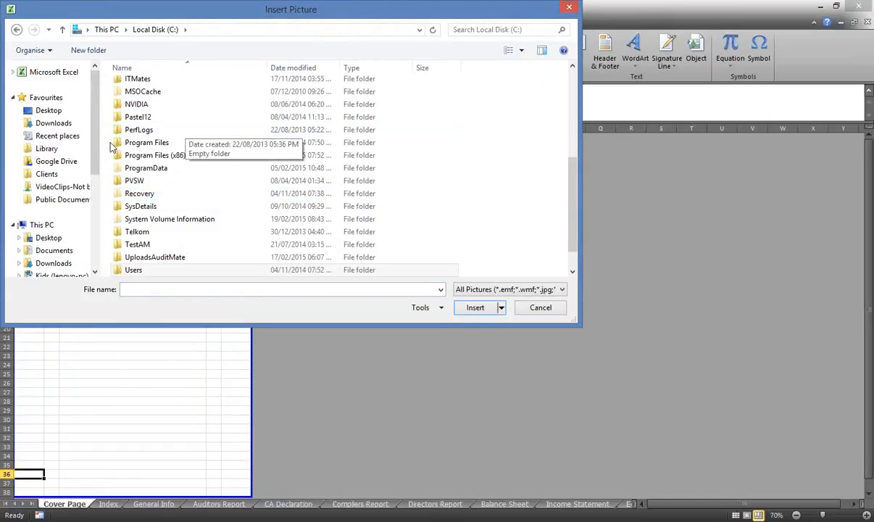
left_click(41, 226)
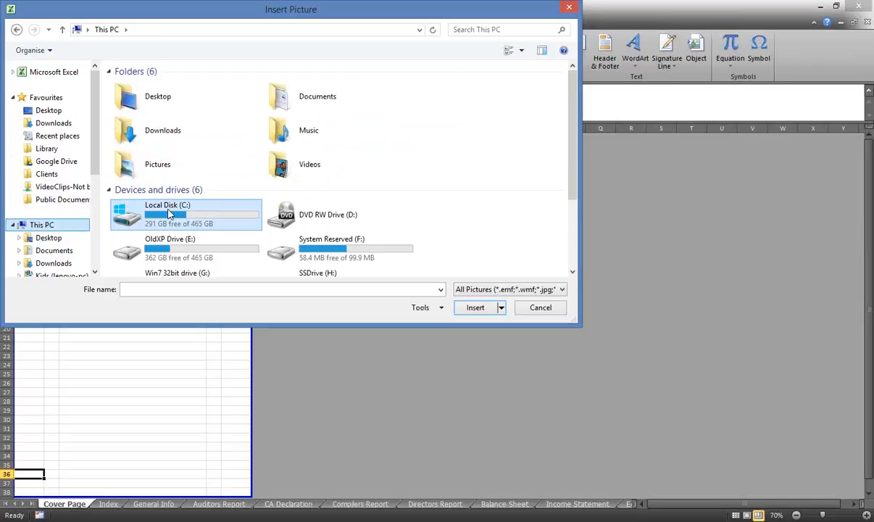
double_click(169, 206)
double_click(166, 111)
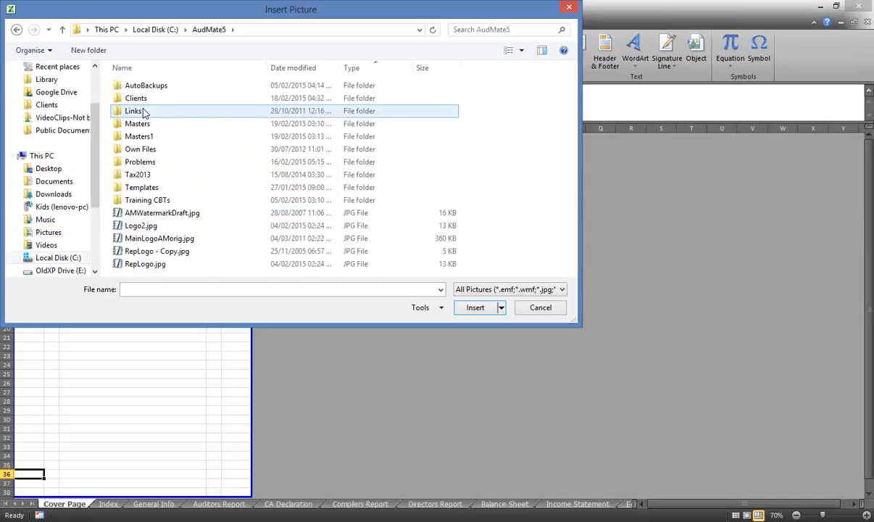
left_click(136, 230)
double_click(136, 229)
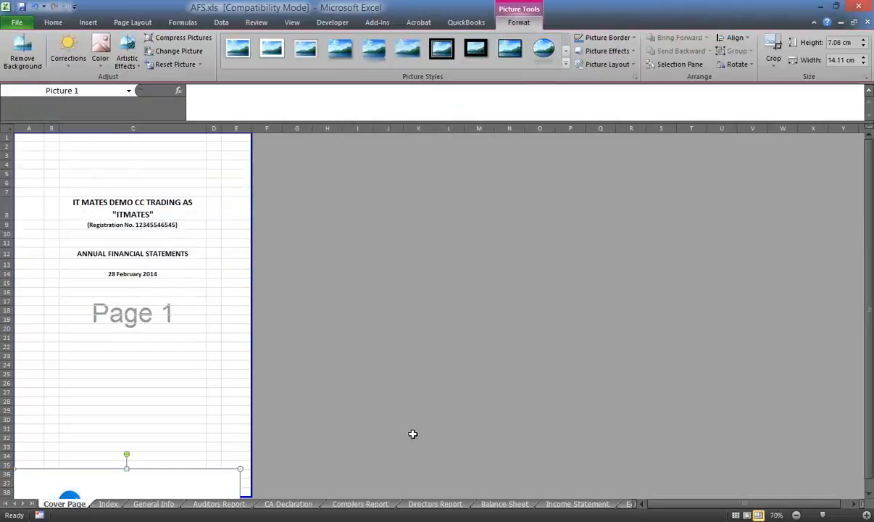
Try reducing only the logo's height to about 2.8 cm and only its width to about 7.9 cm, undoing each change.
left_click(869, 499)
left_click(870, 499)
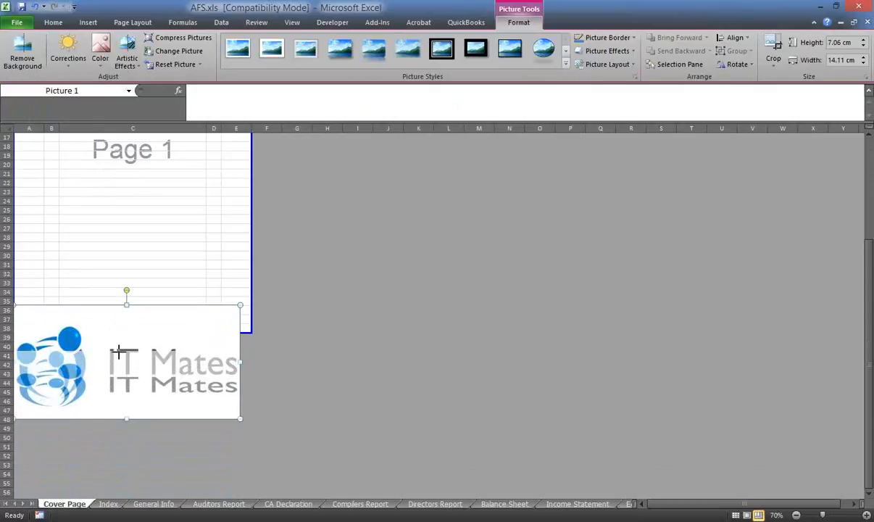
left_click_drag(119, 353, 117, 375)
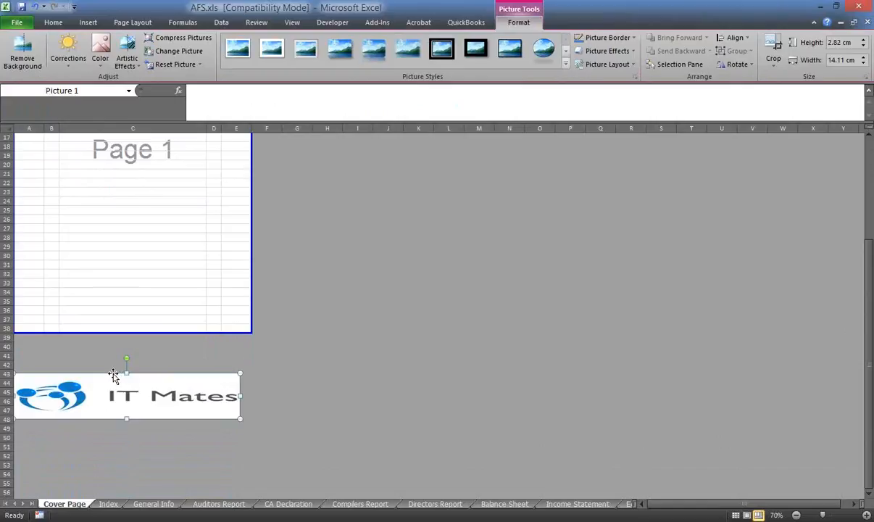
key("ctrl+z")
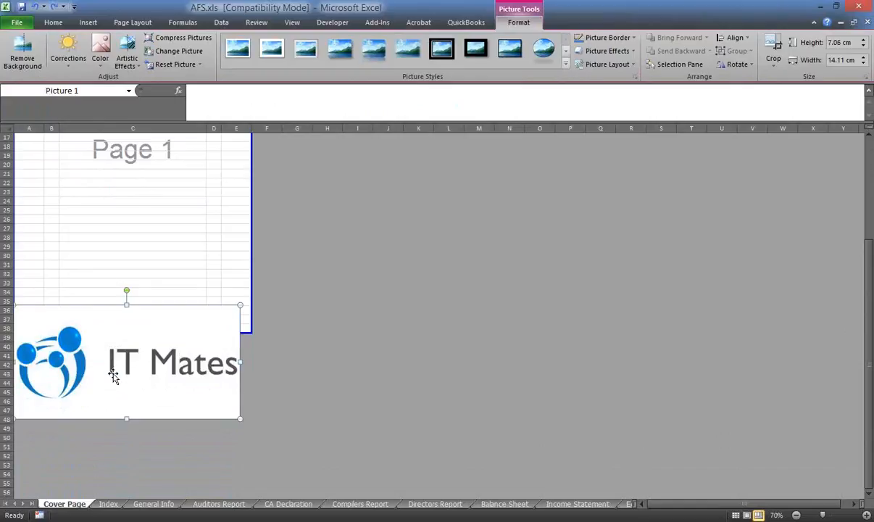
left_click_drag(240, 361, 141, 370)
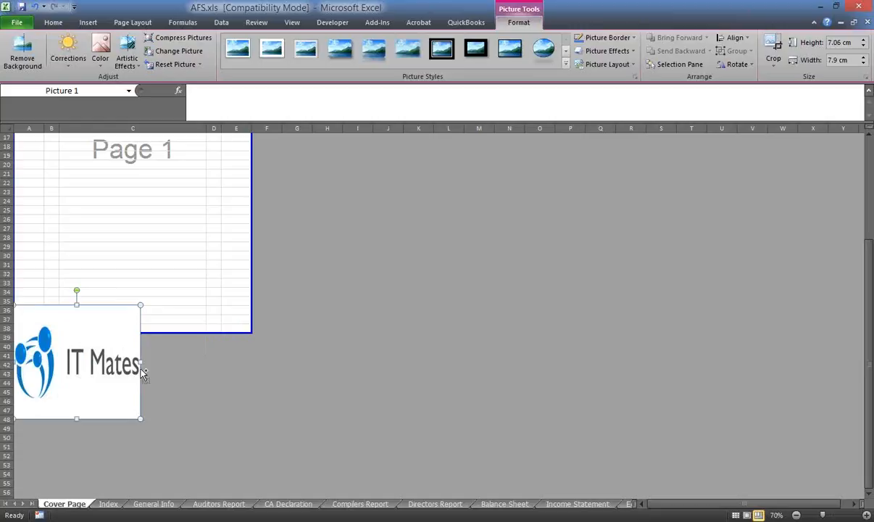
key("ctrl+z")
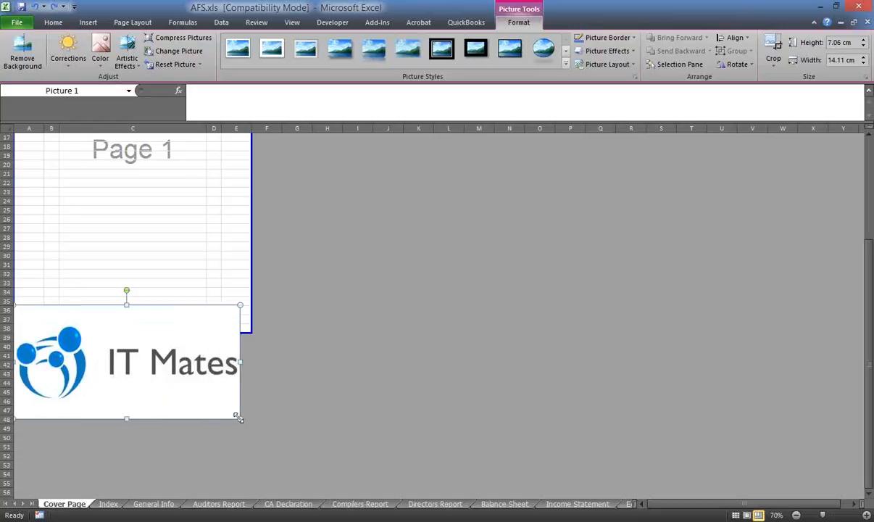
Scale the logo proportionally to about 2.9 by 5.8 cm, placed around rows 29 to 33, and check the cover page's print preview.
left_click_drag(238, 418, 46, 354)
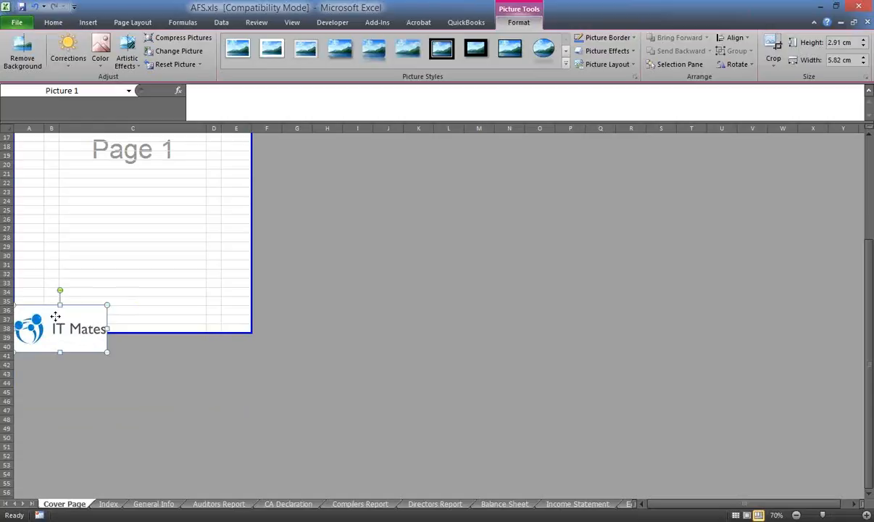
left_click_drag(55, 317, 73, 276)
left_click_drag(62, 253, 62, 255)
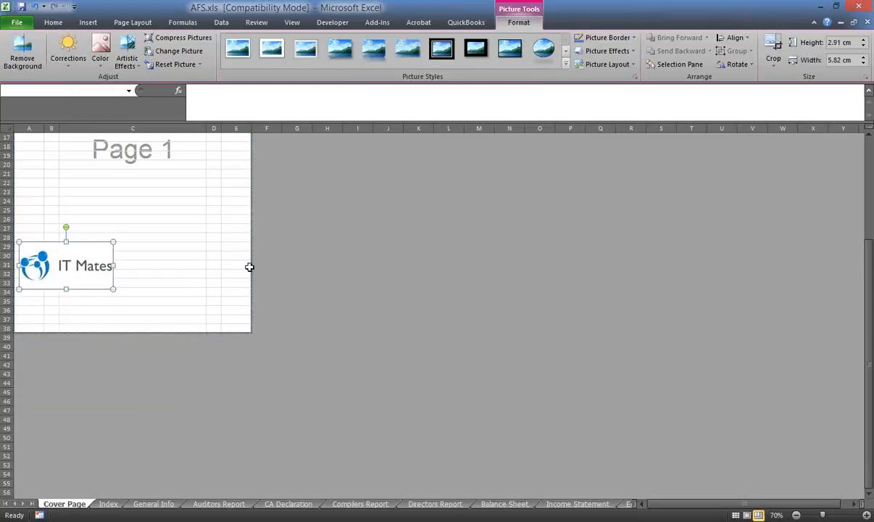
key("Escape")
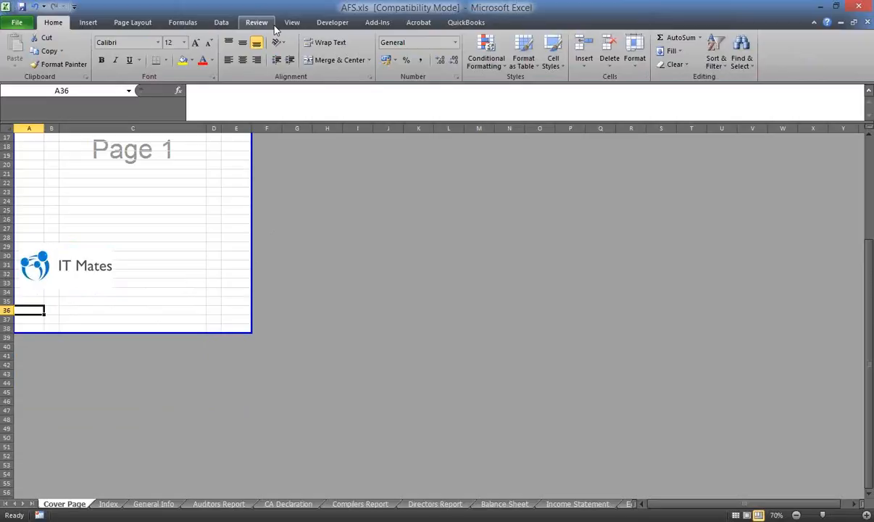
key("ctrl+p")
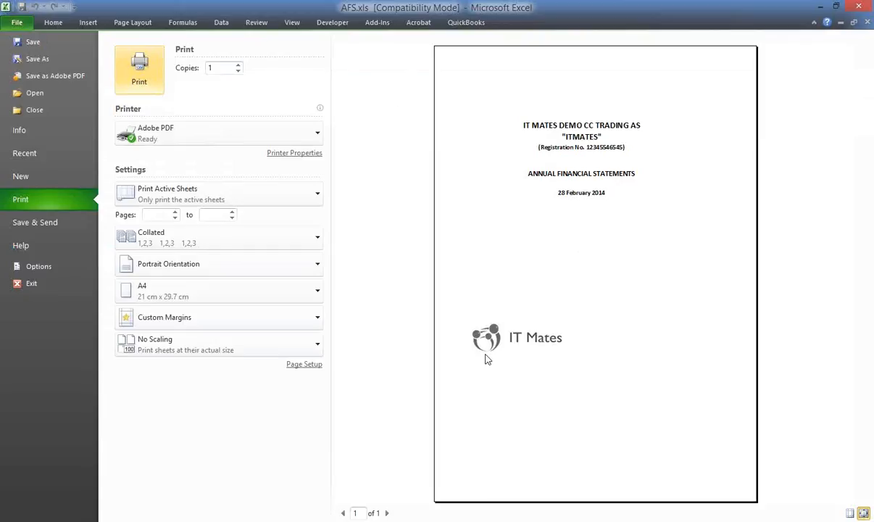
key("Escape")
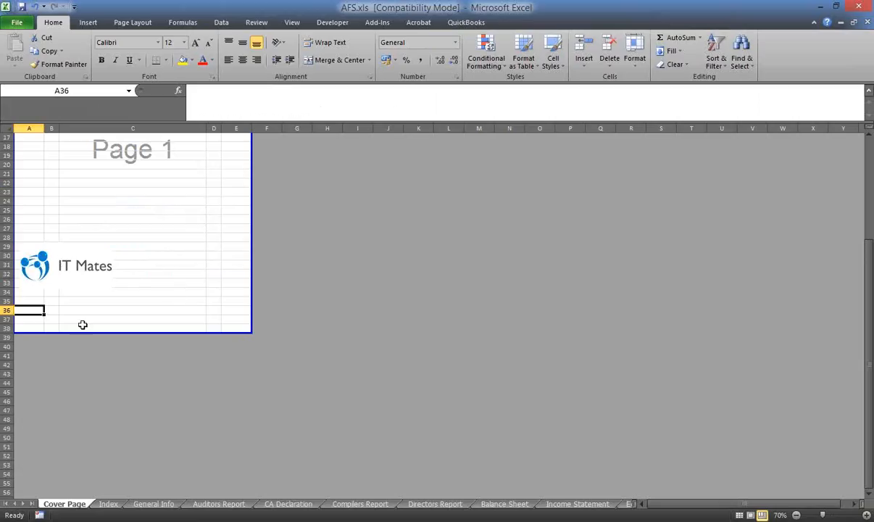
Move the logo to about rows 41 to 46 with the print area ending at row 46, and check the print preview.
left_click_drag(88, 331, 90, 423)
left_click_drag(48, 281, 50, 392)
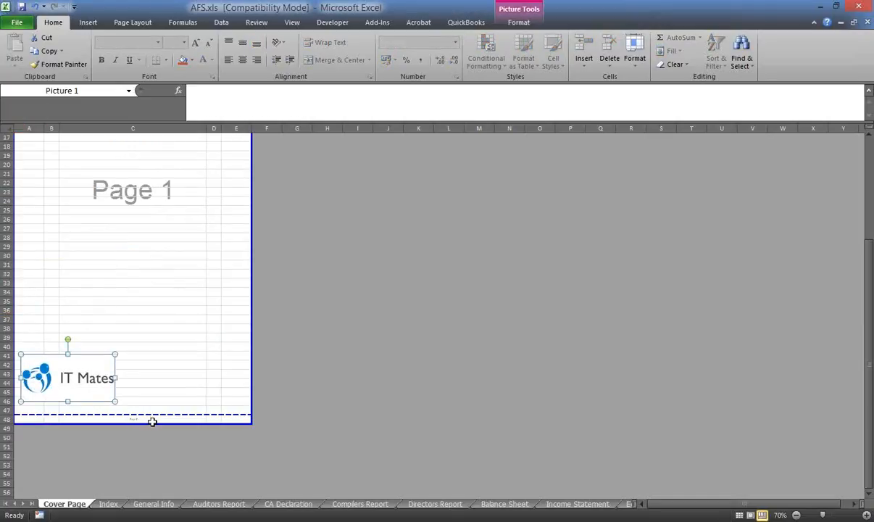
left_click(151, 367)
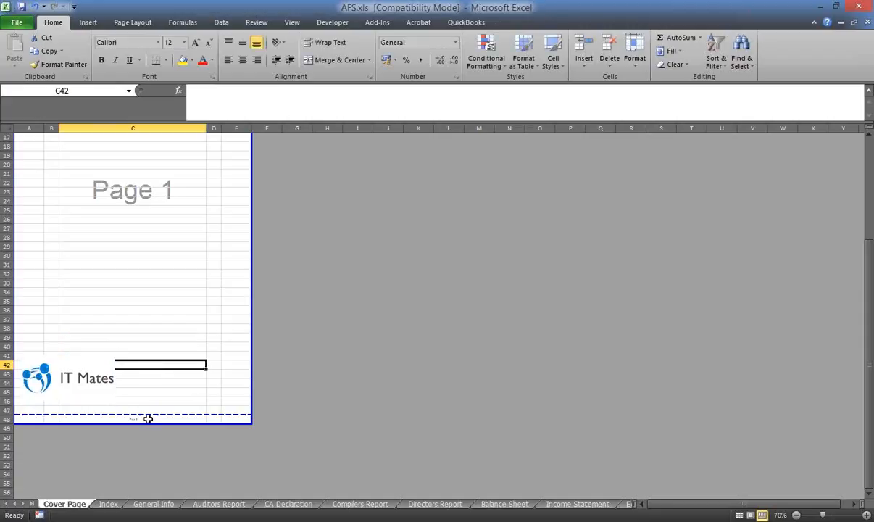
left_click_drag(147, 421, 147, 408)
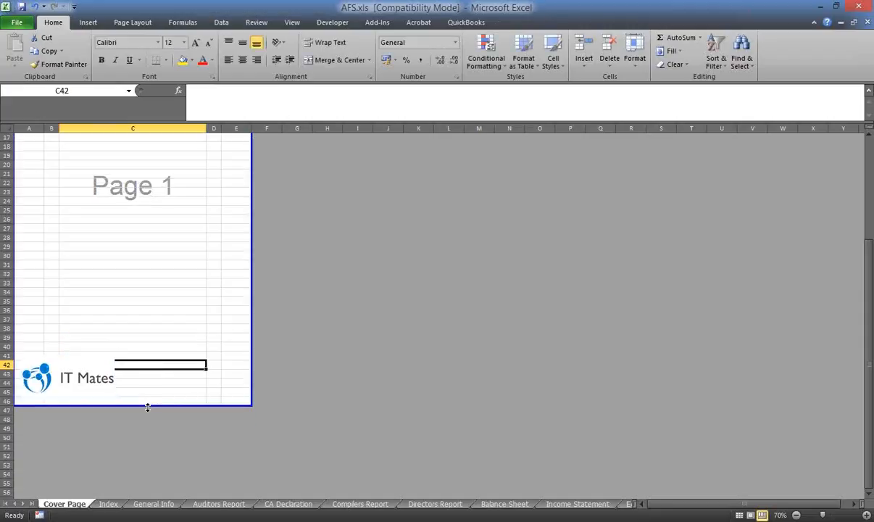
key("ctrl+p")
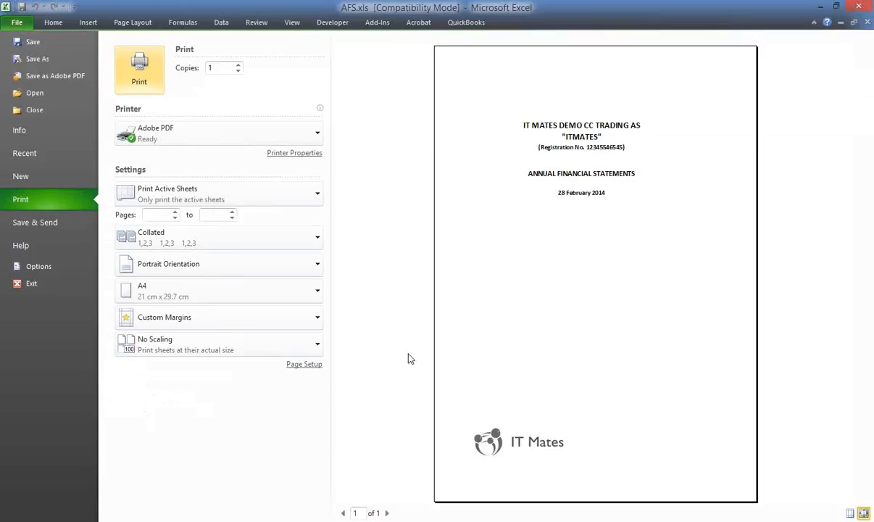
key("Escape")
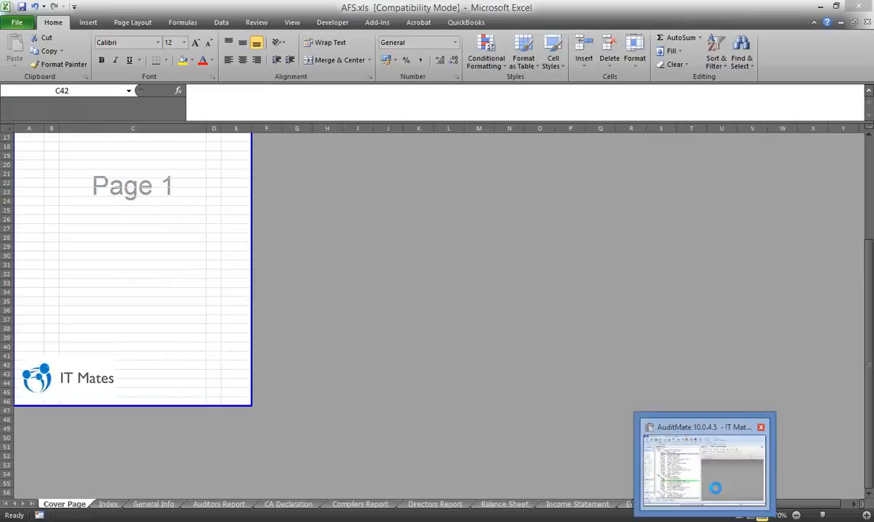
left_click(717, 490)
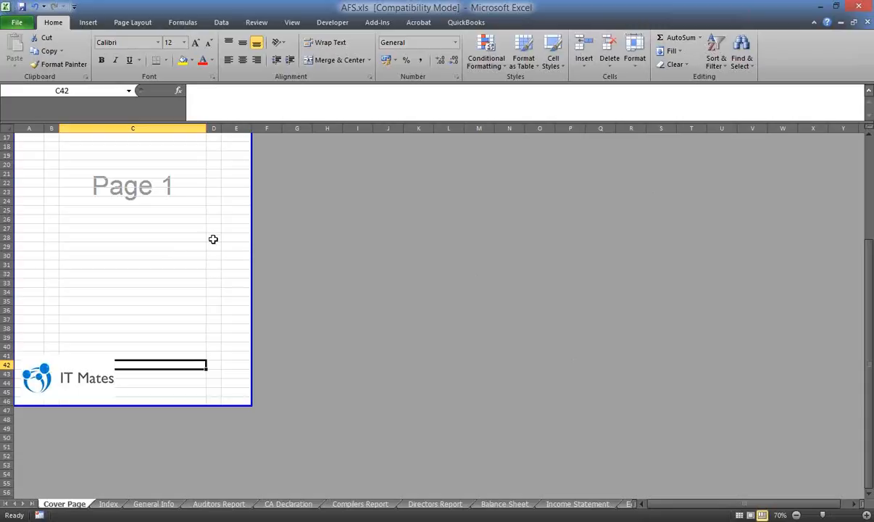
left_click(173, 240)
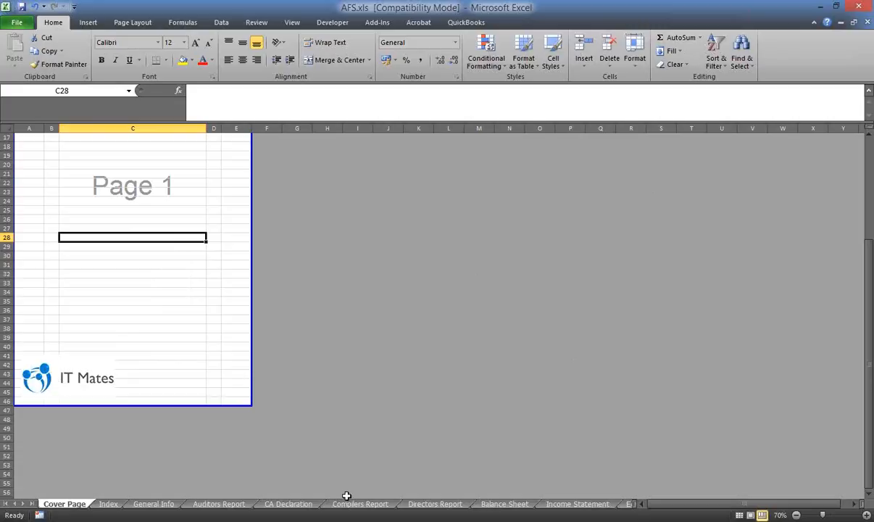
View the Auditors Report sheet and close AFS.xls, saving its changes.
left_click(229, 503)
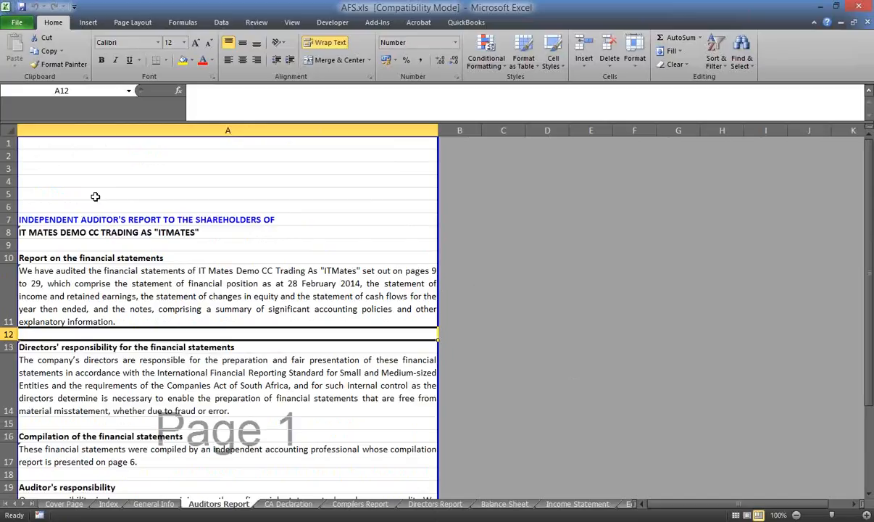
left_click(861, 7)
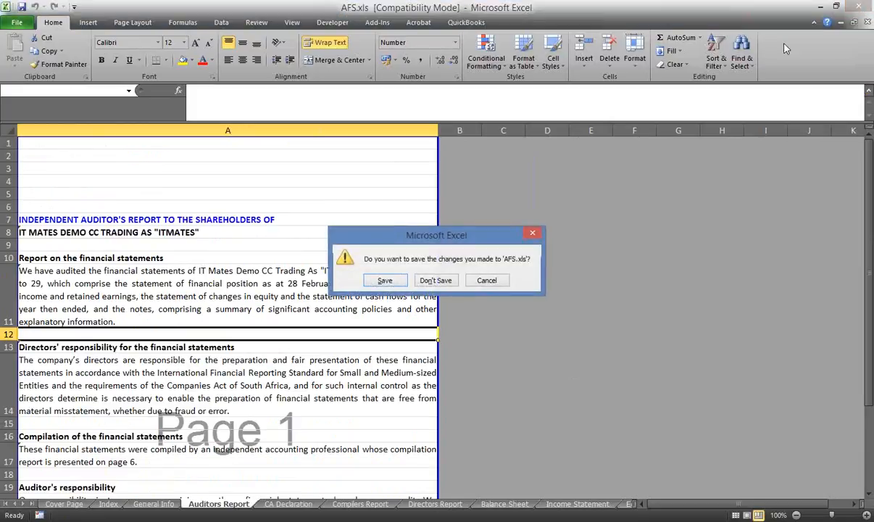
left_click(386, 281)
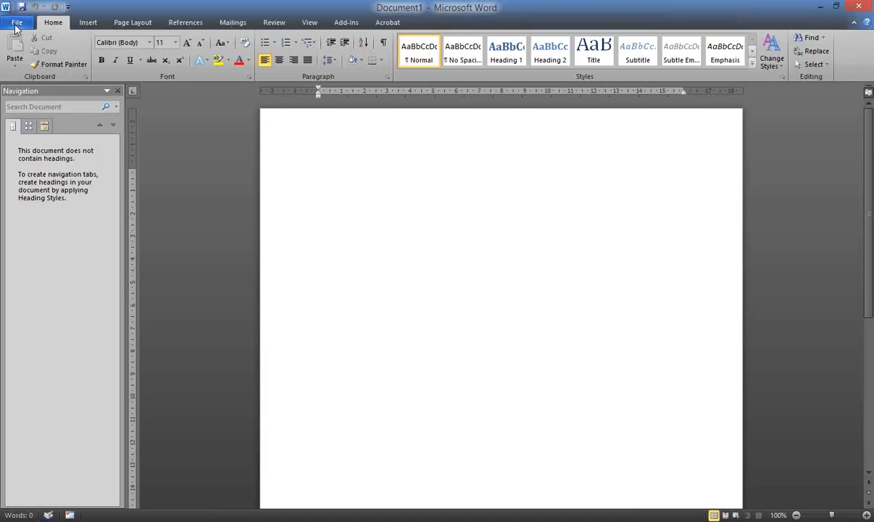
Switch to Word, open the recent document Letterhead.doc and select Snagit 10 as its printer.
left_click(16, 24)
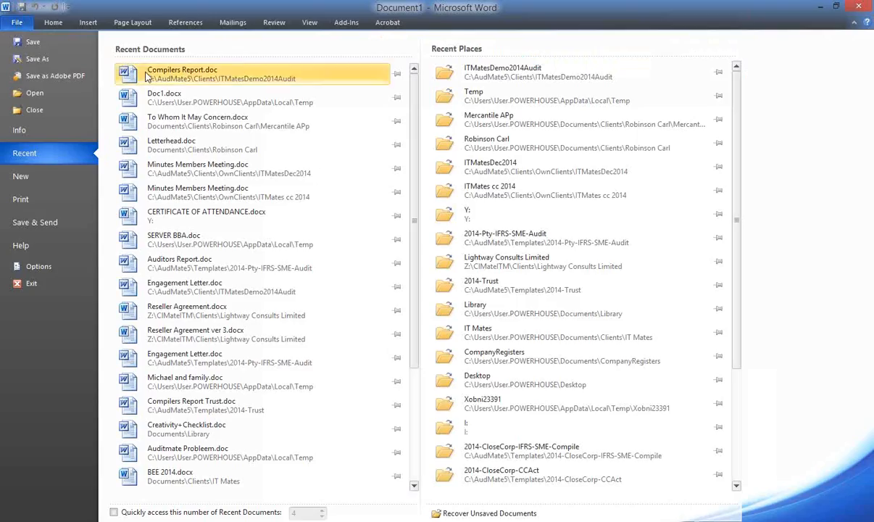
left_click(172, 147)
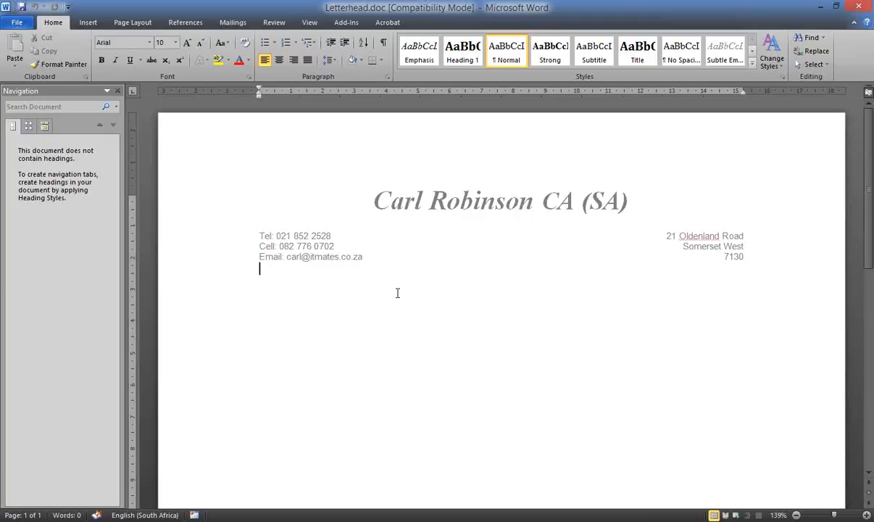
key("ctrl+p")
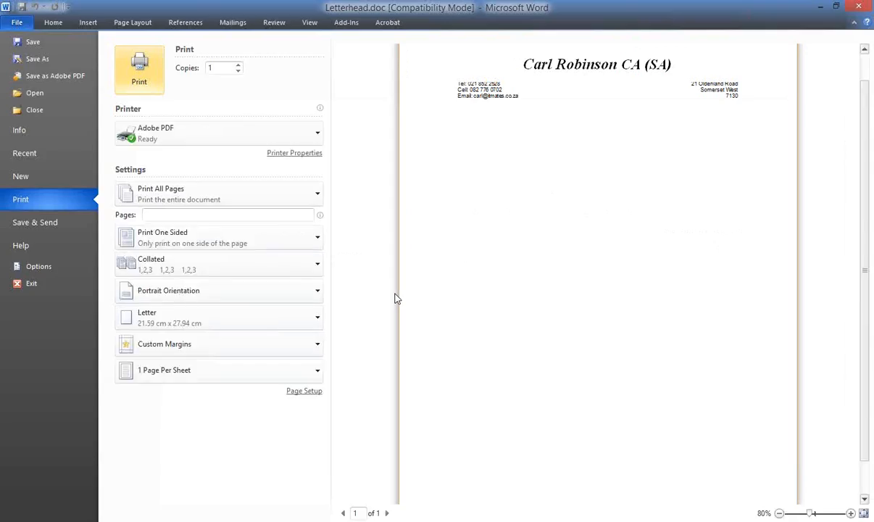
left_click(317, 134)
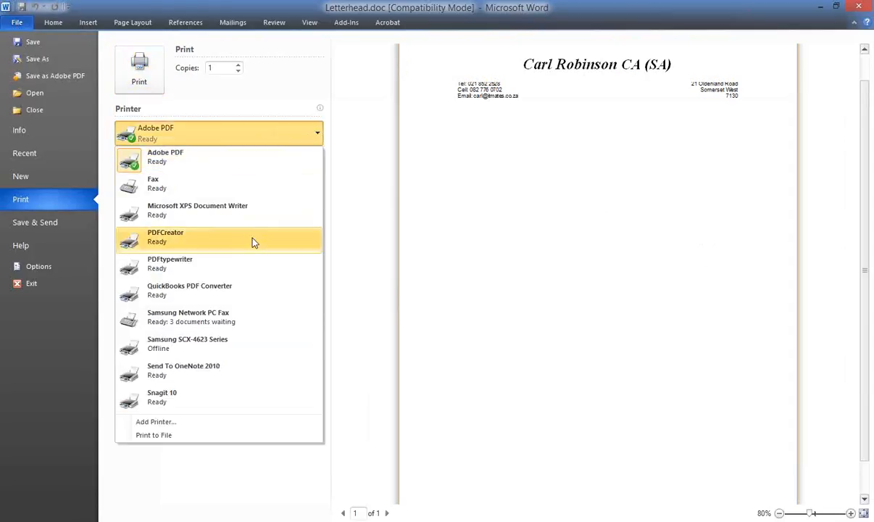
left_click(178, 403)
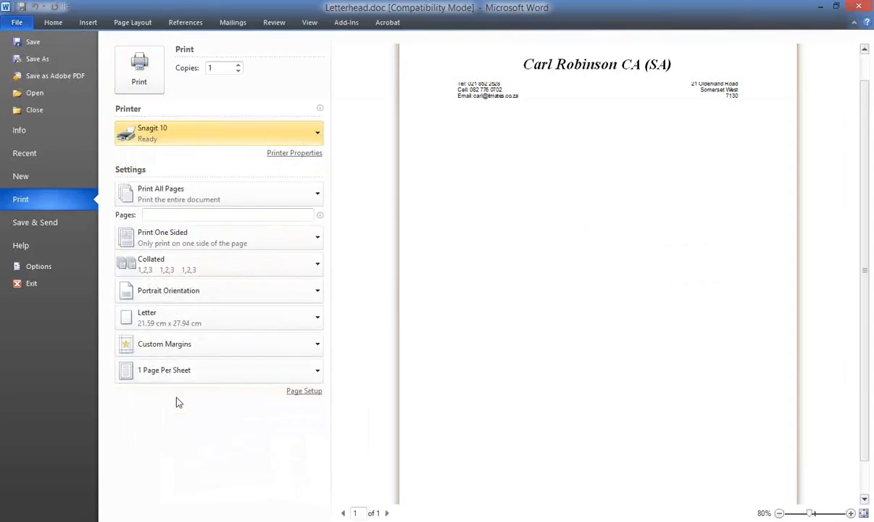
Set the Snagit 10 output to black and white at 600 x 600 dots per inch, and print the letterhead to it.
left_click(305, 155)
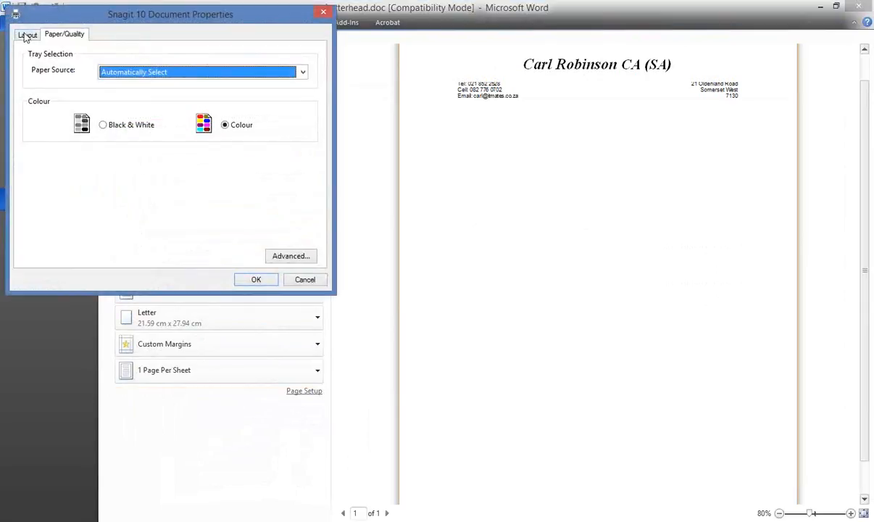
left_click(122, 128)
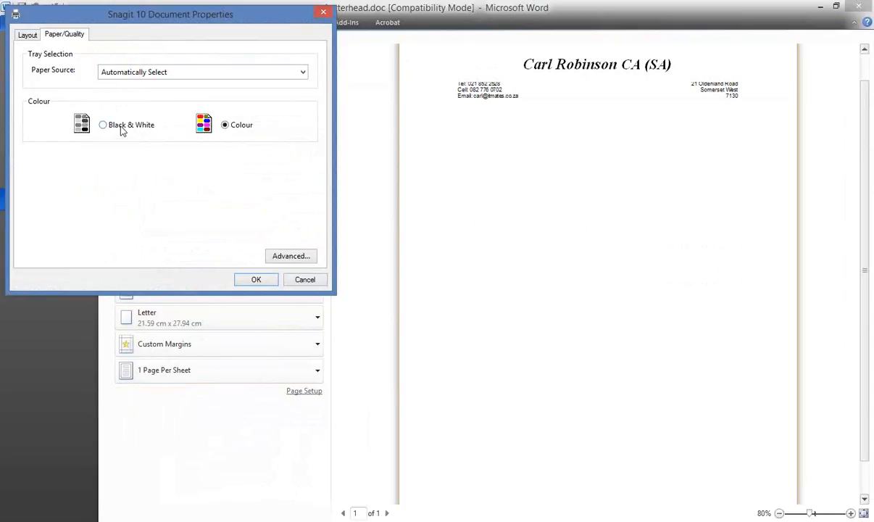
left_click(295, 262)
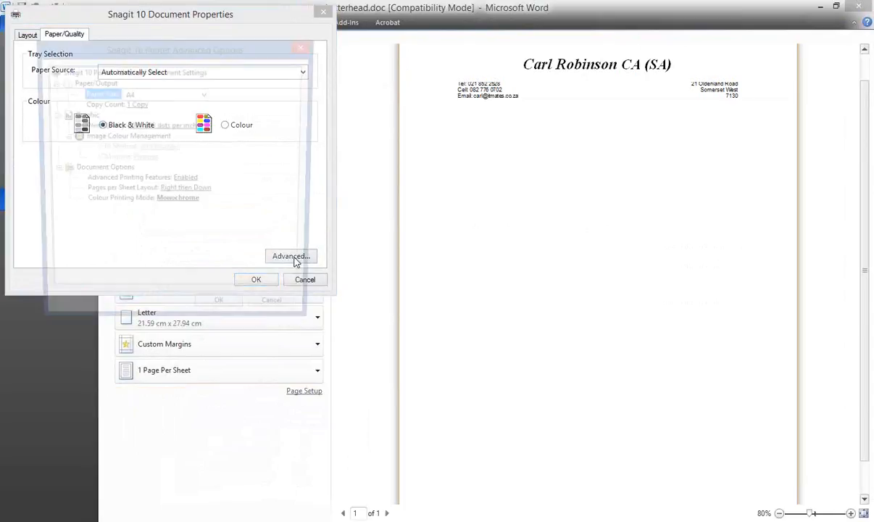
left_click(179, 128)
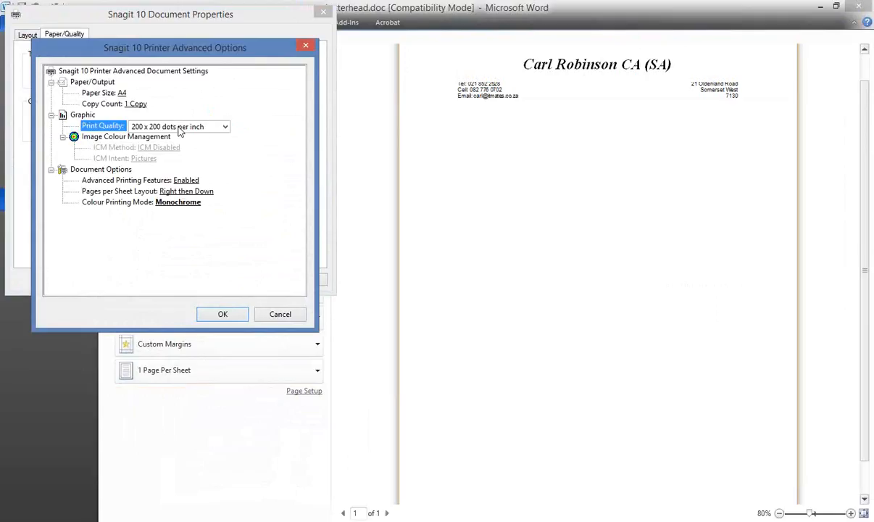
left_click(225, 126)
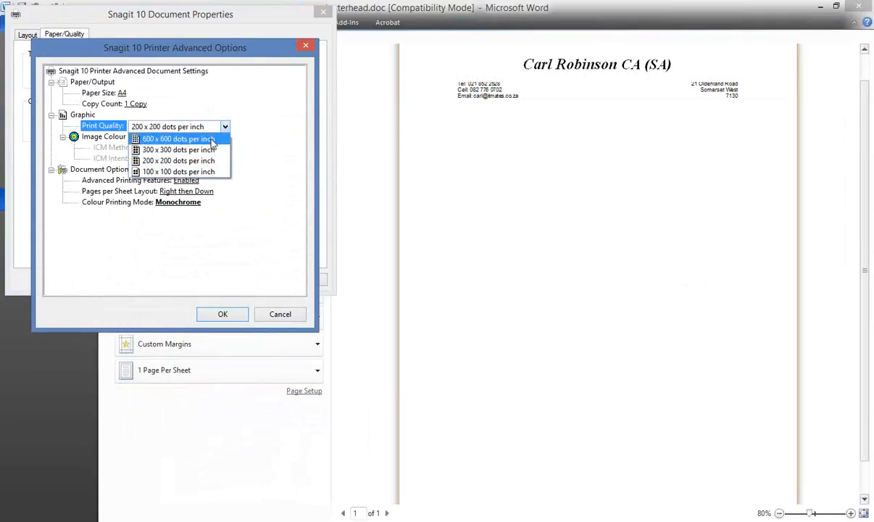
left_click(211, 139)
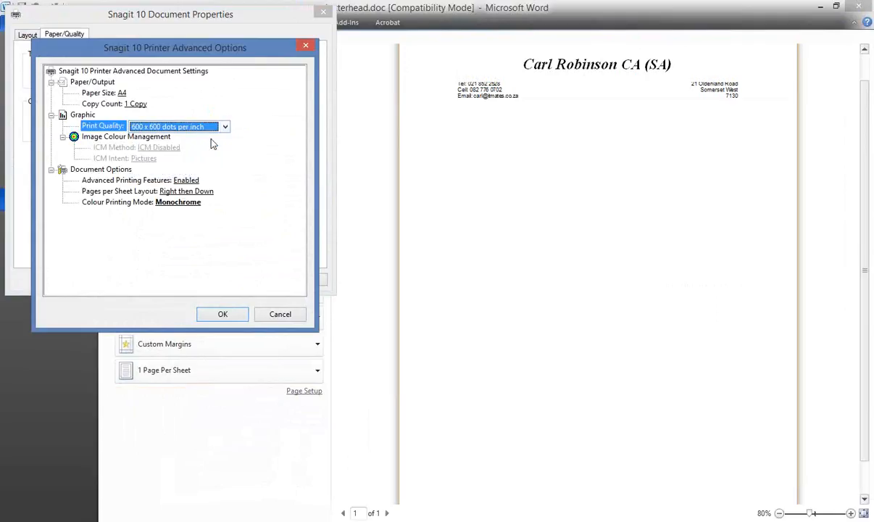
left_click(219, 314)
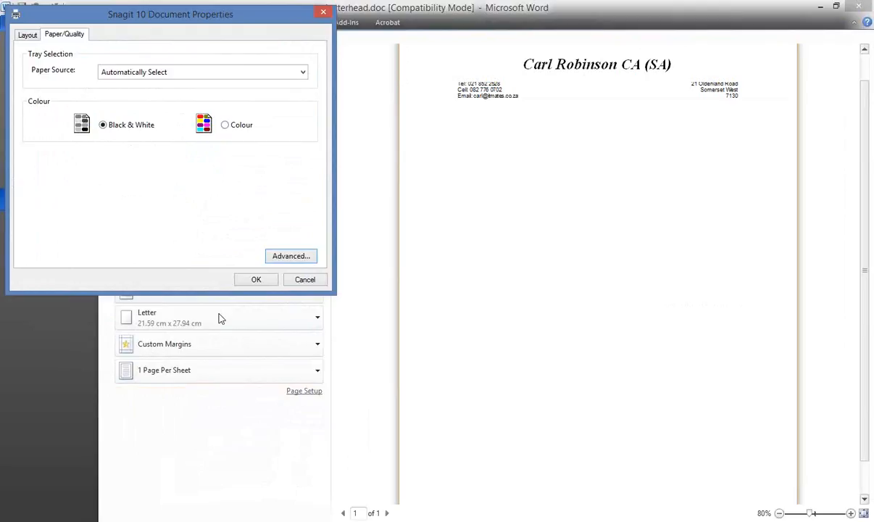
left_click(254, 278)
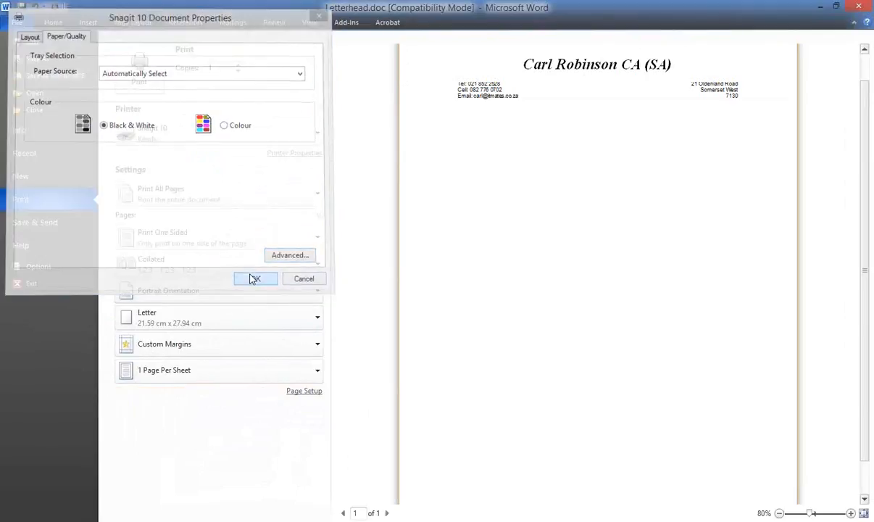
left_click(136, 70)
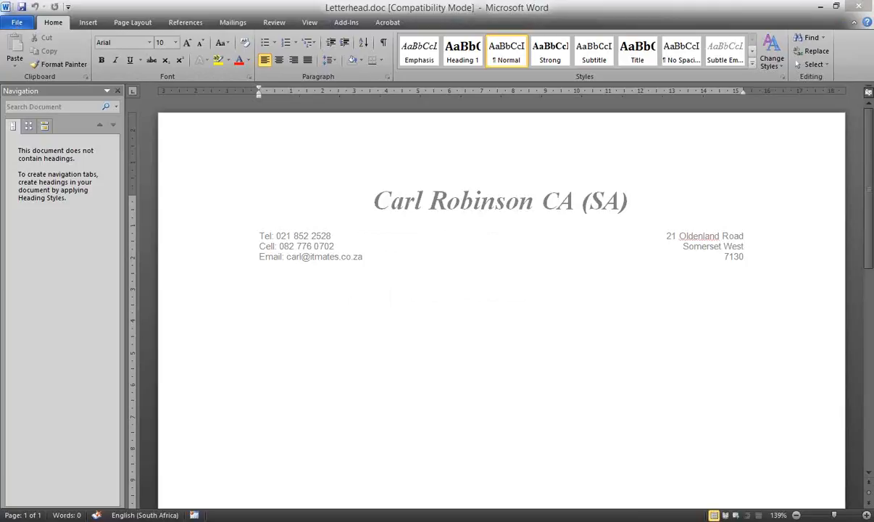
In Snagit Editor, crop the captured page to the letterhead's name and contact block and trim the surrounding white margins.
left_click_drag(872, 17, 345, 15)
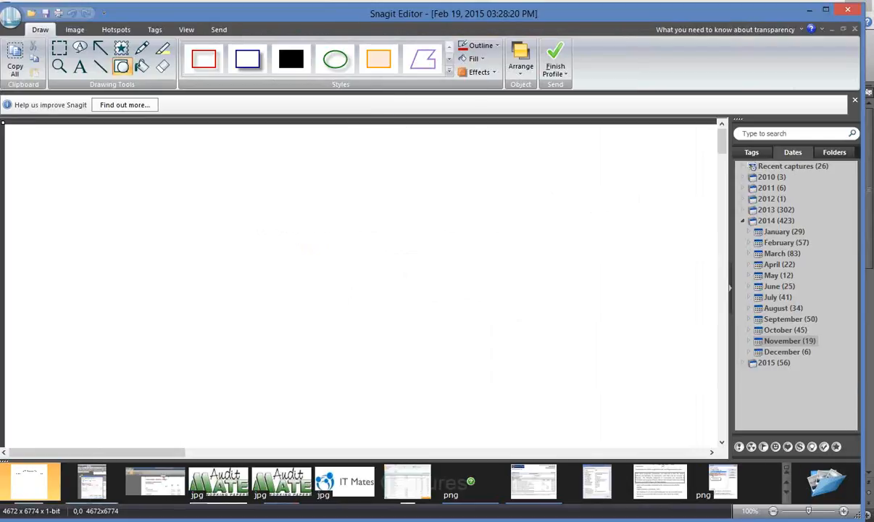
left_click(772, 511)
left_click(773, 512)
left_click(772, 512)
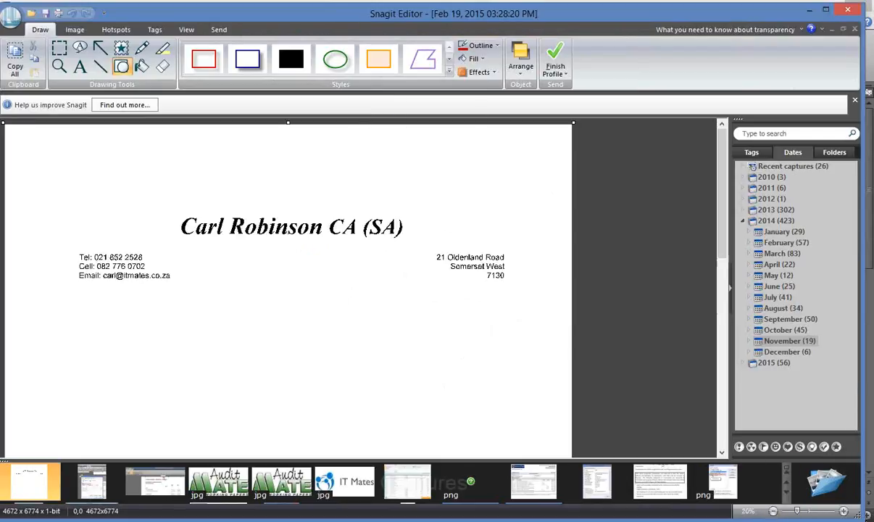
left_click(844, 513)
left_click(844, 513)
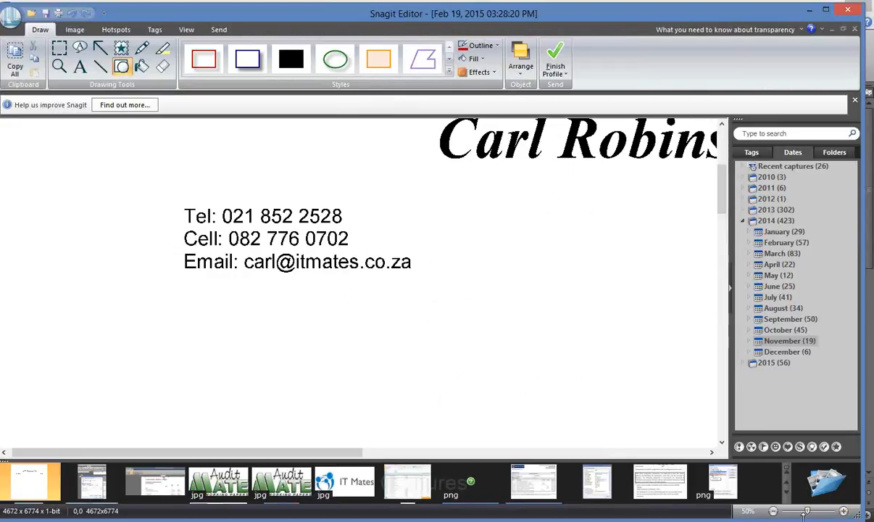
left_click(773, 511)
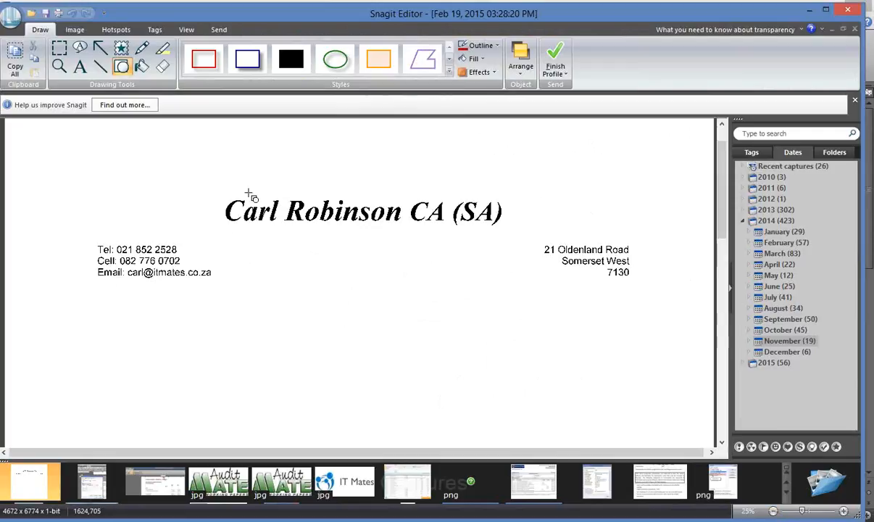
left_click(60, 55)
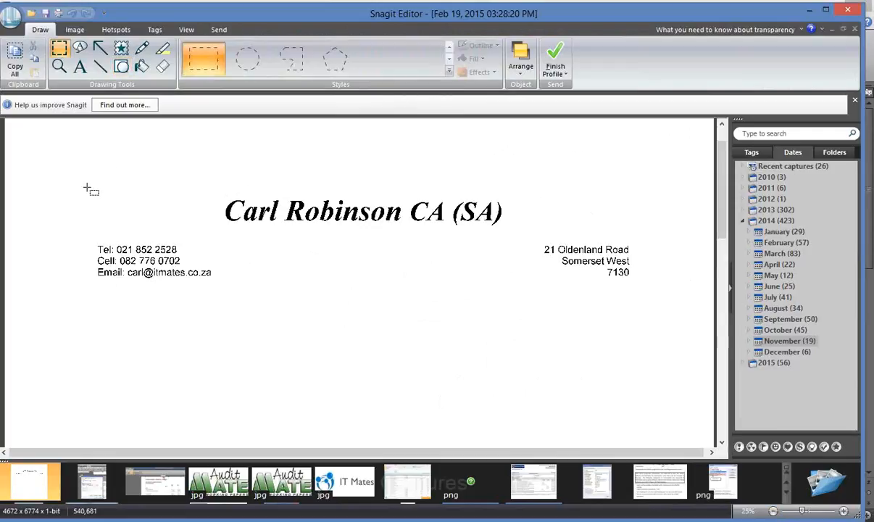
left_click_drag(91, 185, 640, 297)
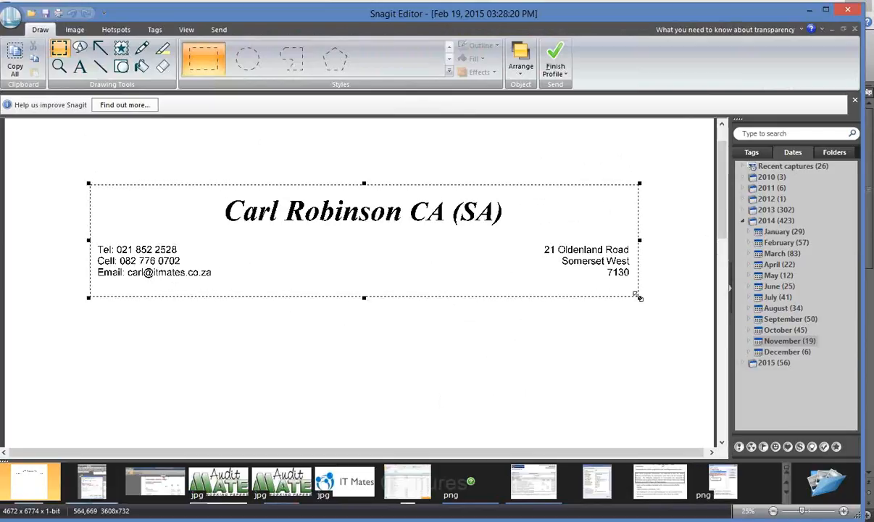
left_click(73, 29)
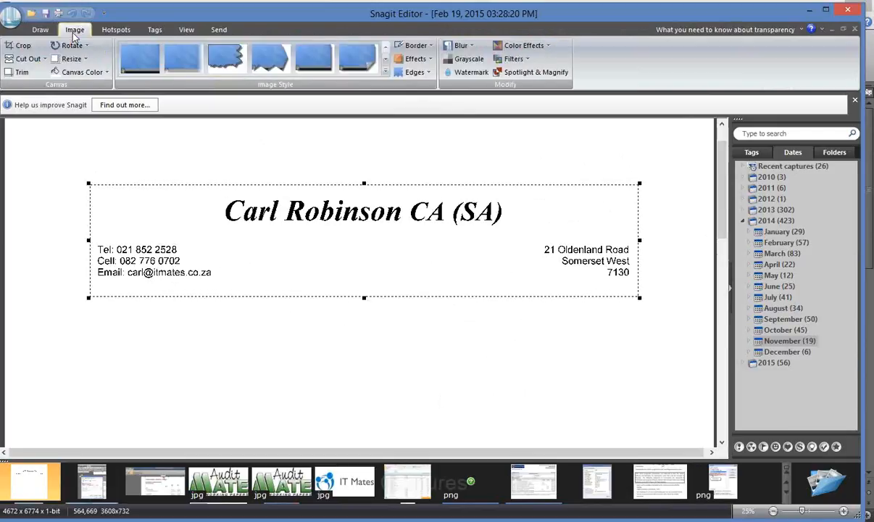
left_click(23, 47)
left_click(15, 73)
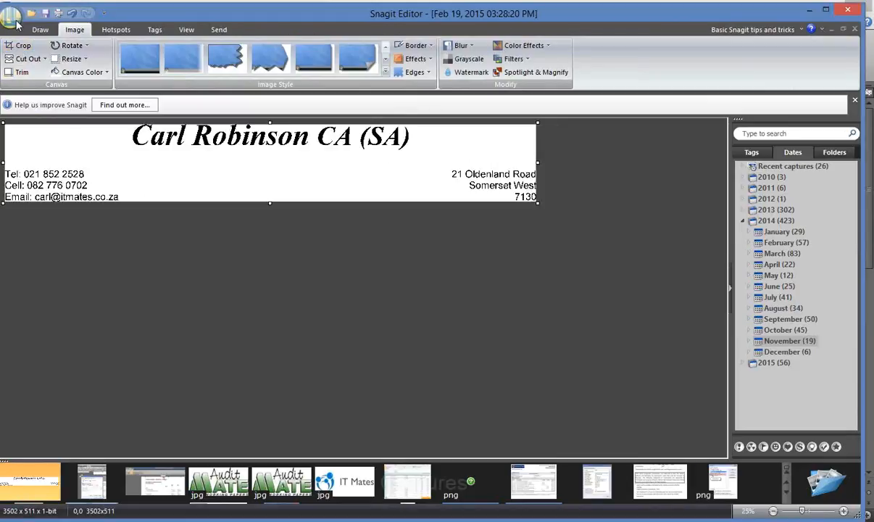
Set the cropped letterhead to save as a JPG image in the AA Webinar files folder under Documents.
left_click(17, 24)
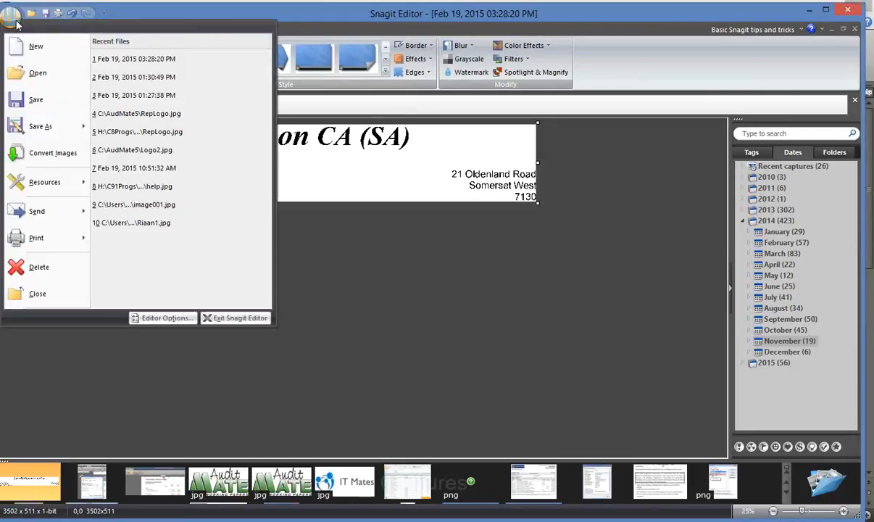
left_click(58, 130)
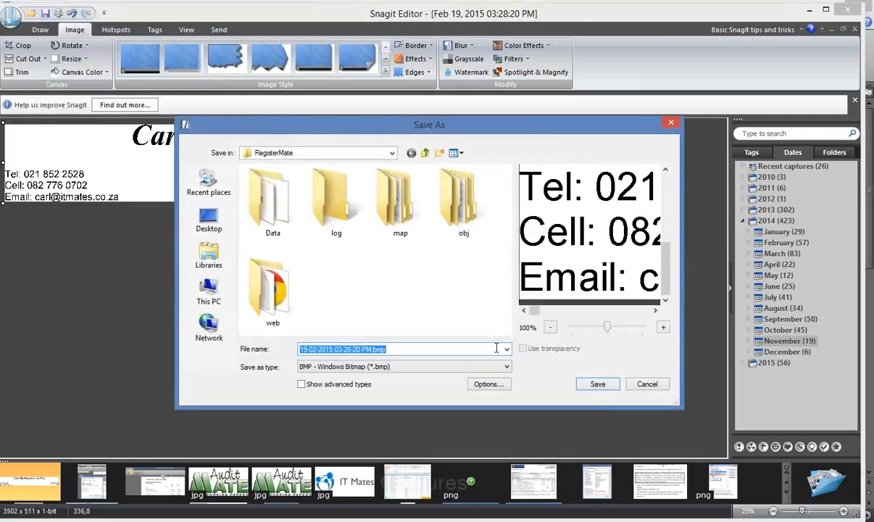
left_click(507, 367)
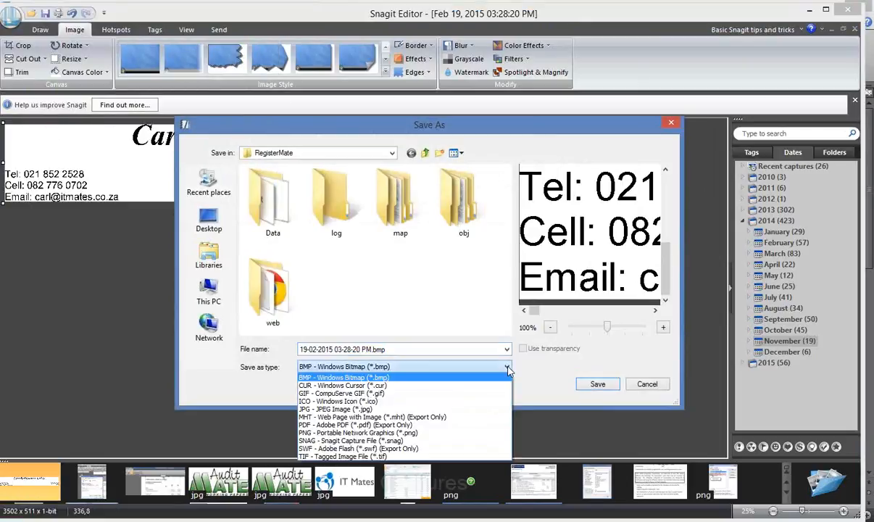
left_click(385, 410)
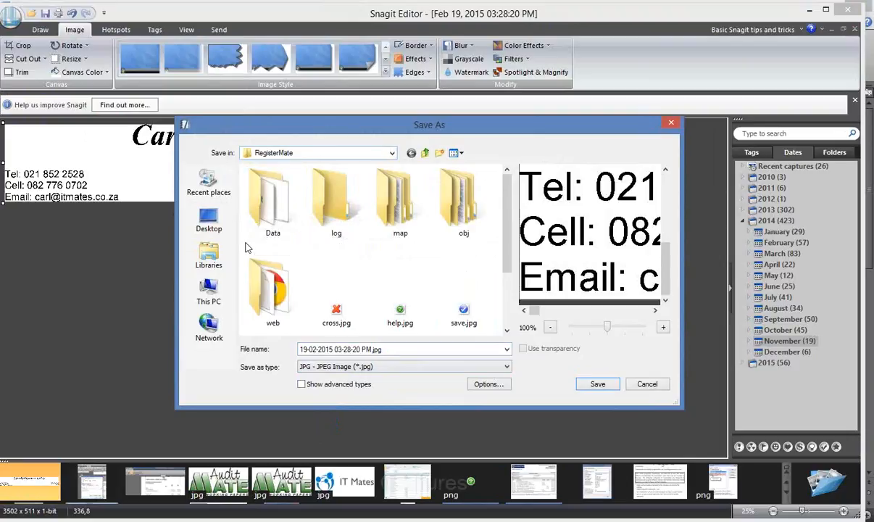
left_click(391, 153)
scroll(312, 210, "up", 2)
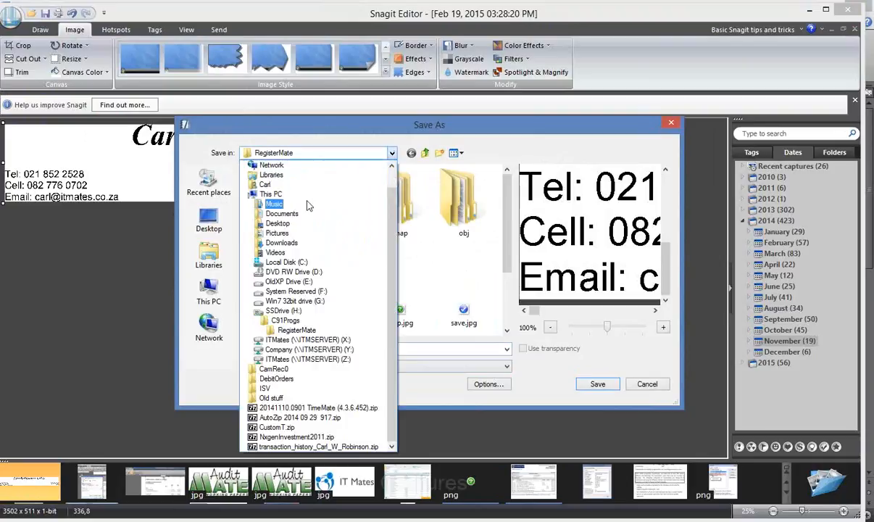
left_click(279, 211)
double_click(294, 185)
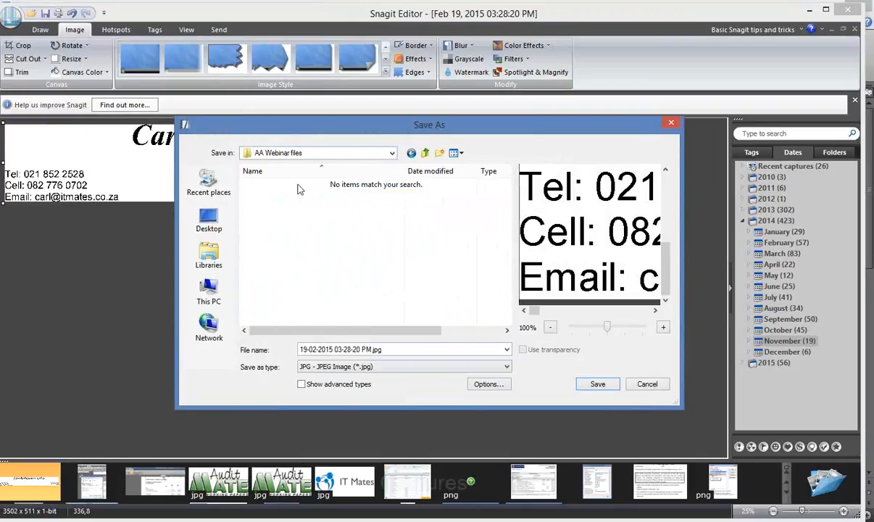
Name the image SnagItLetterhead, save it and close Snagit Editor.
left_click(361, 349)
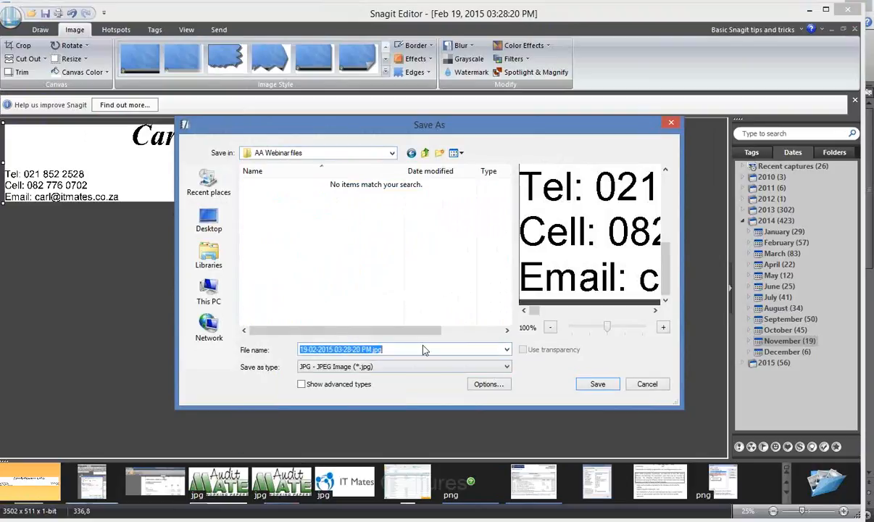
type("Snag")
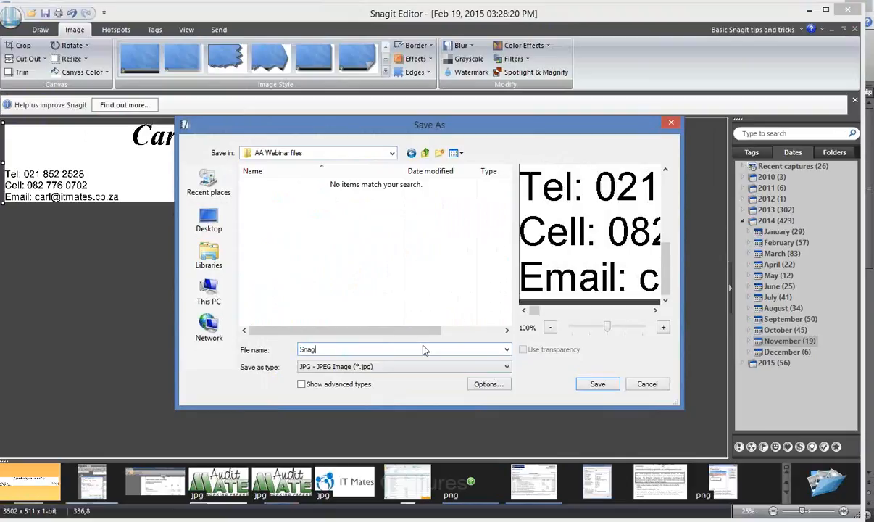
type("ItLetterhead")
key("Return")
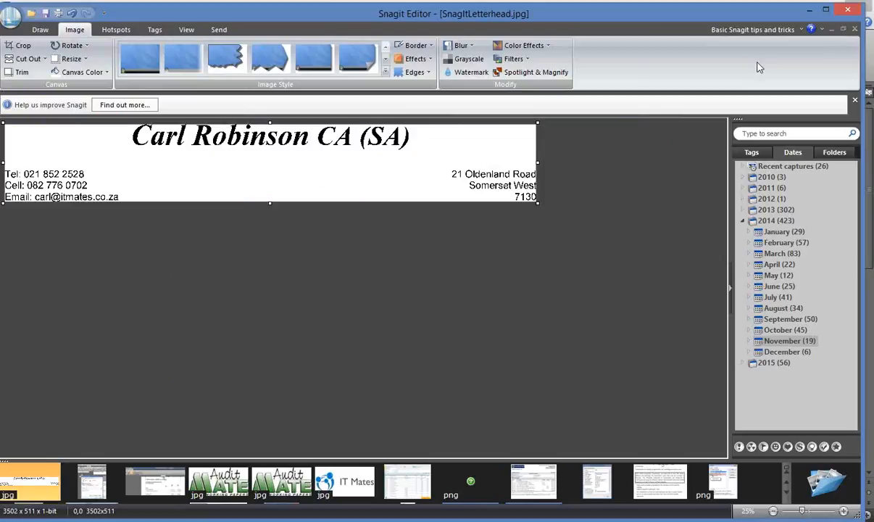
left_click(848, 10)
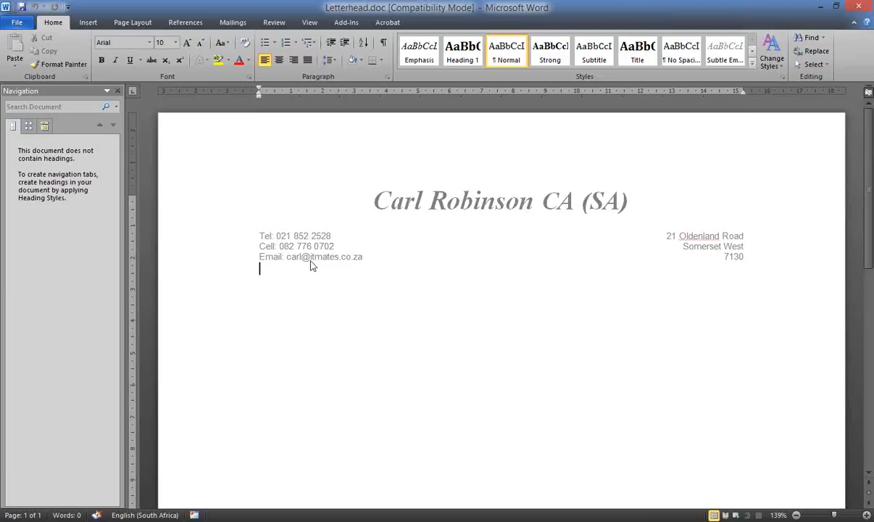
Open the print preview of the letterhead document and enlarge the preview to 140%.
key("Return")
key("ctrl+p")
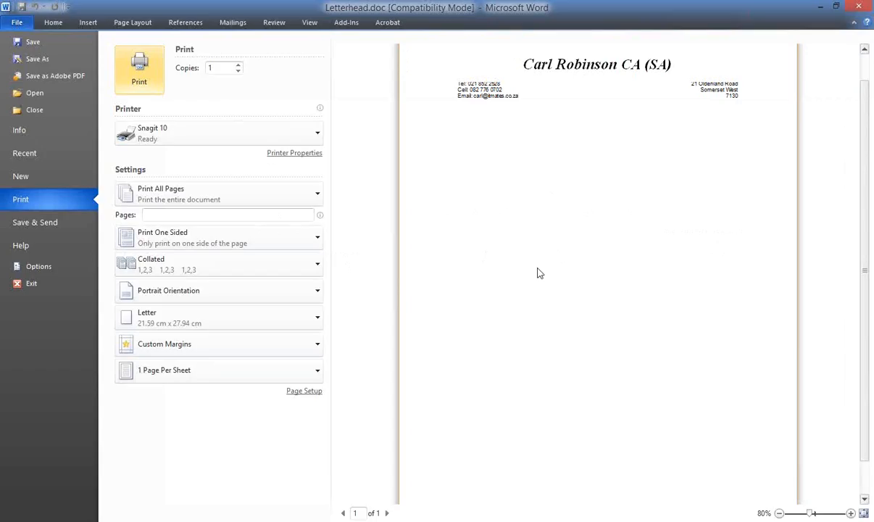
left_click(851, 513)
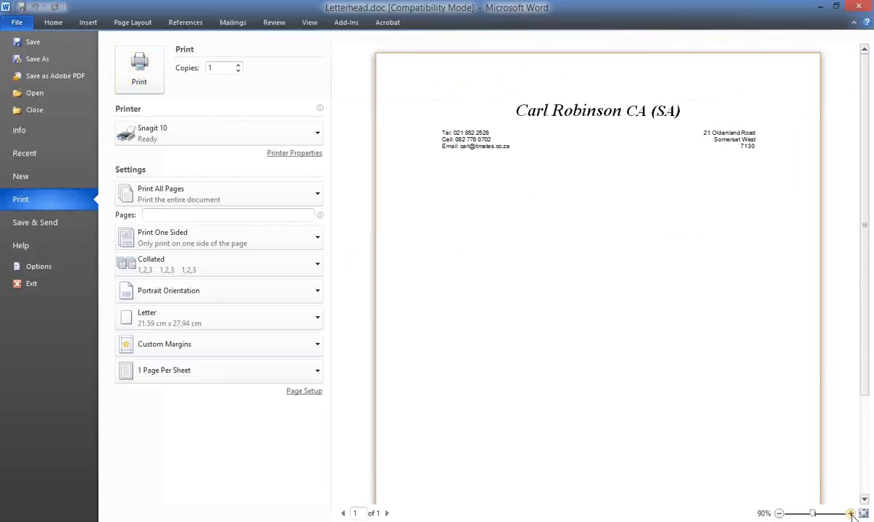
left_click(851, 513)
left_click(851, 513)
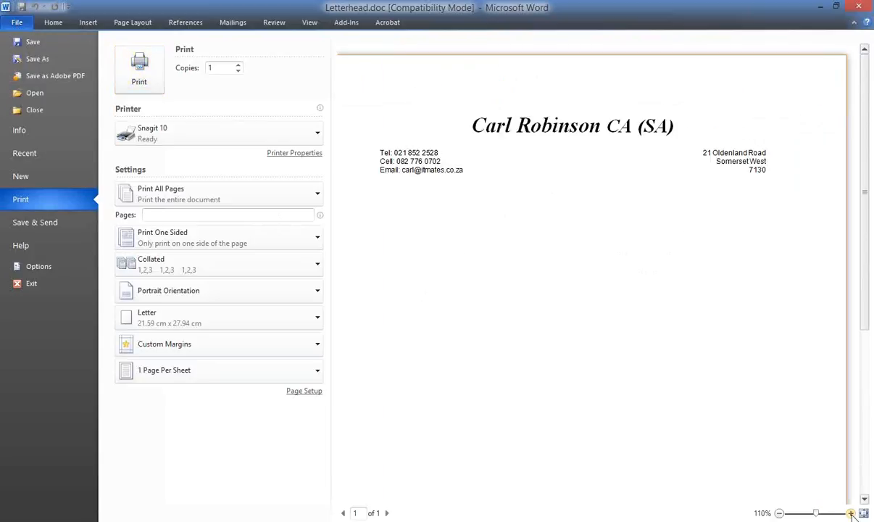
left_click(851, 514)
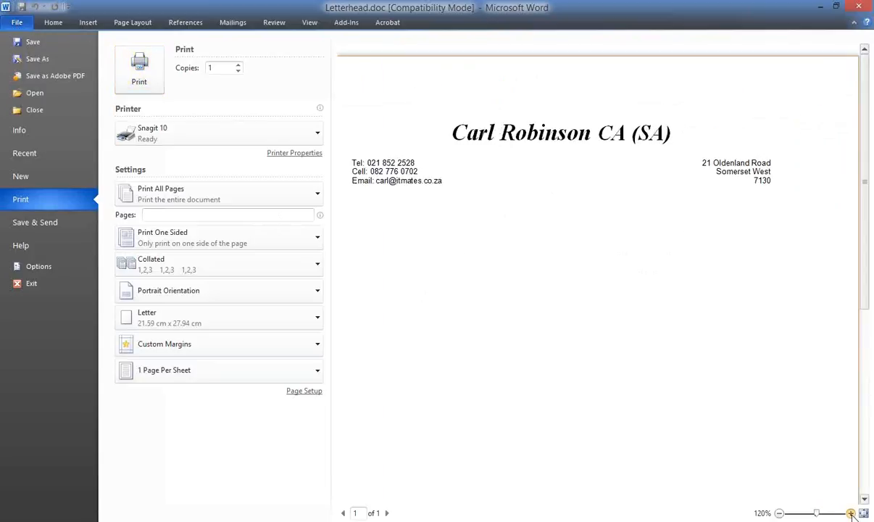
left_click(851, 513)
left_click(851, 514)
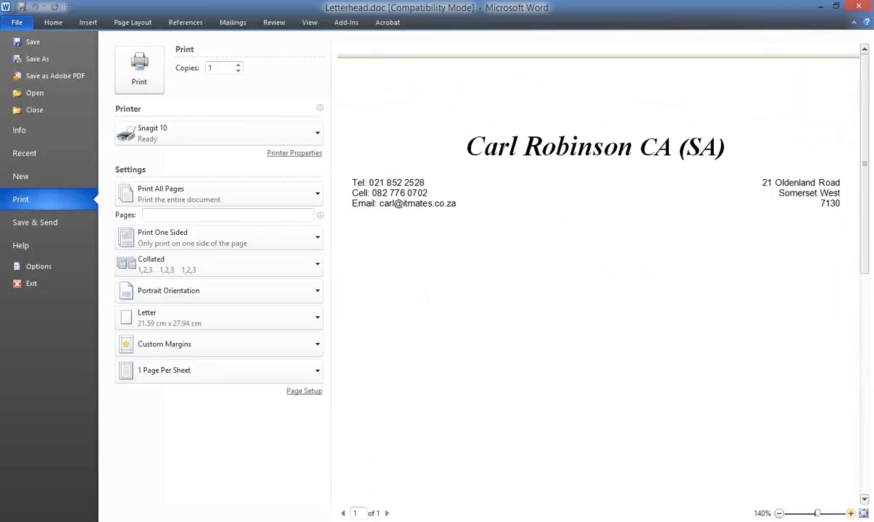
Switch to the AFS.xls workbook in Excel and insert six blank rows at row 4 of the Auditors Report sheet.
mouse_move(486, 521)
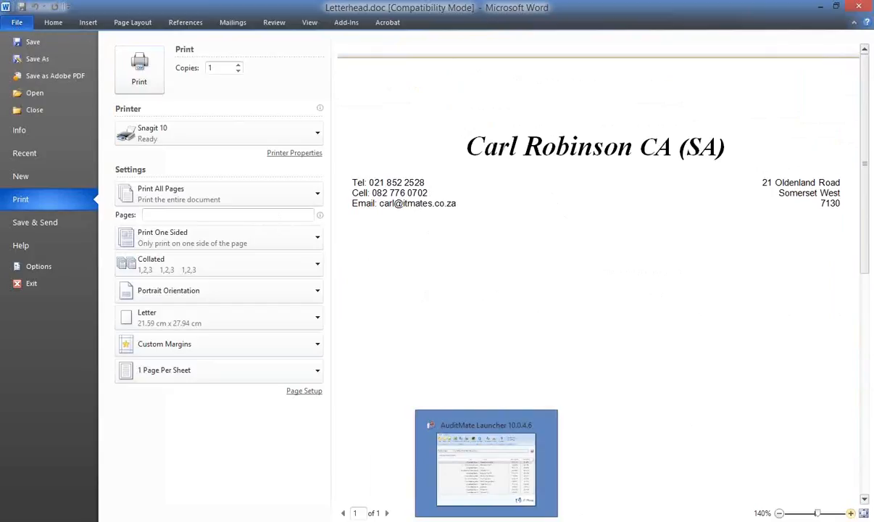
left_click(478, 508)
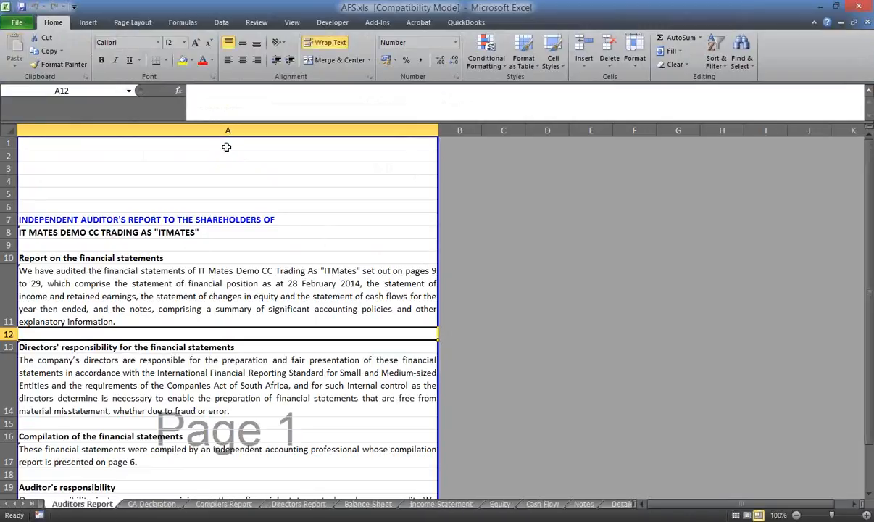
left_click(116, 155)
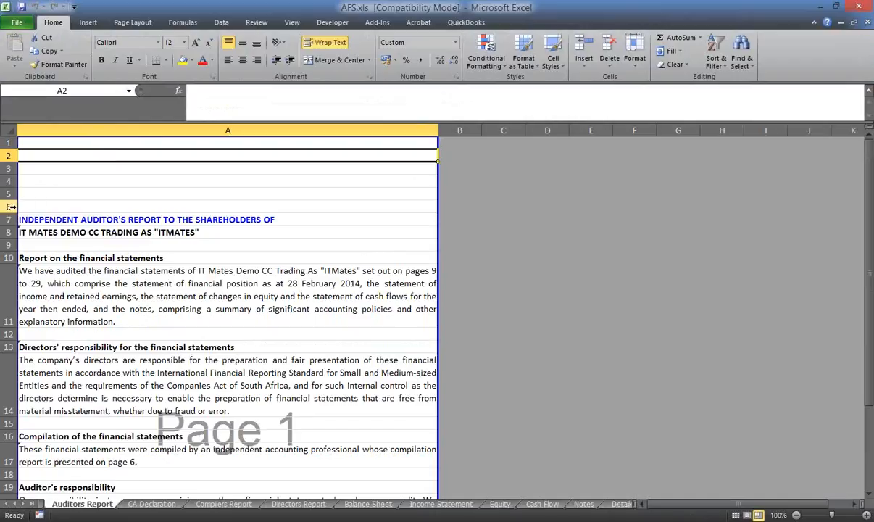
left_click_drag(8, 180, 9, 244)
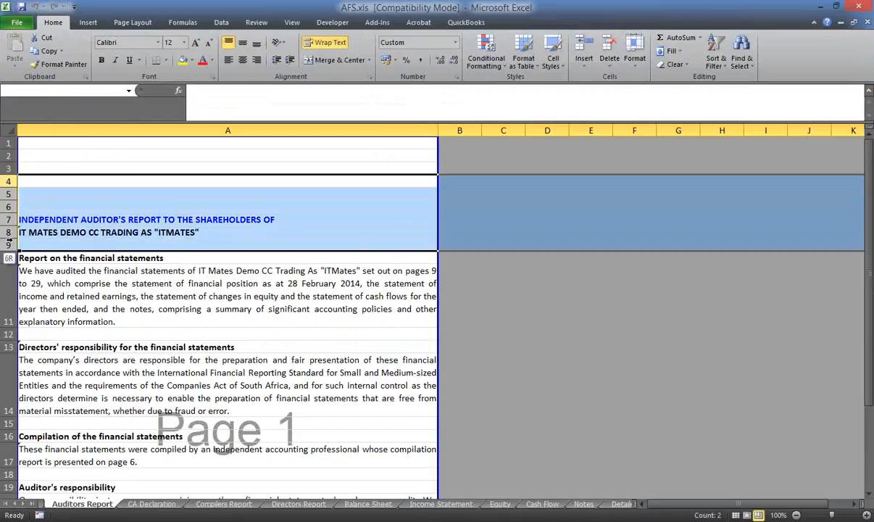
right_click(38, 192)
left_click(79, 273)
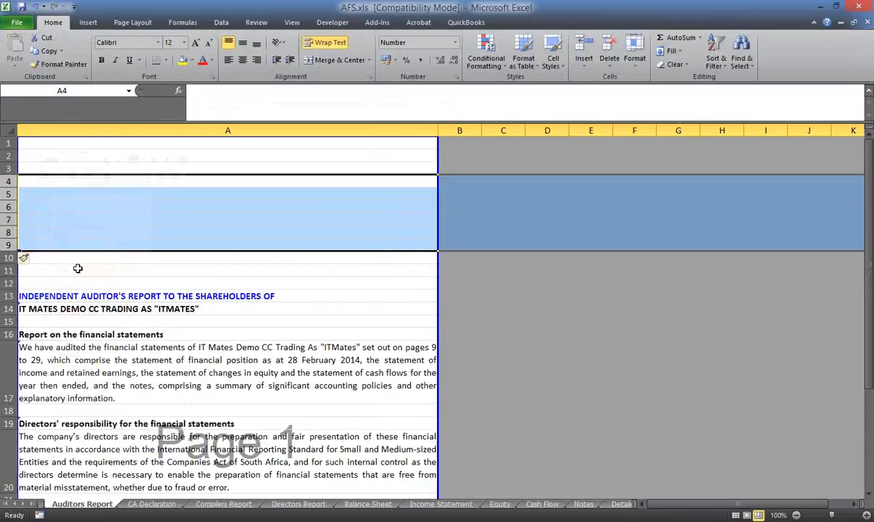
left_click(321, 274)
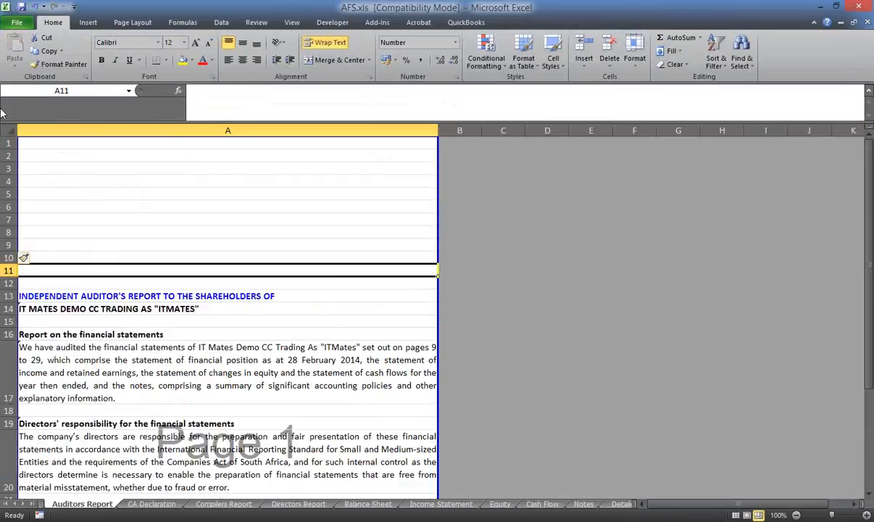
Insert the picture SnagItLetterhead.jpg from the AA Webinar files folder in Documents at cell A1.
left_click(23, 142)
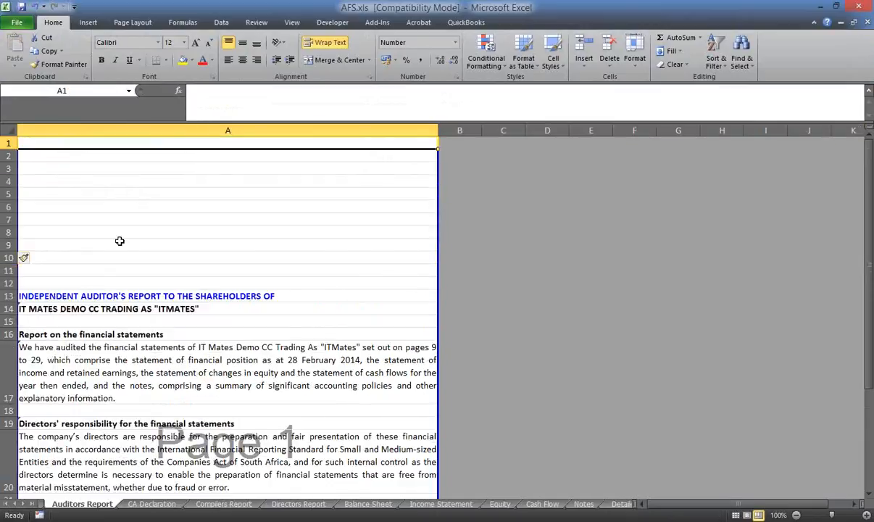
left_click(86, 24)
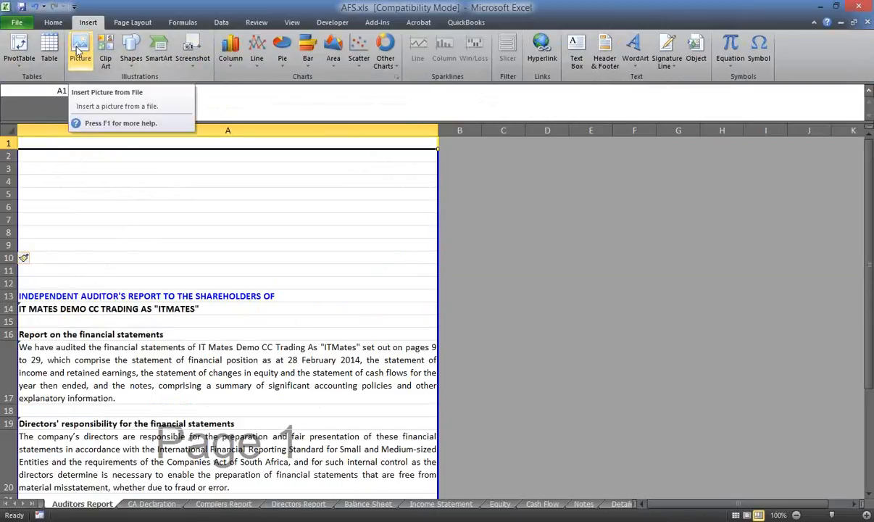
left_click(78, 51)
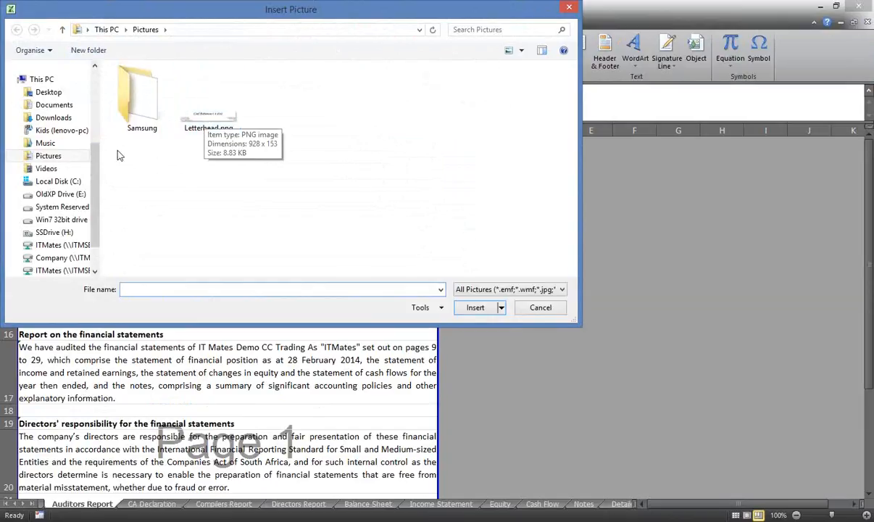
left_click(67, 107)
double_click(134, 86)
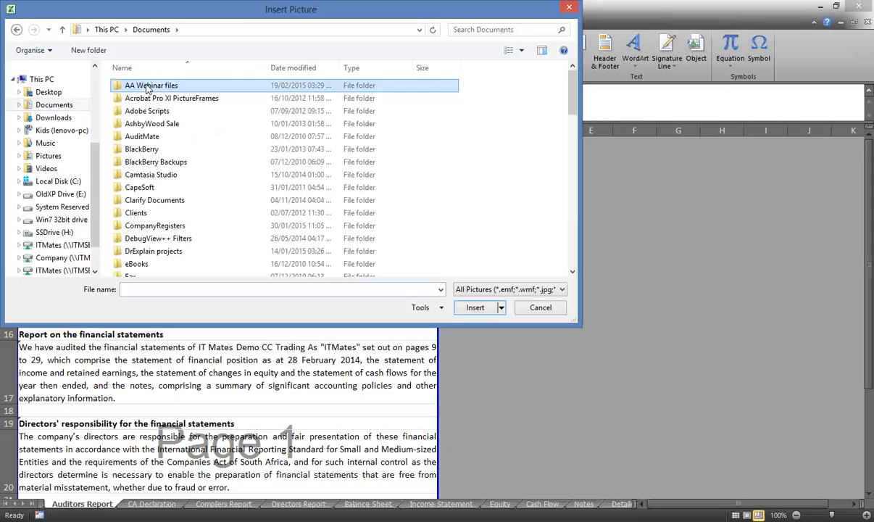
left_click(142, 82)
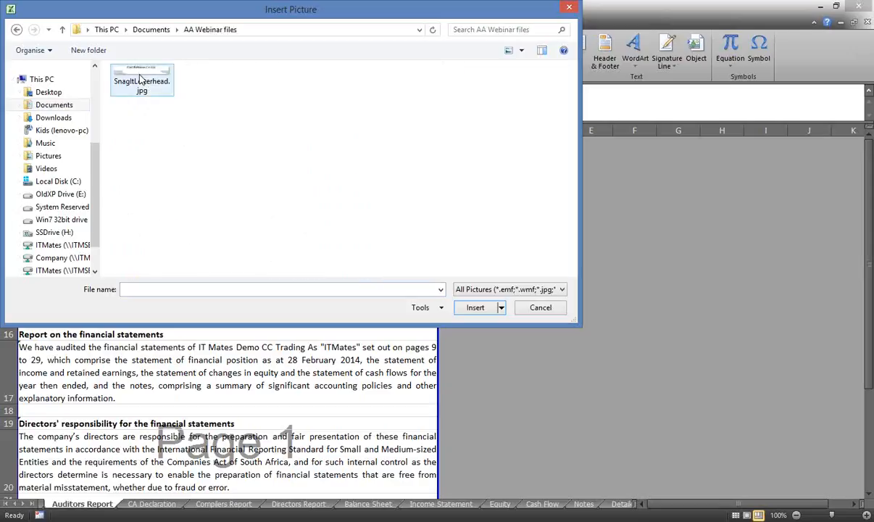
double_click(142, 81)
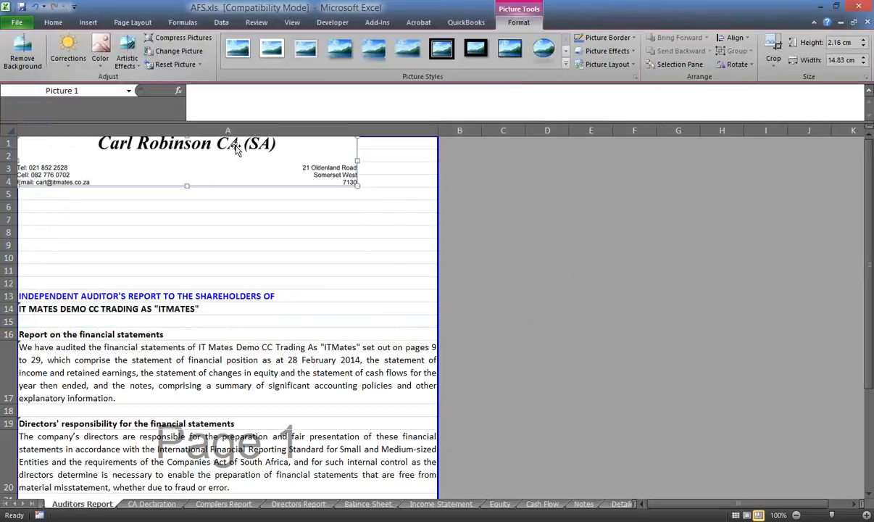
Enlarge the letterhead picture to about 18.1 cm wide, move it slightly down and nudge it right to fit column A.
mouse_move(355, 184)
left_mouse_down()
mouse_move(370, 205)
mouse_move(352, 189)
mouse_move(360, 197)
left_mouse_up()
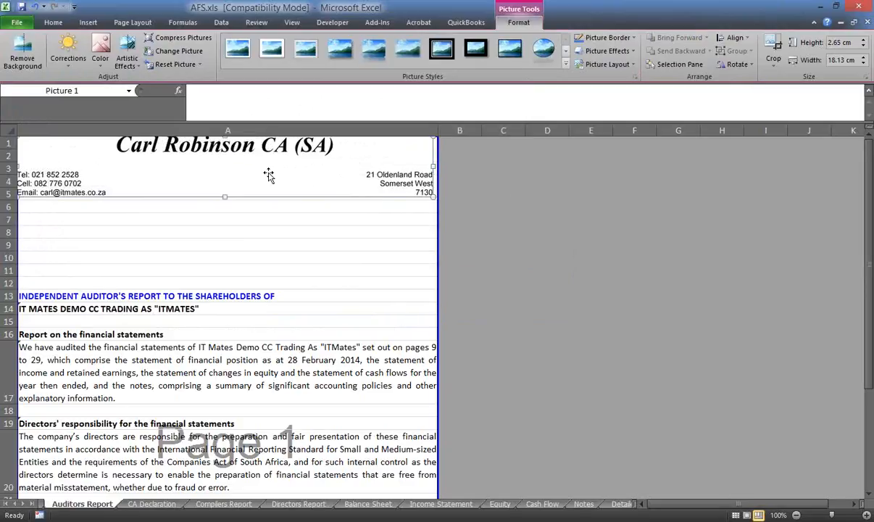
left_click_drag(250, 174, 251, 187)
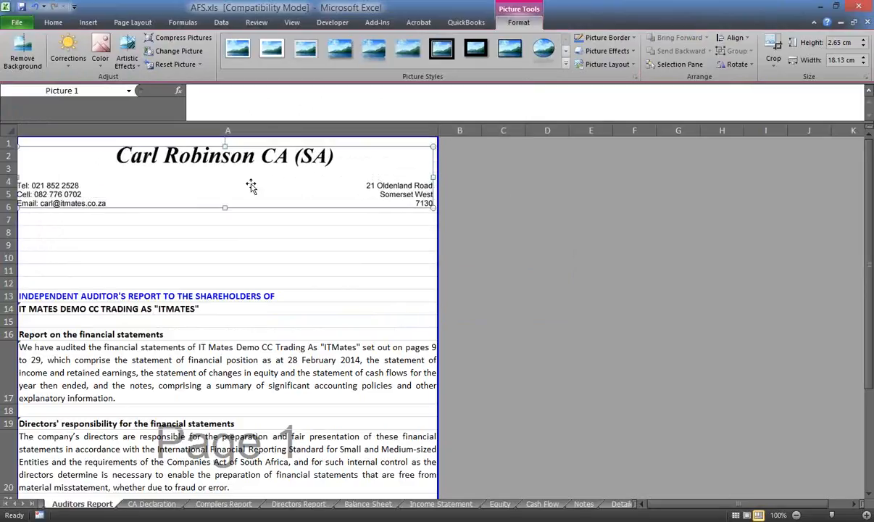
key("Right")
key("Right")
key("Right")
key("Right")
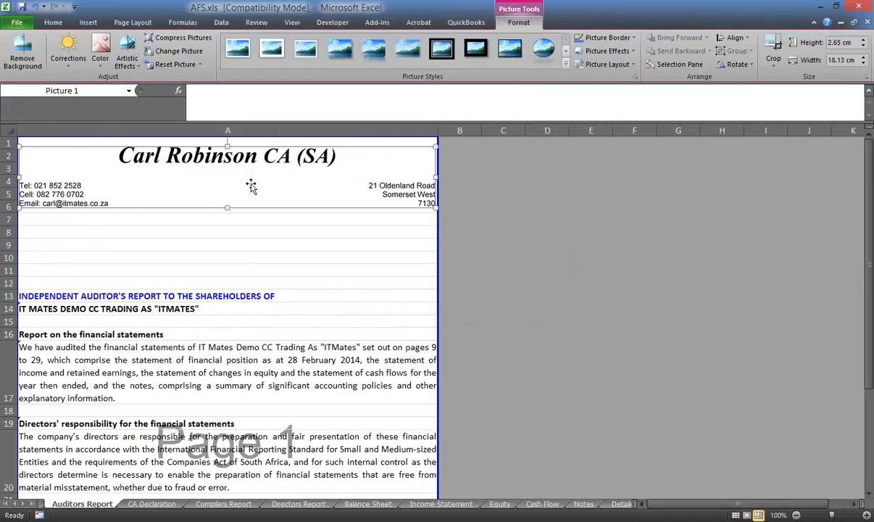
Delete the inserted letterhead picture from the Auditors Report sheet.
left_click(226, 225)
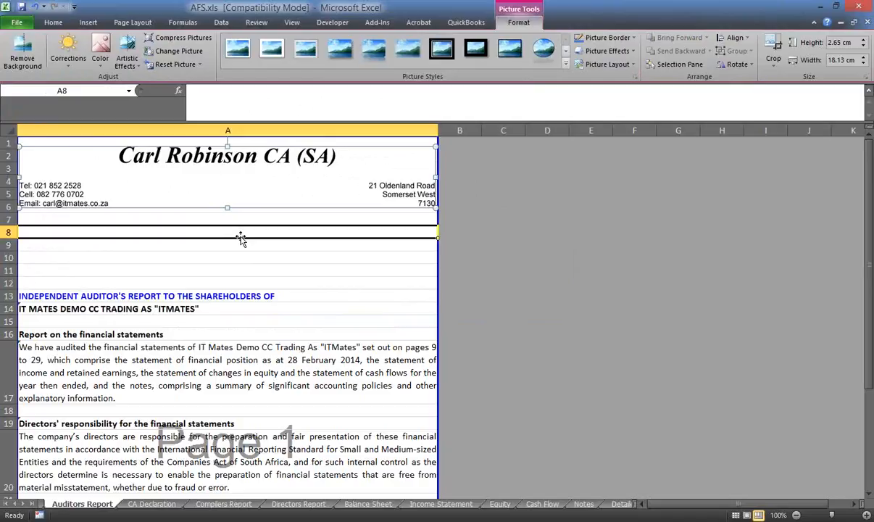
left_click(235, 192)
key("Delete")
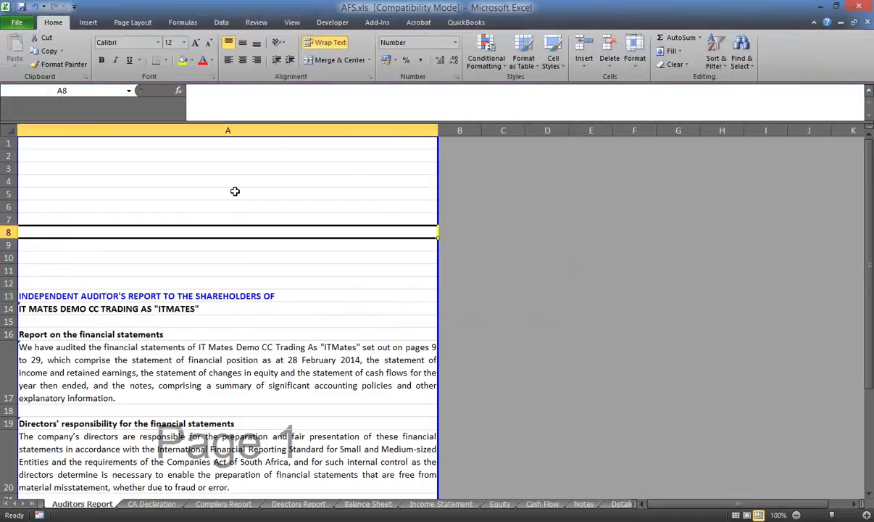
left_click(65, 144)
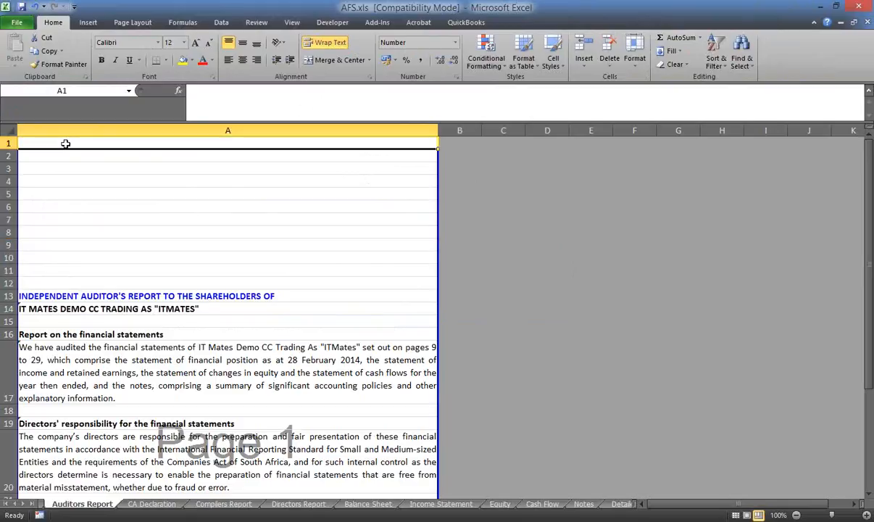
left_click(92, 22)
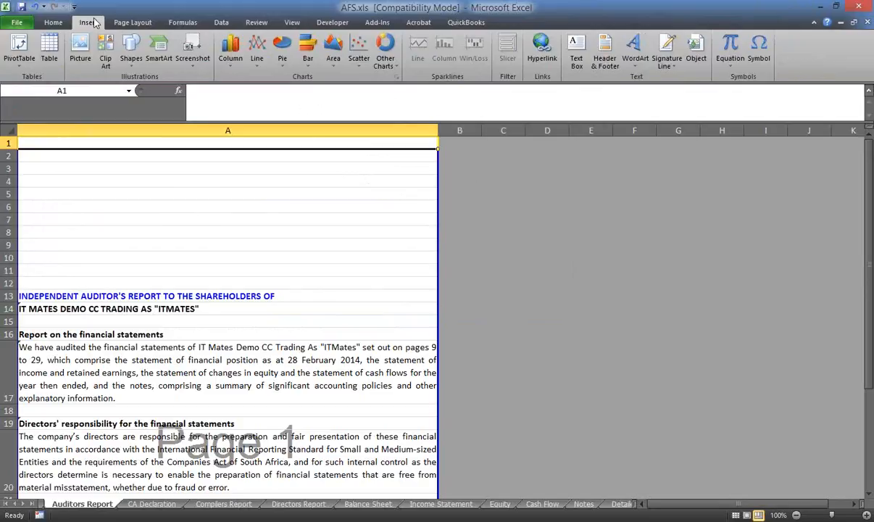
left_click(194, 66)
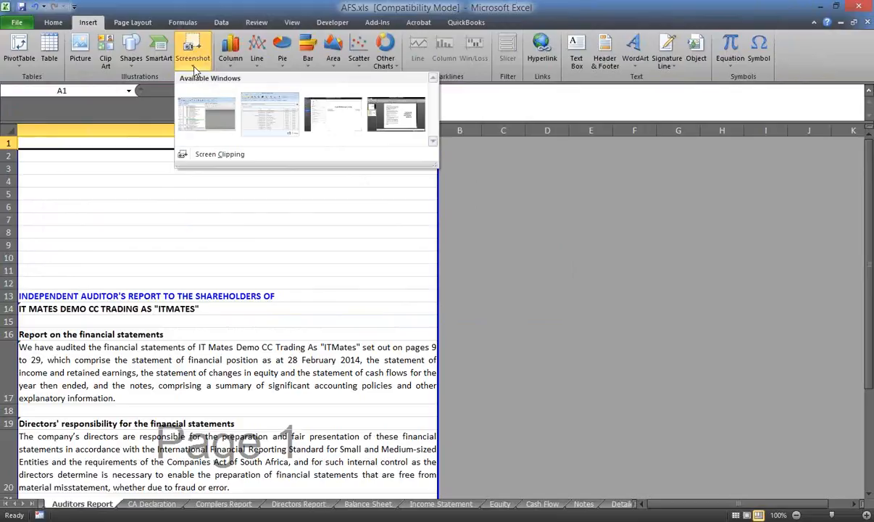
left_click(206, 158)
key("super+shift+s")
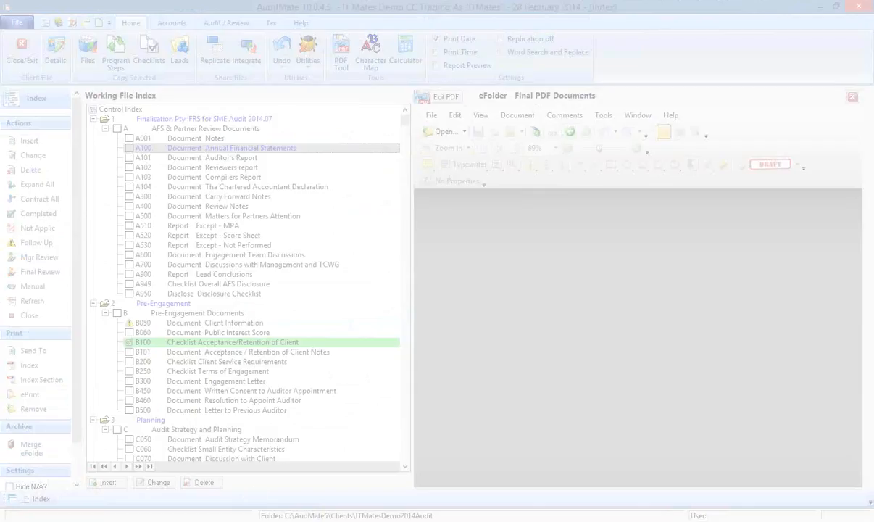
key("Escape")
Bring the Letterhead.doc print preview in Word to the front, and return to the AFS.xls workbook in Excel.
mouse_move(304, 519)
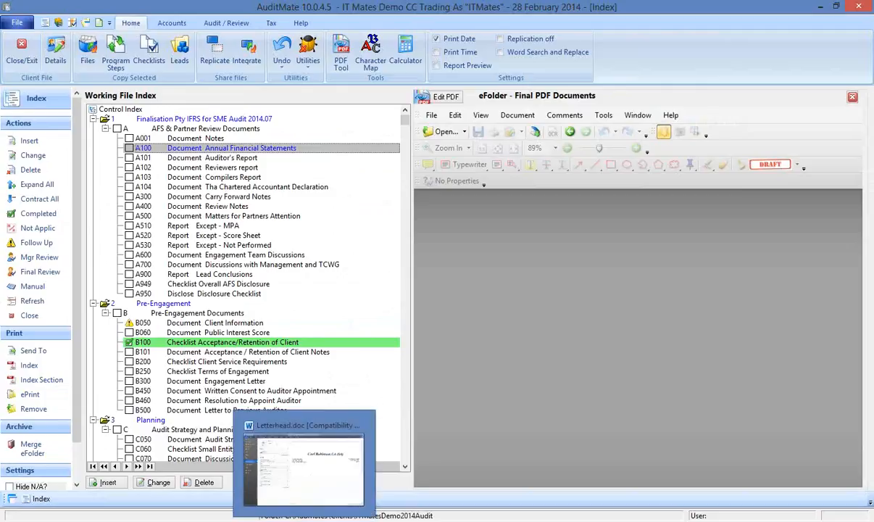
left_click(311, 484)
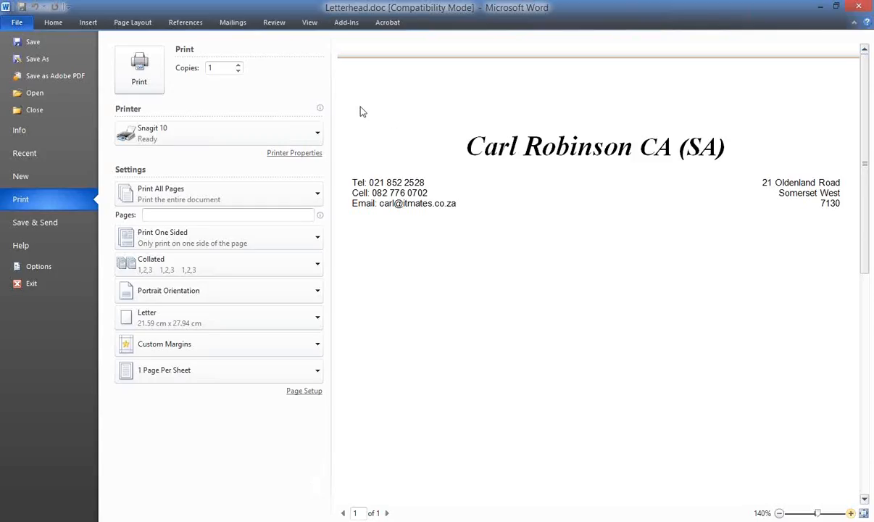
left_click(679, 520)
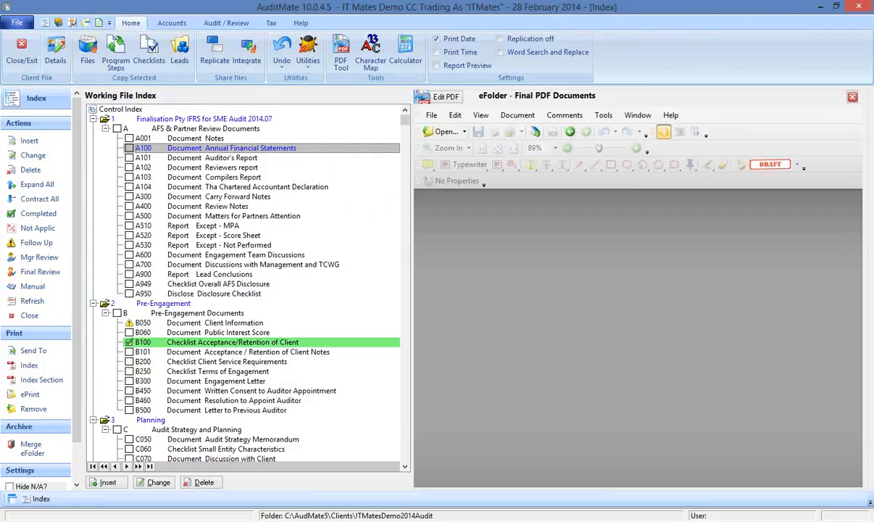
key("alt+Tab")
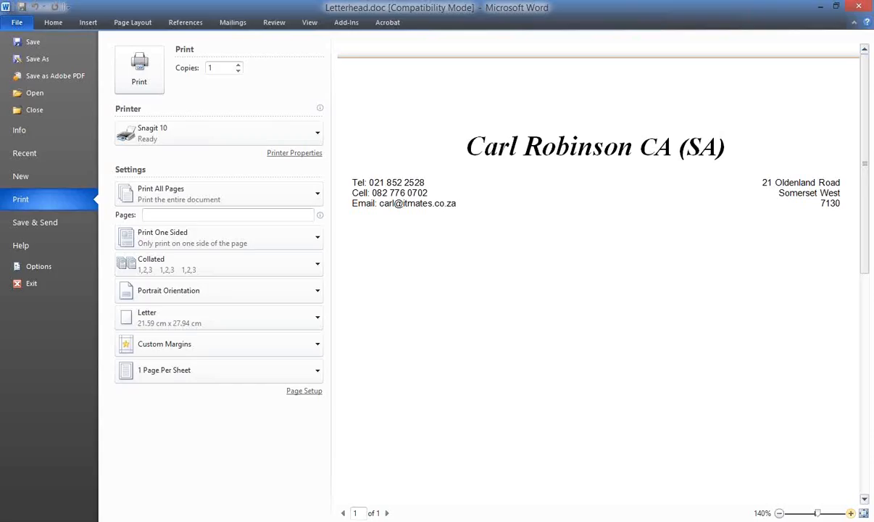
mouse_move(267, 521)
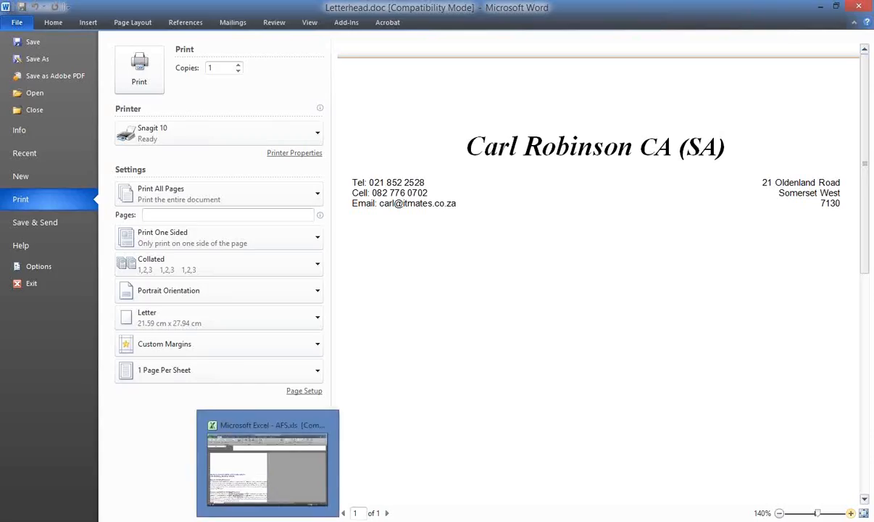
left_click(267, 468)
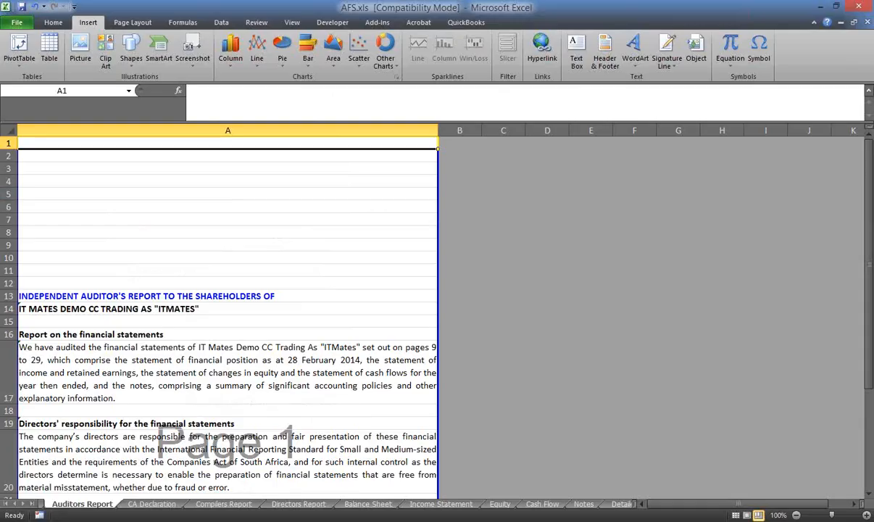
Insert a screen clipping of the letterhead's name and contact block from the Word preview at cell A1.
left_click(189, 64)
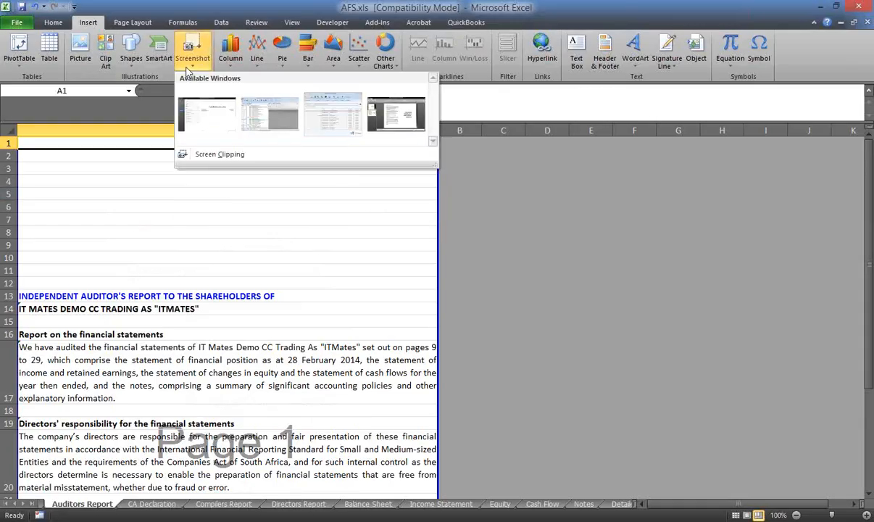
left_click(213, 155)
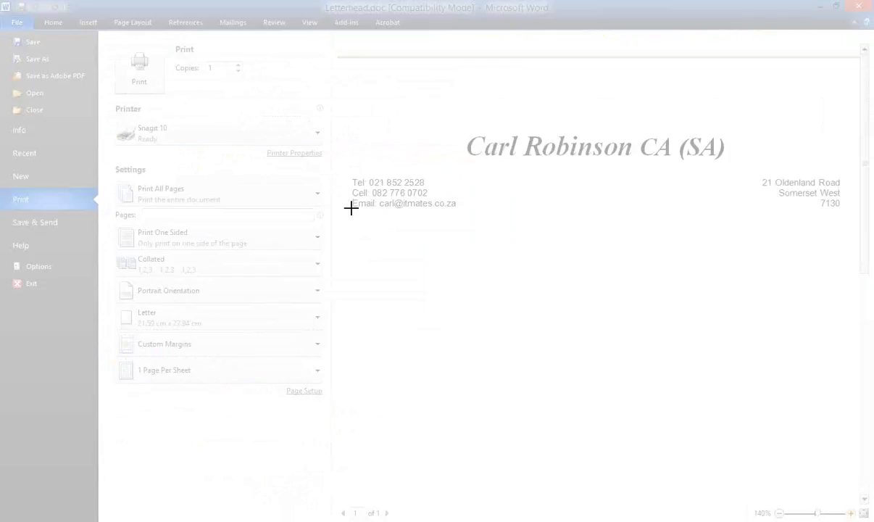
left_click_drag(351, 208, 839, 132)
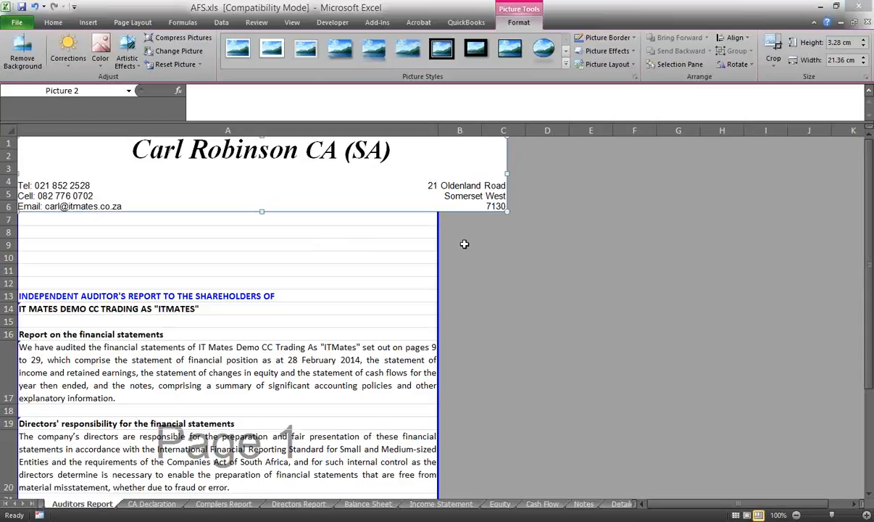
Shrink the letterhead picture to about 18.1 cm wide and move it slightly down within column A of the Auditors Report sheet.
left_click_drag(507, 211, 433, 196)
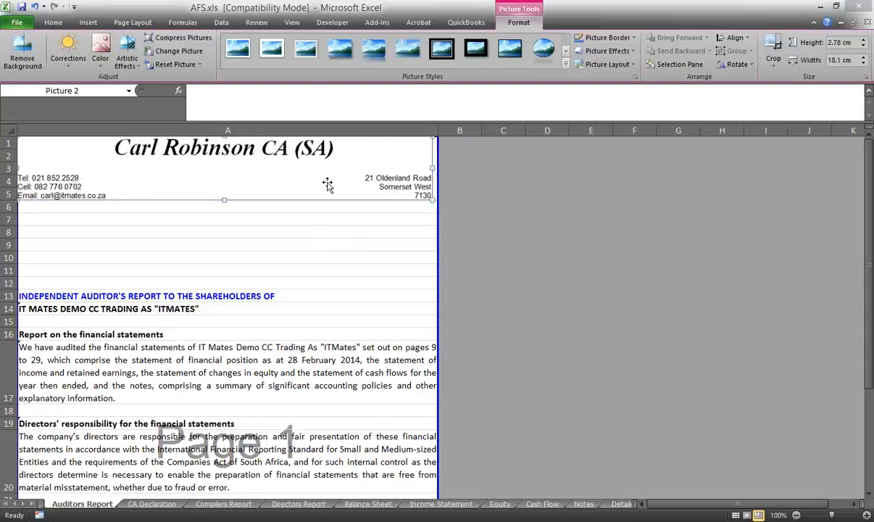
left_click_drag(325, 183, 327, 193)
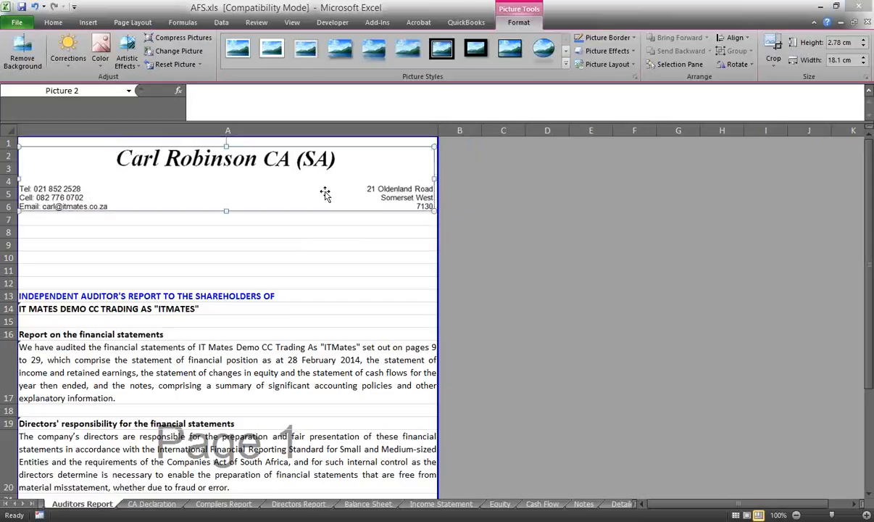
left_click(240, 248)
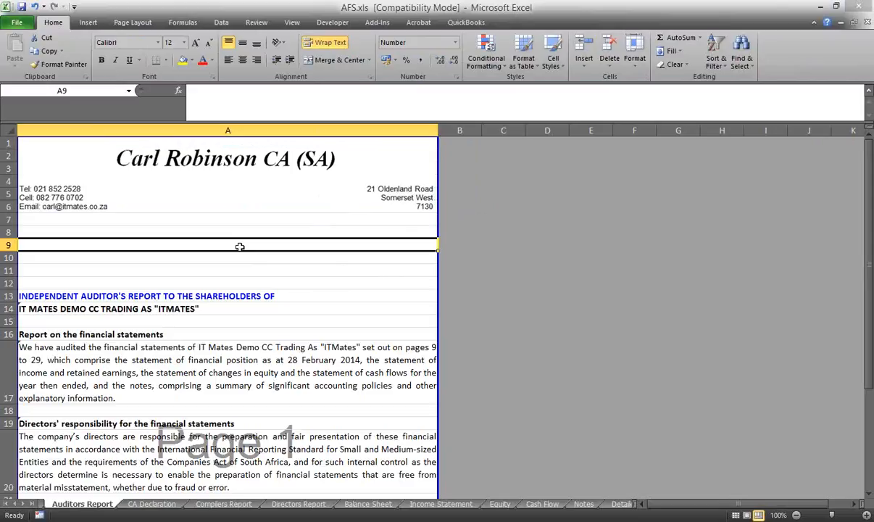
left_click(169, 180)
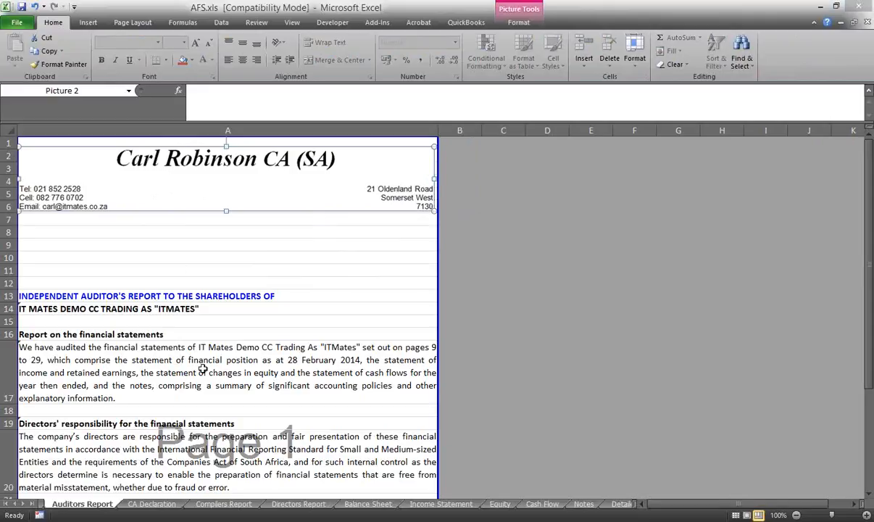
Insert six blank rows above the heading on the CA Declaration sheet.
left_click(171, 508)
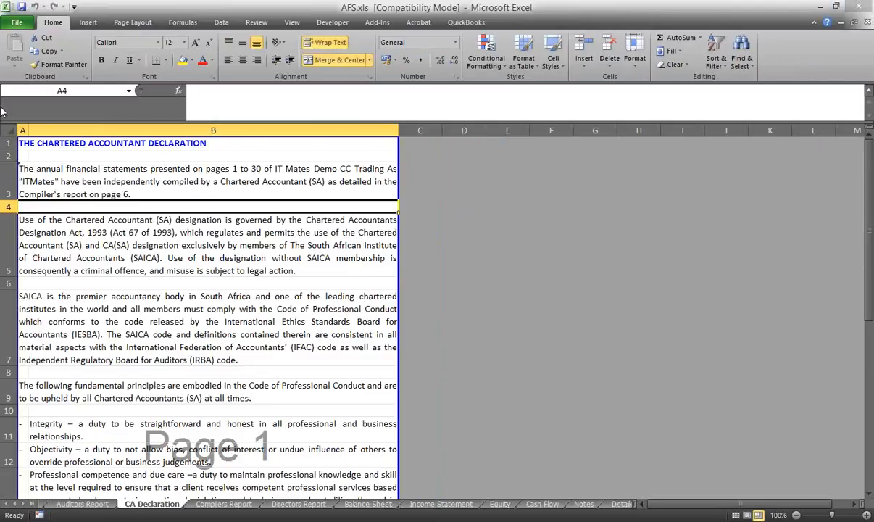
left_click_drag(7, 143, 8, 256)
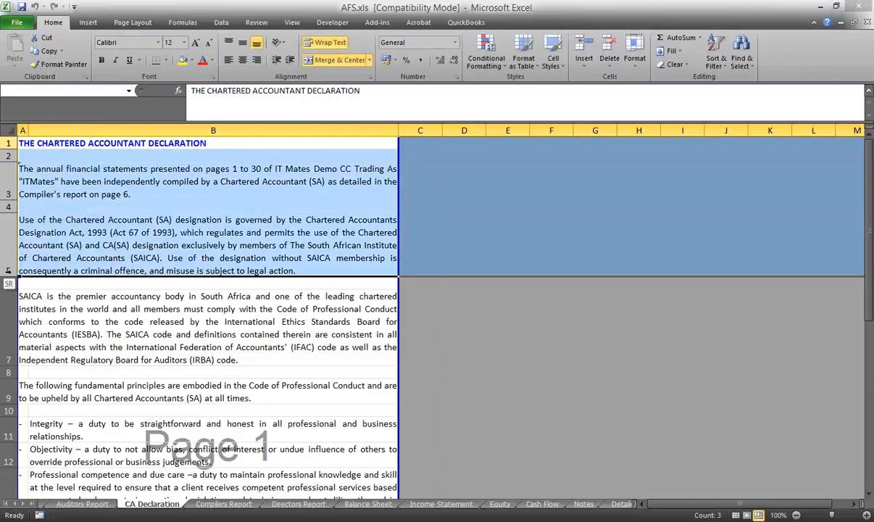
right_click(9, 283)
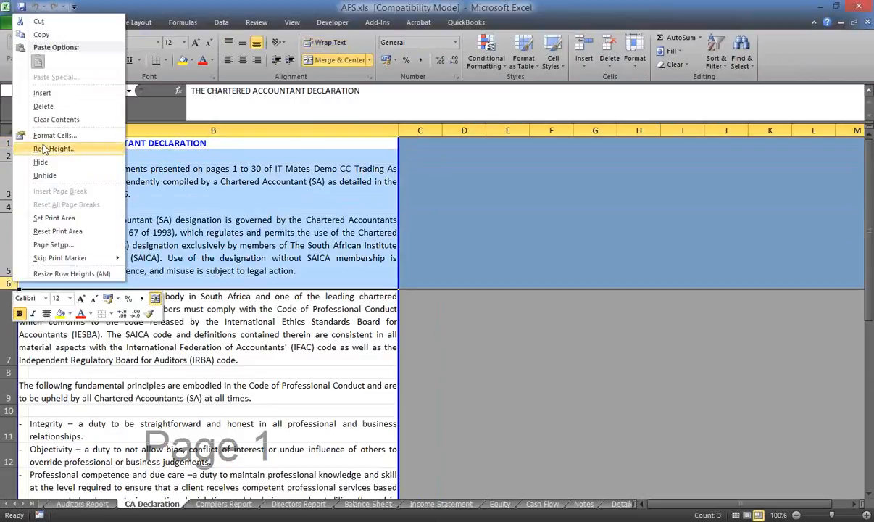
left_click(43, 92)
left_click(128, 181)
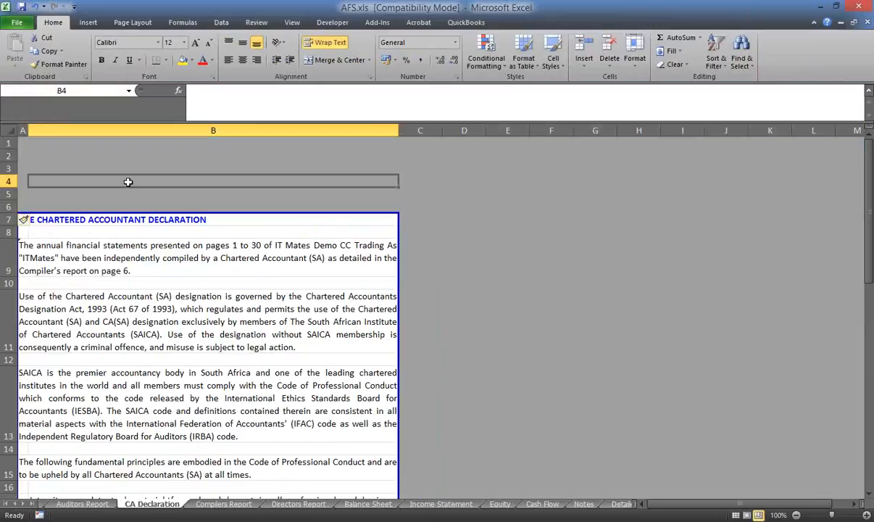
Copy the letterhead picture from the Auditors Report sheet and return to the CA Declaration sheet.
left_click(92, 505)
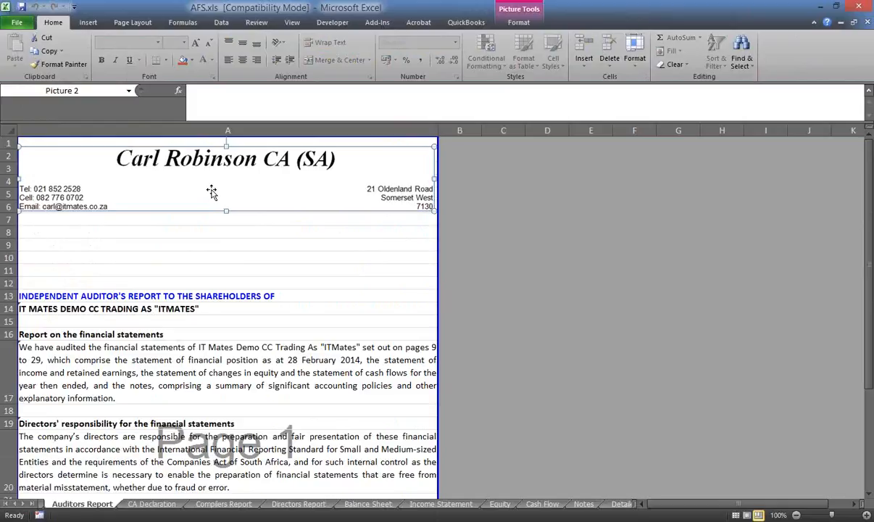
right_click(213, 192)
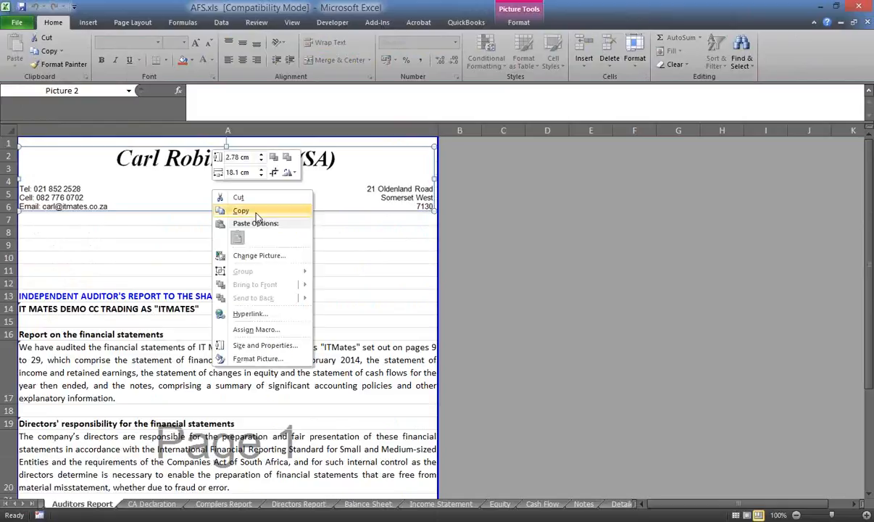
left_click(240, 210)
left_click(153, 504)
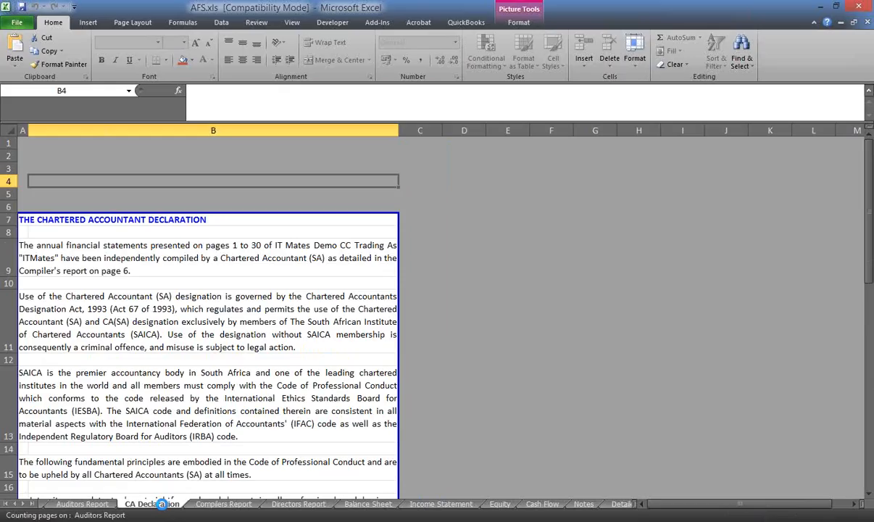
Try pasting the letterhead at cell B1 with the destination theme and enlarging it, and delete that copy.
left_click(44, 142)
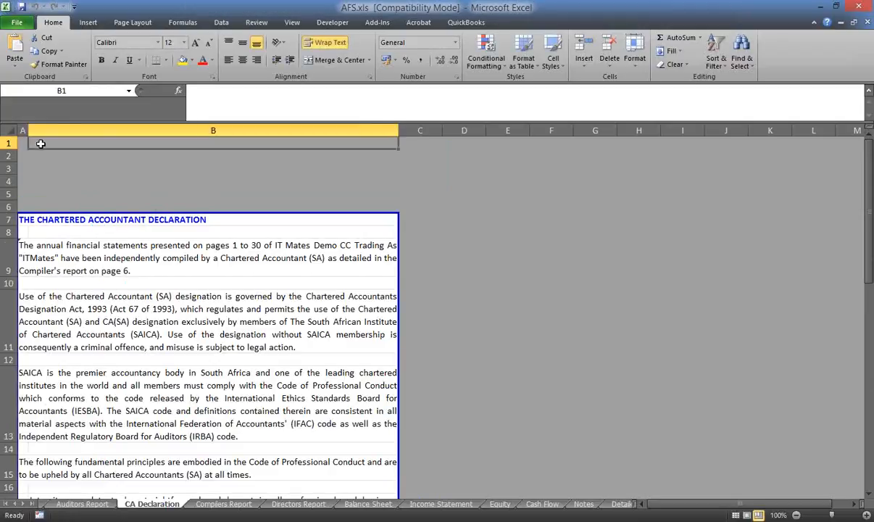
right_click(44, 144)
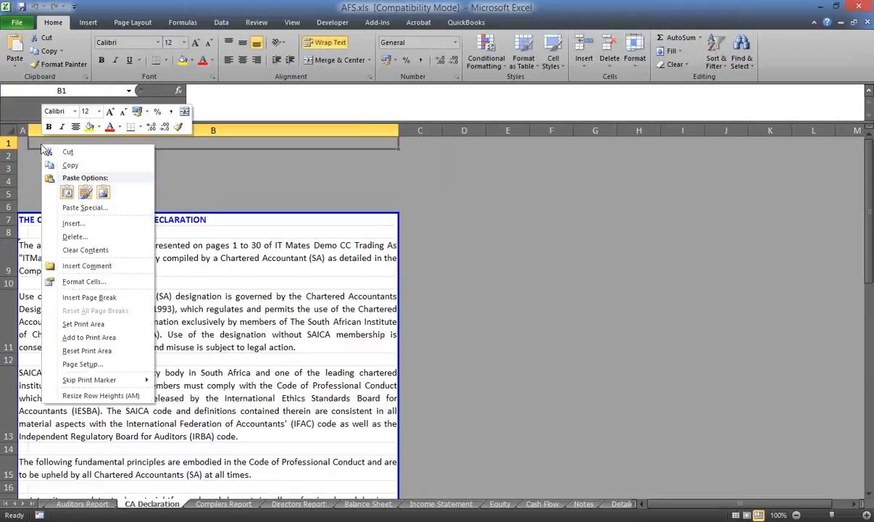
left_click(67, 192)
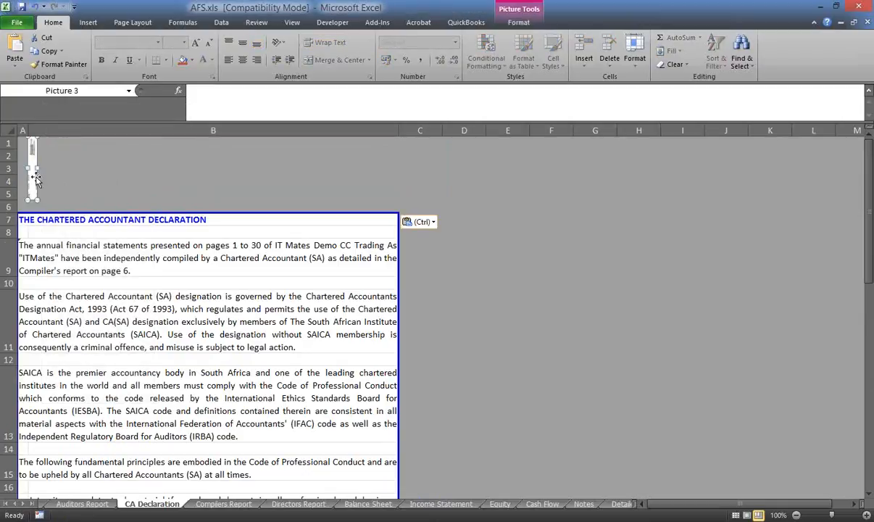
left_click_drag(38, 198, 171, 238)
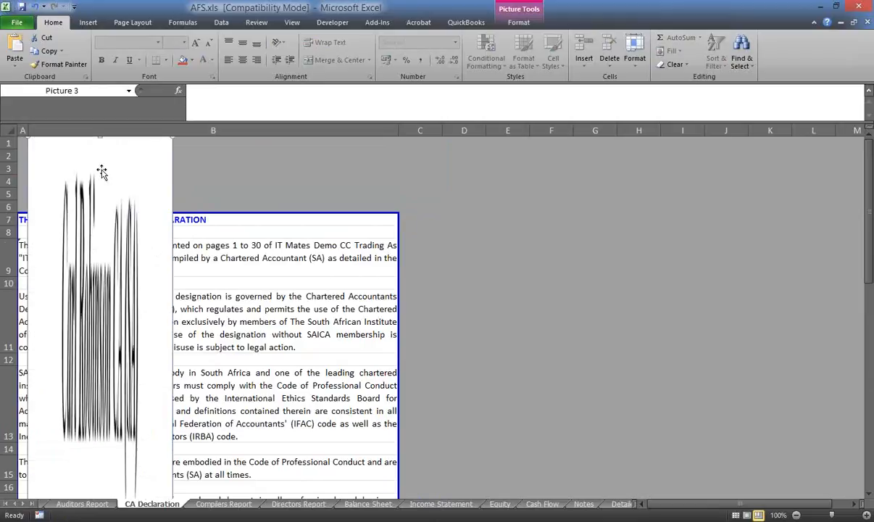
key("Delete")
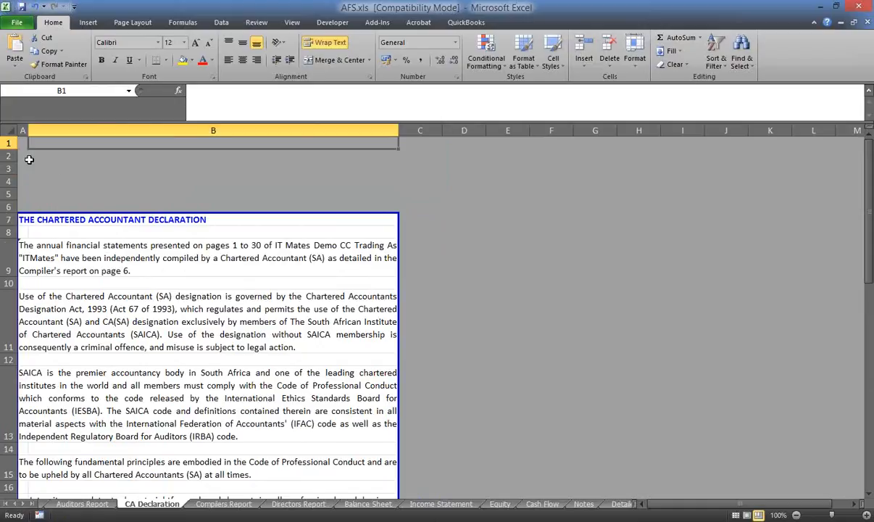
Paste the letterhead at cell B2 with the Picture paste option, and move and shrink it to fit columns A and B above the heading.
left_click(34, 158)
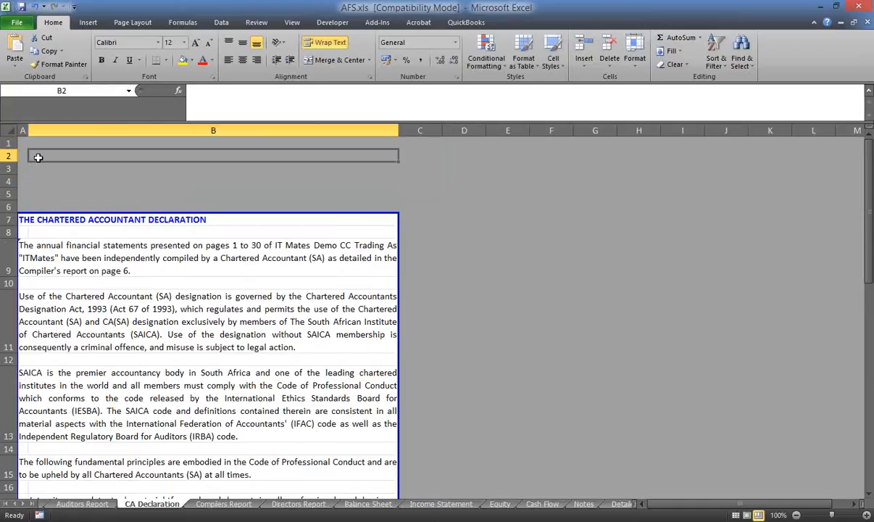
key("ctrl+v")
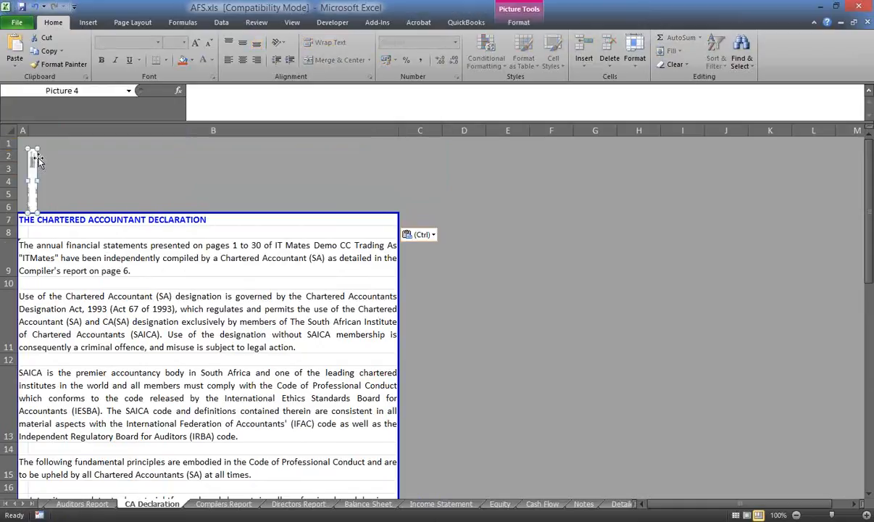
left_click(419, 234)
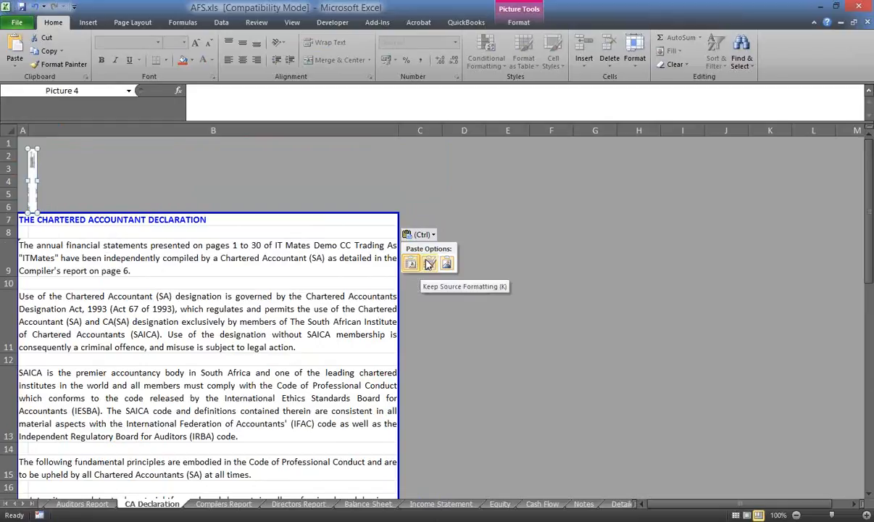
left_click(448, 264)
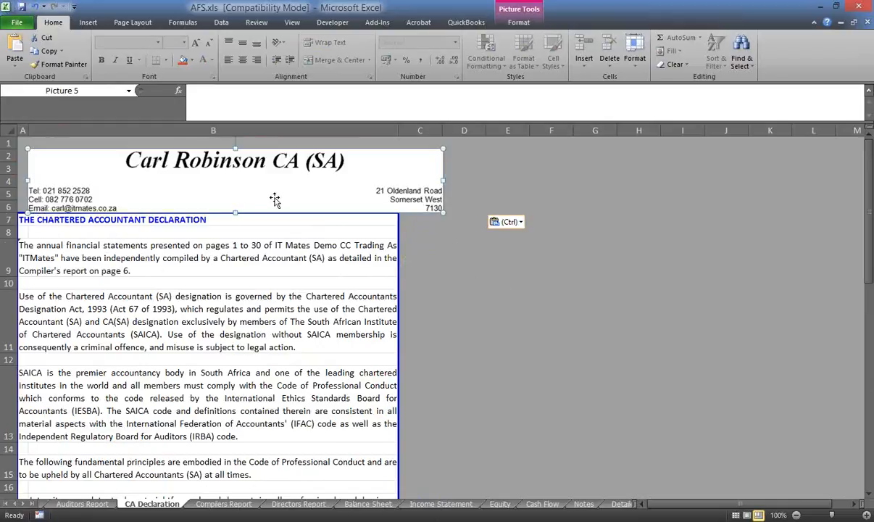
left_click_drag(274, 197, 253, 189)
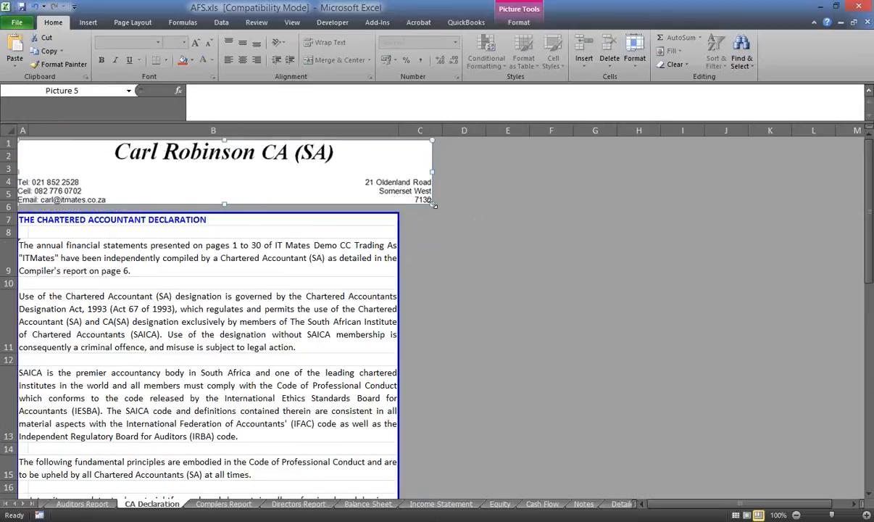
left_click_drag(434, 206, 399, 199)
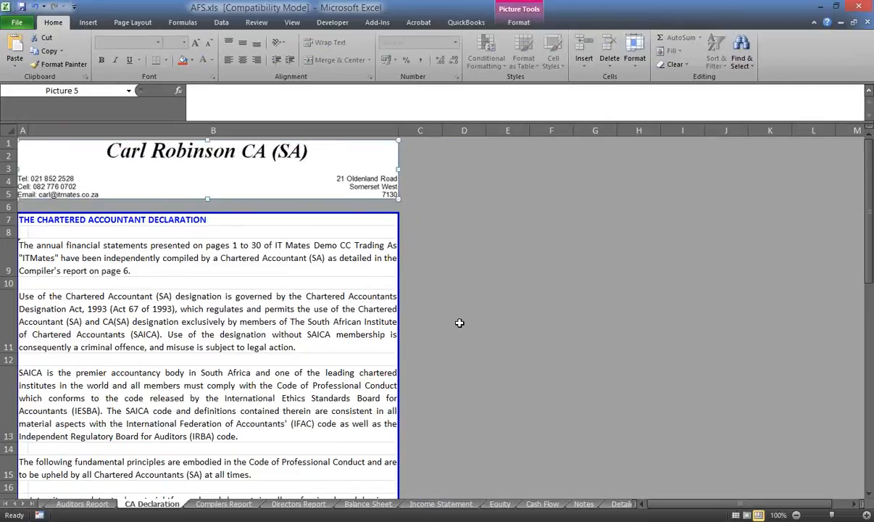
Paste the letterhead onto the Compilers Report sheet, aligned with the top of row 1, and return to the Auditors Report sheet.
left_click(223, 503)
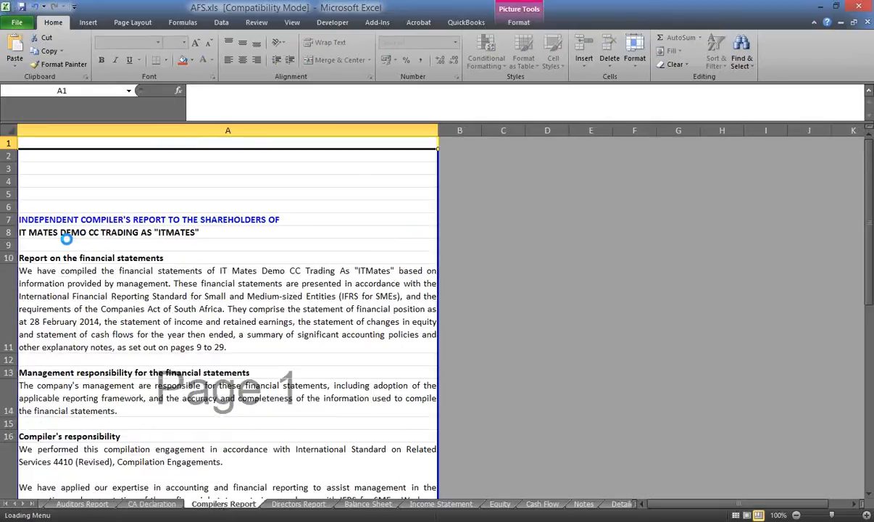
left_click(29, 158)
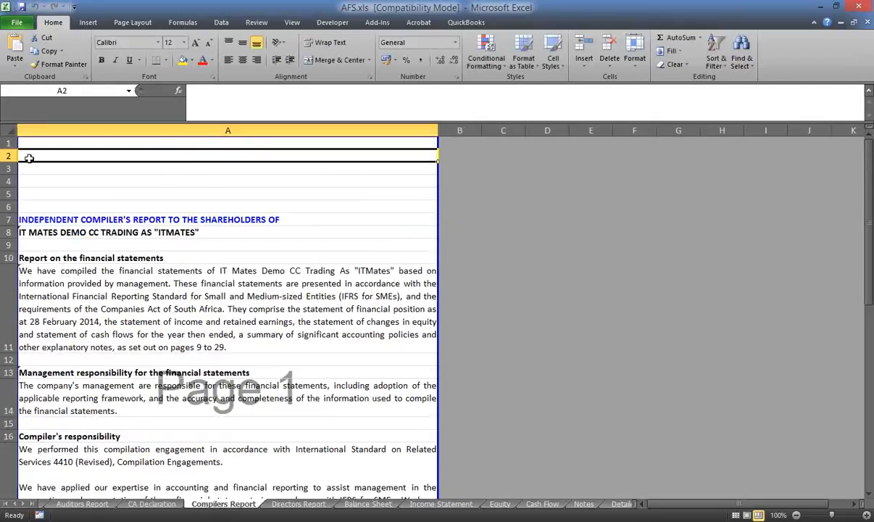
key("ctrl+v")
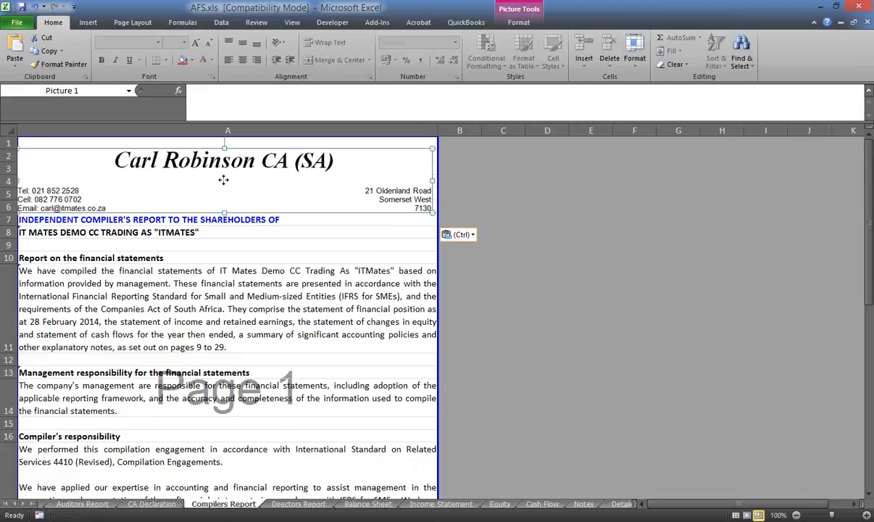
left_click_drag(223, 179, 227, 167)
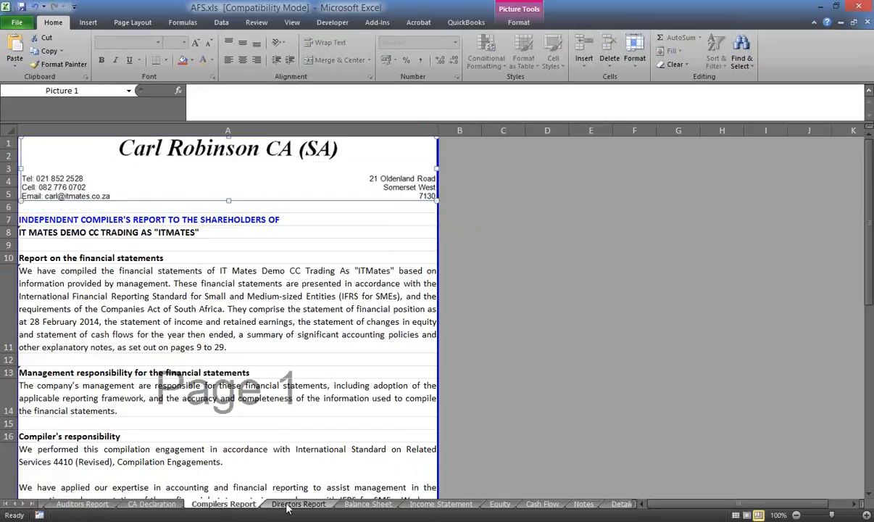
left_click(98, 504)
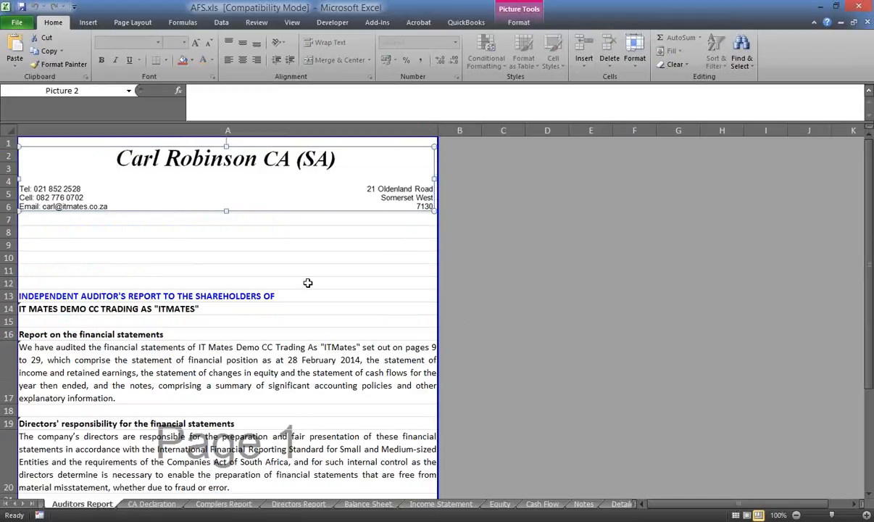
left_click(201, 246)
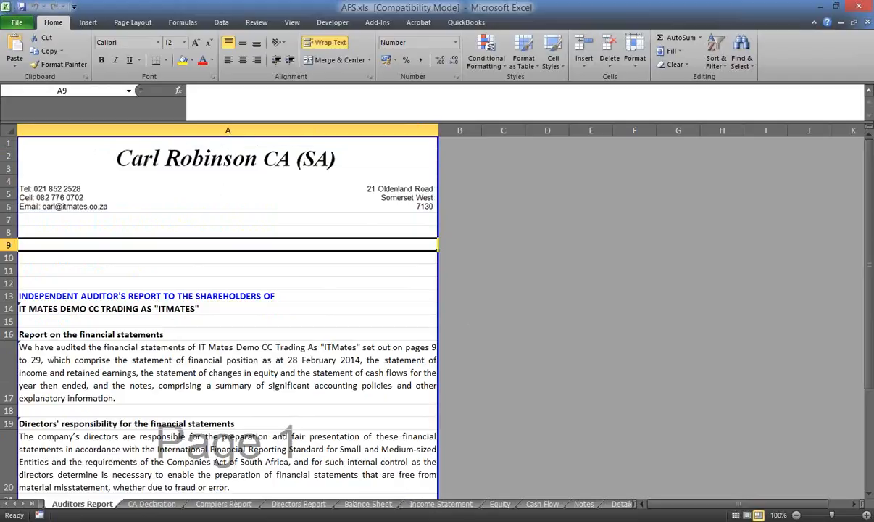
Switch to the AuditMate working file index and open the A103 Compilers Report document in Word.
mouse_move(304, 521)
left_click(713, 468)
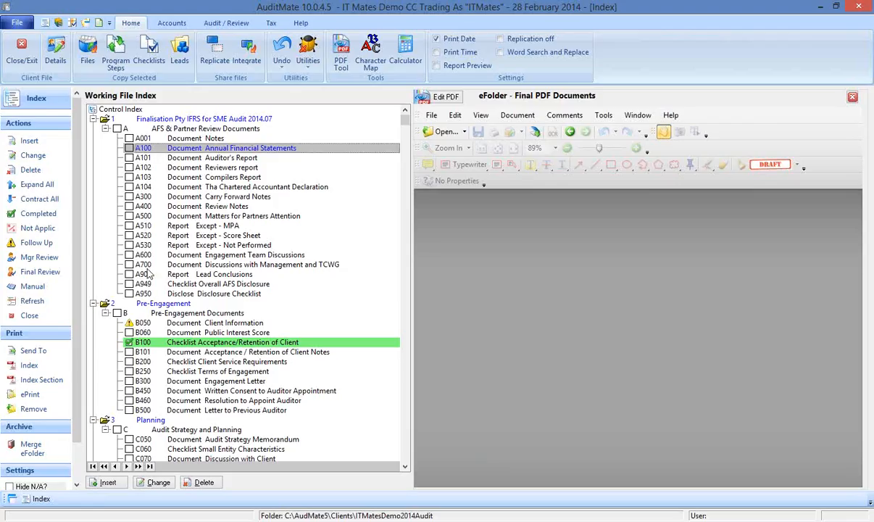
left_click(208, 167)
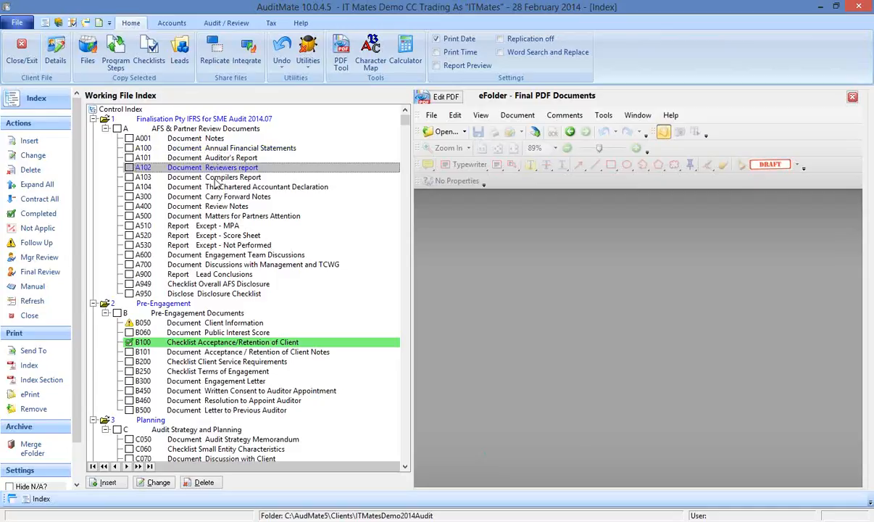
left_click(215, 180)
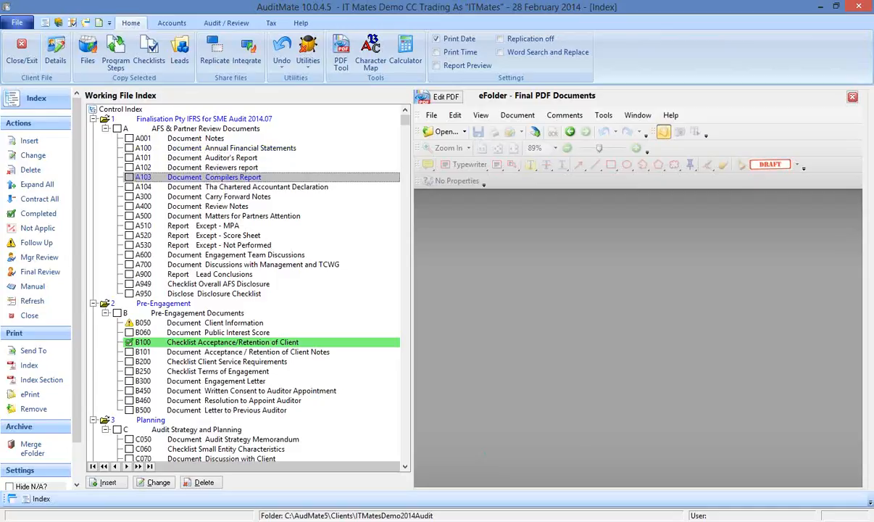
mouse_move(305, 520)
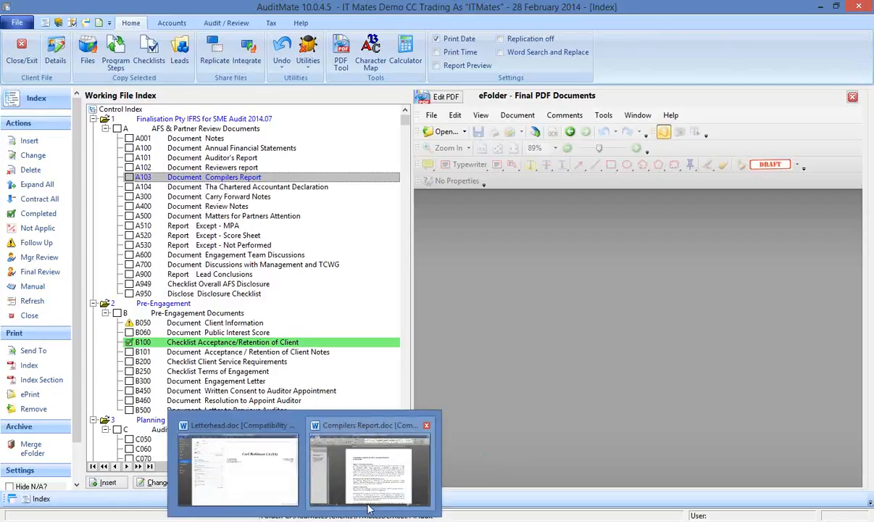
left_click(340, 485)
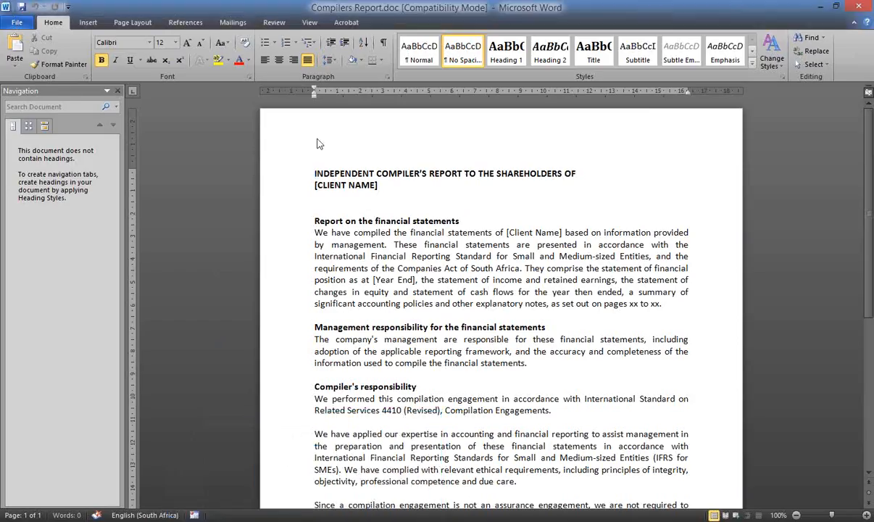
Insert SnagItLetterhead.jpg from the AA Webinar files folder into the Compilers Report page header and enlarge it to about 16.54 cm wide.
double_click(497, 124)
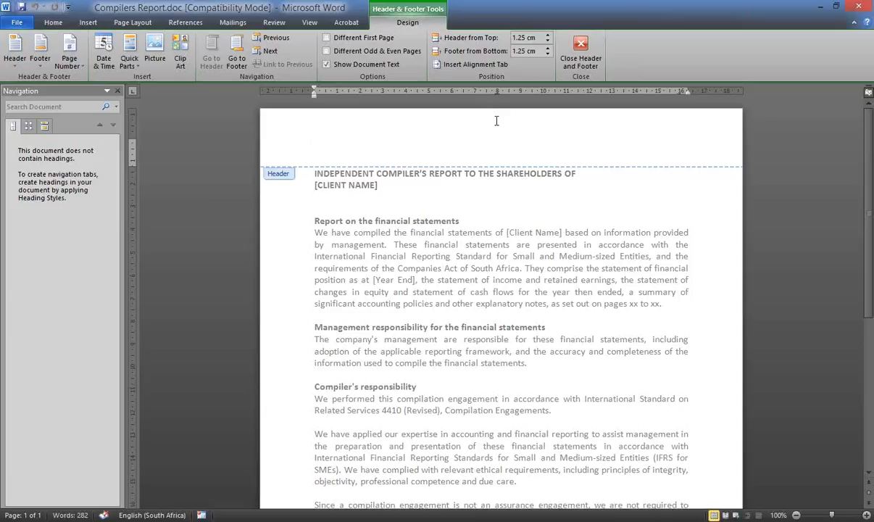
left_click(85, 23)
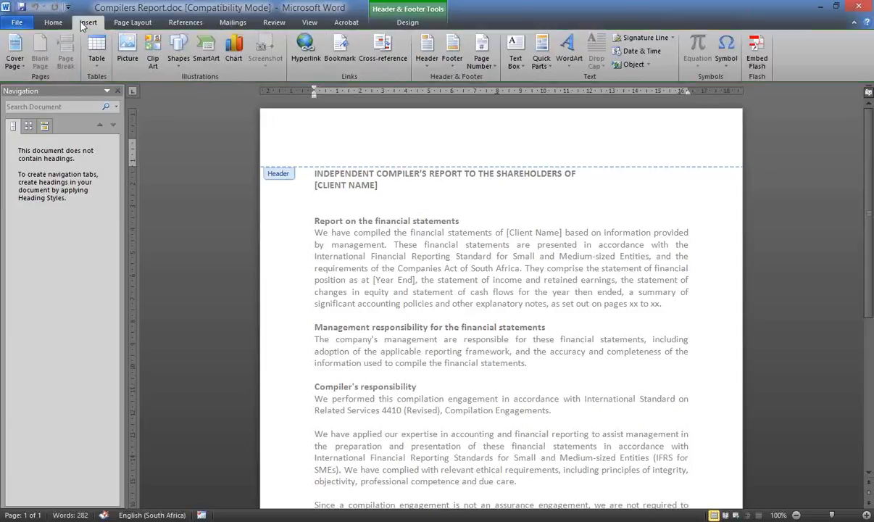
left_click(128, 55)
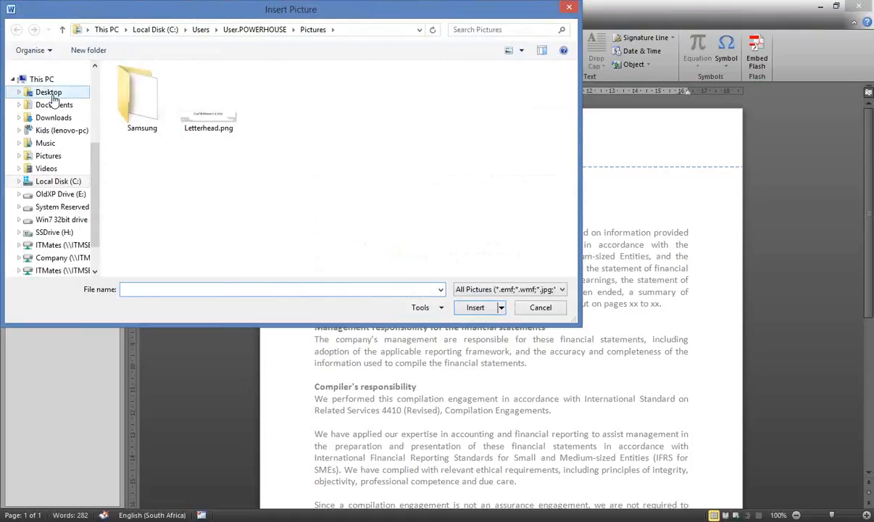
left_click(54, 105)
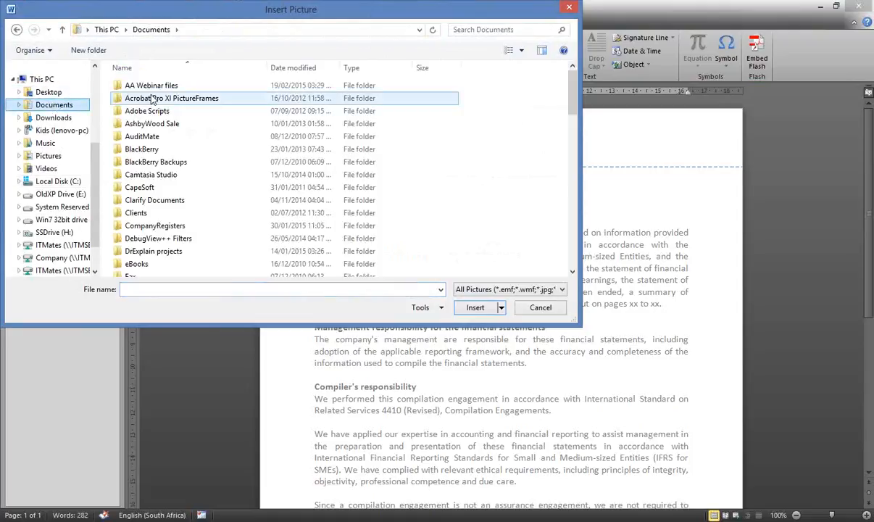
double_click(144, 86)
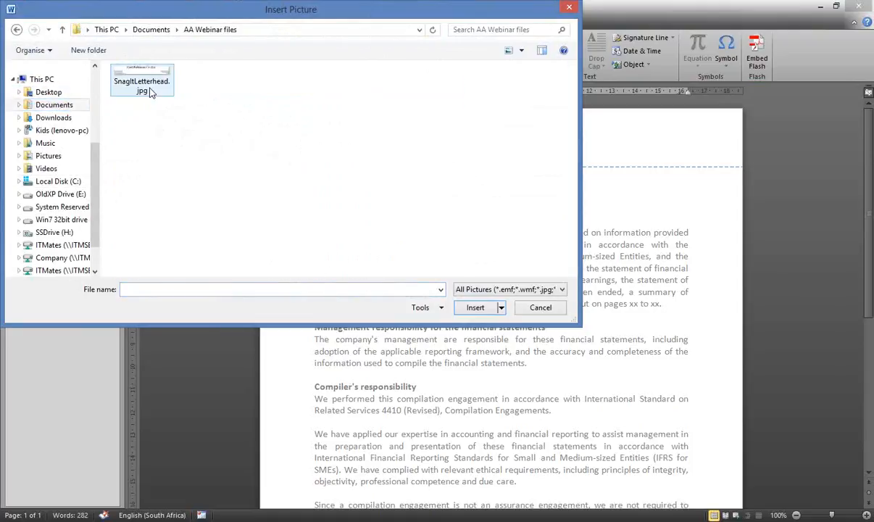
double_click(145, 88)
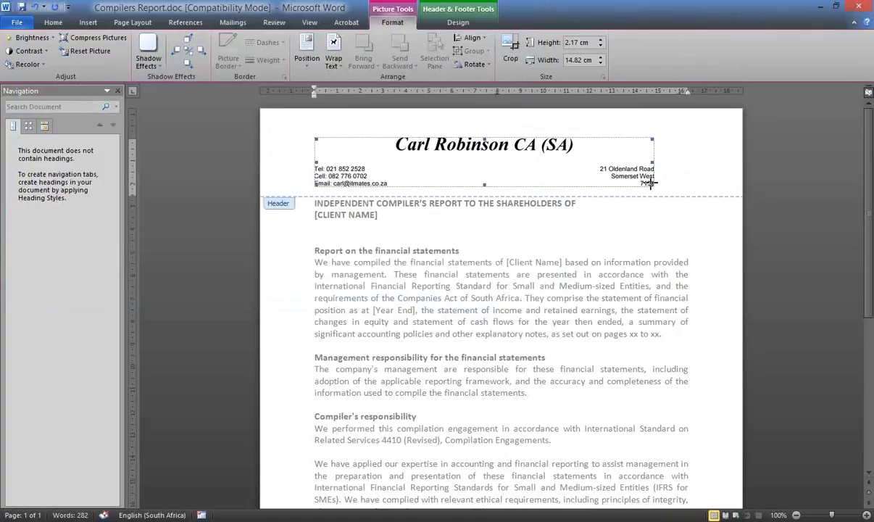
left_click_drag(653, 184, 694, 189)
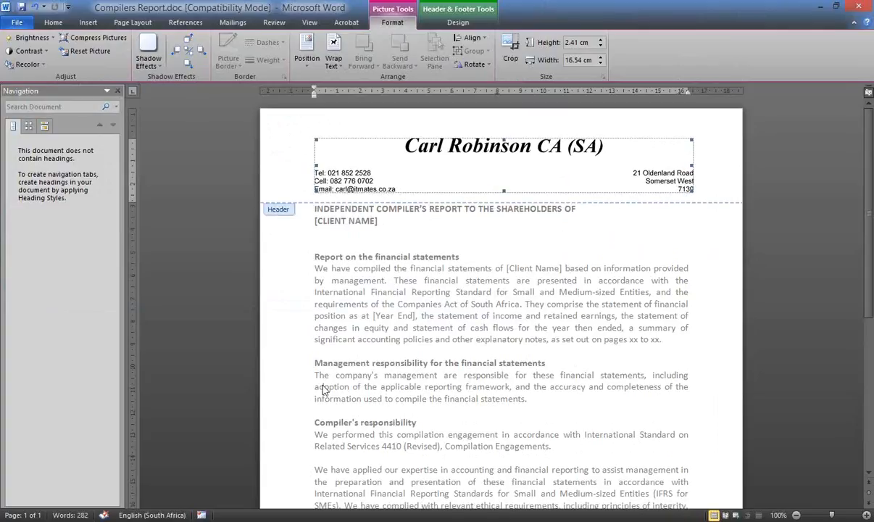
double_click(344, 403)
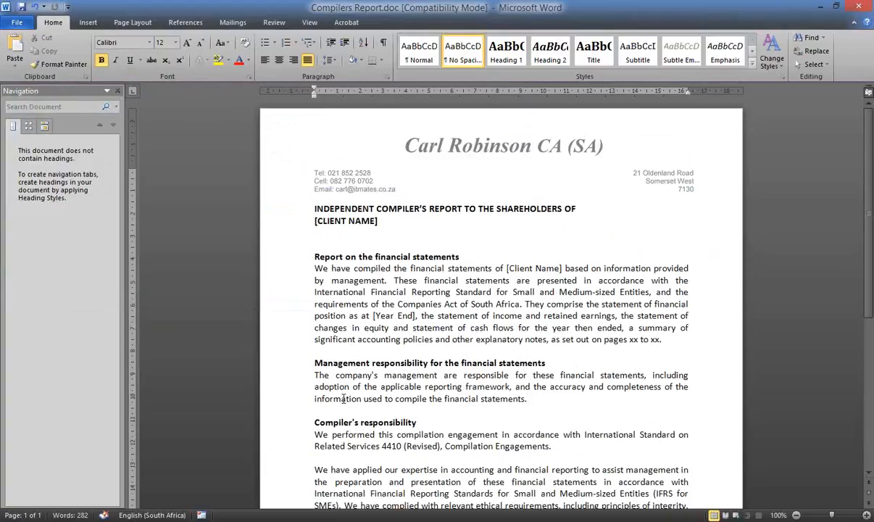
Reopen the Compilers Report page header and delete the inserted letterhead picture.
double_click(381, 177)
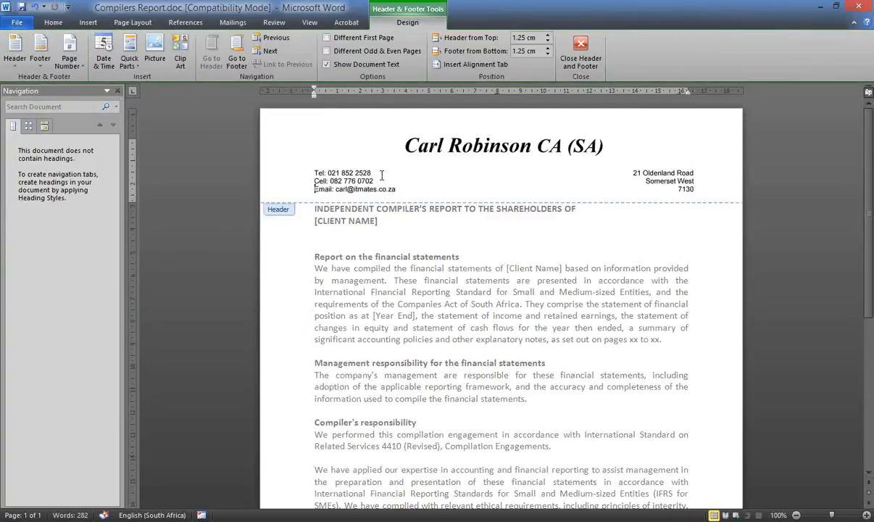
left_click(398, 176)
key("Delete")
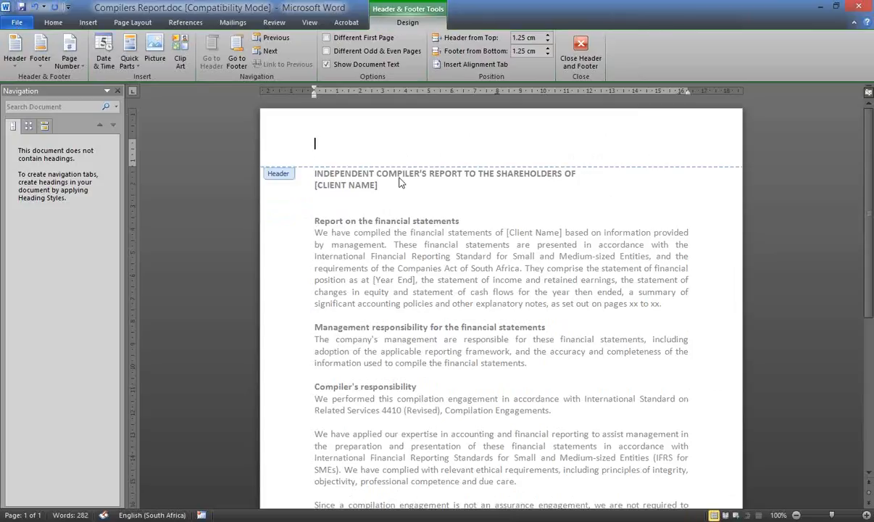
Switch to the AFS.xls workbook in Excel and copy the letterhead picture from the Auditors Report sheet.
mouse_move(268, 521)
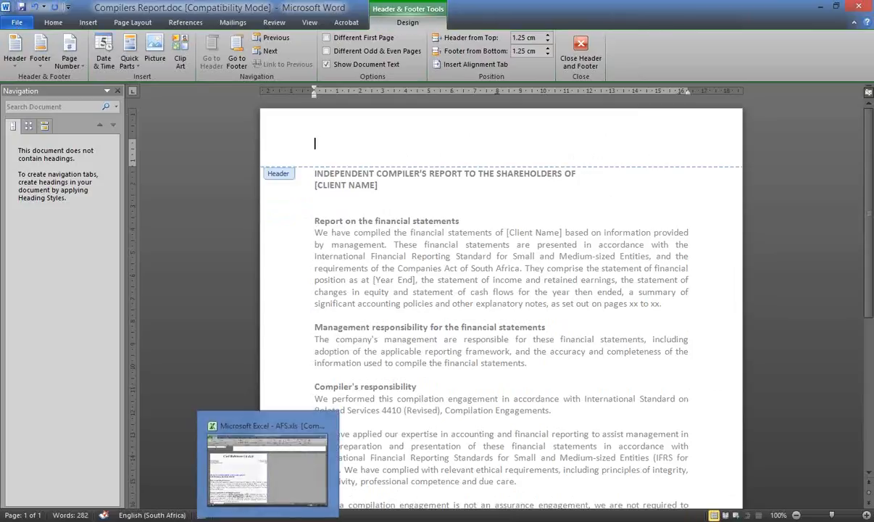
left_click(267, 467)
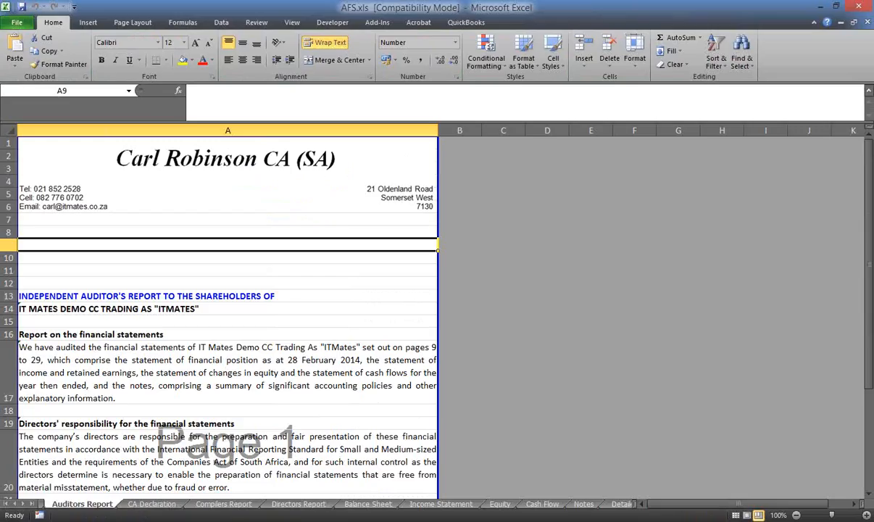
left_click(204, 173)
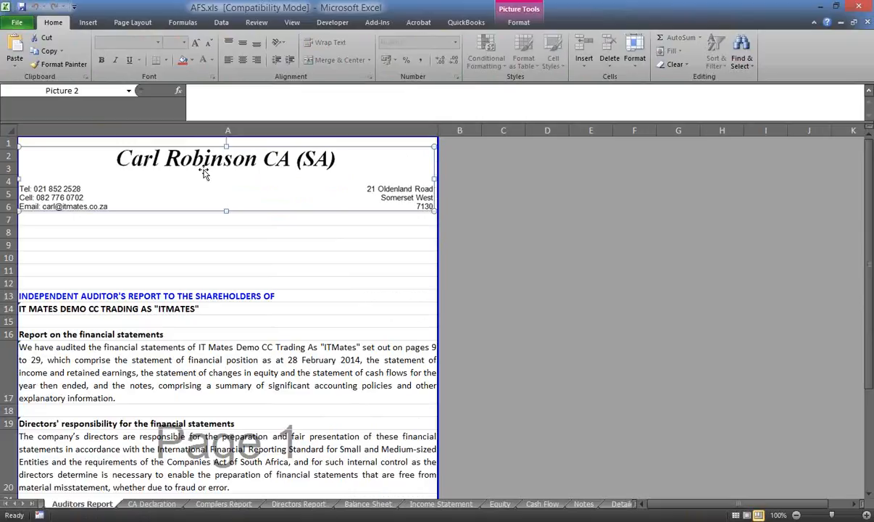
right_click(206, 170)
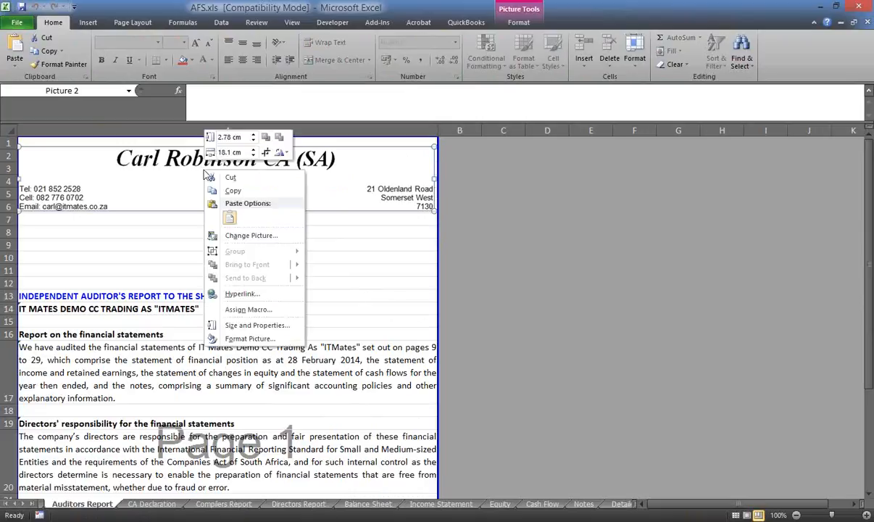
left_click(234, 191)
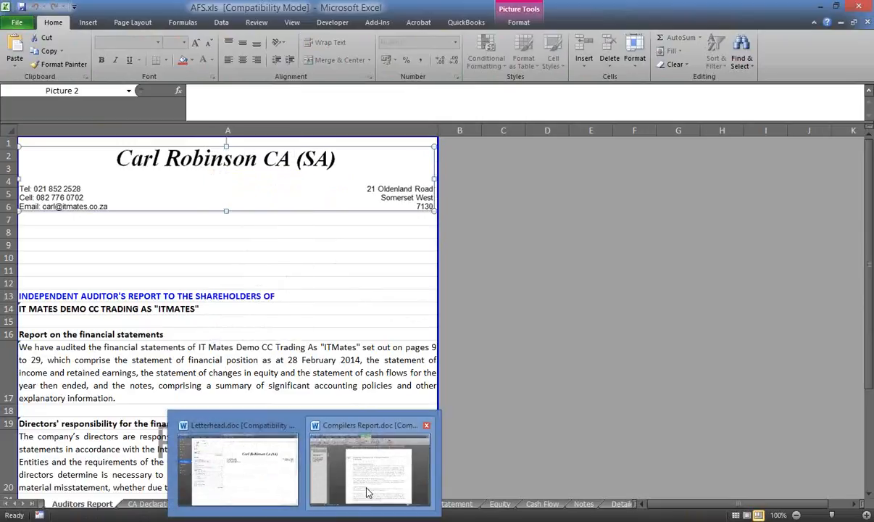
Paste the letterhead into the Compilers Report header in Word with the Picture option, shrink it to the text width, and return to the body.
left_click(344, 467)
right_click(336, 133)
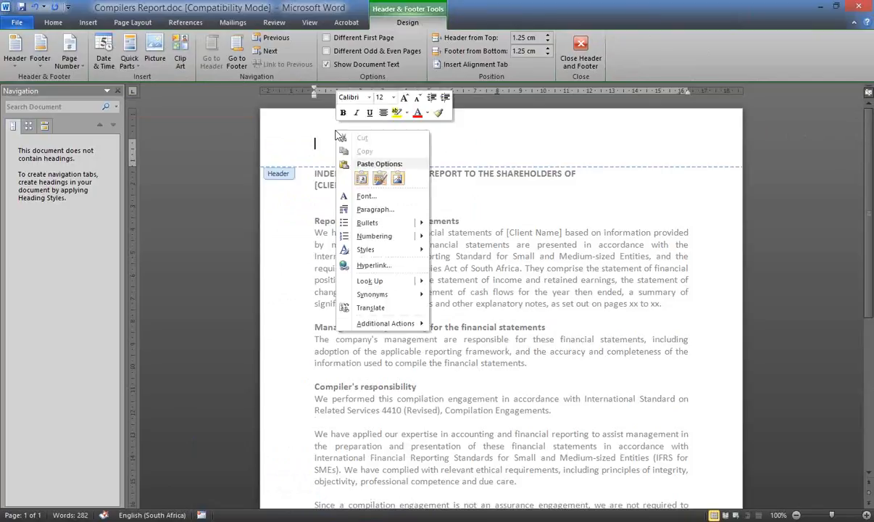
left_click(398, 180)
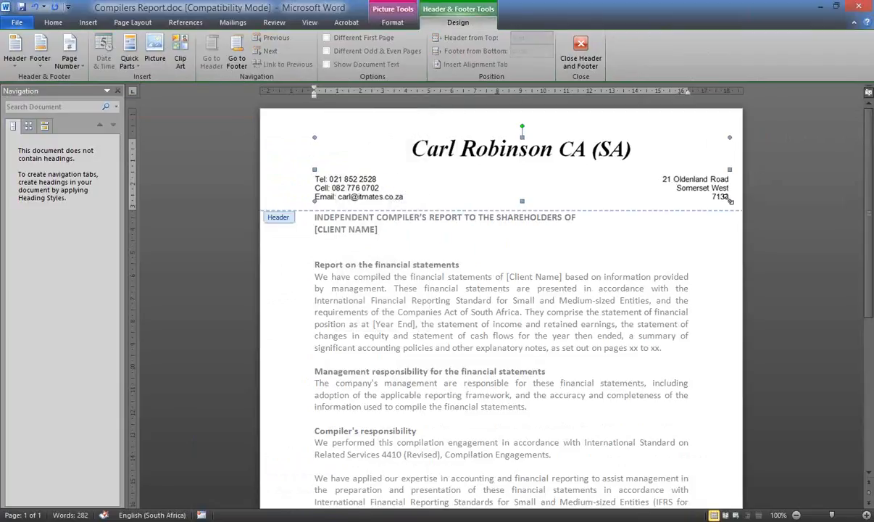
left_click_drag(730, 201, 689, 195)
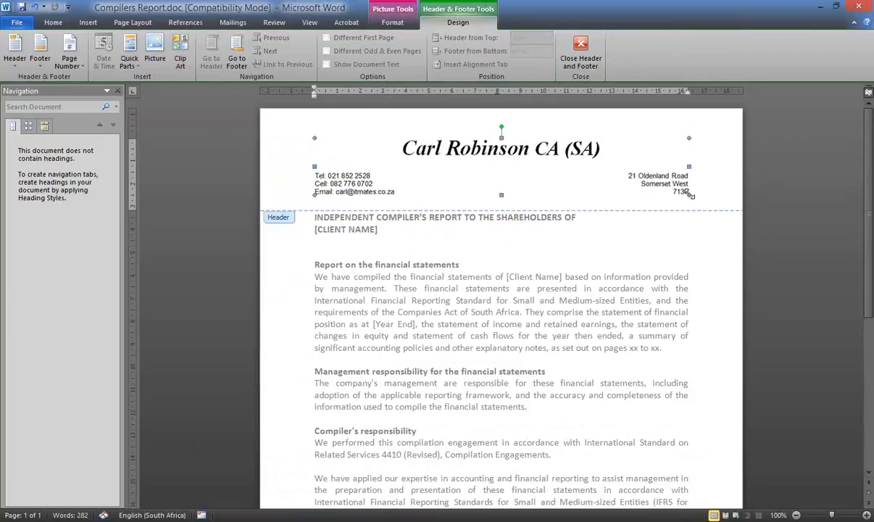
double_click(630, 257)
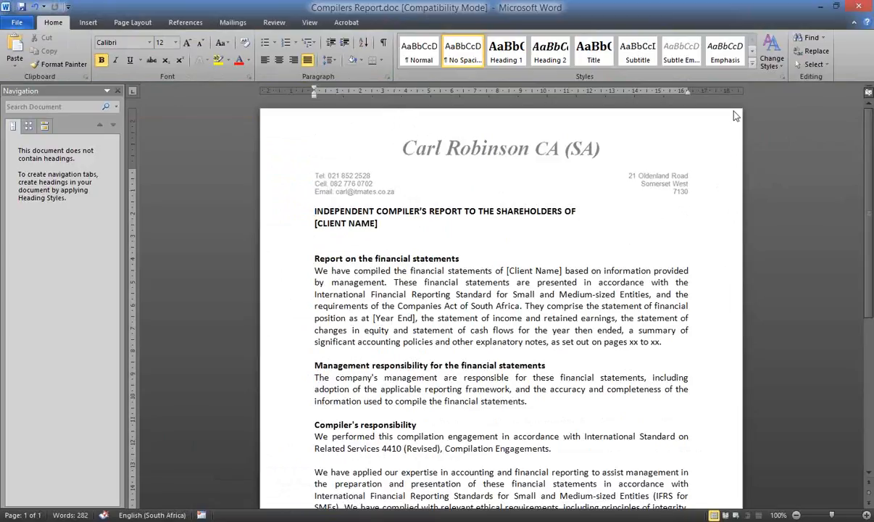
Save and close Compilers Report.doc, cancel saving Normal.dotm, and exit Word without saving the global template changes.
left_click(859, 7)
left_click(385, 282)
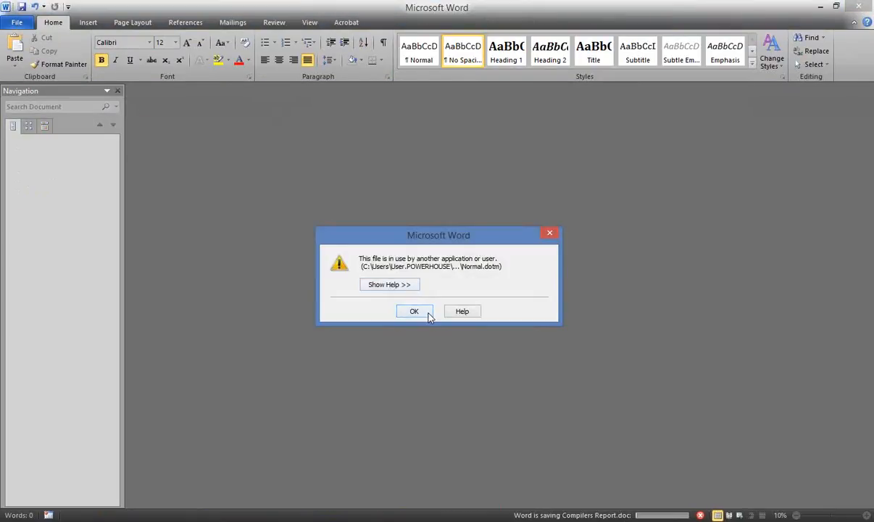
left_click(415, 311)
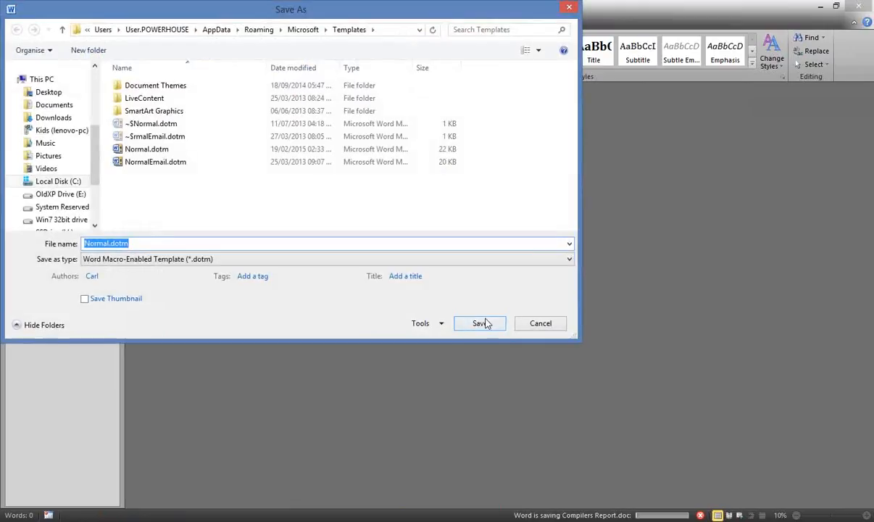
left_click(530, 323)
left_click(859, 7)
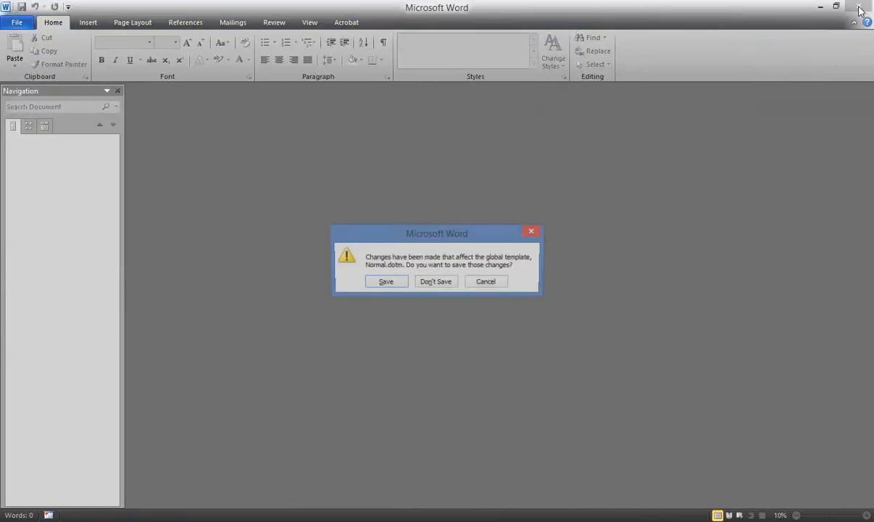
left_click(430, 284)
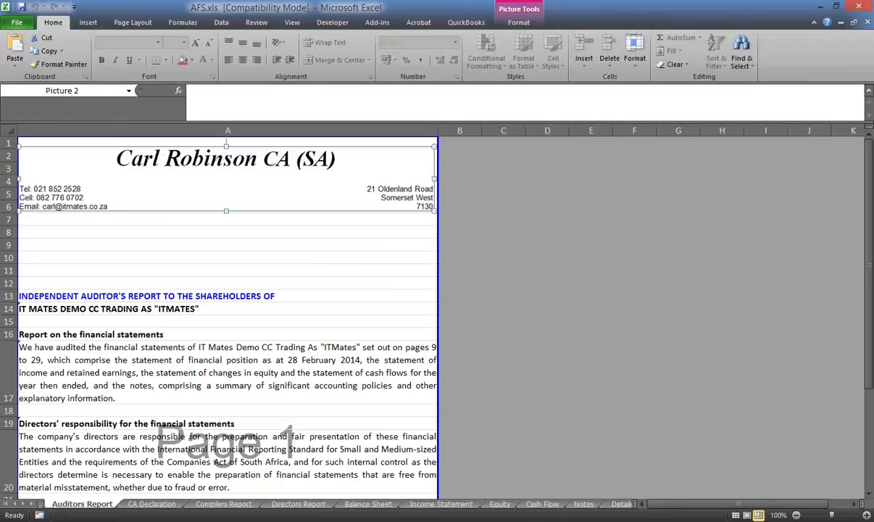
Close the AFS.xls workbook and open the A102 Reviewers Report.doc from AuditMate's list of audit documents.
left_click(859, 7)
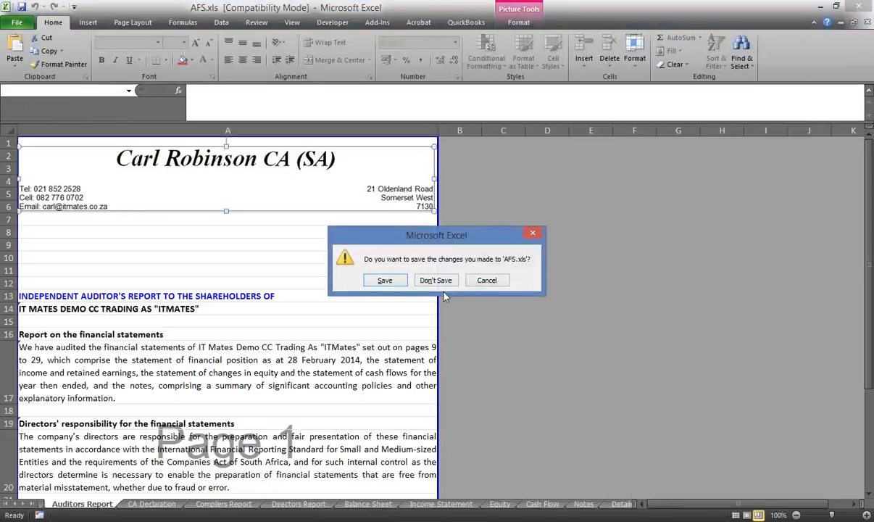
left_click(356, 269)
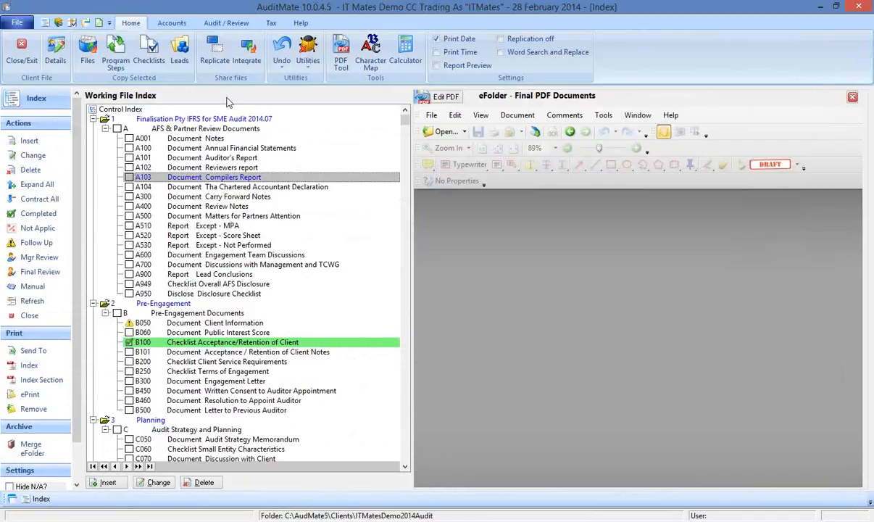
left_click(221, 23)
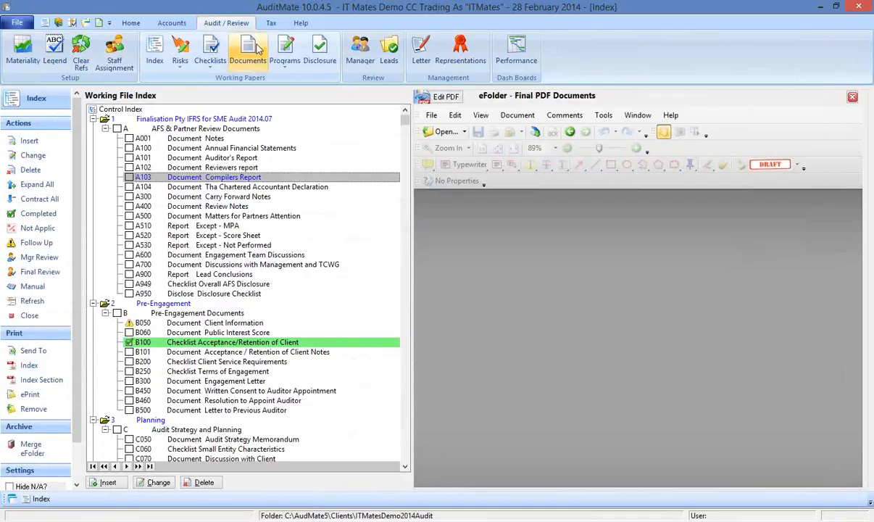
left_click(248, 50)
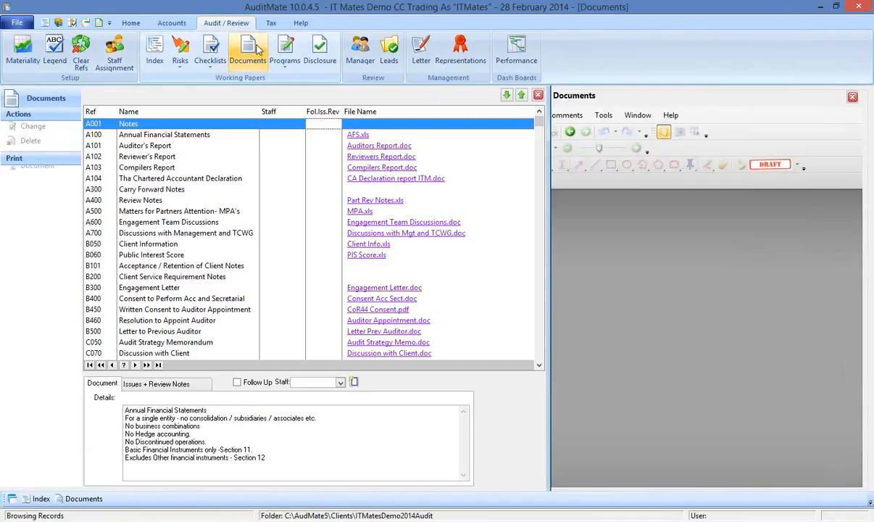
left_click(370, 159)
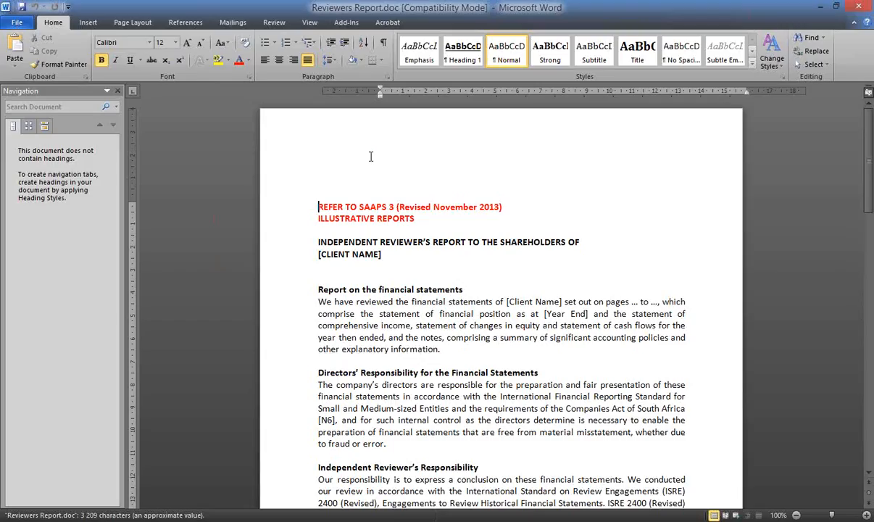
Paste the letterhead into the Reviewers Report first page header and delete the red SAAPS 3 and illustrative reports lines.
double_click(491, 134)
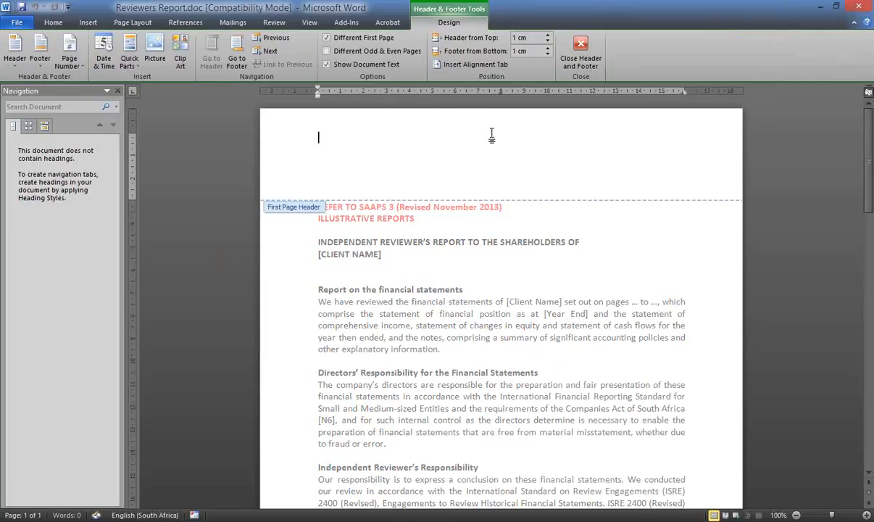
key("ctrl+v")
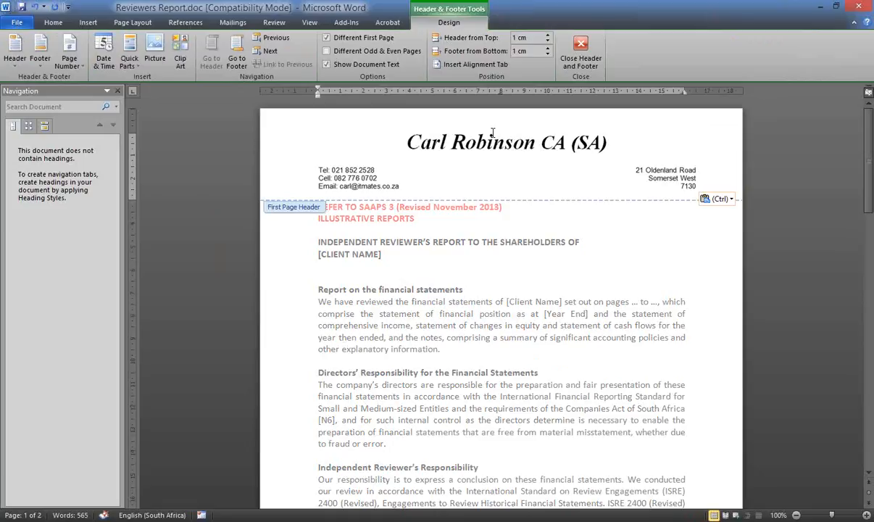
double_click(376, 216)
left_click_drag(420, 218, 320, 206)
key("Delete")
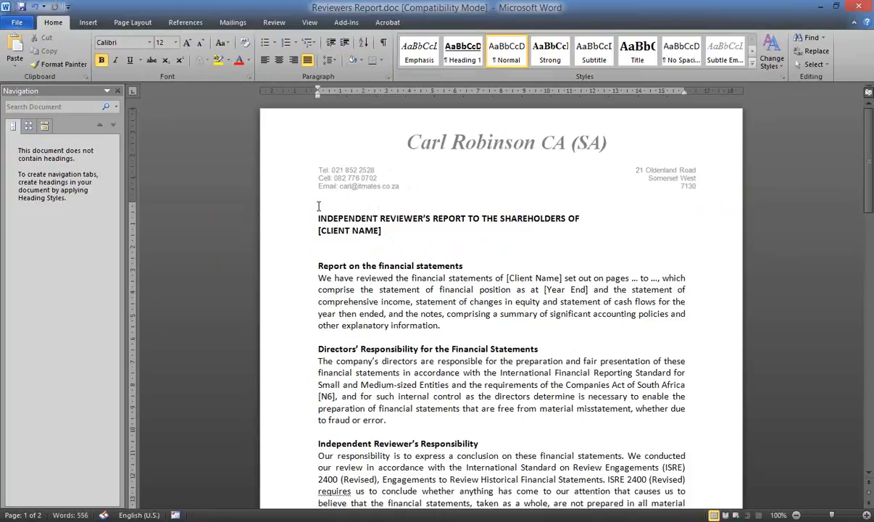
Close the Reviewers Report and Letterhead.doc, and reopen the A103 Compilers Report.doc from the AuditMate documents list.
left_click(868, 8)
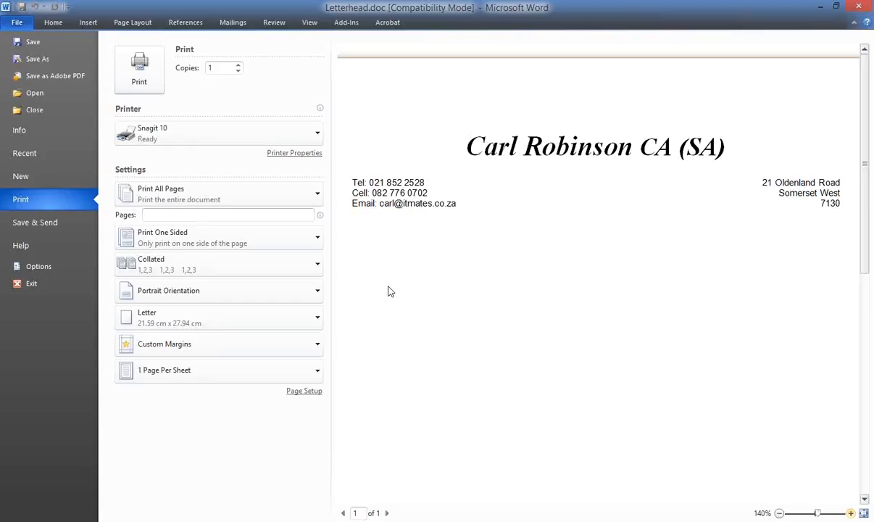
left_click(860, 6)
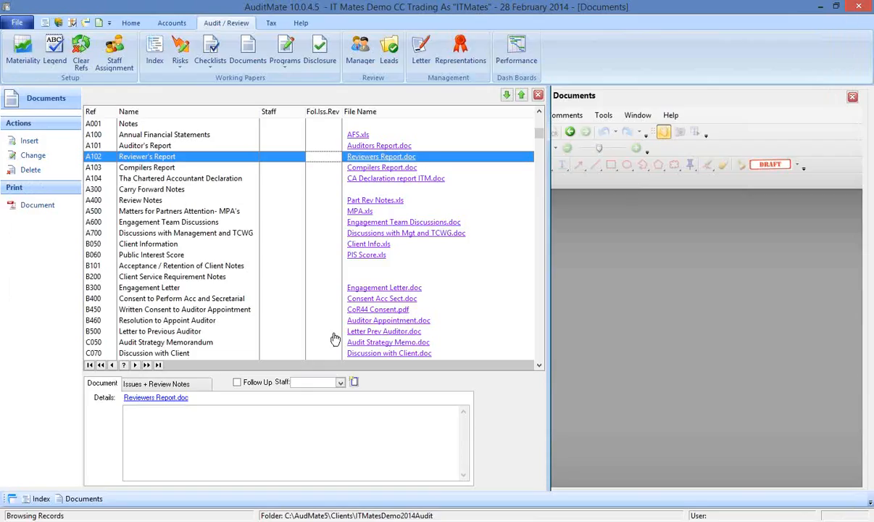
left_click(367, 171)
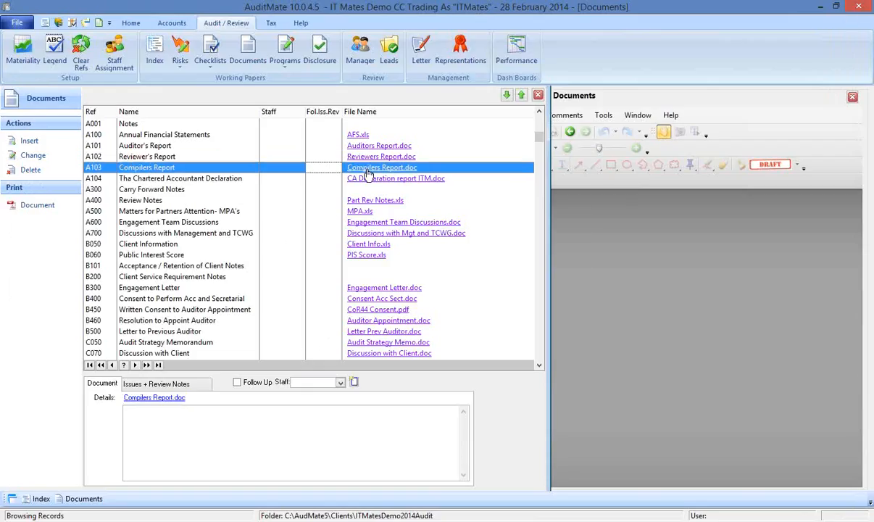
left_click(367, 171)
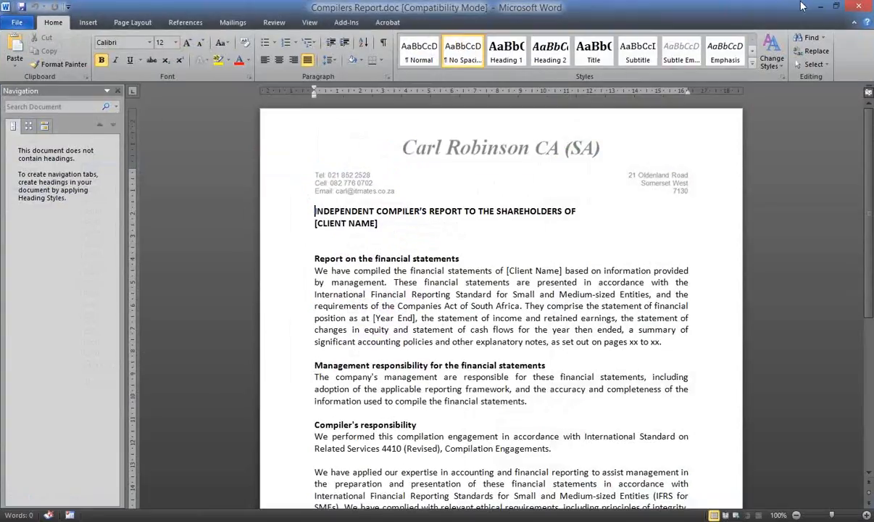
Minimise the Compilers Report, then open the A104 CA Declaration report ITM.doc to view its layout and close it.
left_click(819, 6)
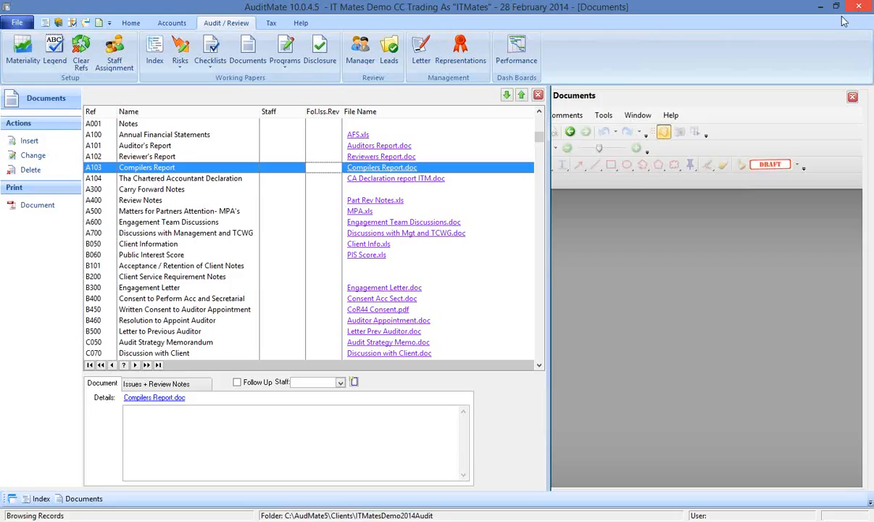
left_click(363, 182)
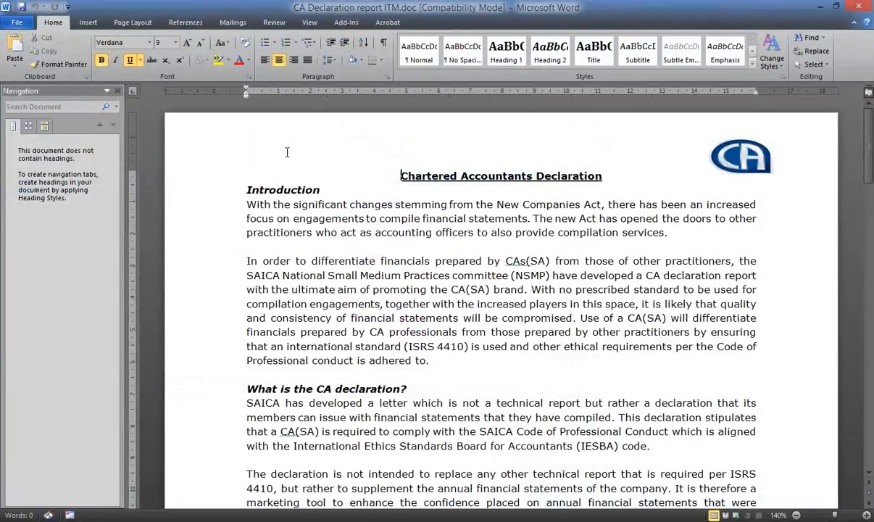
left_click(859, 8)
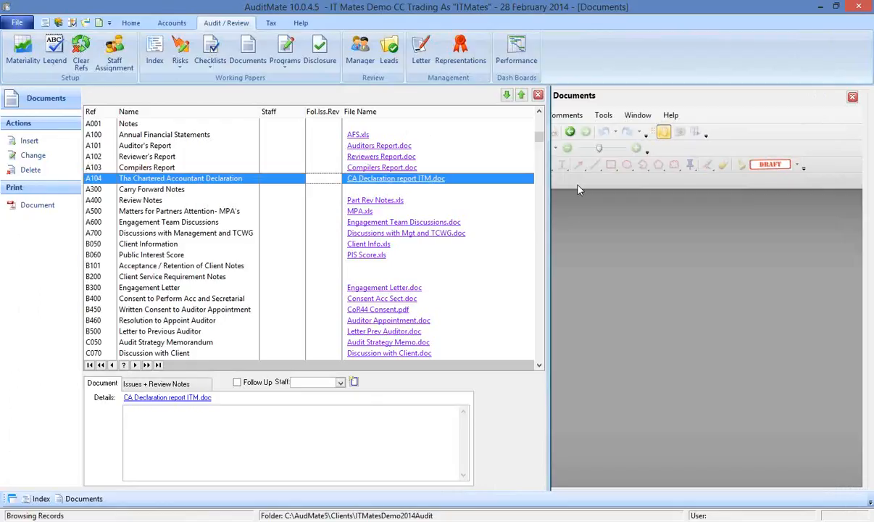
Open the B300 Engagement Letter.doc, inspect its first page header for the letterhead, and close the document.
left_click(378, 288)
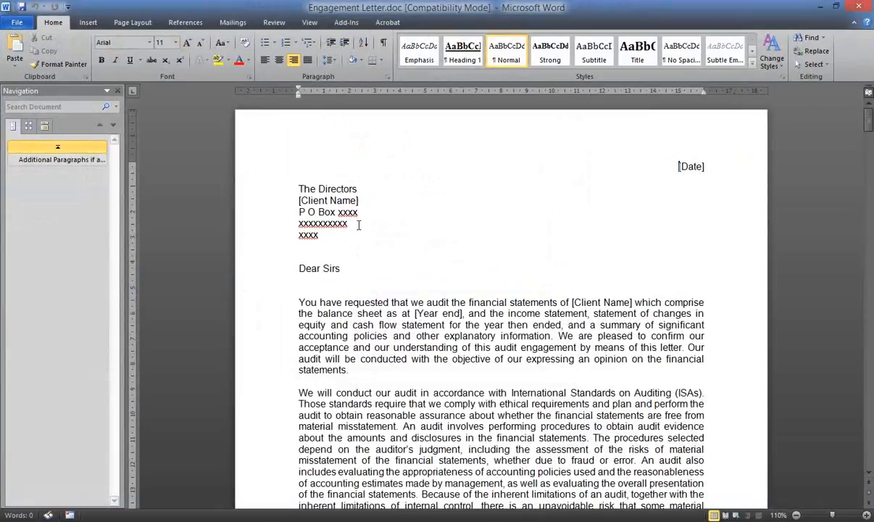
double_click(411, 135)
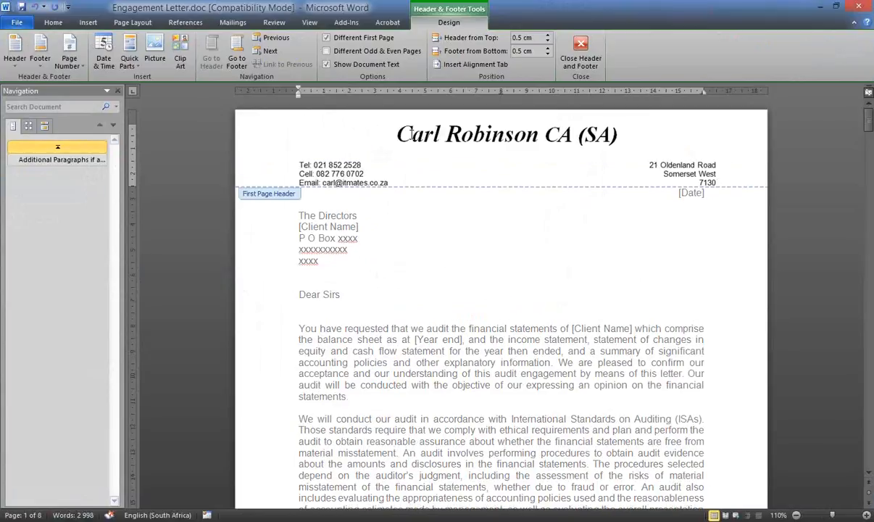
double_click(569, 286)
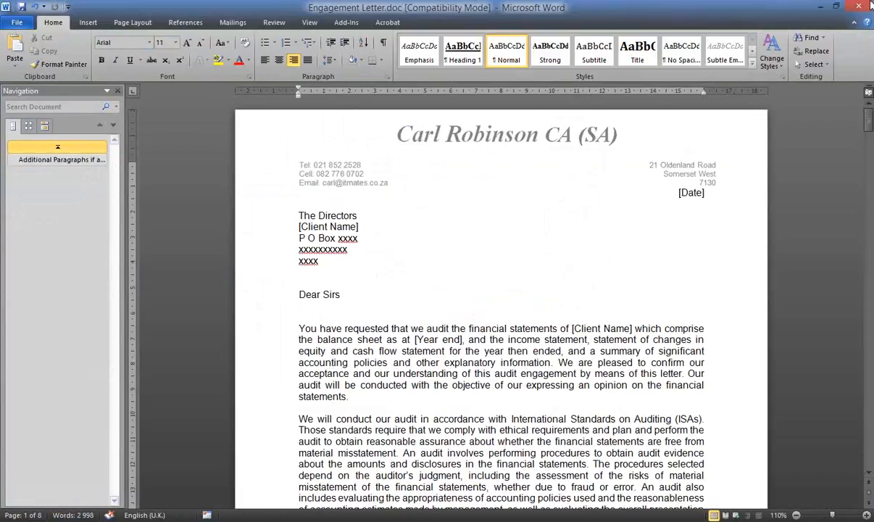
left_click(861, 6)
left_click(385, 284)
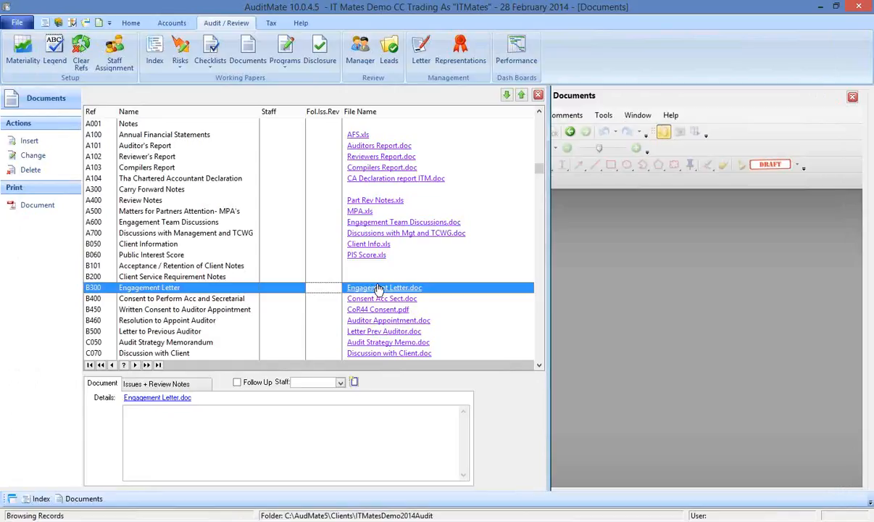
Browse further down the audit documents list, then switch to the Customising AuditMate.pptx outline in PowerPoint.
left_click(540, 366)
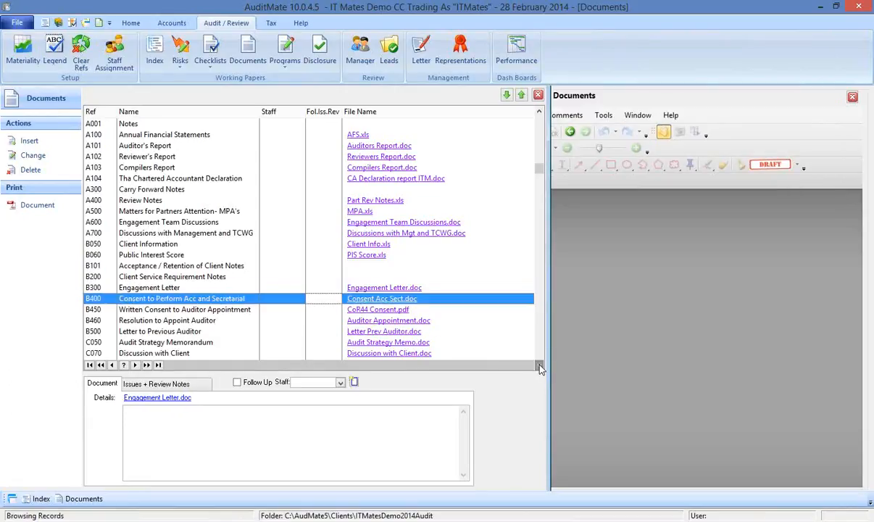
left_click(539, 366)
left_click(539, 366)
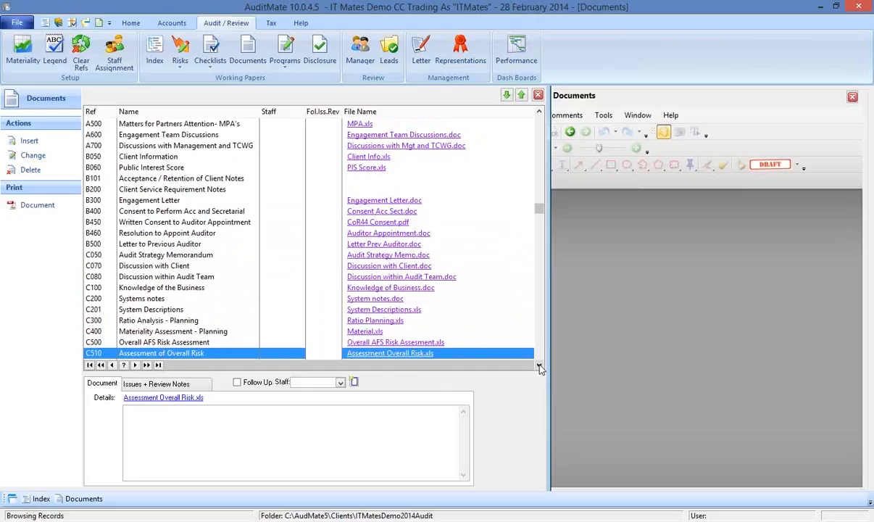
left_click(539, 366)
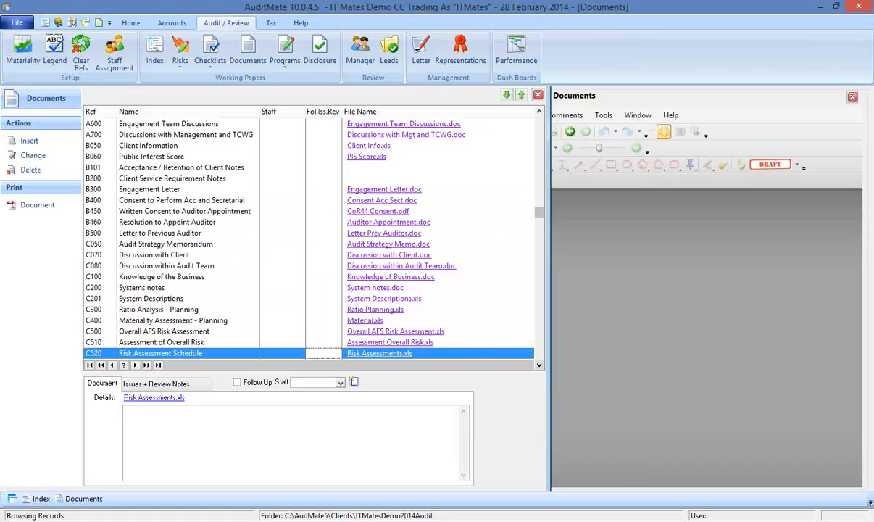
key("alt+Tab")
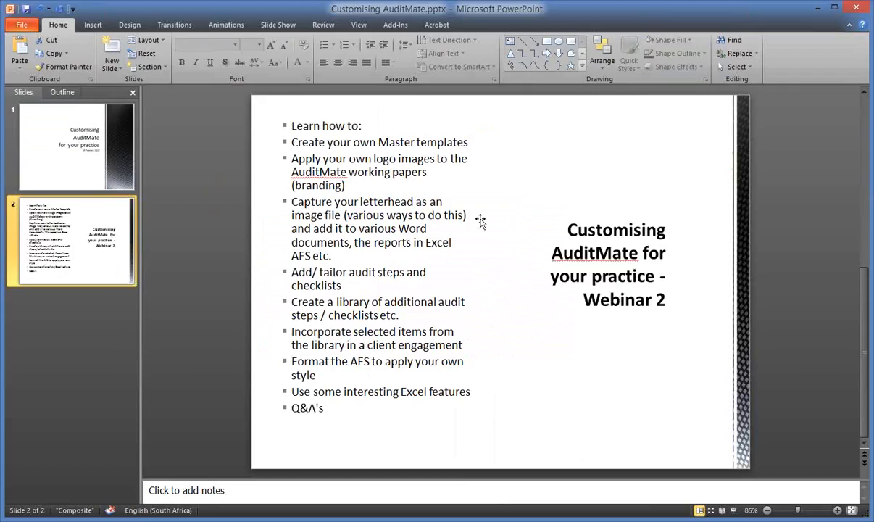
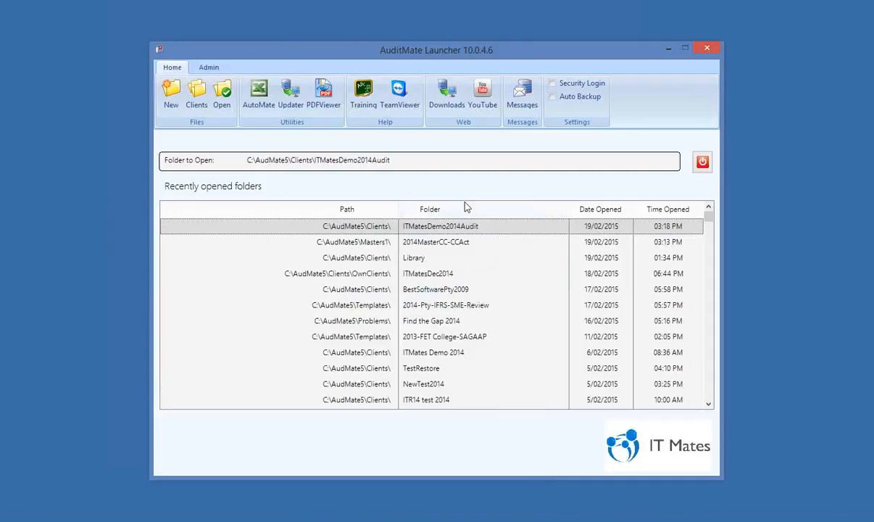
Open the ITMatesDemo2014Audit client folder from the AuditMate Launcher and display the L101 Bank & Cash Equivalents audit program.
double_click(455, 231)
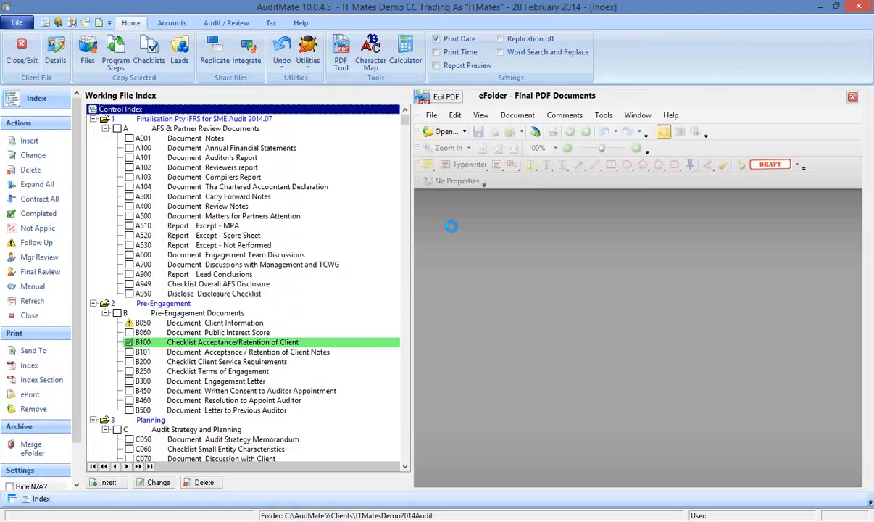
left_click(225, 25)
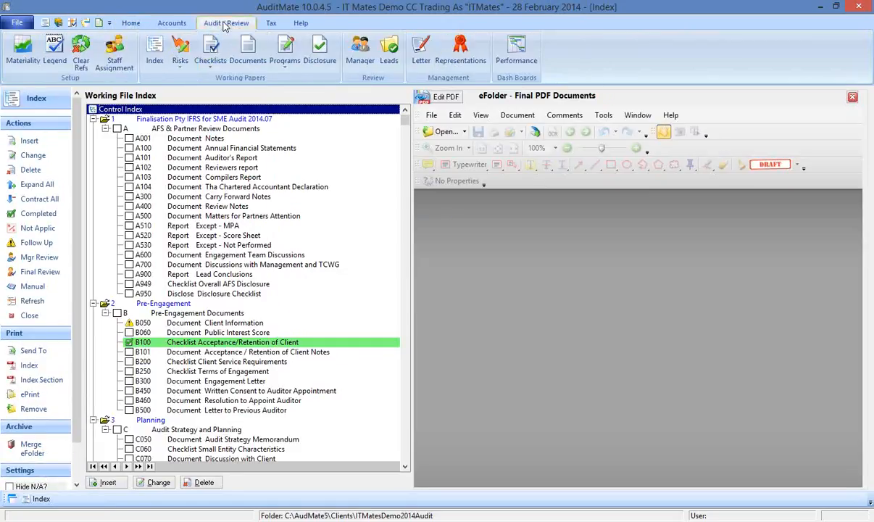
left_click(285, 50)
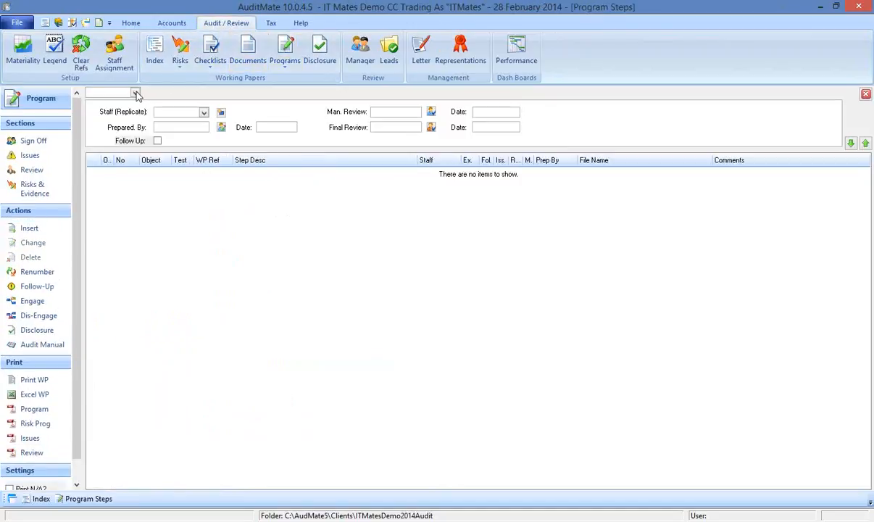
left_click(135, 94)
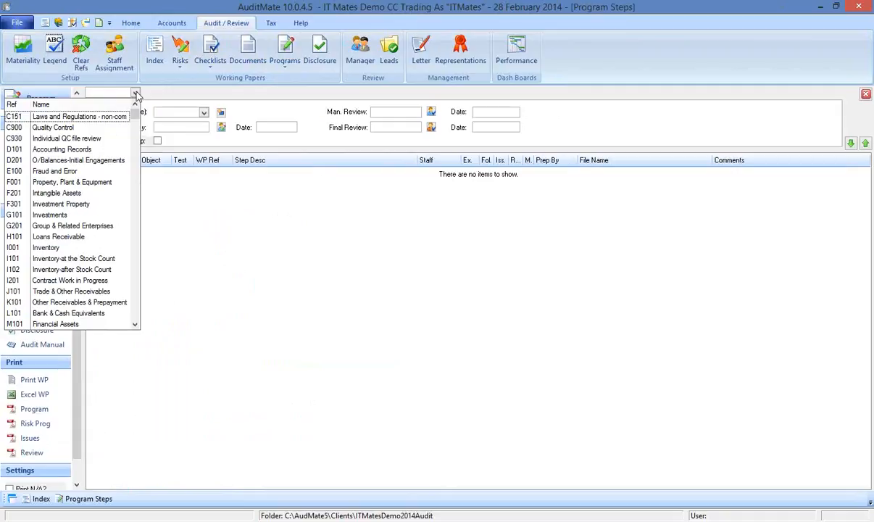
left_click(62, 314)
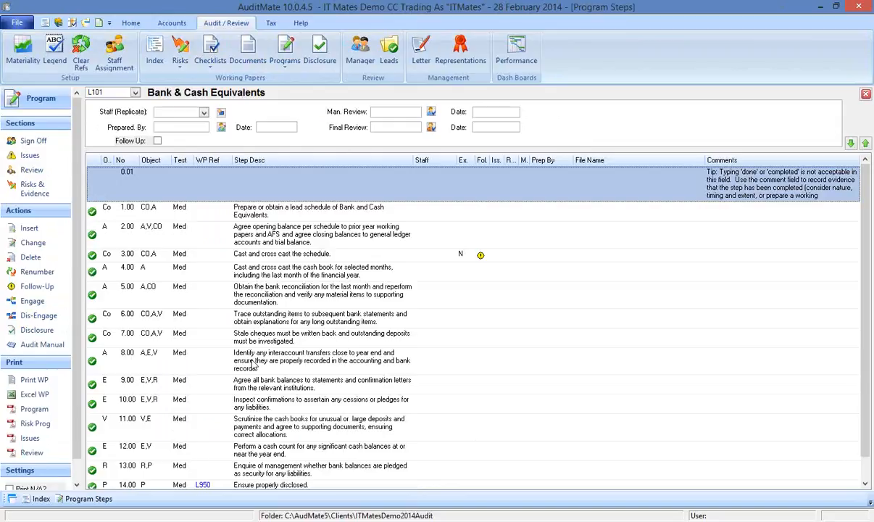
Try adding the text "ewtwert werterw t" to the description of audit step 7 and discard the change without saving.
scroll(254, 365, "down", 1)
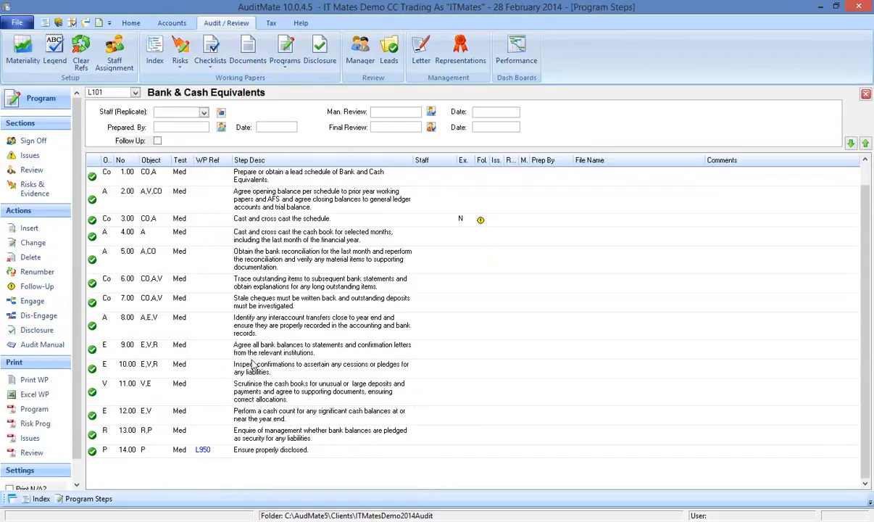
double_click(265, 302)
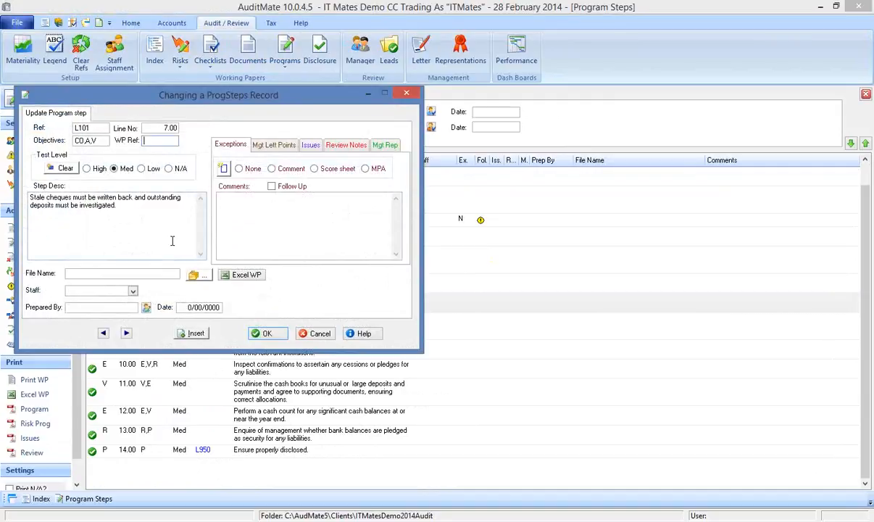
left_click(122, 208)
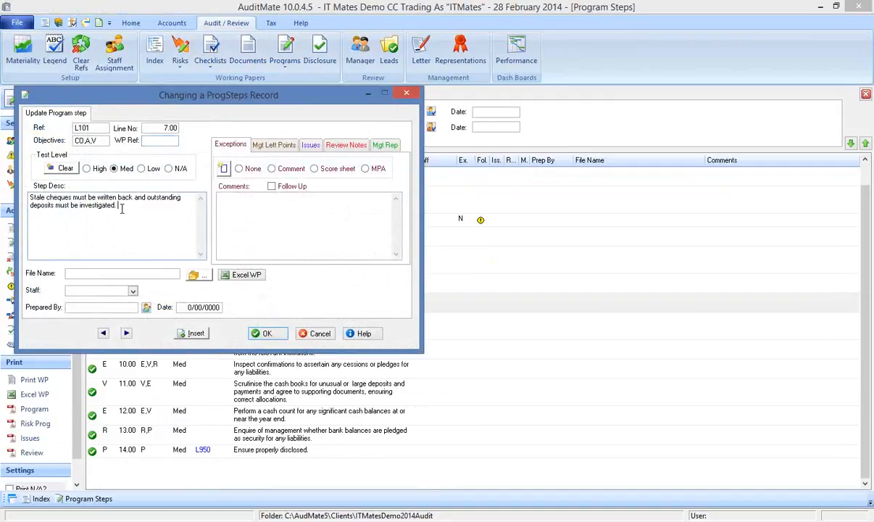
type("ewtwert wertenw t")
left_click(319, 334)
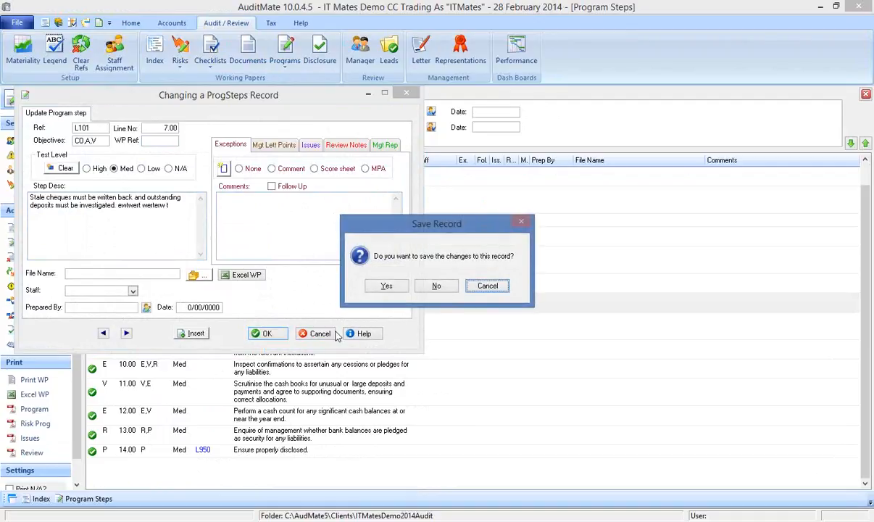
left_click(437, 287)
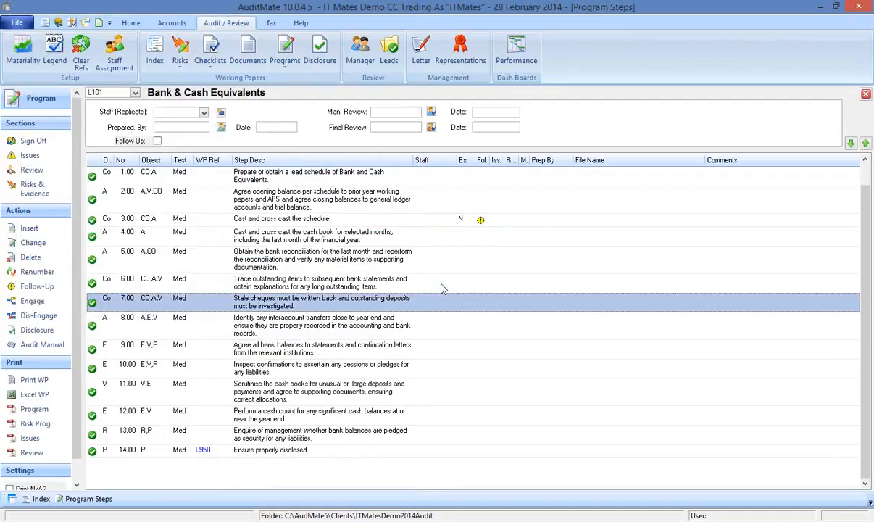
Insert an L101 program step at line 8 with the description "fd sf sdg dsfg dfsg rewr wetgqwertyqe teqr ererqyqer yery erqyerqy er yerqyer".
left_click(29, 229)
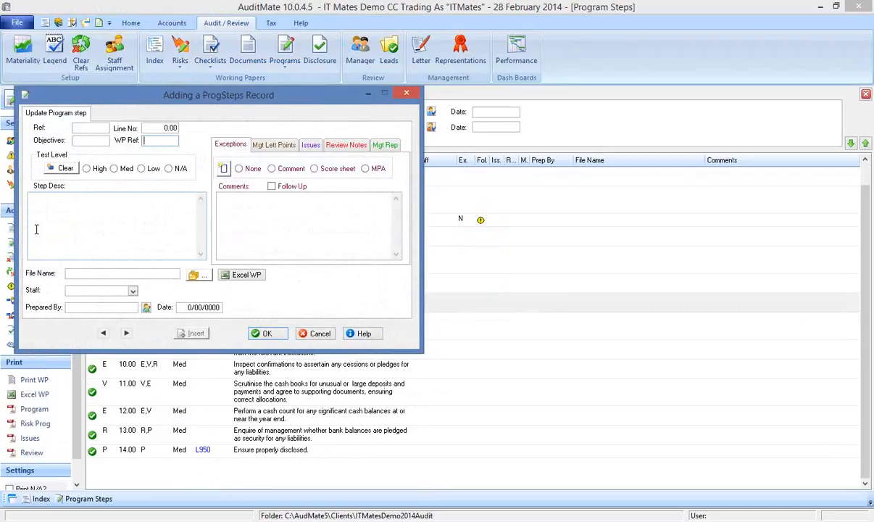
left_click(160, 128)
left_click_drag(215, 98, 519, 125)
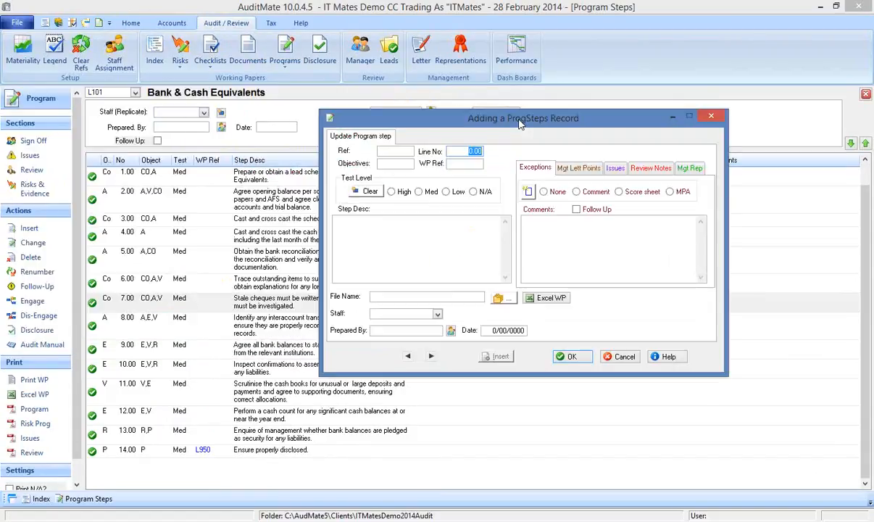
type("8")
key("Tab")
key("Tab")
type("fd")
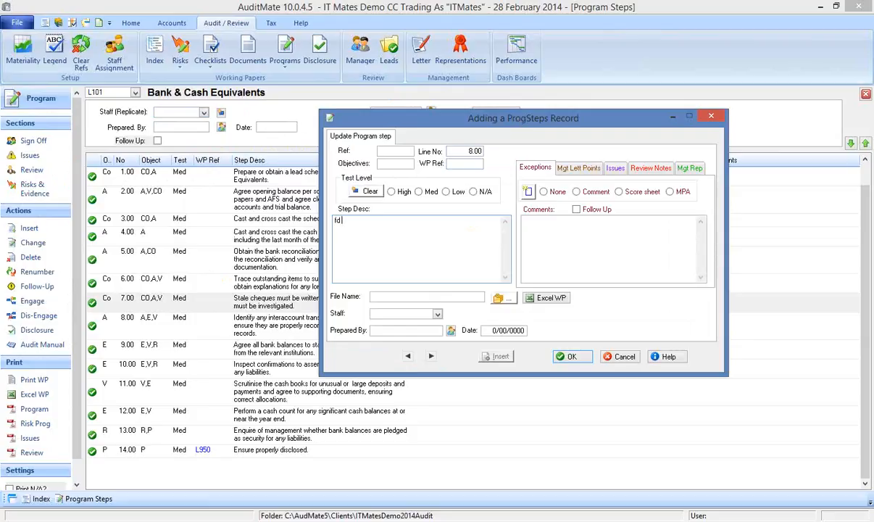
type(" sf  sdg dsfg dfsg rewr wetgqwertyqe teqr  erergqer yery erqyerqy er yerqyer")
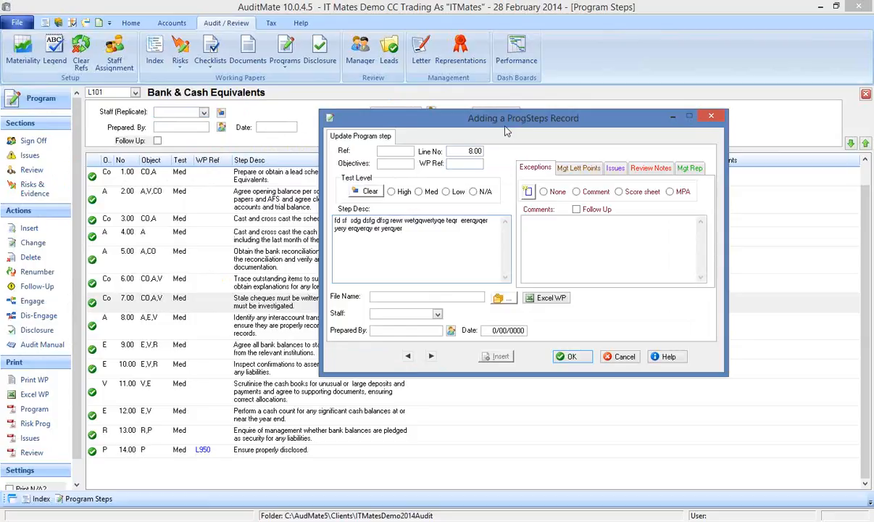
left_click(572, 359)
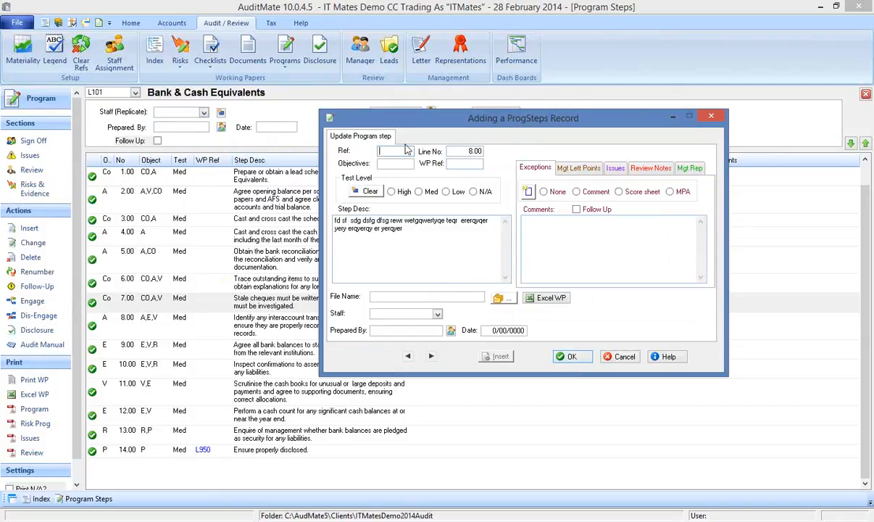
type("L101")
left_click(570, 357)
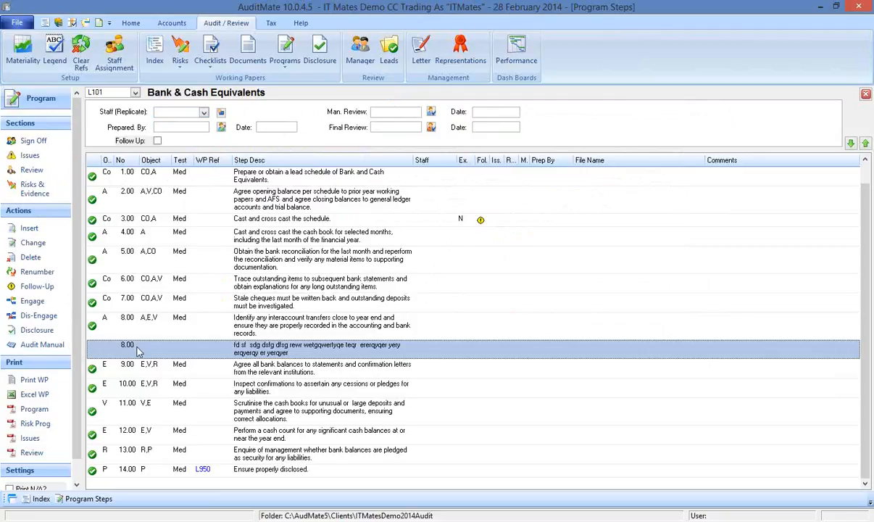
Renumber the audit steps and set the objective of the newly inserted program step to A.
left_click(32, 271)
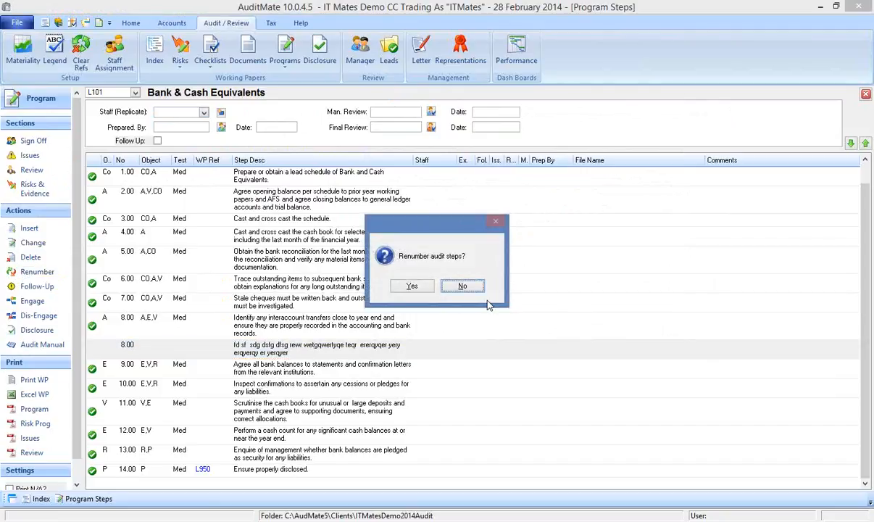
left_click(412, 287)
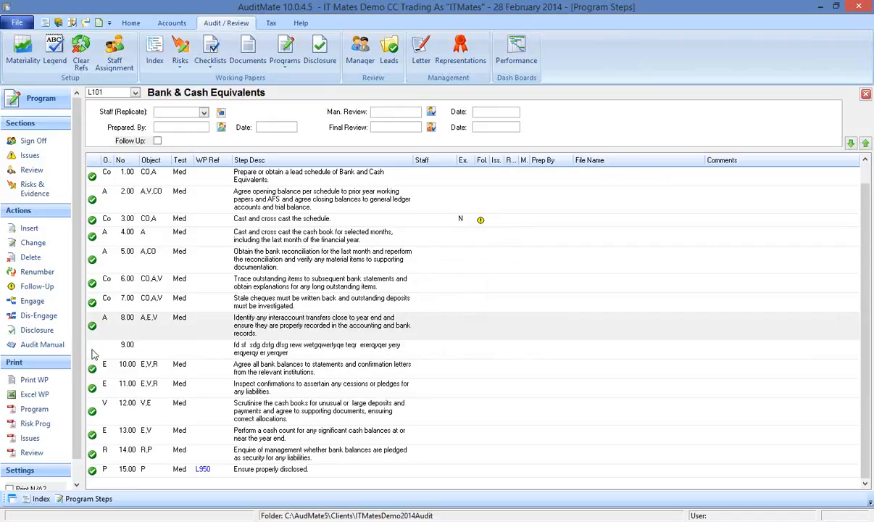
double_click(152, 353)
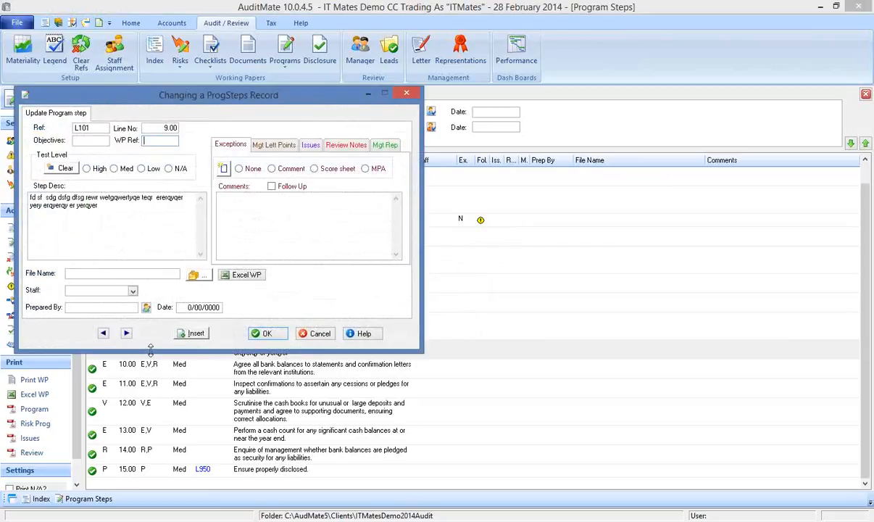
left_click(92, 140)
type("A")
left_click(263, 334)
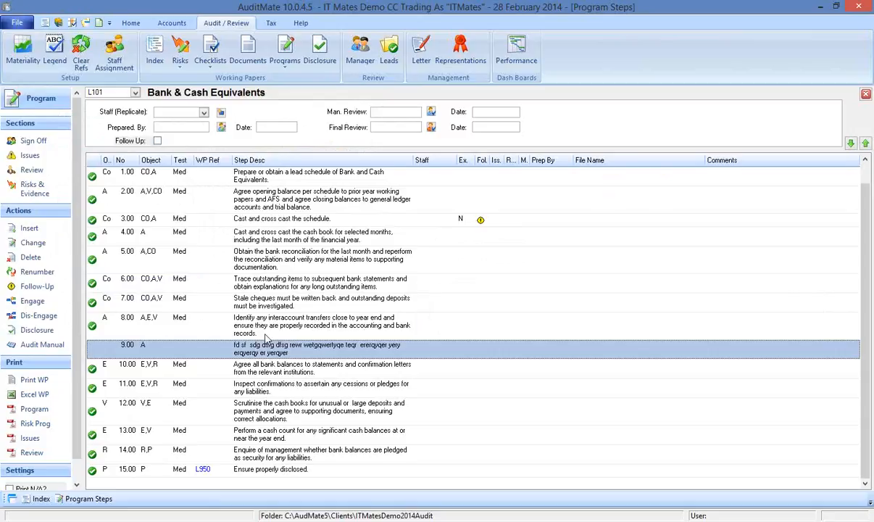
Open the risk assessments and expand L101 Bank & Cash Equivalents to list its assertions.
left_click(124, 330)
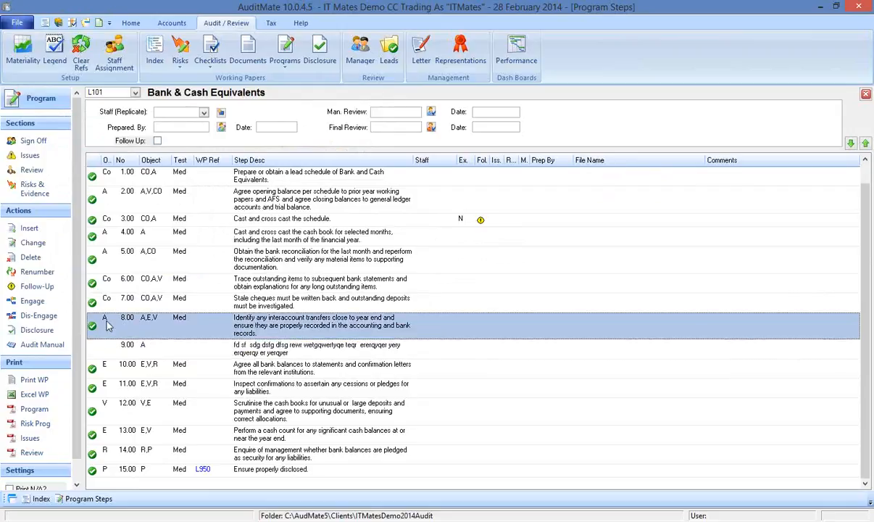
left_click(125, 350)
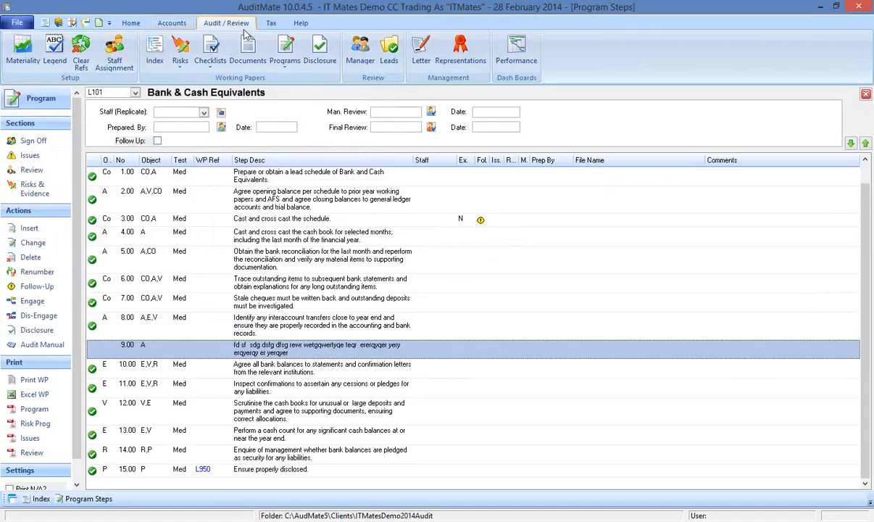
left_click(181, 61)
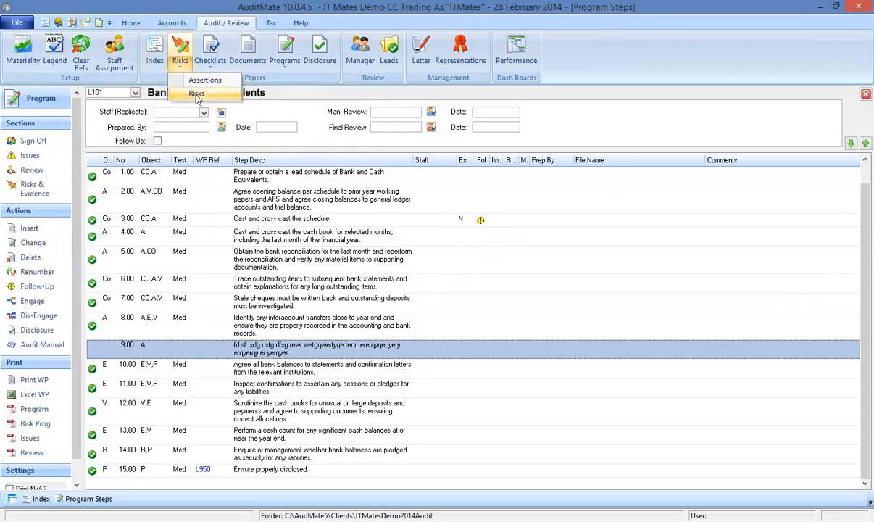
left_click(195, 94)
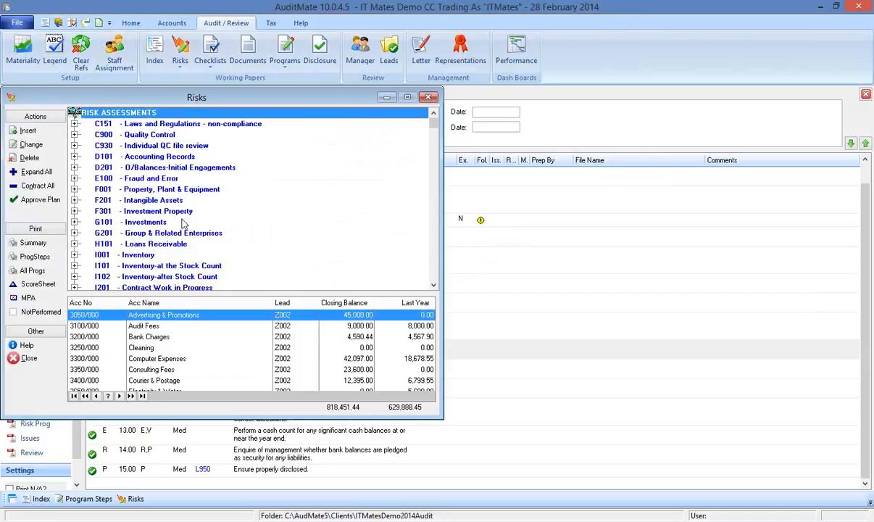
left_click(434, 284)
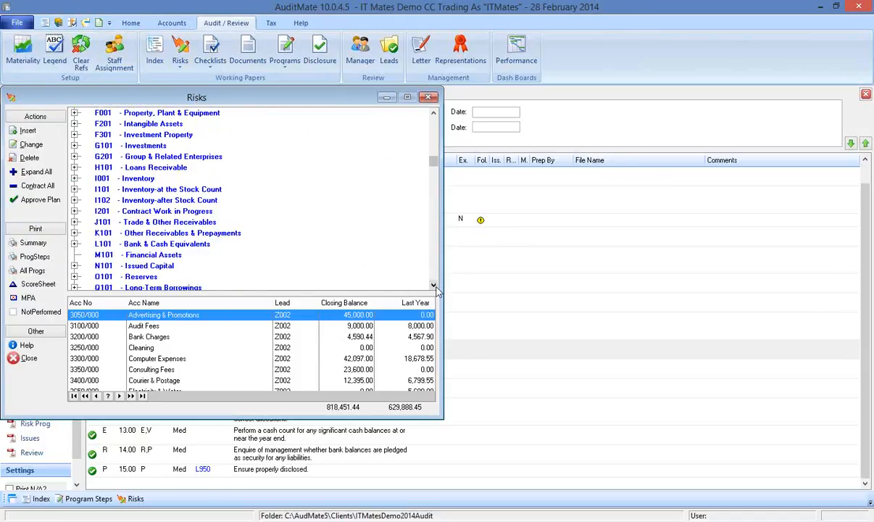
left_click(100, 247)
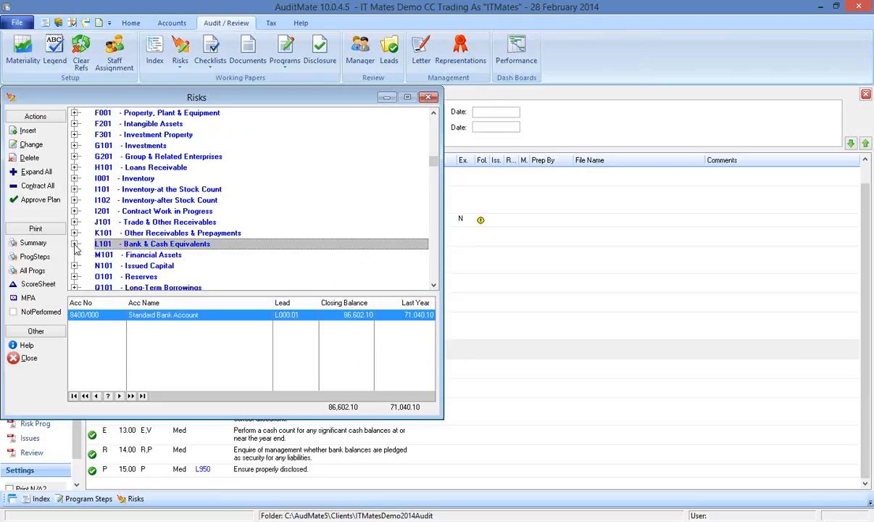
left_click(74, 244)
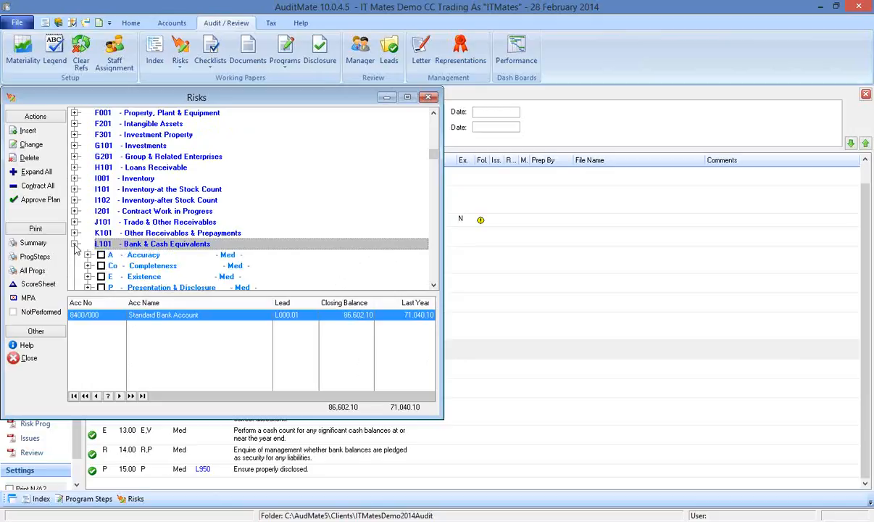
left_click(434, 287)
left_click(434, 287)
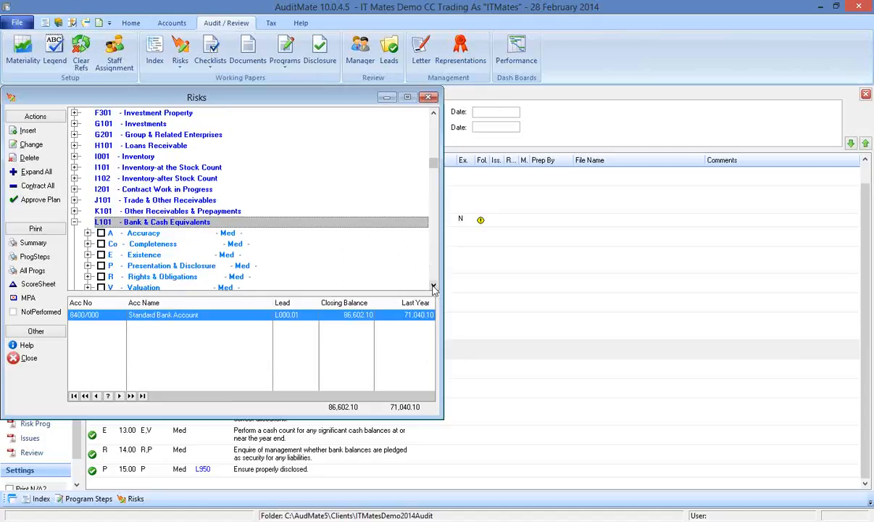
left_click(434, 287)
left_click(434, 287)
left_click(435, 287)
left_click(434, 287)
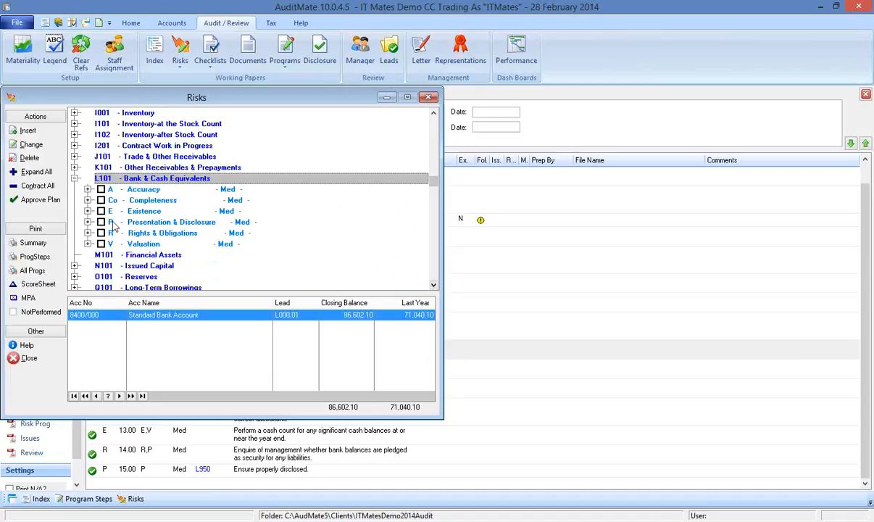
Insert L101 program step 9 under the Accuracy assertion of Bank & Cash Equivalents in the risk assessments.
left_click(87, 189)
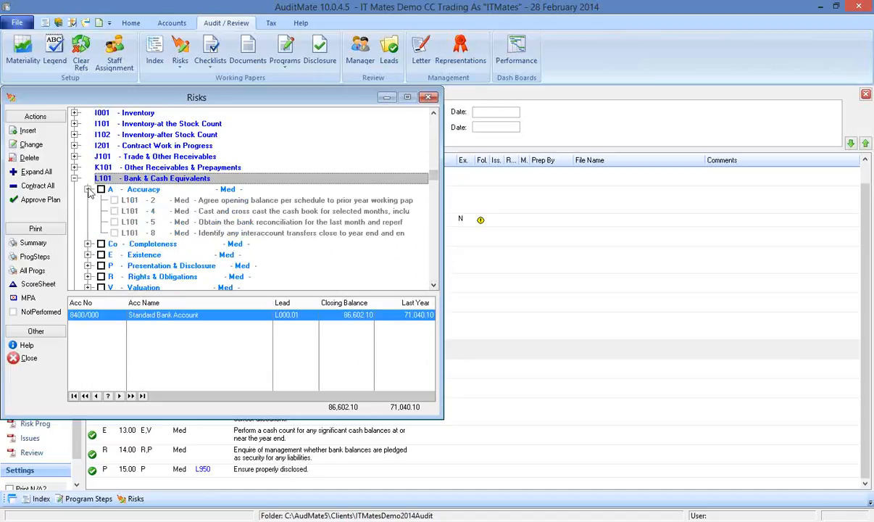
left_click(142, 191)
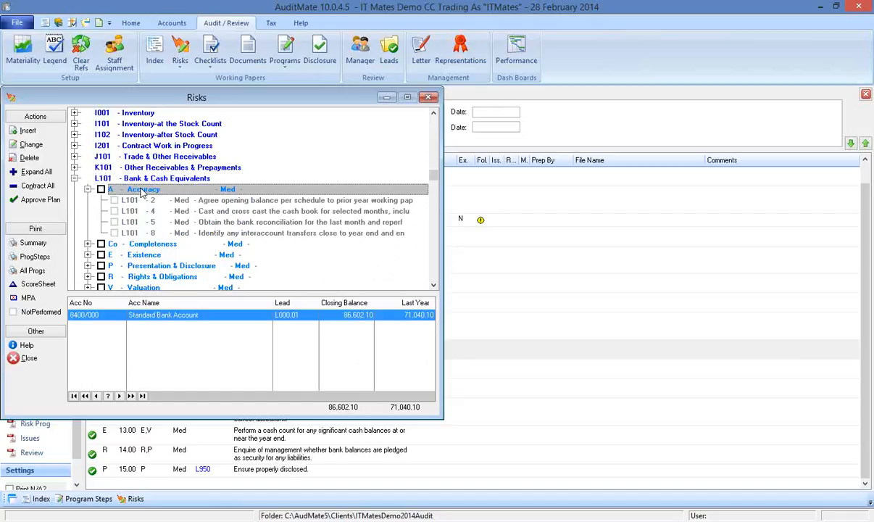
left_click(28, 132)
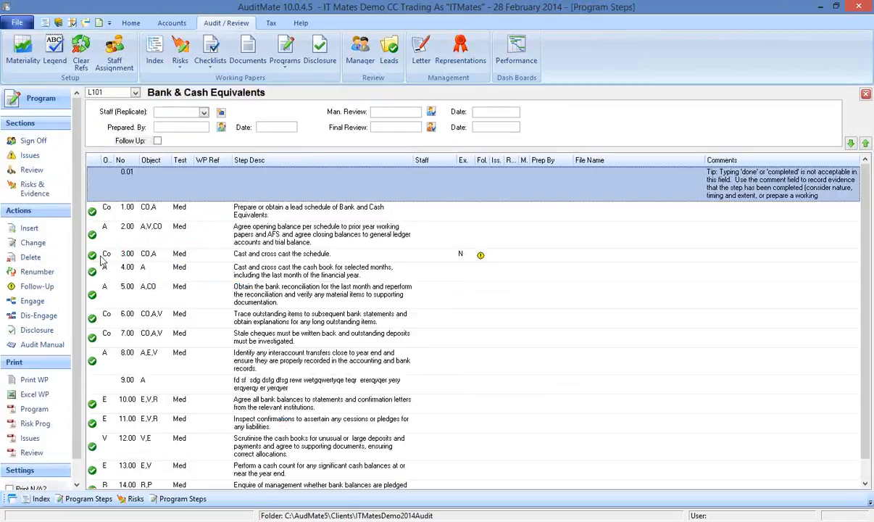
left_click(107, 386)
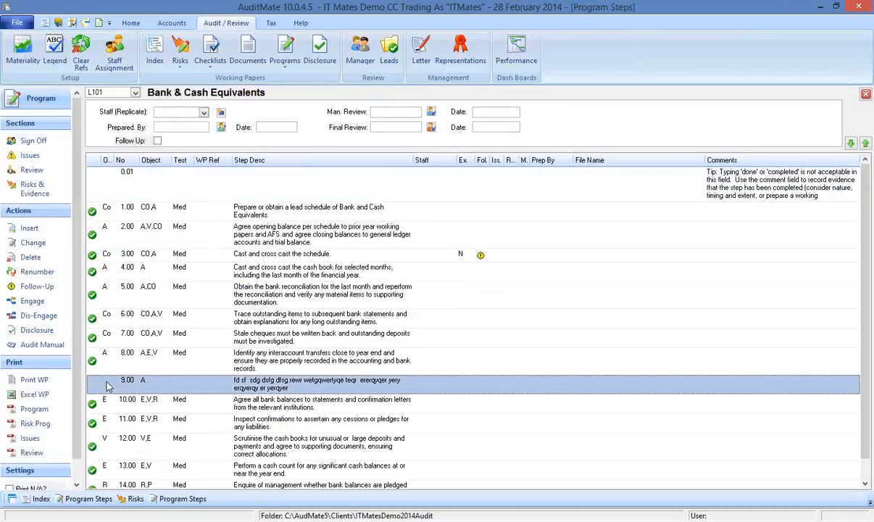
double_click(108, 386)
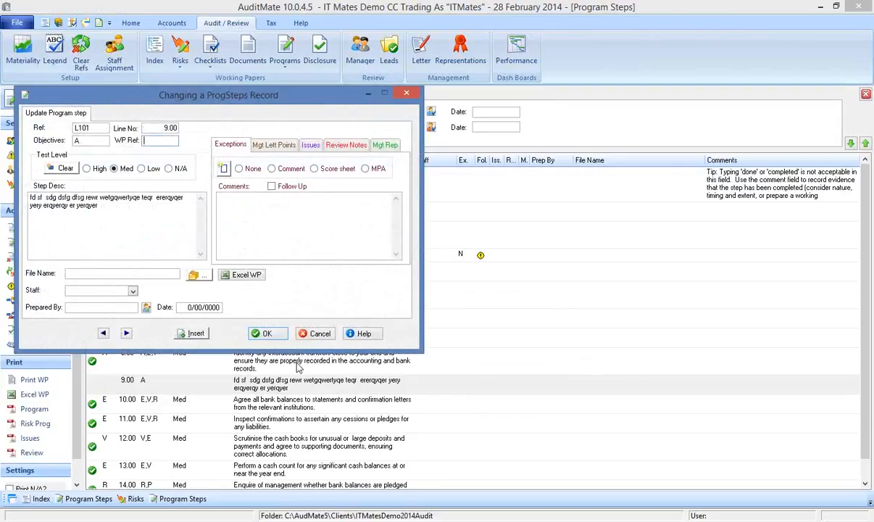
left_click(267, 334)
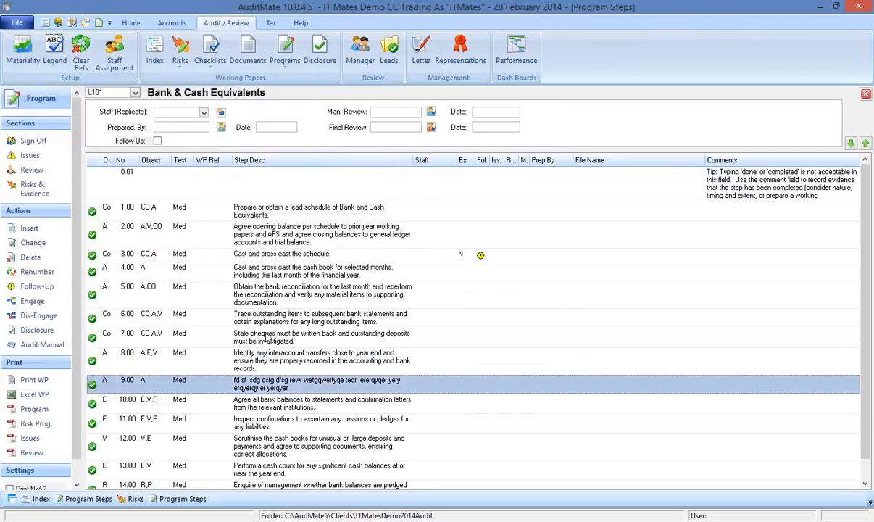
key("Escape")
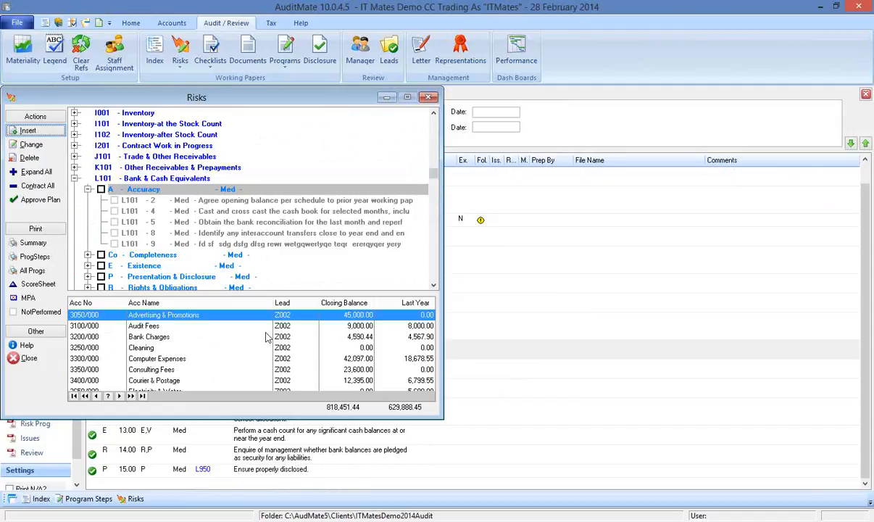
Close the risk assessments and refresh the L101 program by switching to K101 Other Receivables & Prepayments and back to L101.
left_click(201, 245)
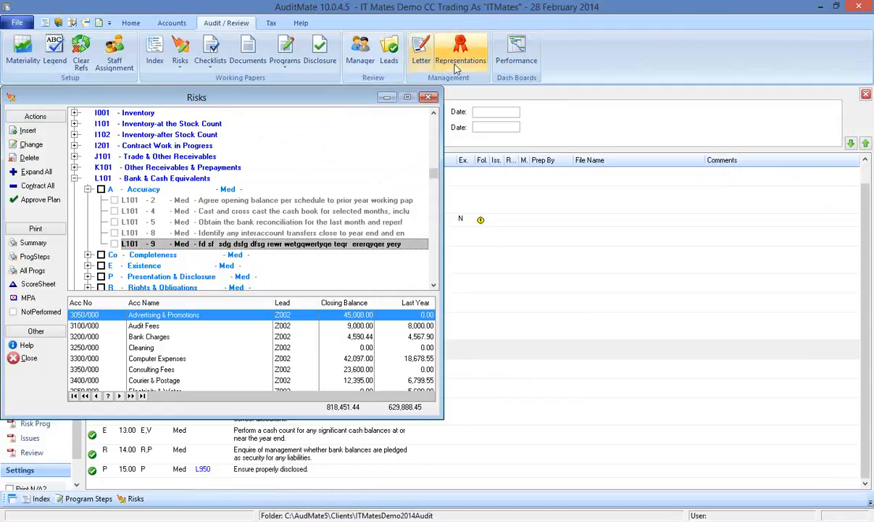
left_click(429, 100)
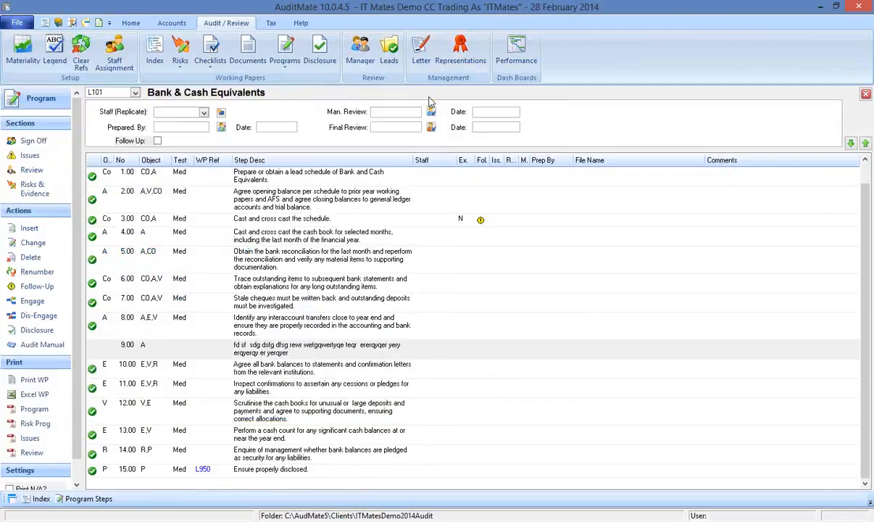
left_click(290, 350)
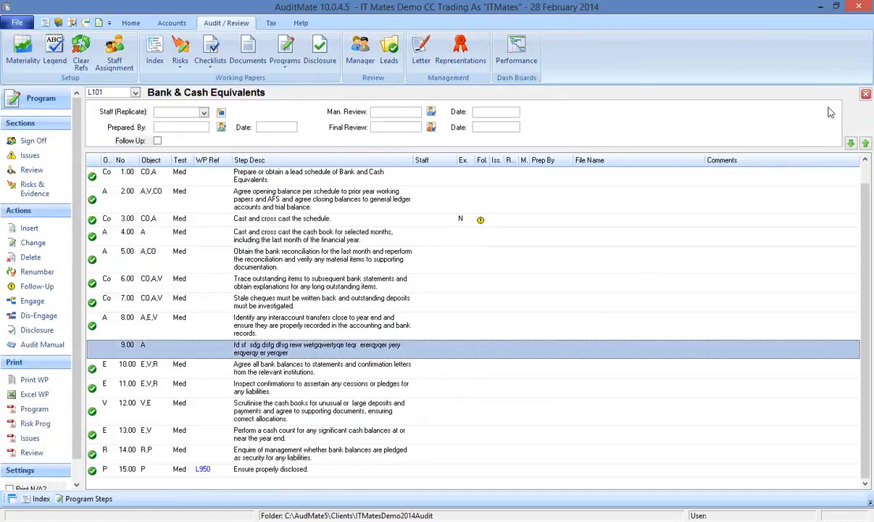
left_click(135, 93)
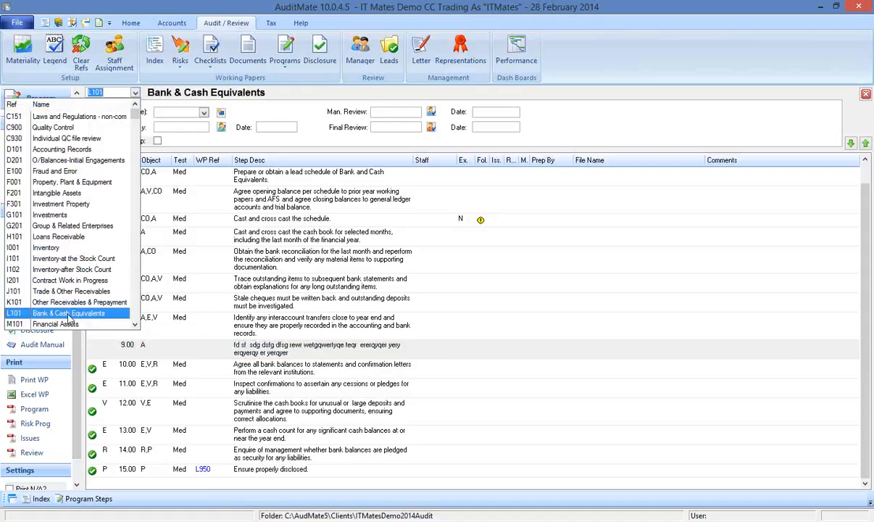
left_click(59, 303)
left_click(134, 94)
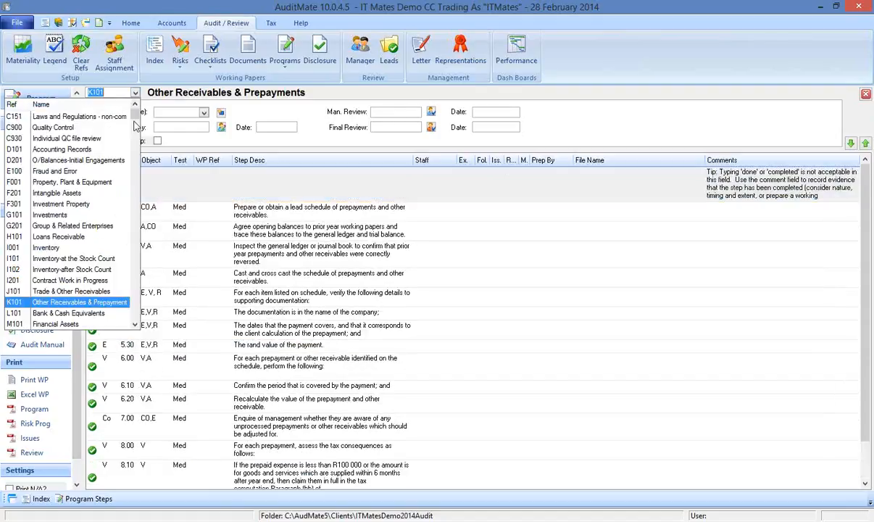
left_click(44, 313)
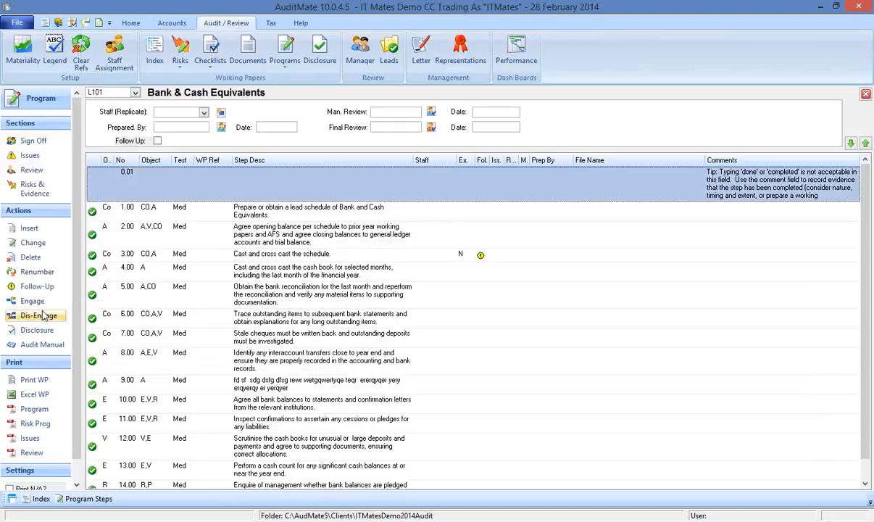
Close the Bank & Cash Equivalents program and open the list of audit program names.
left_click(239, 388)
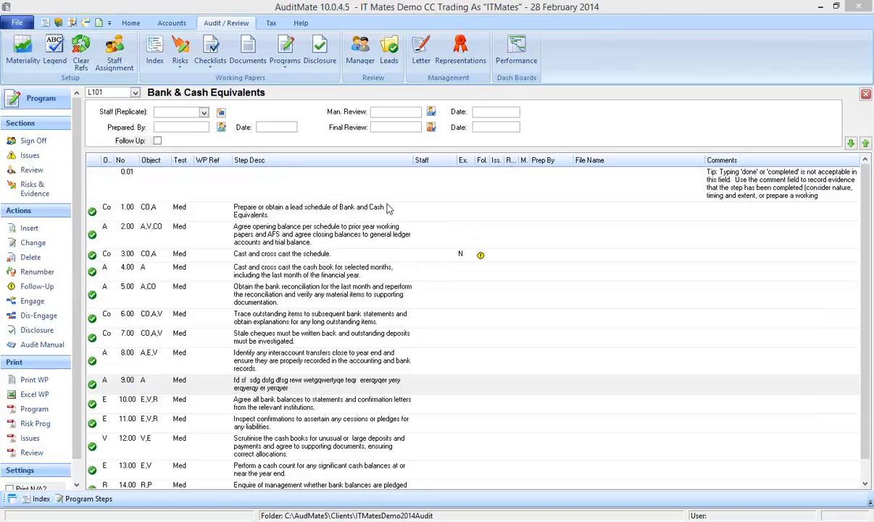
left_click(866, 95)
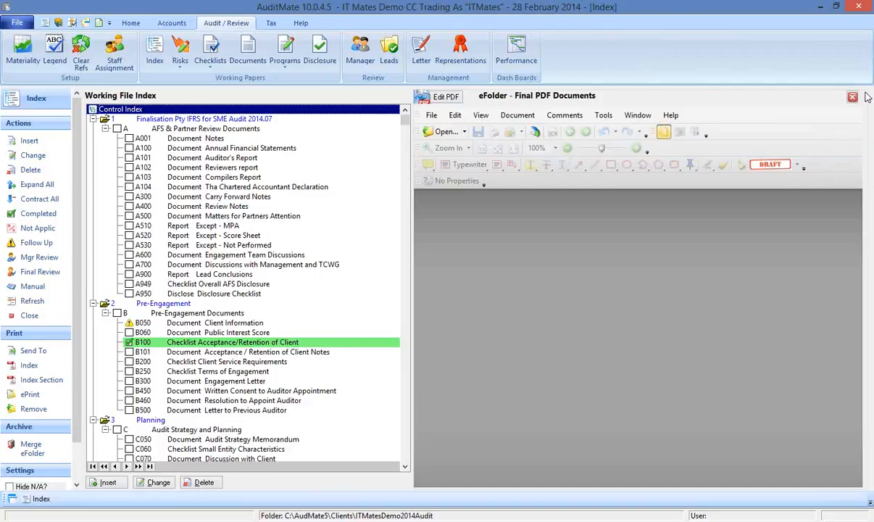
left_click(287, 72)
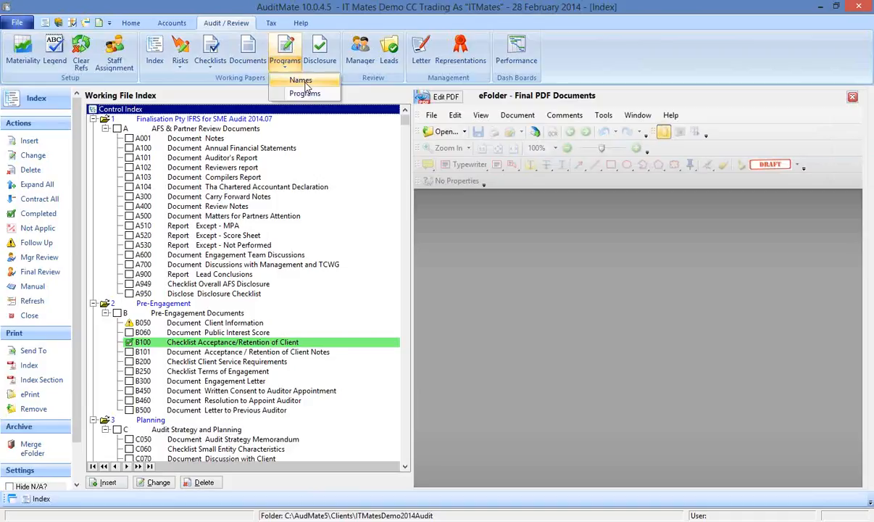
left_click(305, 87)
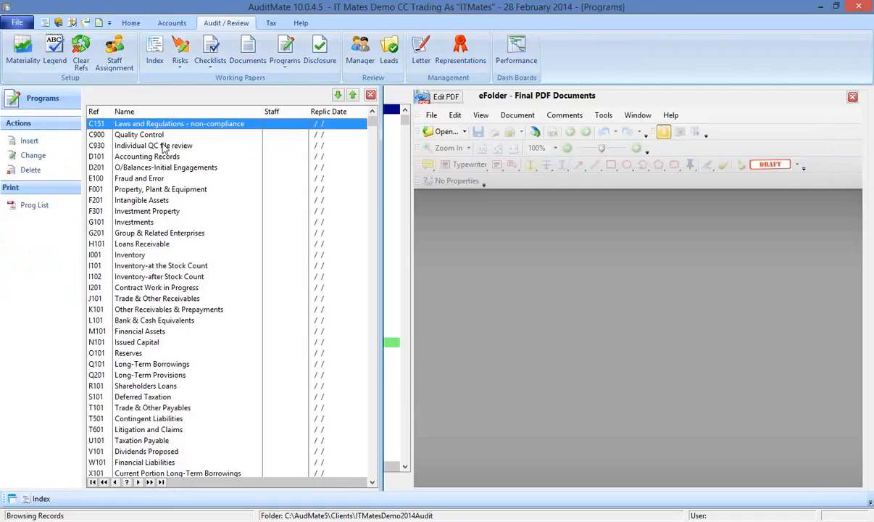
Add a program with reference I002 named "Inventory on Consignment" below Inventory, and close the program list.
left_click(124, 255)
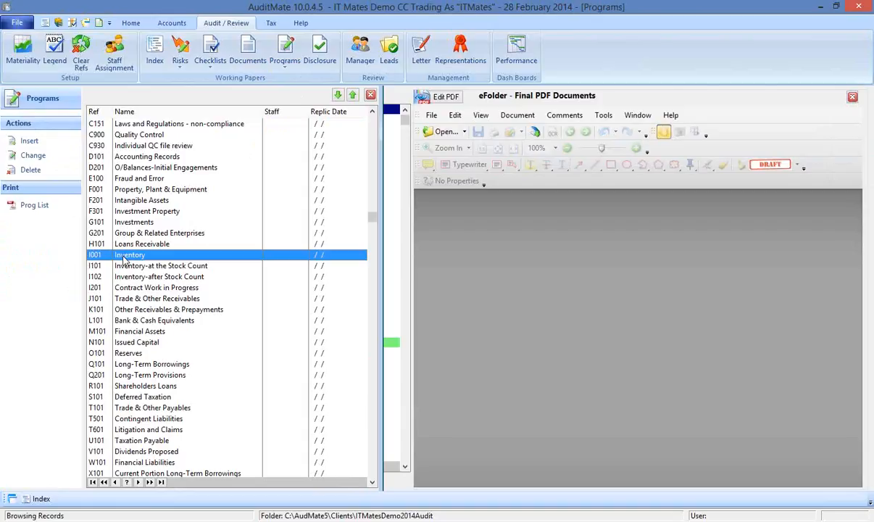
left_click(30, 142)
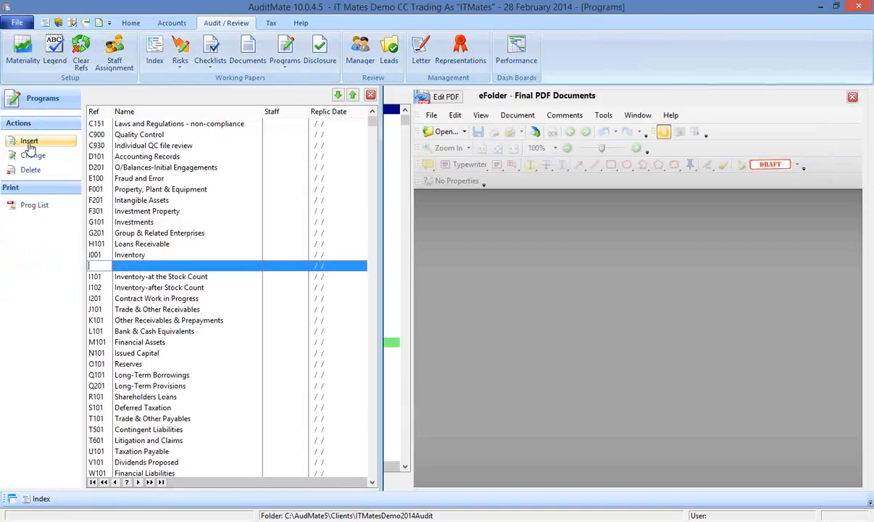
type("I002")
key("Tab")
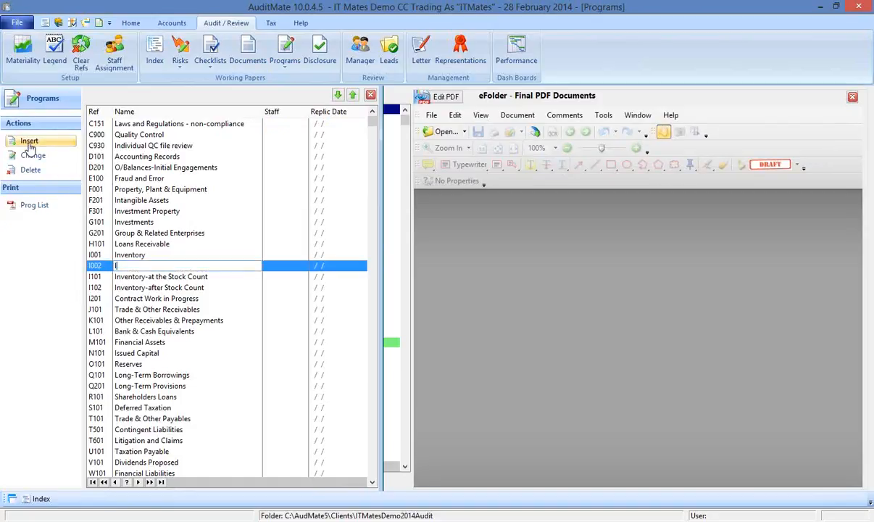
type("Inventory on Consignment")
key("Return")
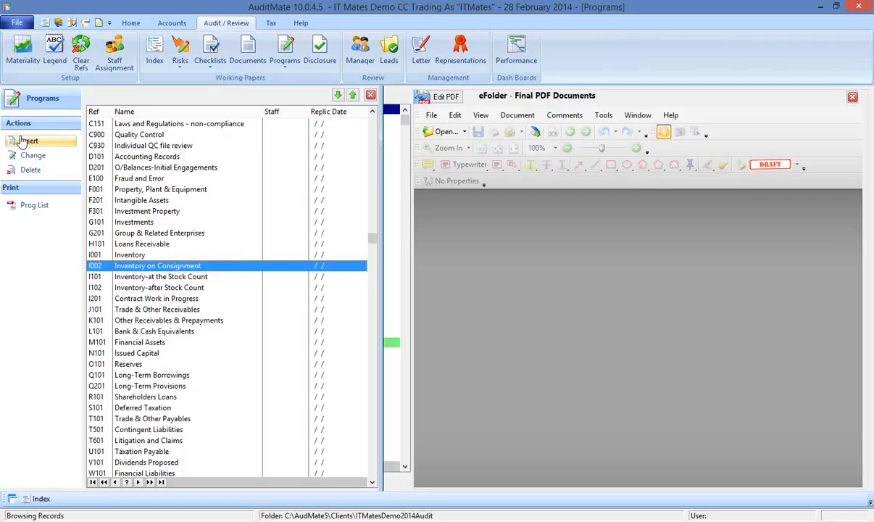
left_click(370, 95)
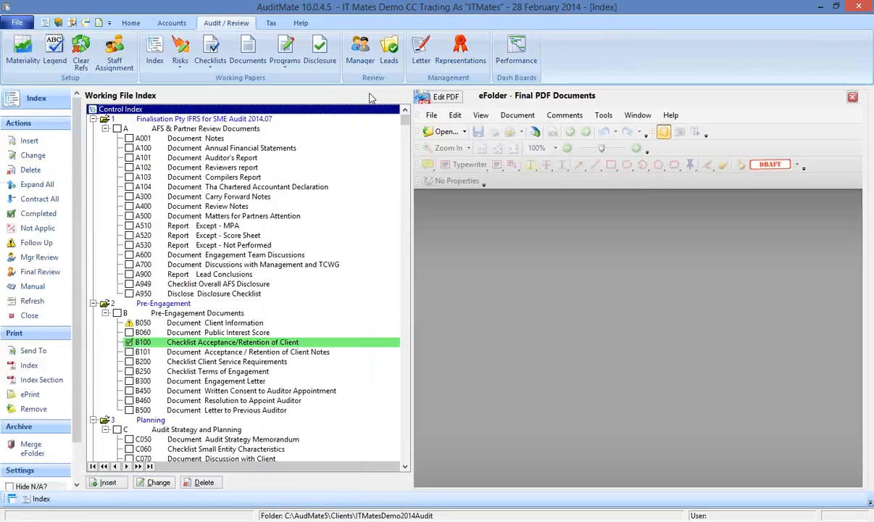
Open the program steps and display the I002 Inventory on Consignment program.
left_click(287, 52)
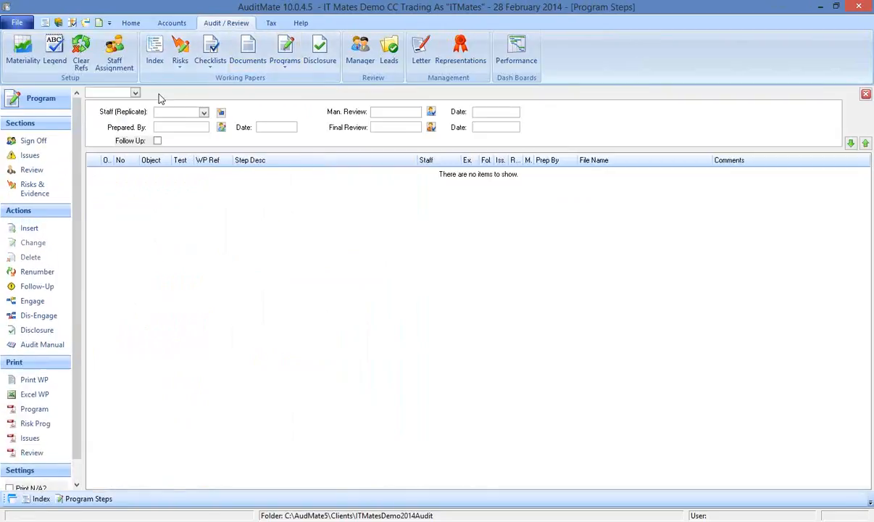
left_click(135, 93)
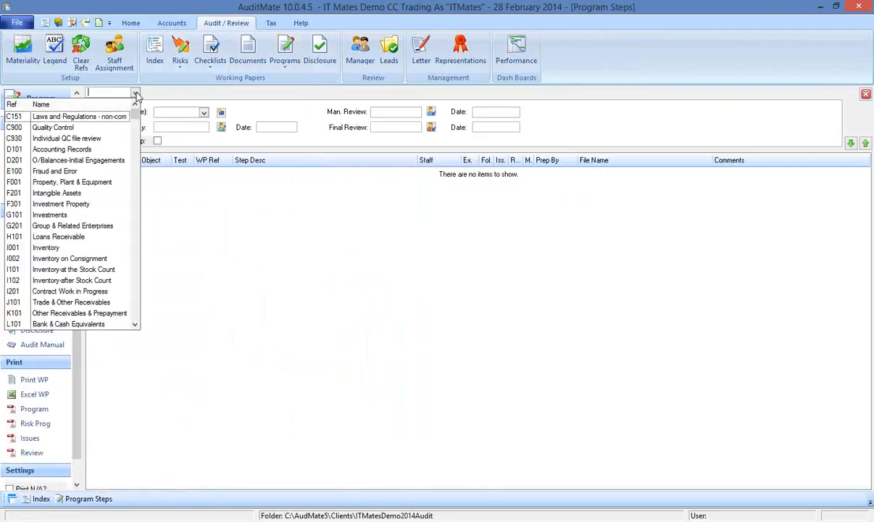
left_click(89, 259)
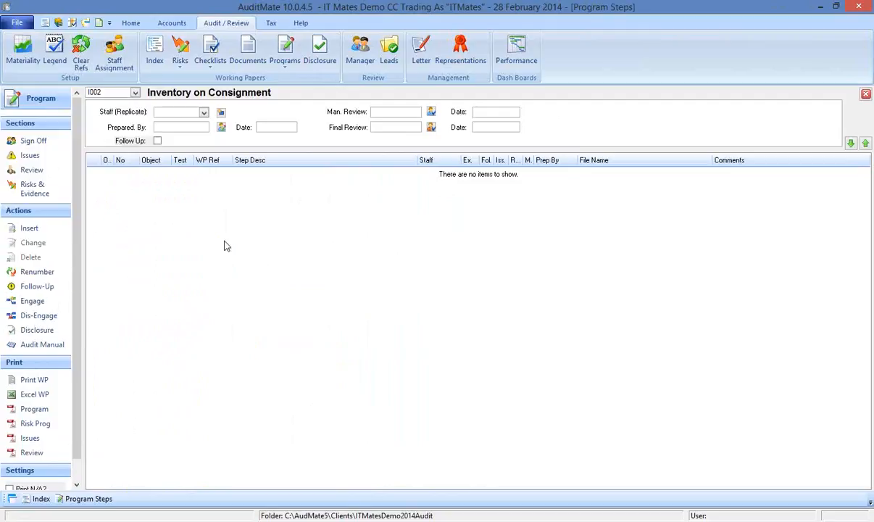
Add a program step with reference I002, line number 1 and description "re ery e ey y ewry y er y y".
left_click(30, 229)
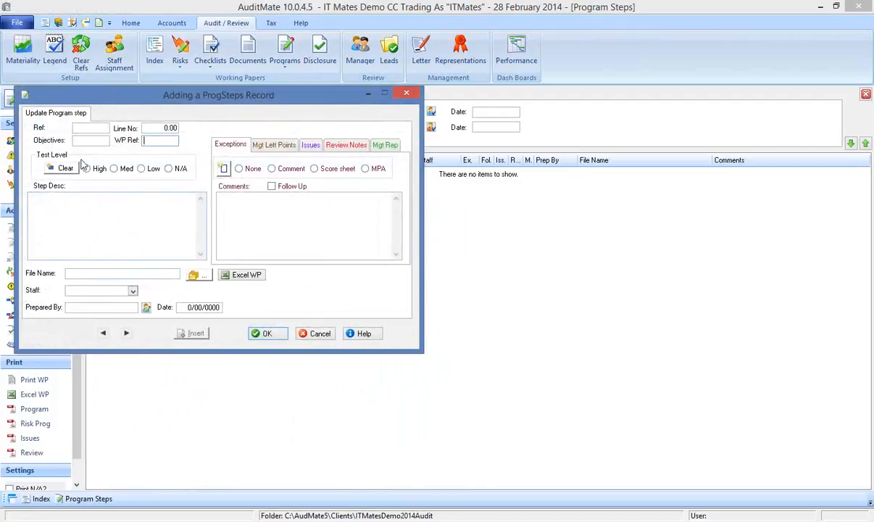
left_click_drag(147, 95, 355, 135)
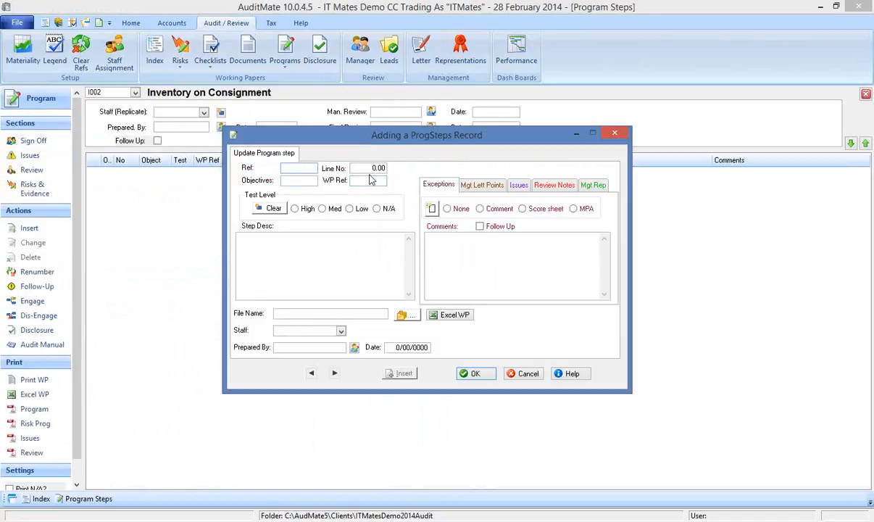
type("I002")
left_click(371, 180)
left_click(385, 167)
type("1")
left_click(280, 253)
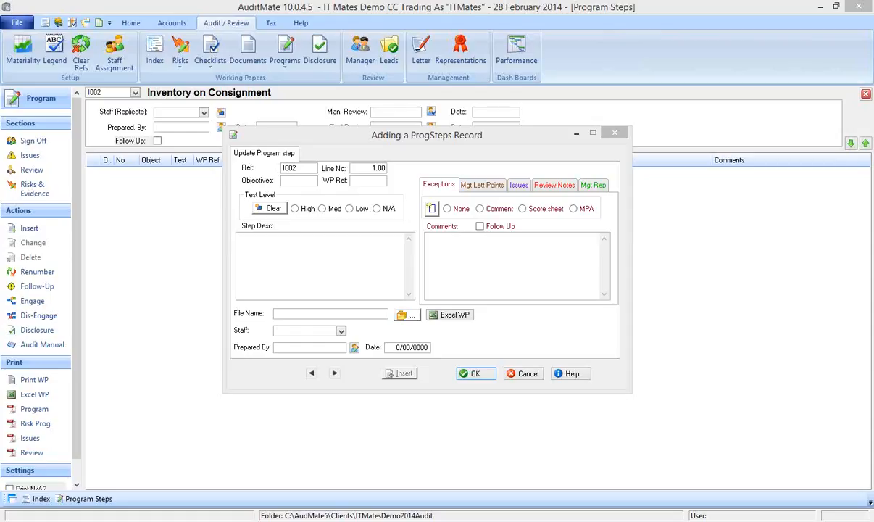
left_click(295, 243)
type("re ery e ey y ewry y er y y")
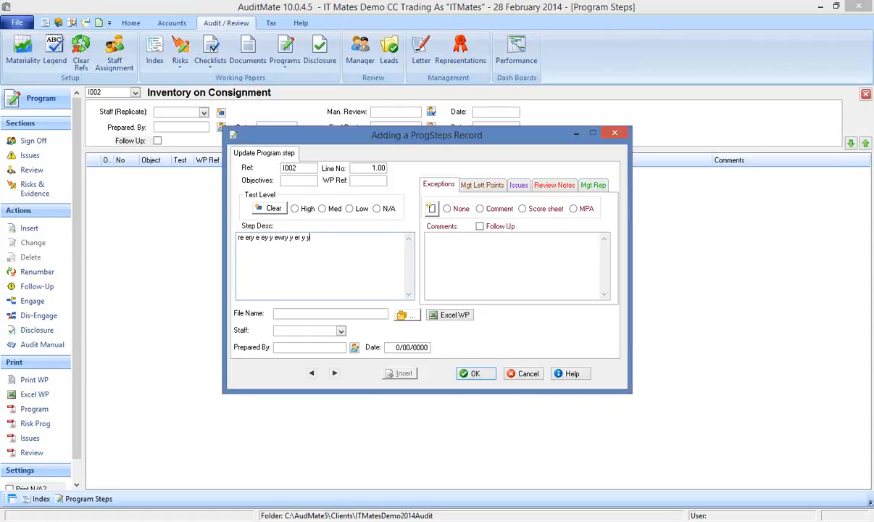
left_click(477, 374)
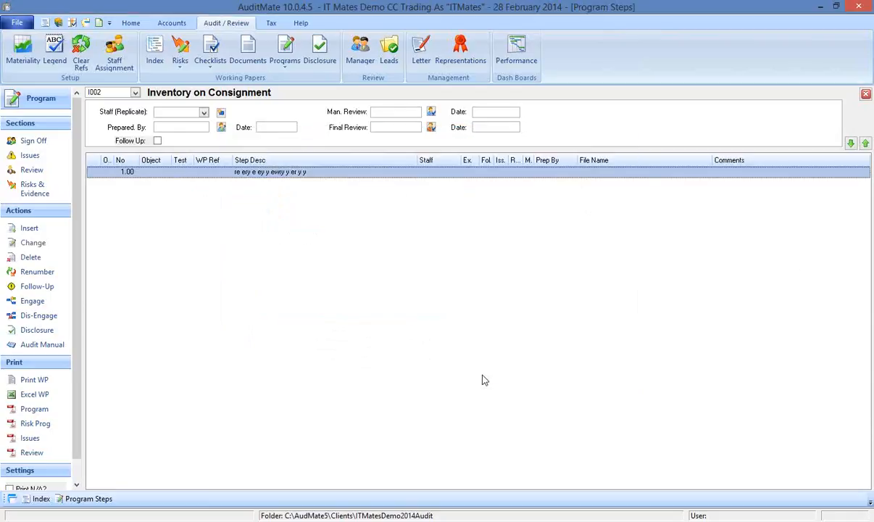
Add a second program step with reference I002, line number 2 and description "wet qerw tr tre ter ter t ert ert er ter".
left_click(29, 229)
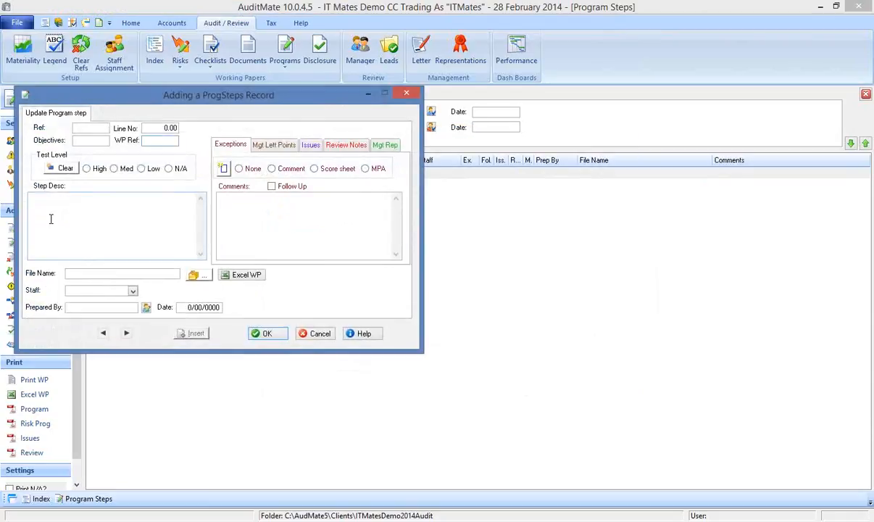
left_click(97, 126)
type("1002")
key("Tab")
left_click(166, 127)
type("2")
key("Tab")
left_click(107, 202)
type("wet")
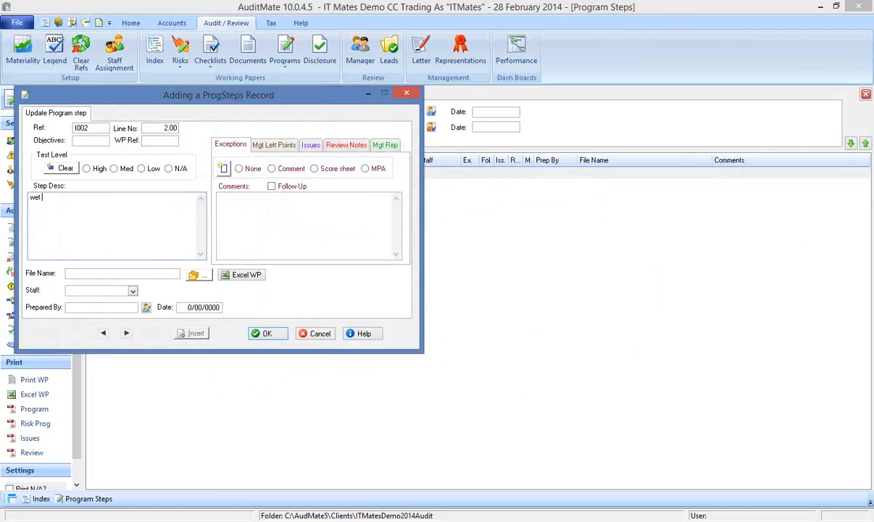
type(" qerw tr tre ter ter t ert ert er ter")
left_click(267, 333)
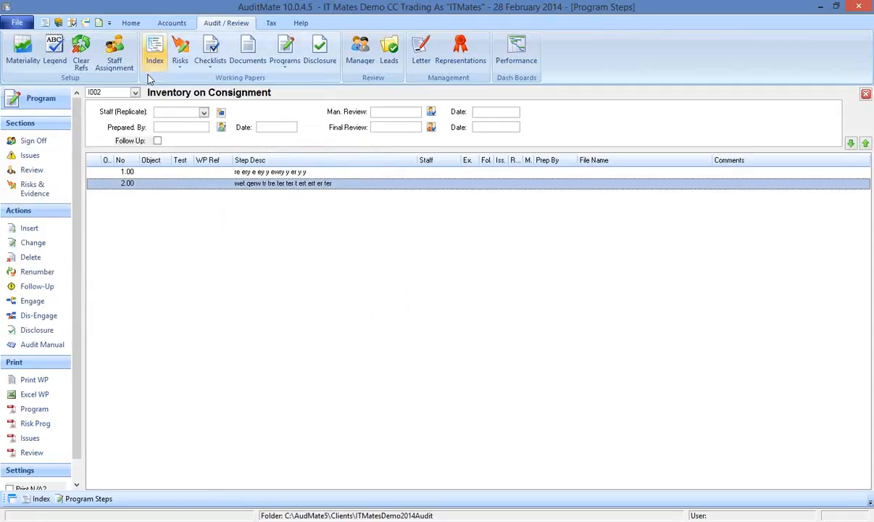
Display the L101 Bank & Cash Equivalents program and select its step 9.00.
left_click(135, 93)
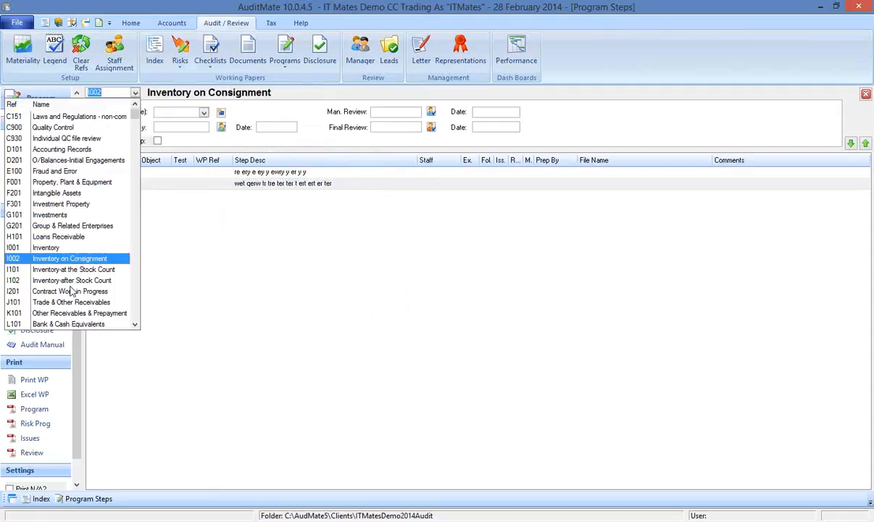
left_click(69, 324)
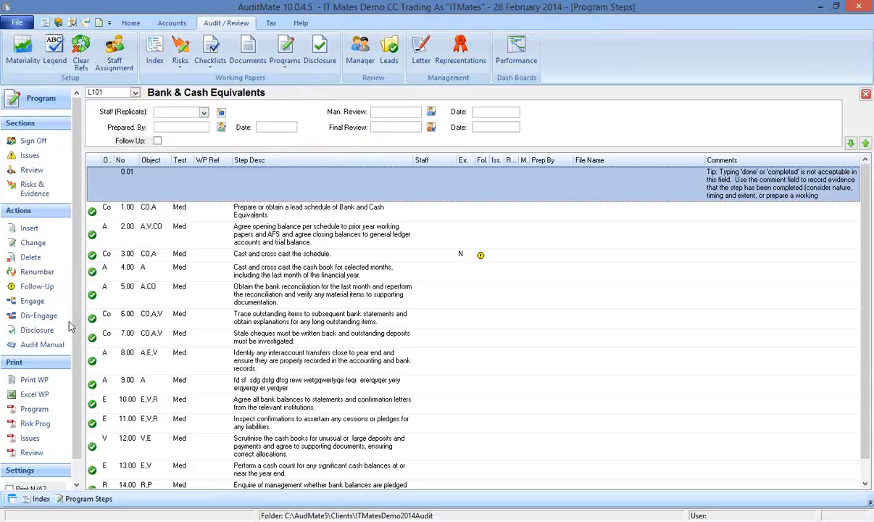
left_click(200, 388)
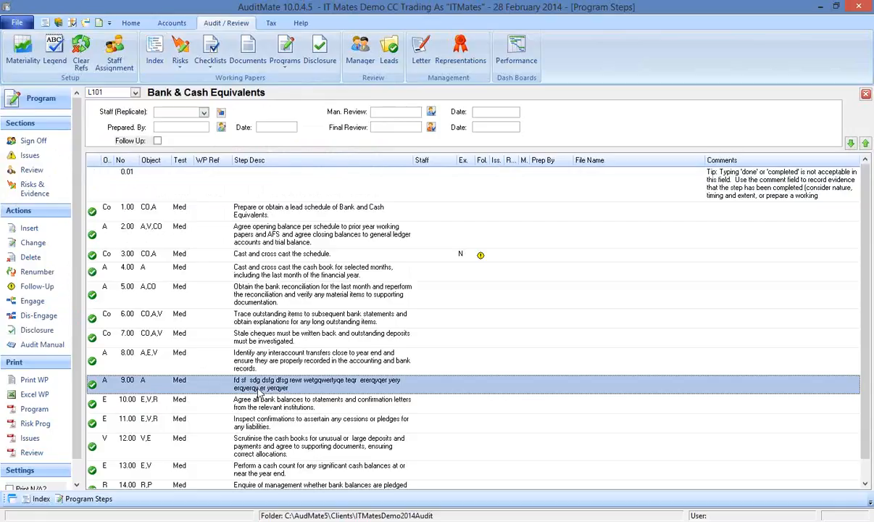
Close the current client without a backup and create a new client folder named GroupCo2.
left_click(859, 6)
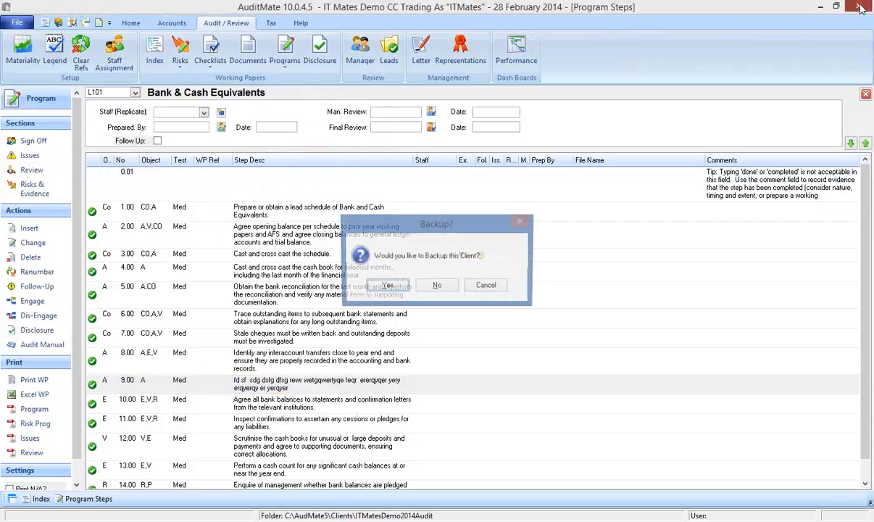
left_click(436, 286)
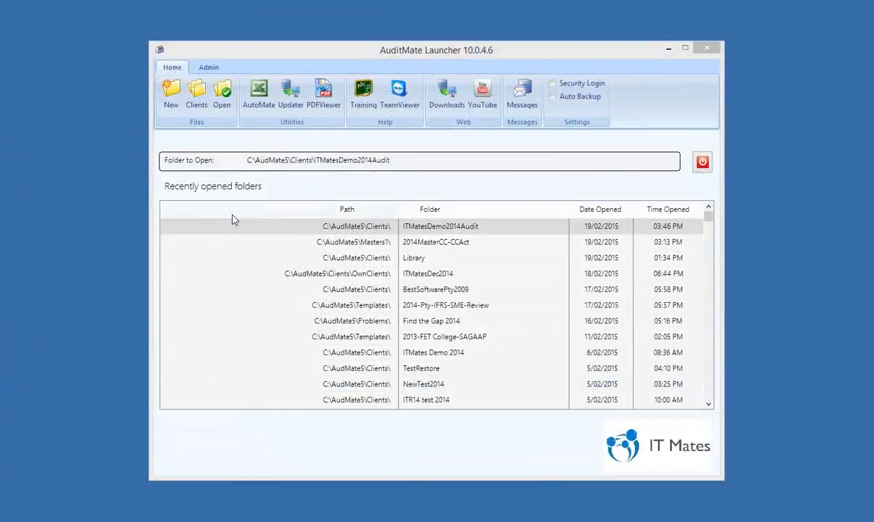
left_click(172, 103)
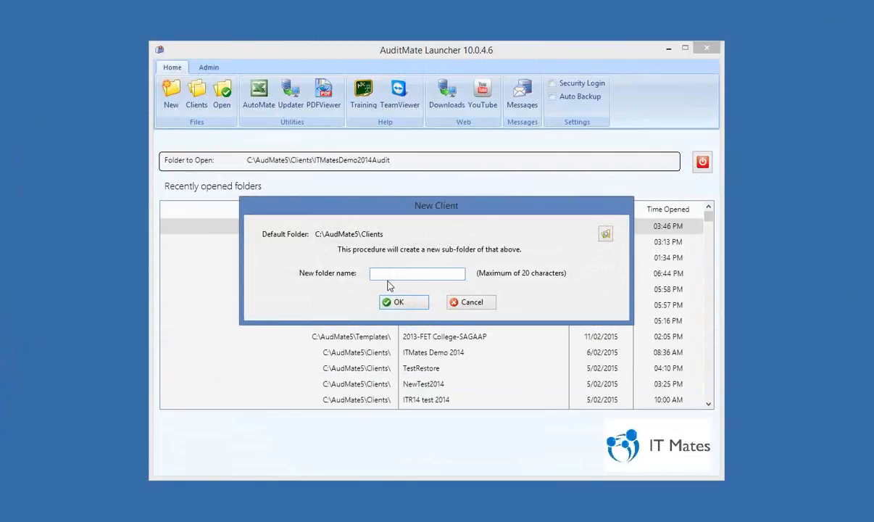
type("GroupCo2")
key("Return")
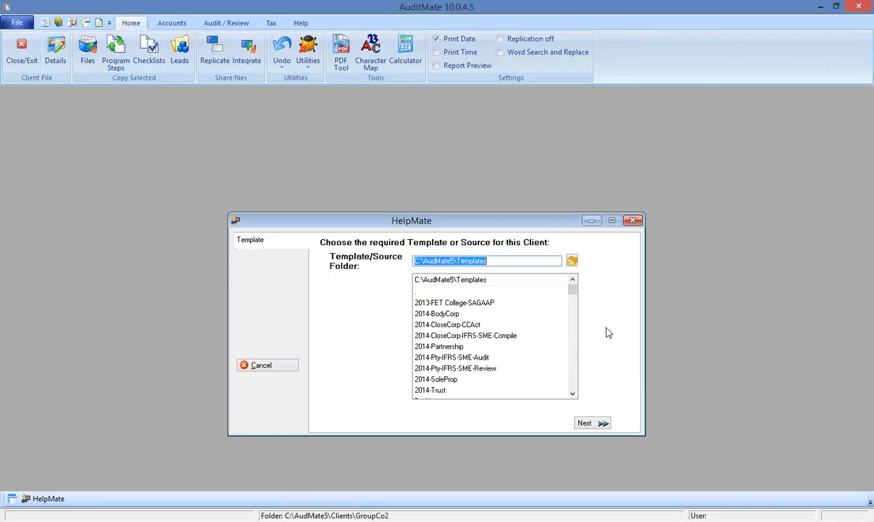
Choose the Masters folder's 2014-Pty-IFRS-SME-Audit as the template source and copy its files into the new client.
left_click(572, 261)
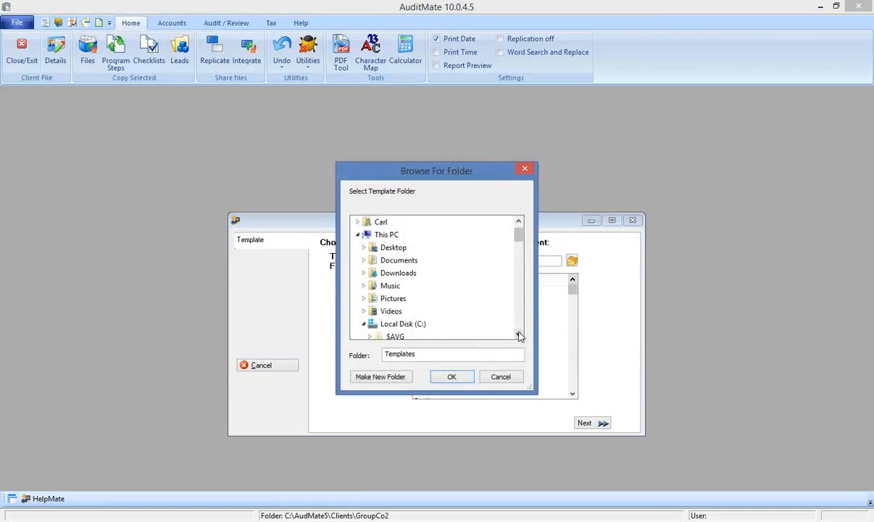
left_click(519, 336)
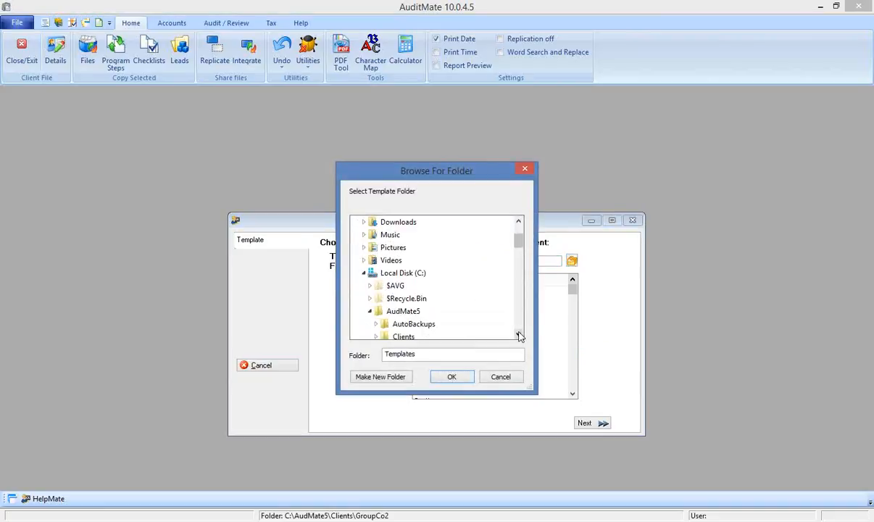
left_click(519, 335)
left_click(519, 336)
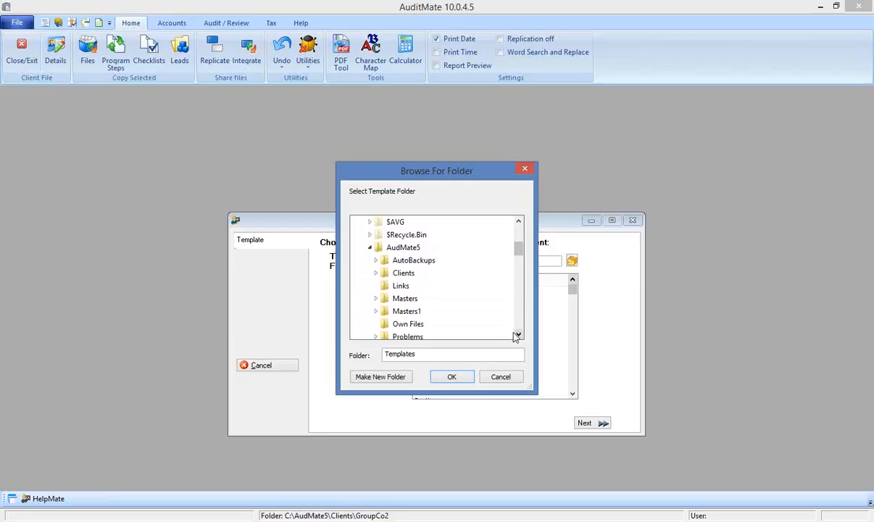
left_click(403, 299)
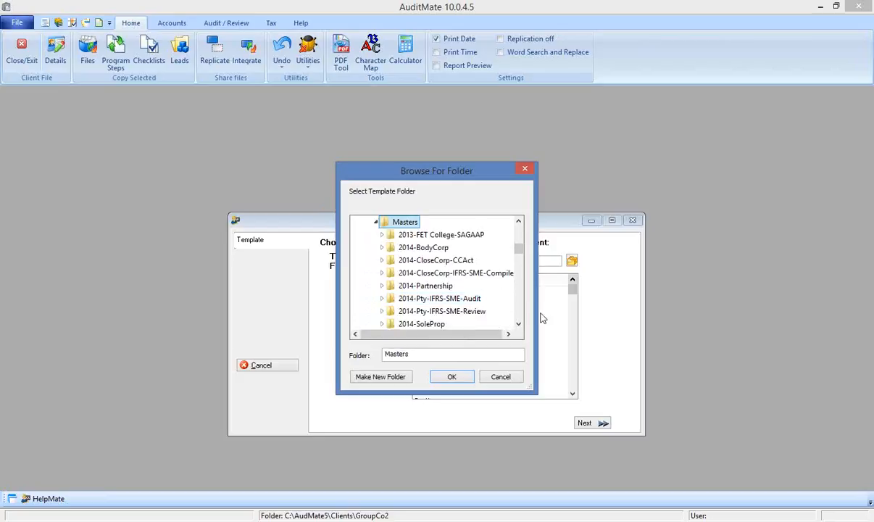
left_click(441, 298)
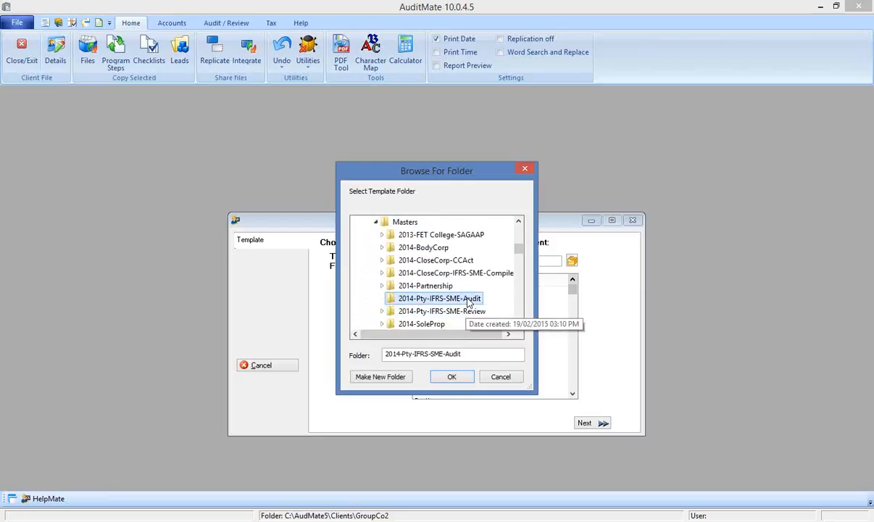
left_click(454, 378)
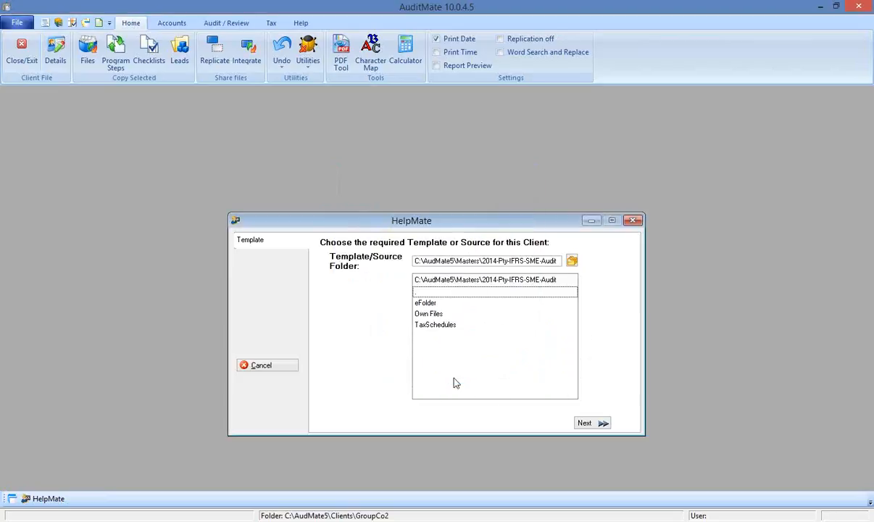
left_click(589, 424)
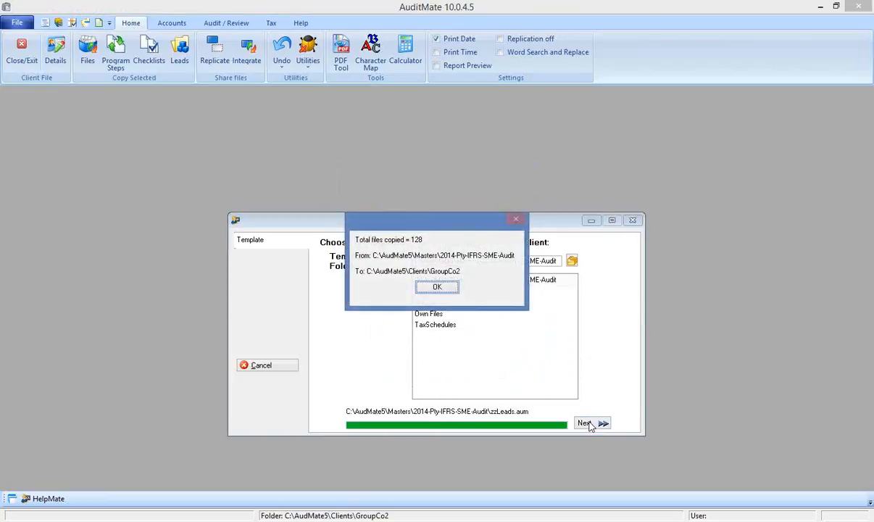
left_click(435, 287)
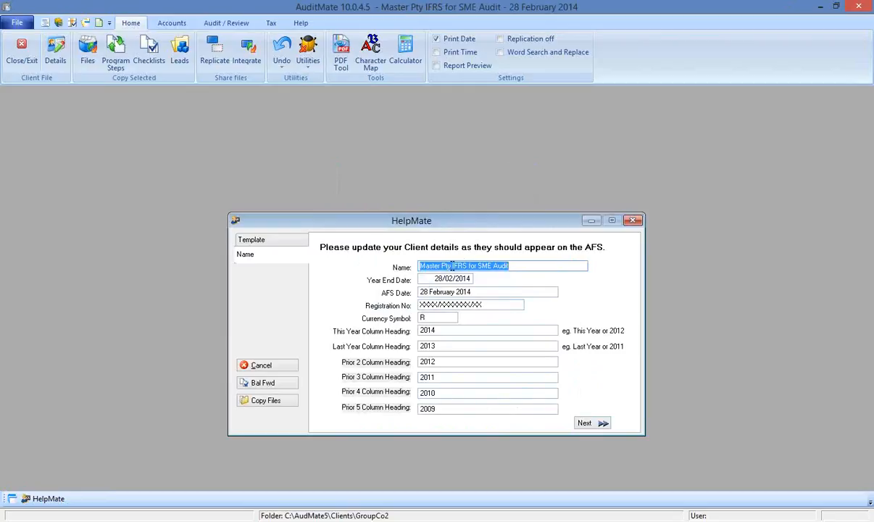
Name the new client Group Company 2 Pty Ltd and leave the setup assistant without importing accounts.
type("Gro")
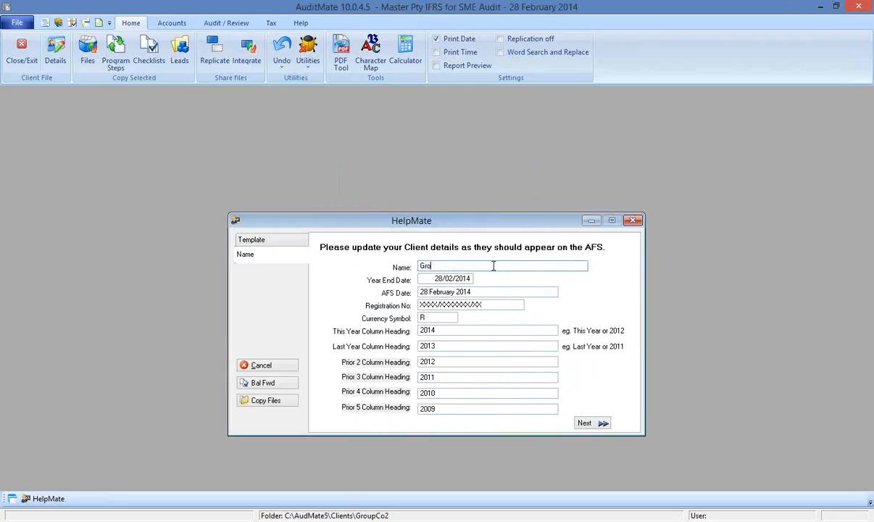
type("up Company 2 Pty Ltd")
left_click(584, 424)
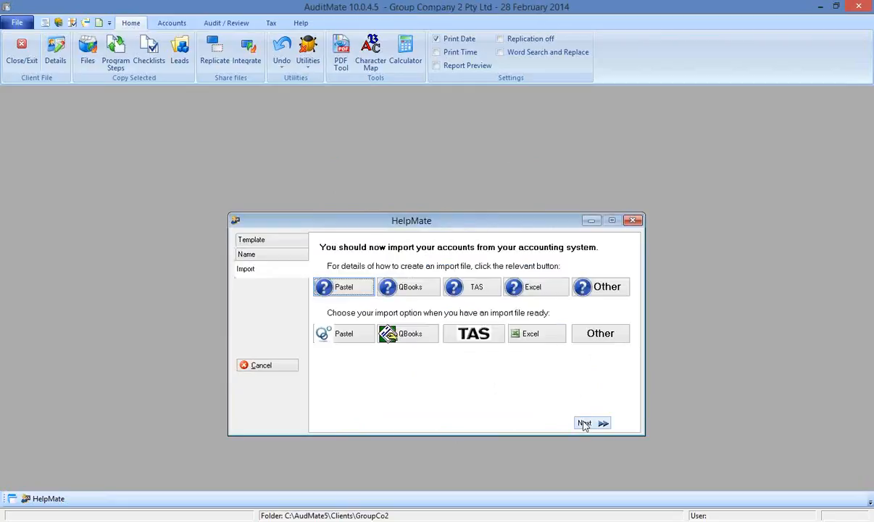
left_click(259, 366)
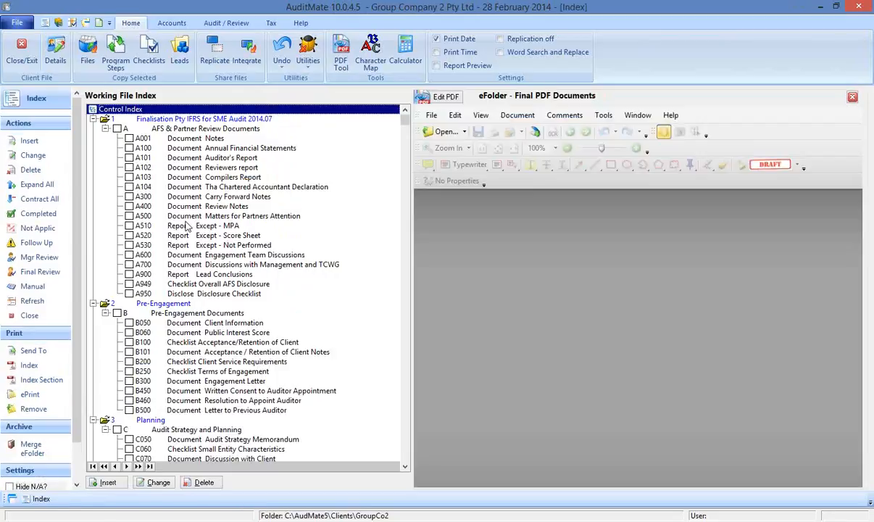
Review the new client's L101 Bank & Cash Equivalents program around step 9.00, and close the program.
left_click(225, 25)
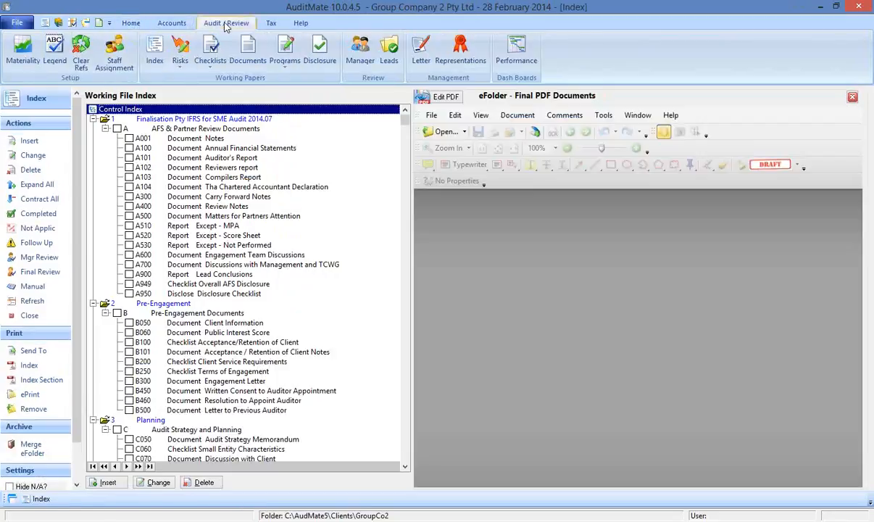
left_click(284, 50)
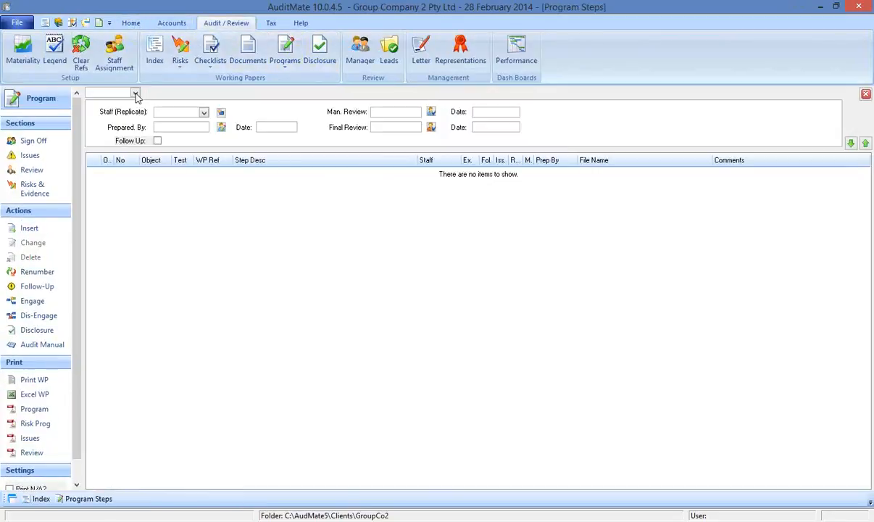
left_click(136, 93)
type("l")
key("Return")
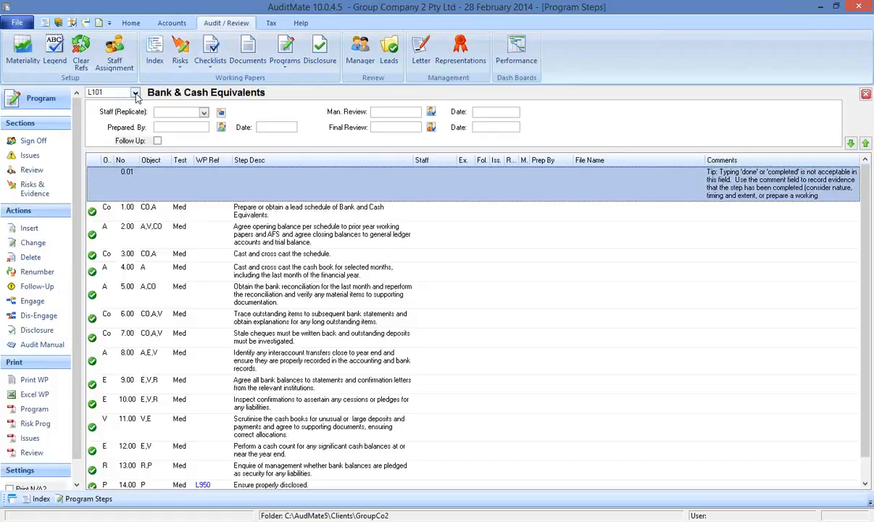
left_click(248, 390)
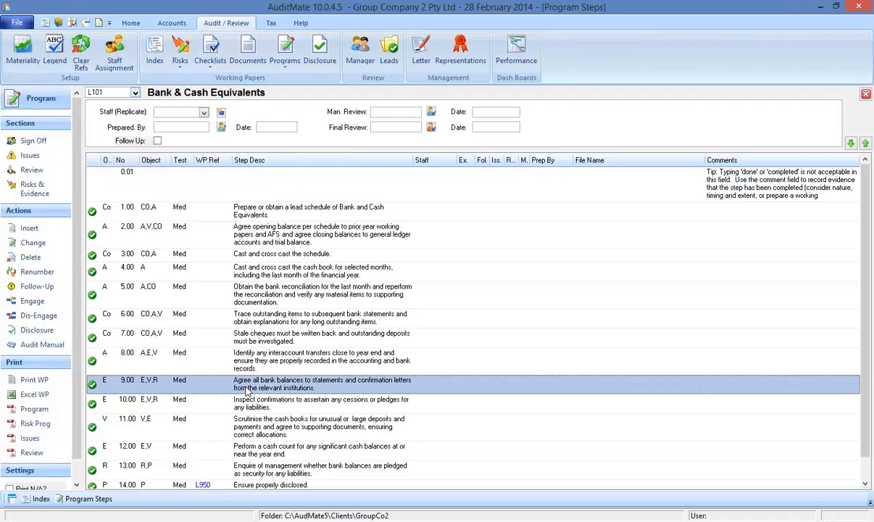
key("Escape")
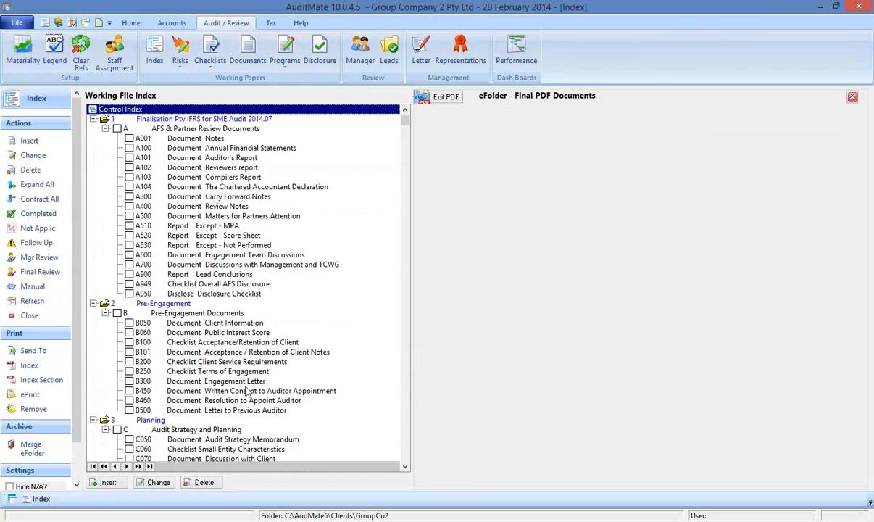
Start copying selected program steps with L101 Bank & Cash Equivalents as the receiving section.
left_click(134, 26)
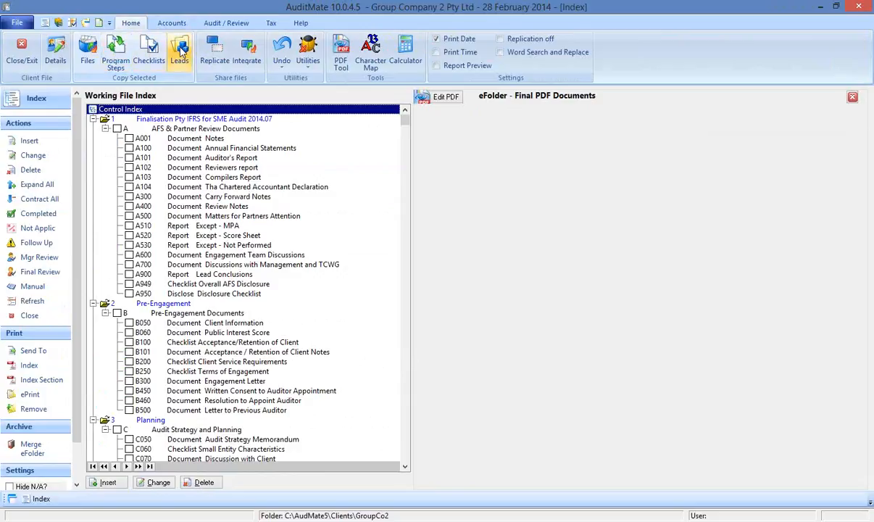
left_click(116, 57)
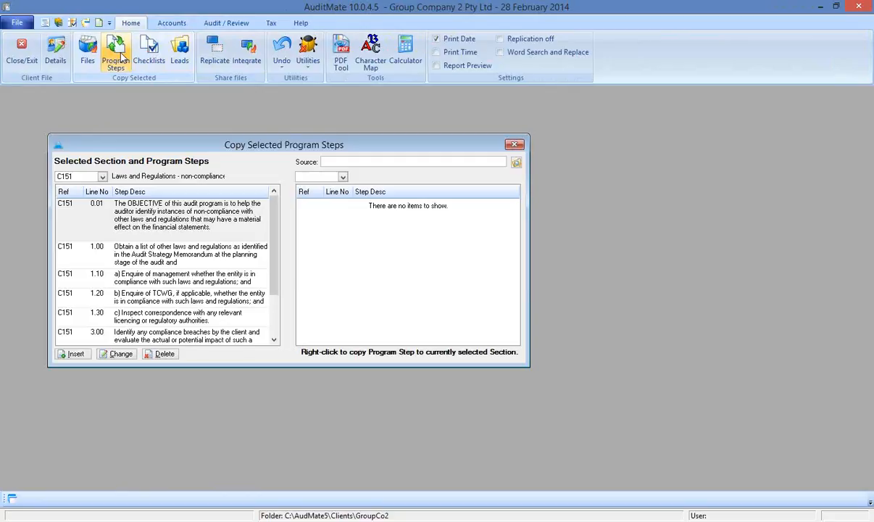
left_click(103, 176)
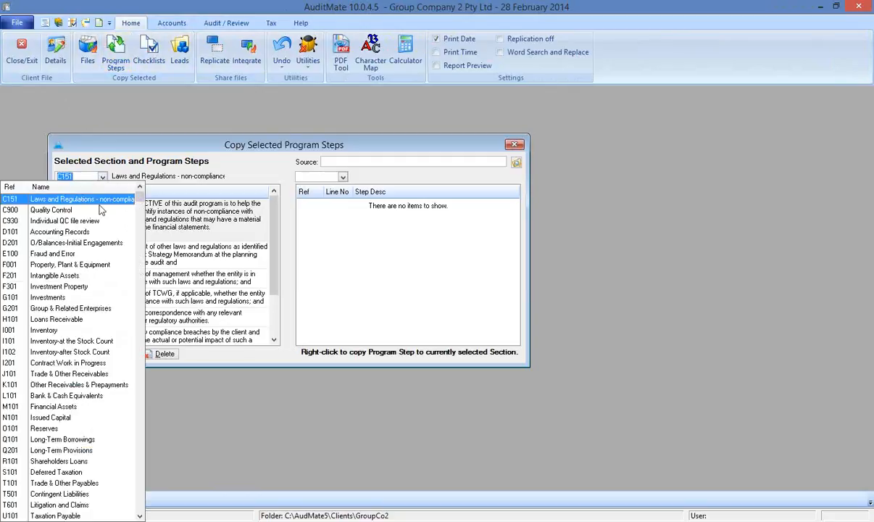
left_click(50, 395)
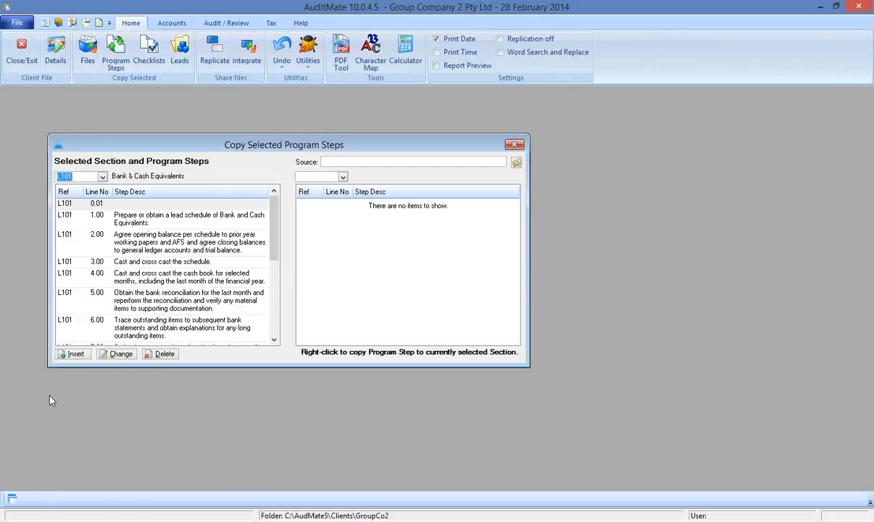
scroll(274, 340, "down", 5)
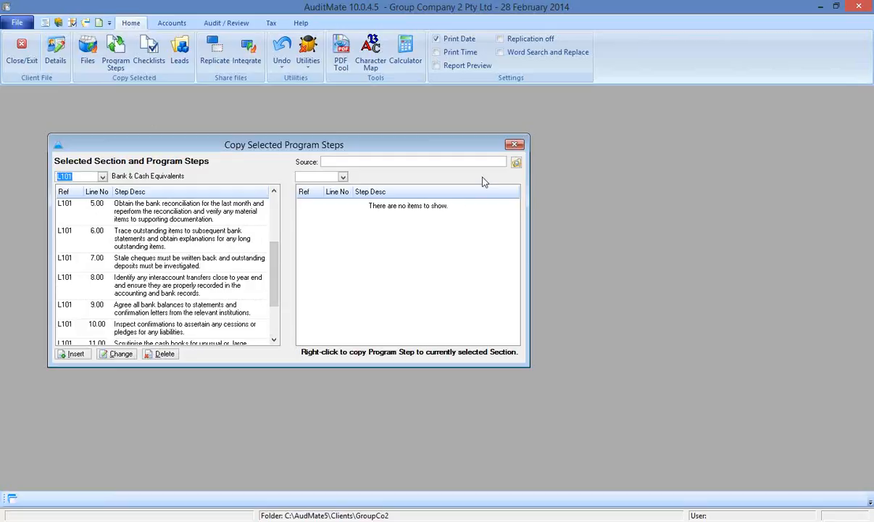
Set the ITMatesDemo2014Audit client folder as the source for the program steps.
left_click(516, 164)
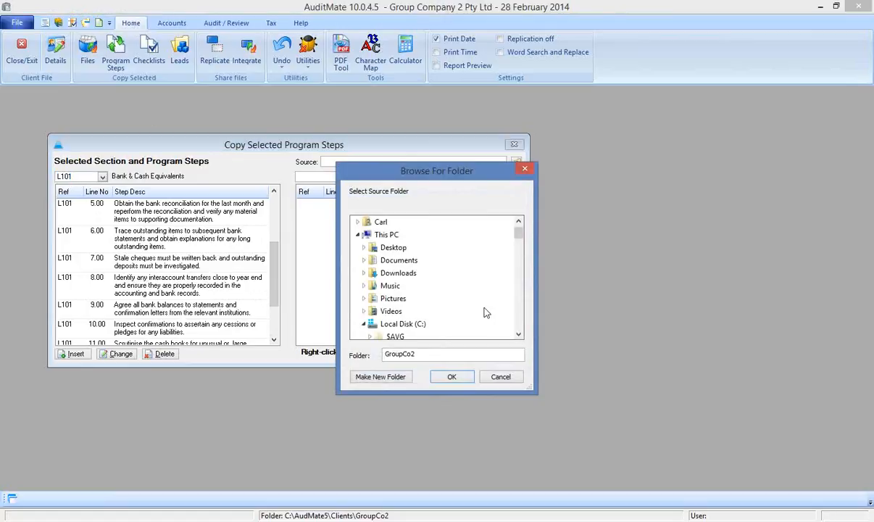
left_click(519, 335)
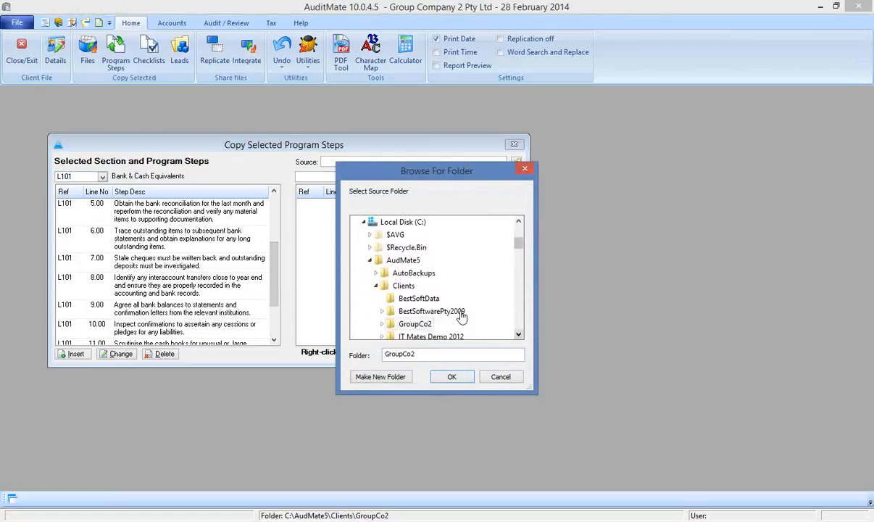
left_click(519, 335)
left_click(519, 335)
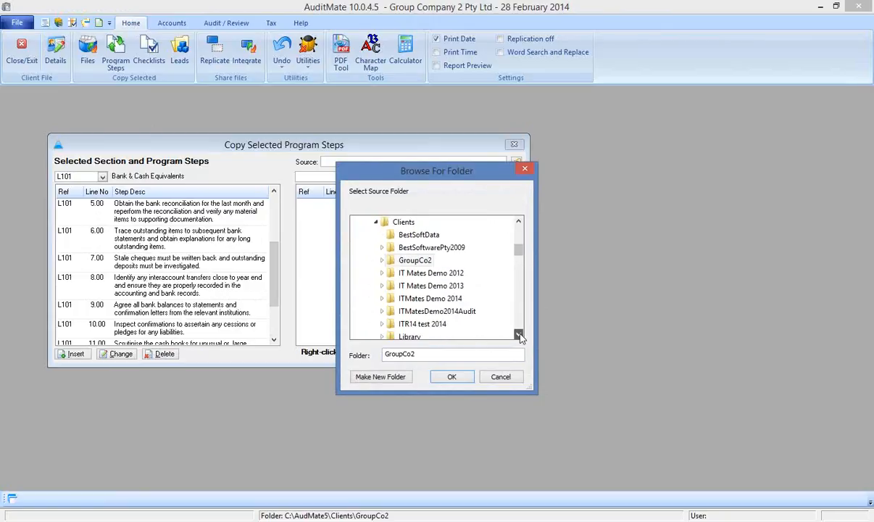
left_click(464, 313)
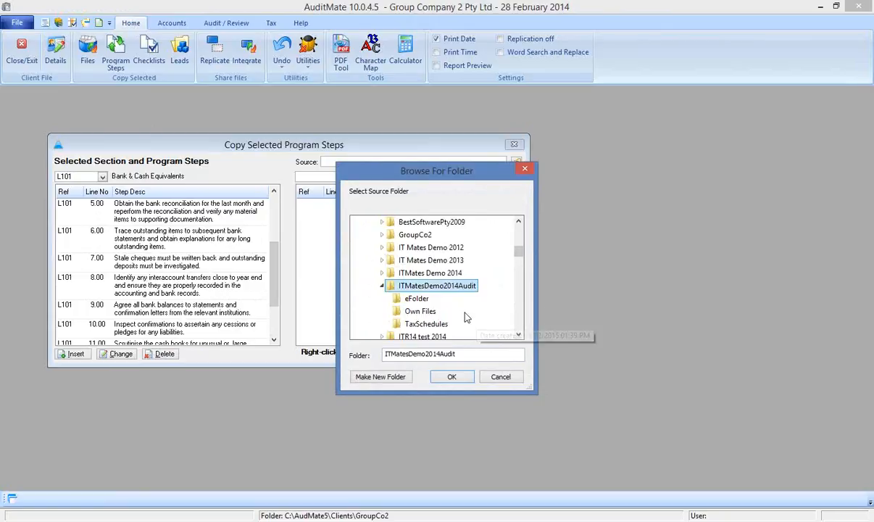
left_click(452, 377)
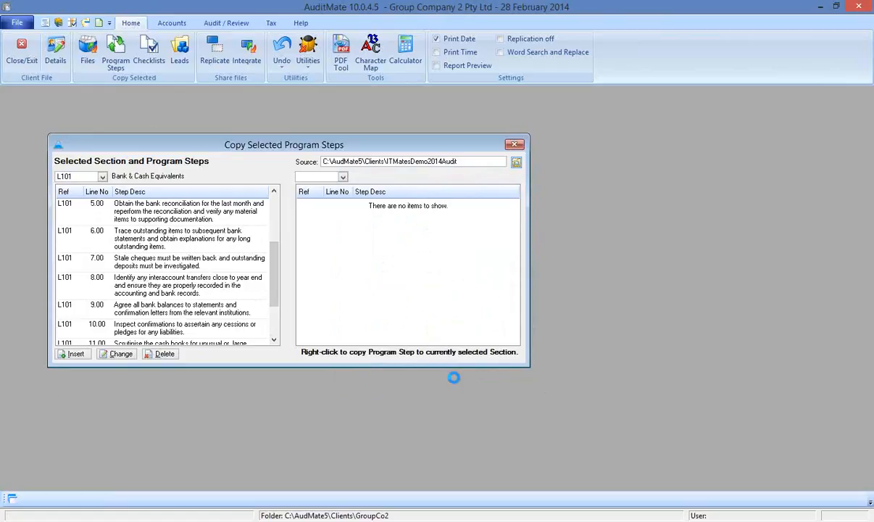
Copy custom step 9.00, beginning "fd sf sdg dsfg", from the source's L101 Bank & Cash Equivalents into the client's L101 section.
left_click(342, 177)
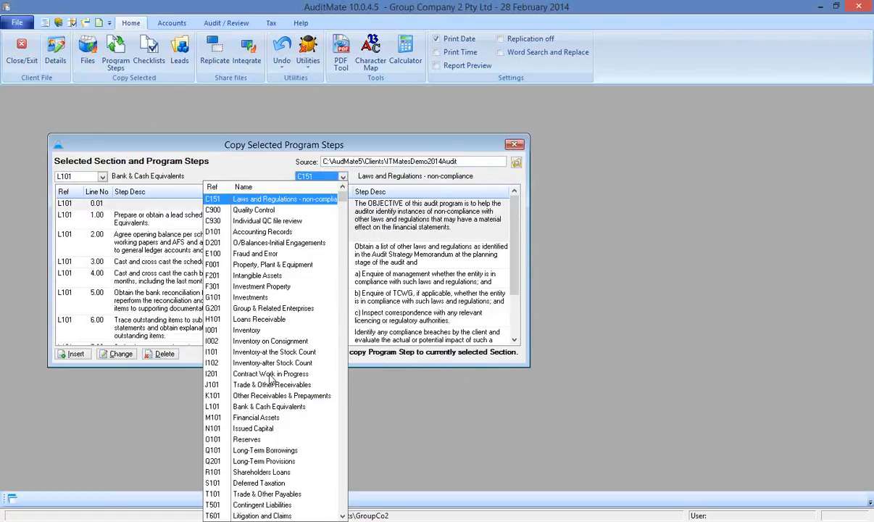
left_click(265, 407)
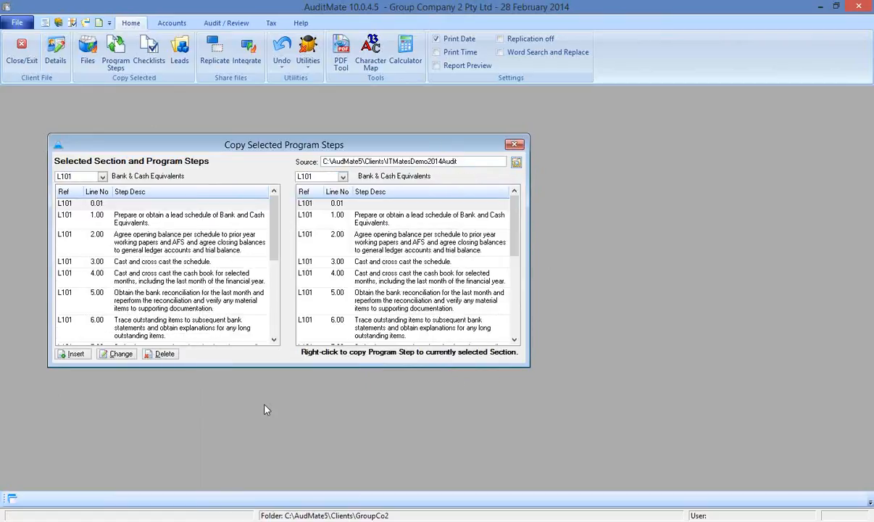
left_click(514, 339)
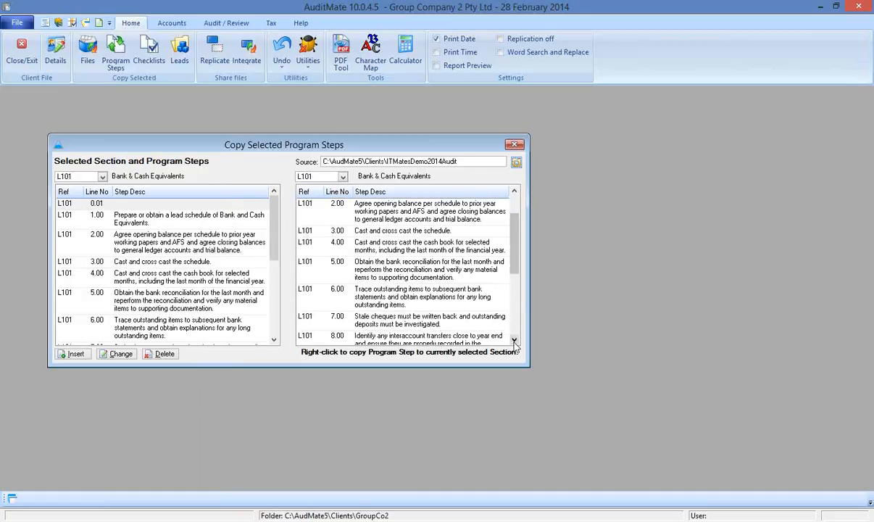
left_click(514, 339)
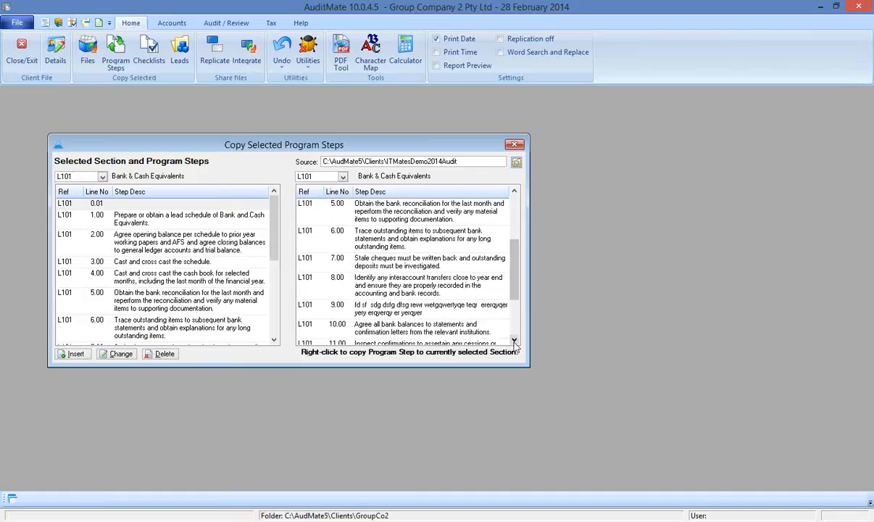
left_click(384, 315)
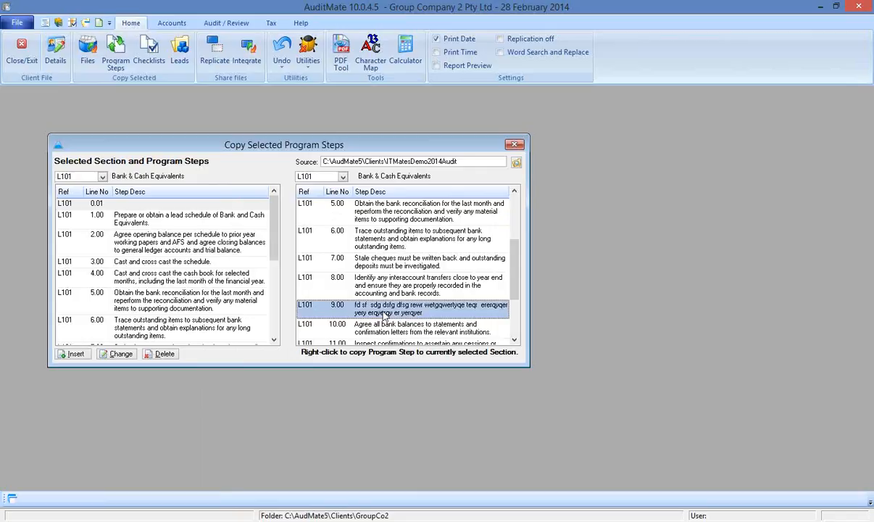
right_click(391, 314)
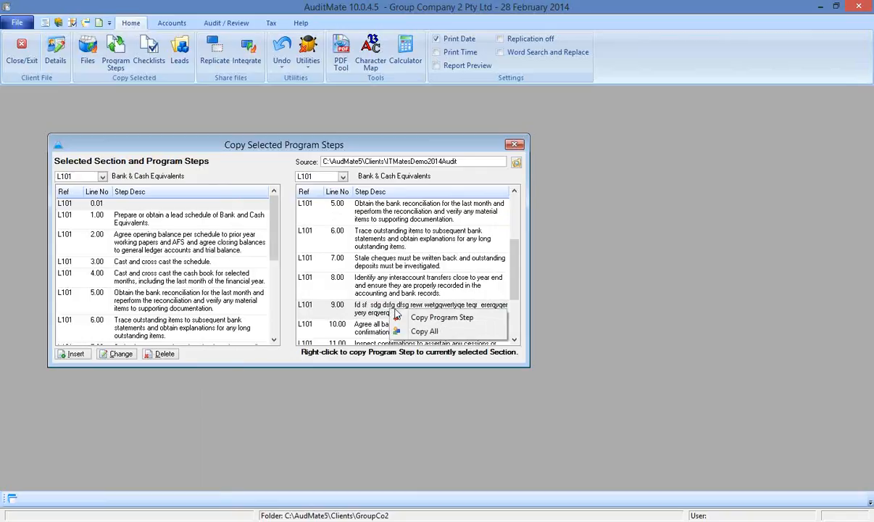
left_click(444, 319)
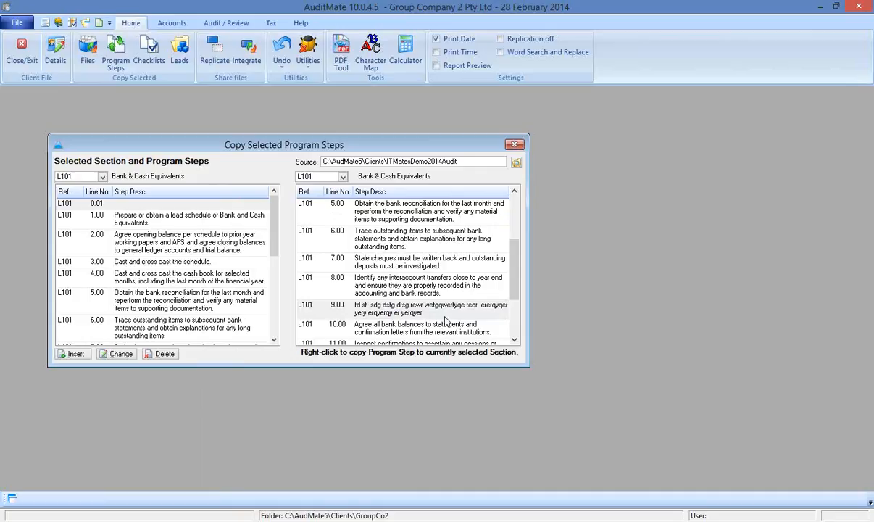
Look through the client's L101 section for the copied custom step and select it.
left_click(274, 340)
left_click(274, 340)
left_click(274, 340)
left_click(274, 340)
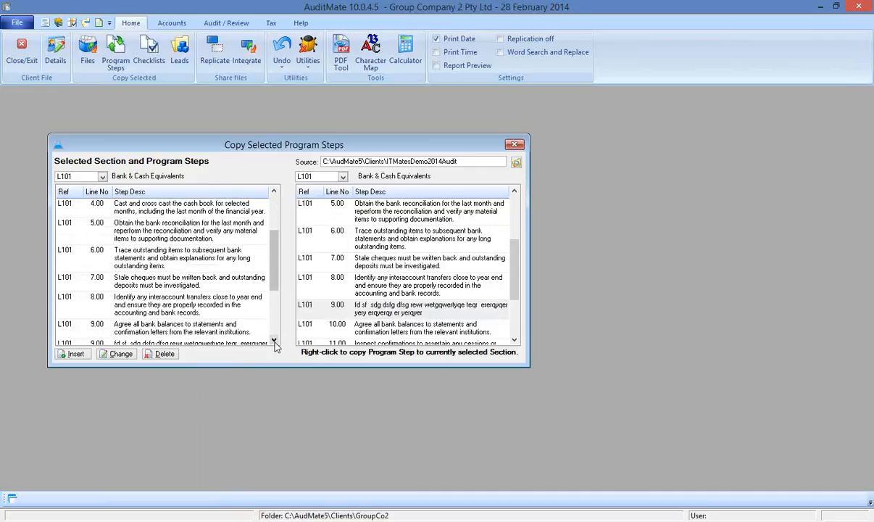
left_click(274, 341)
left_click(274, 341)
left_click(274, 341)
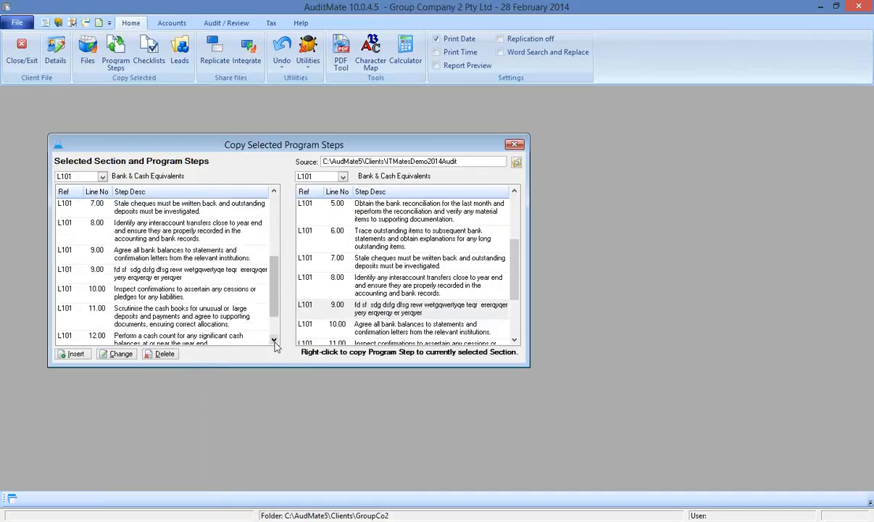
left_click(128, 275)
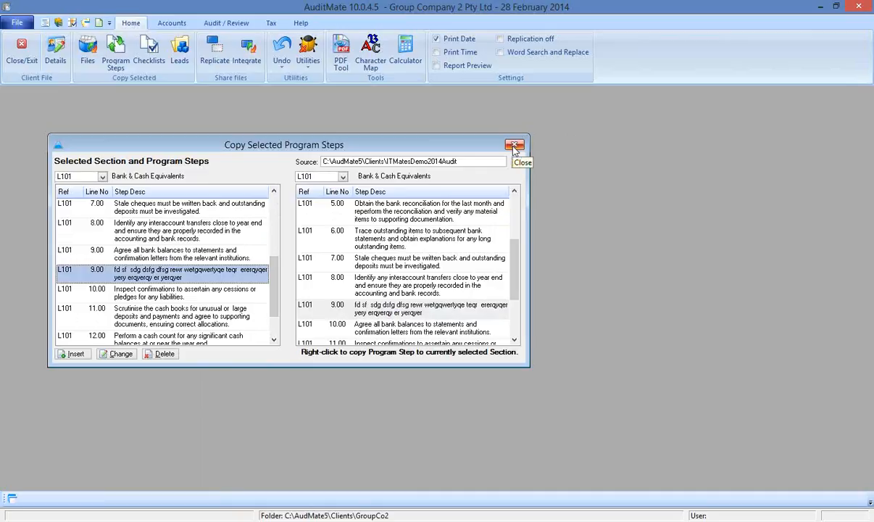
Copy all program steps from the source's I002 Inventory on Consignment into the client's I001 Inventory section.
left_click(343, 177)
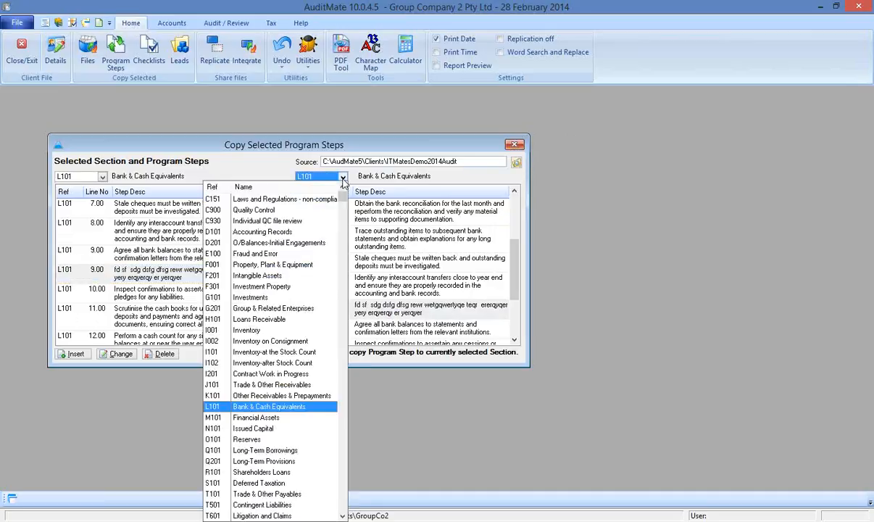
left_click(247, 342)
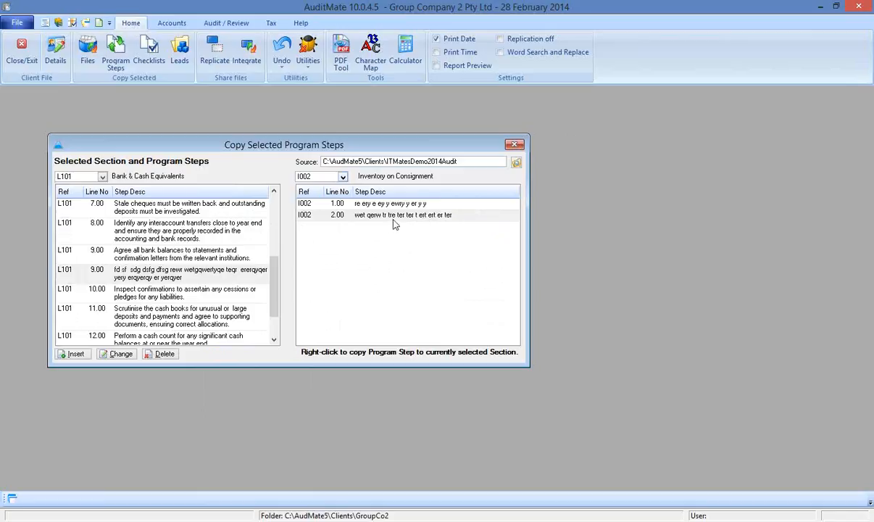
left_click(103, 177)
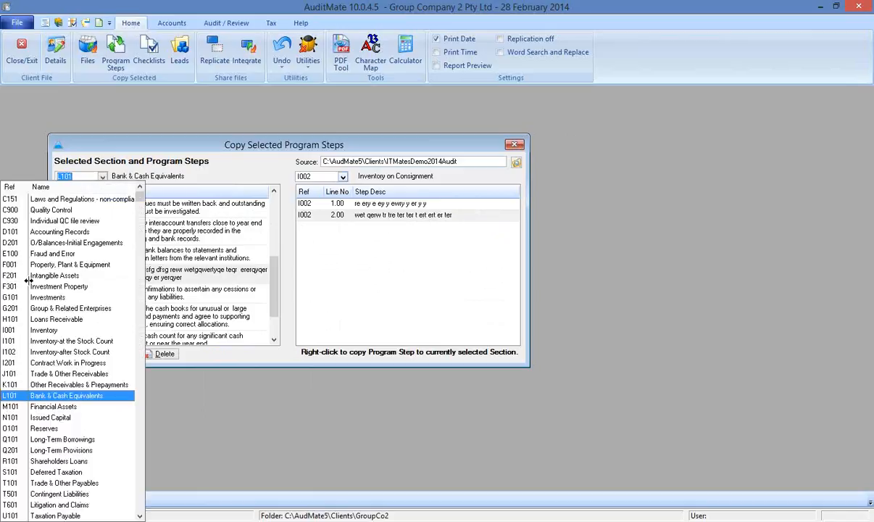
left_click(40, 333)
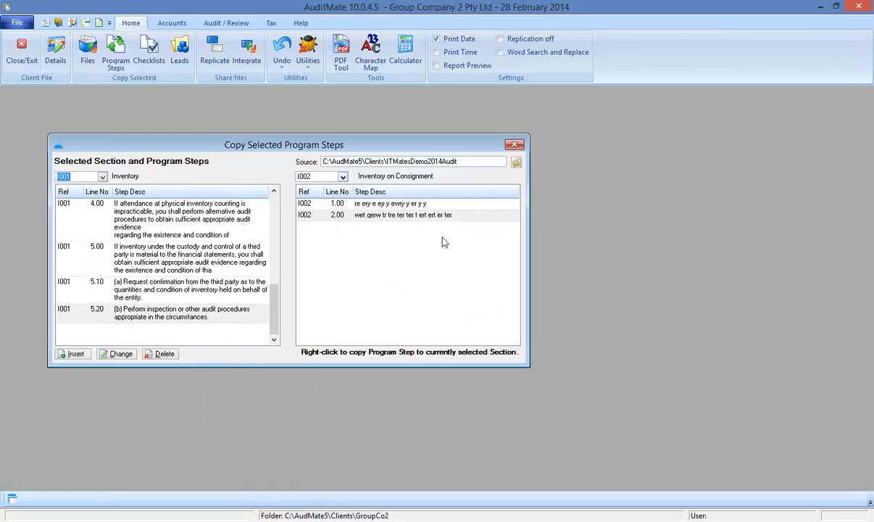
right_click(398, 218)
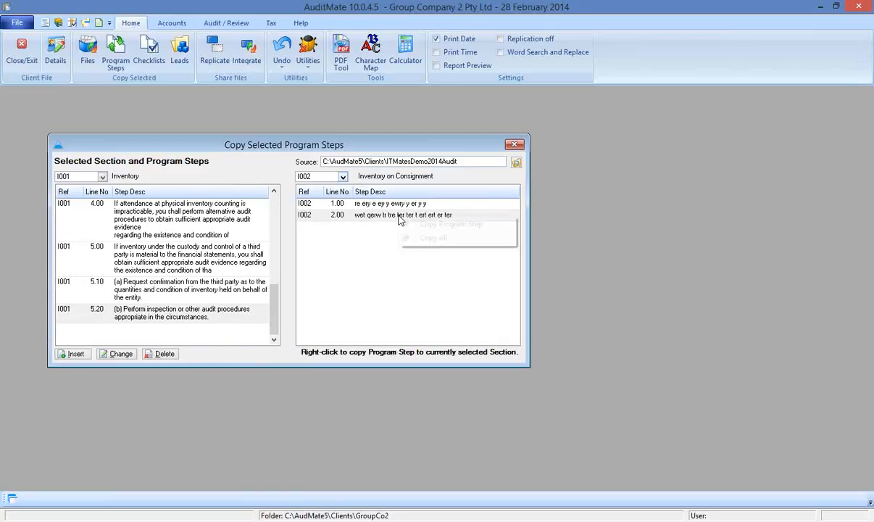
left_click(432, 240)
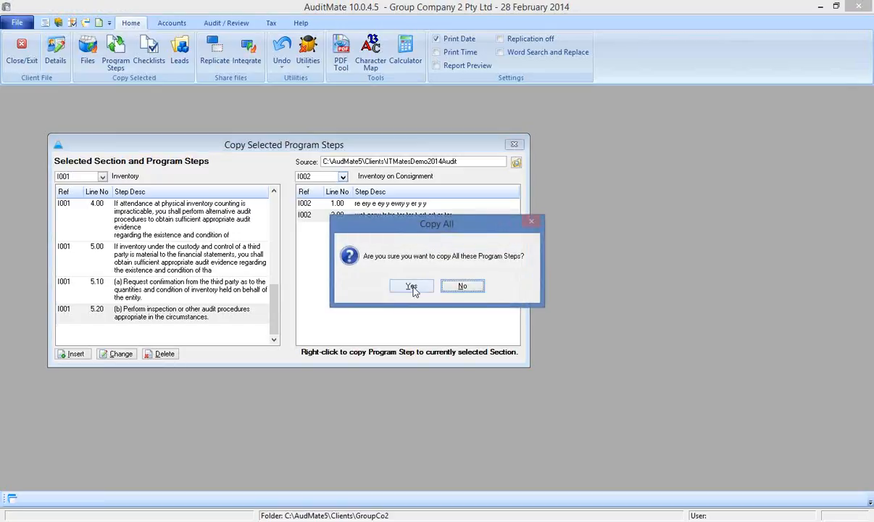
left_click(412, 287)
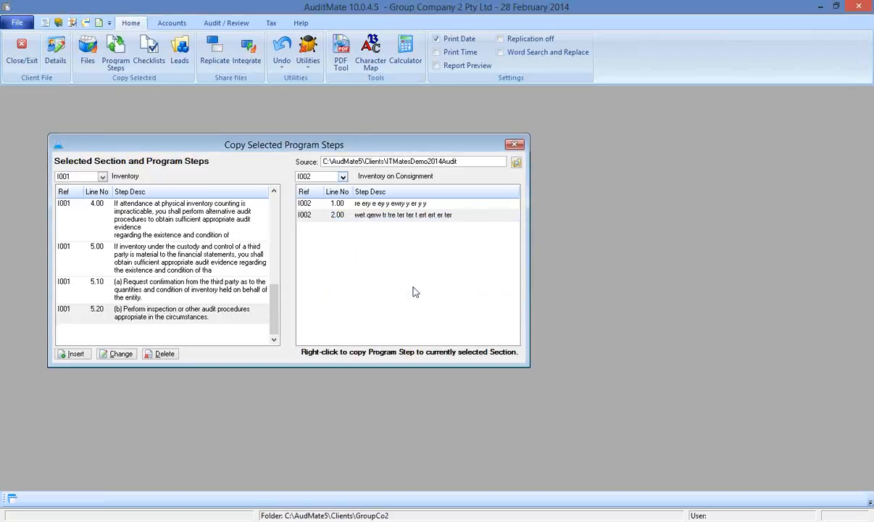
View the client's I002 Inventory on Consignment program steps, then close the program step copying window.
left_click(102, 176)
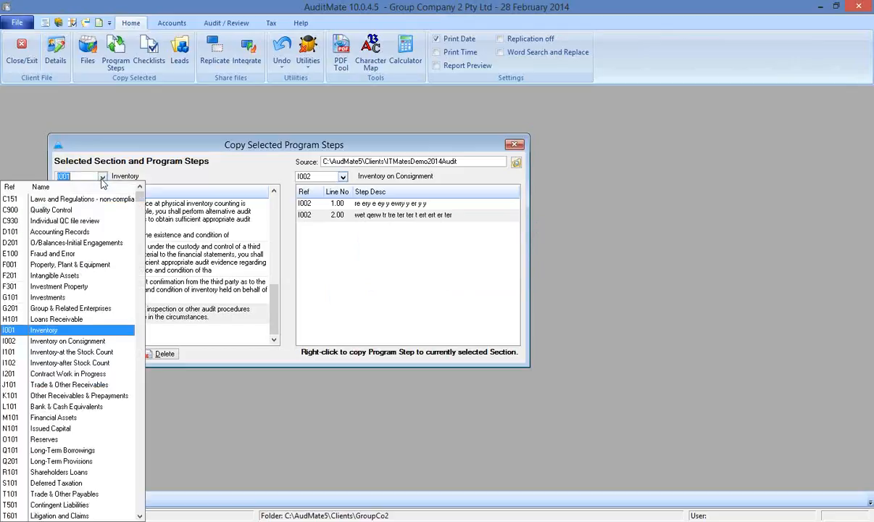
left_click(55, 324)
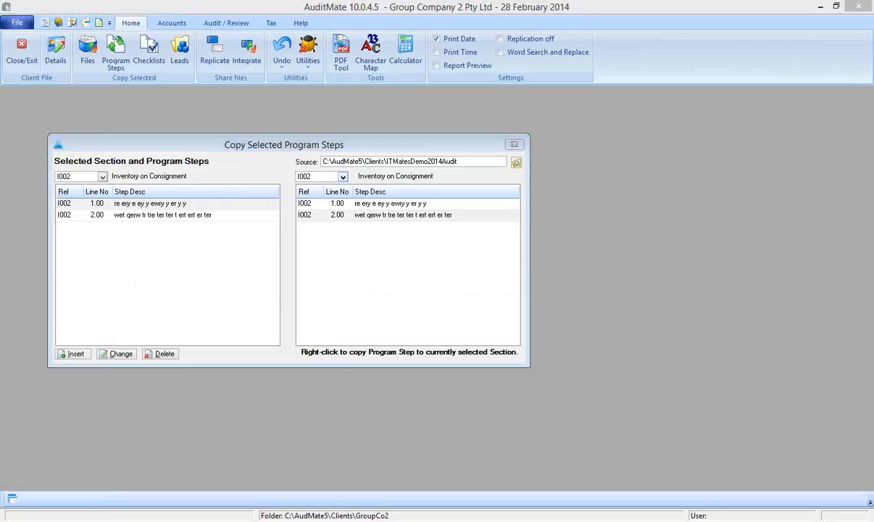
left_click(514, 144)
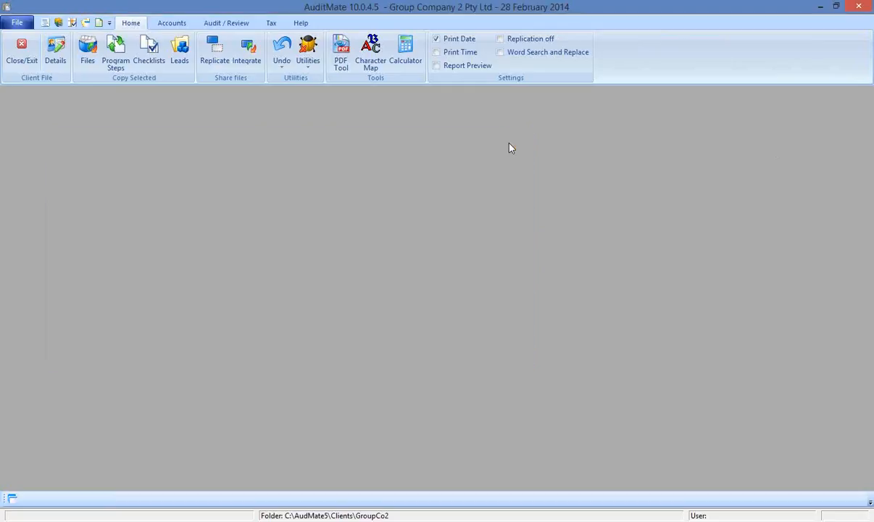
Renumber the audit steps in the client's L101 Bank & Cash Equivalents program, check the custom step, and close the program.
left_click(207, 26)
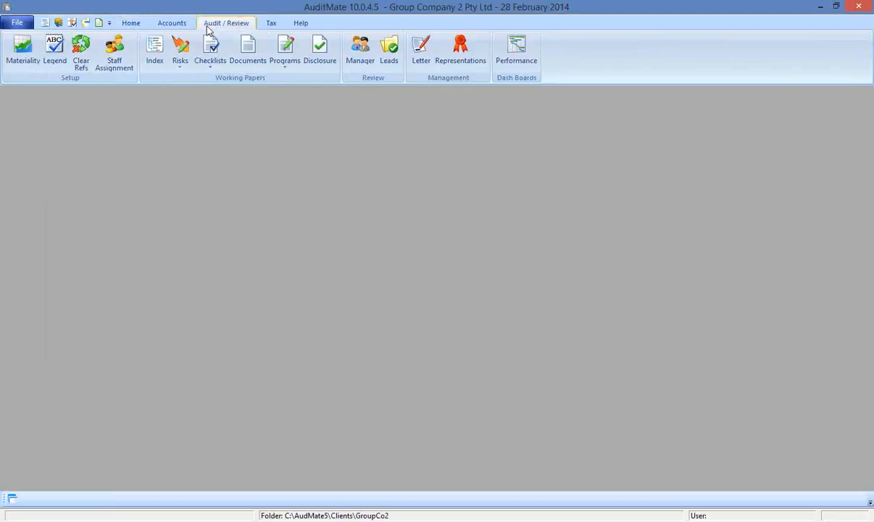
left_click(285, 48)
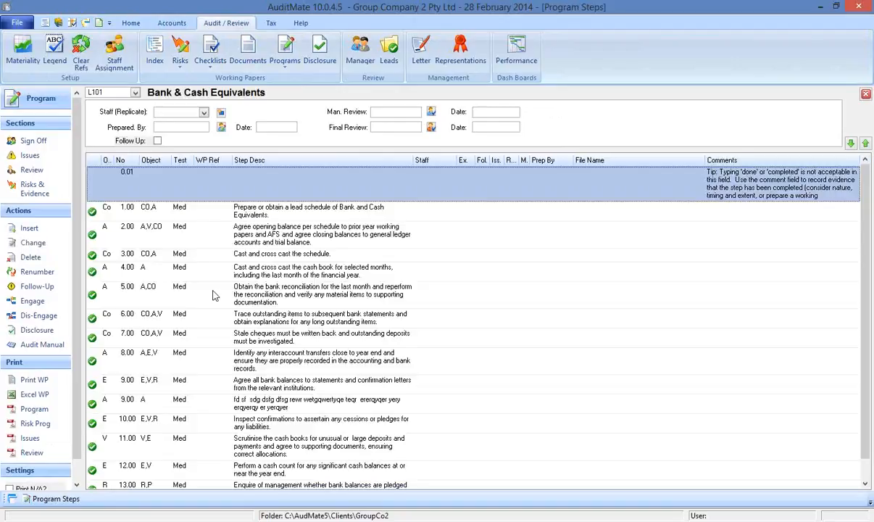
left_click(34, 272)
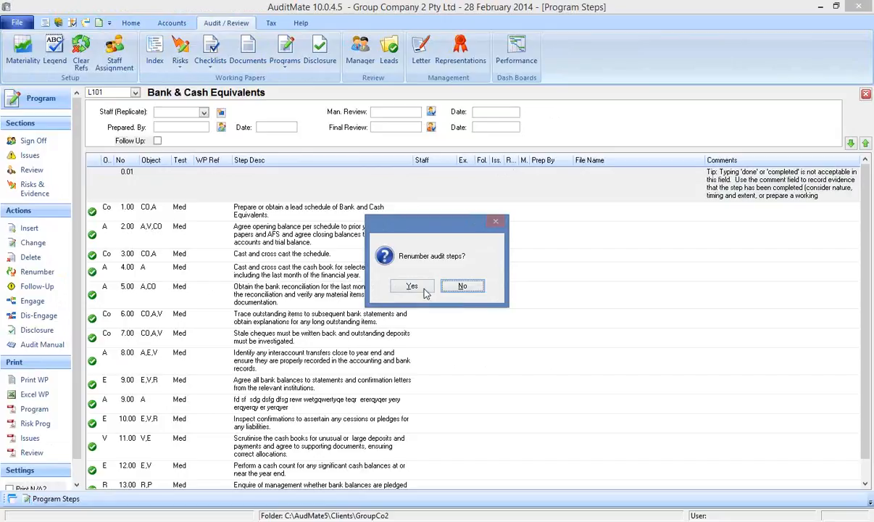
left_click(410, 287)
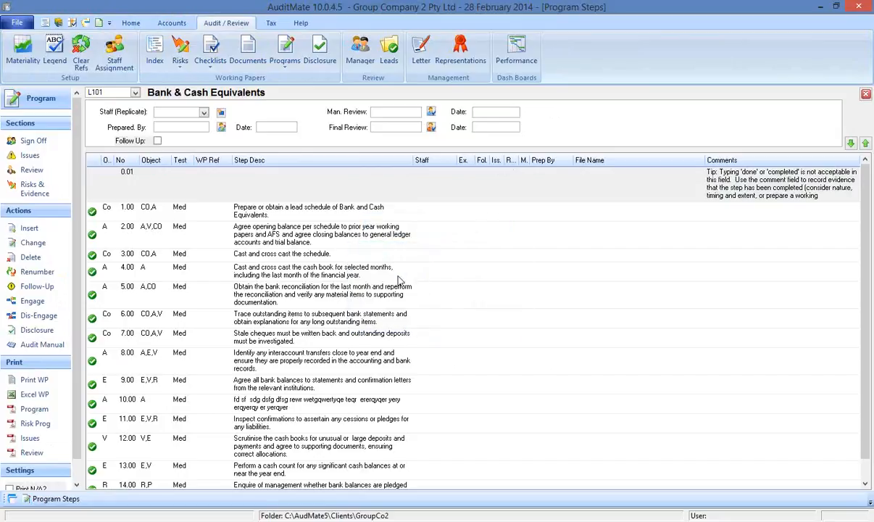
left_click(253, 408)
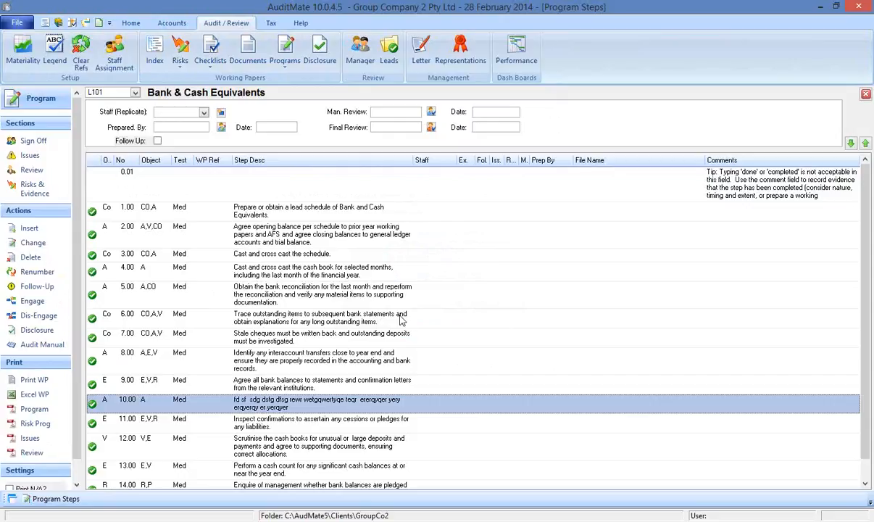
left_click(866, 95)
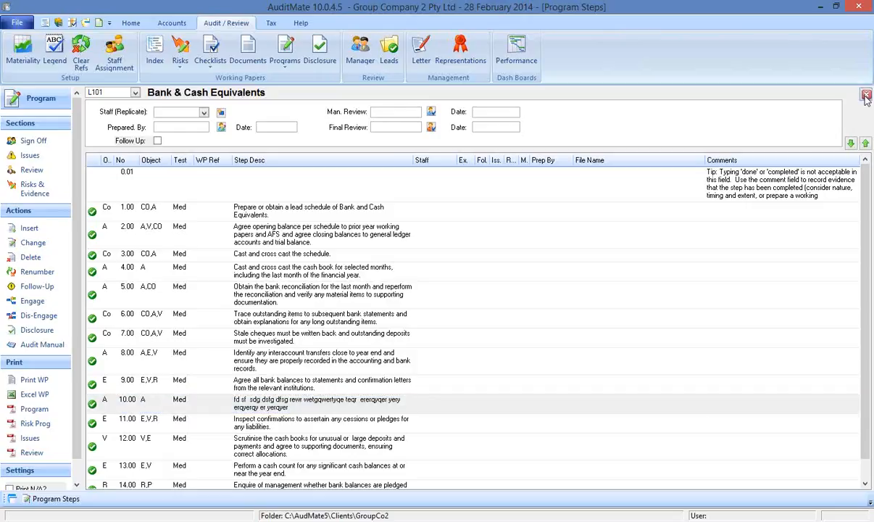
left_click(866, 96)
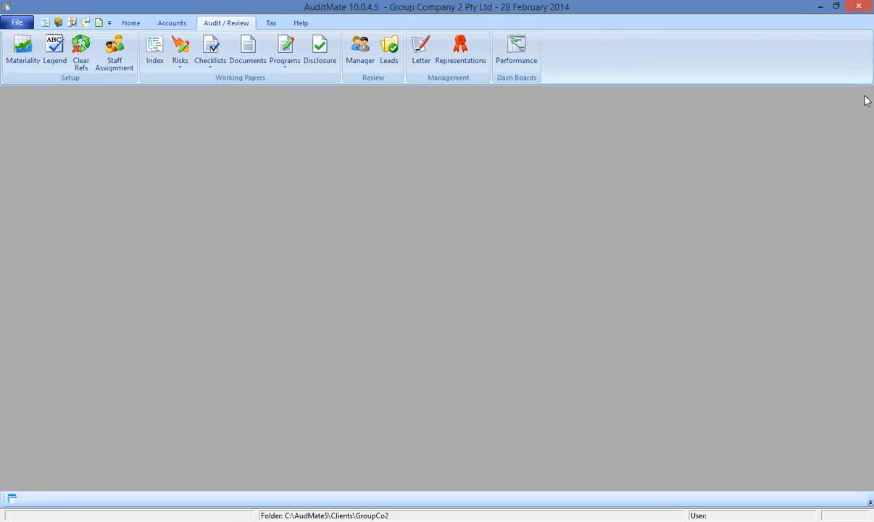
Close the GroupCo2 client without a backup and open the ITMatesDemo2014Audit client folder.
left_click(860, 7)
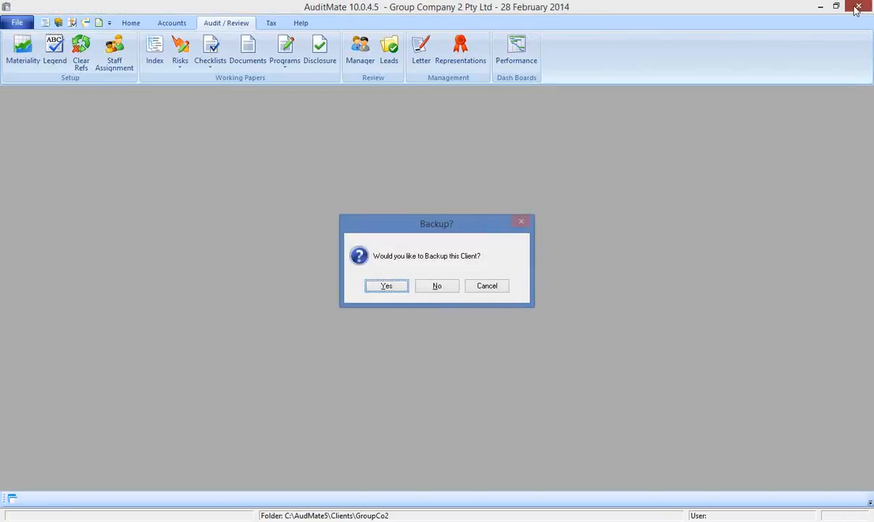
left_click(439, 288)
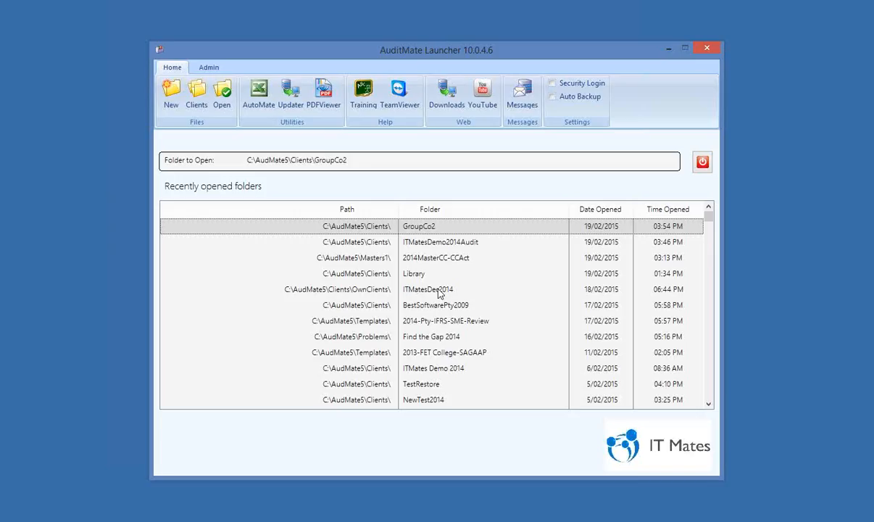
left_click(437, 244)
double_click(438, 245)
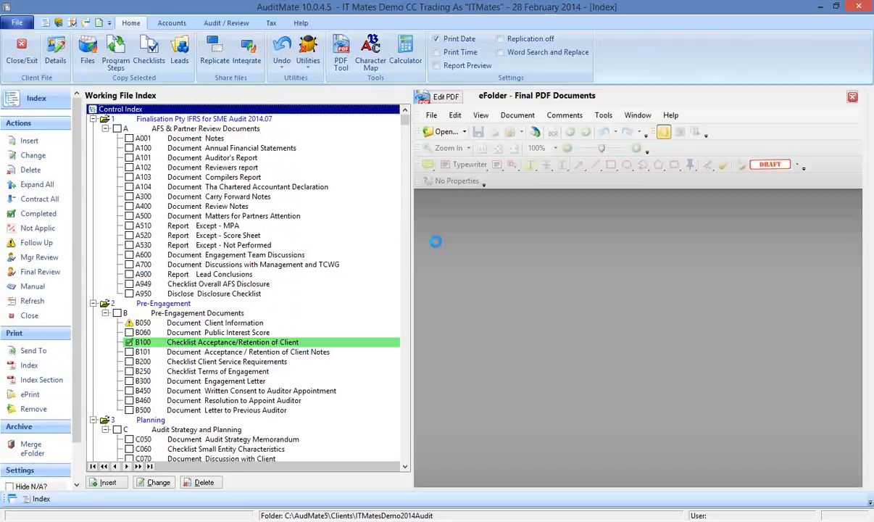
Look through the questions of the C150 Laws and Regulations checklist, then close it.
left_click(227, 23)
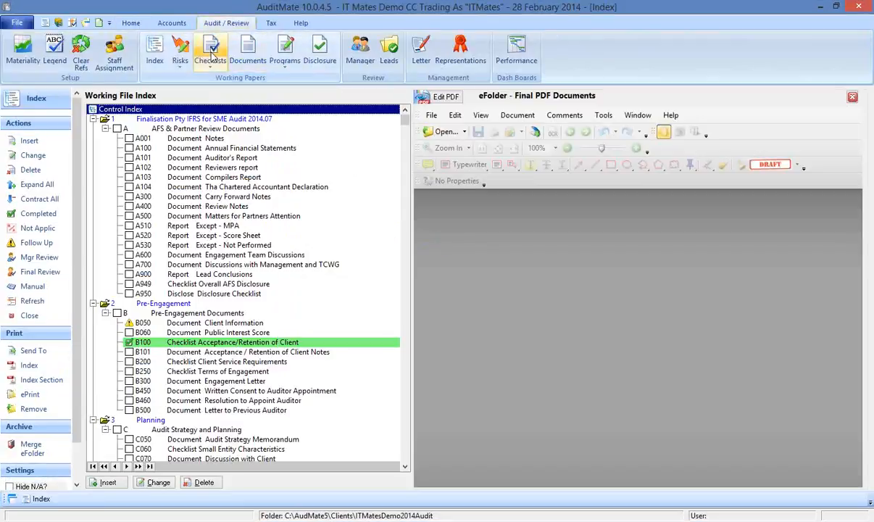
left_click(211, 51)
left_click(135, 93)
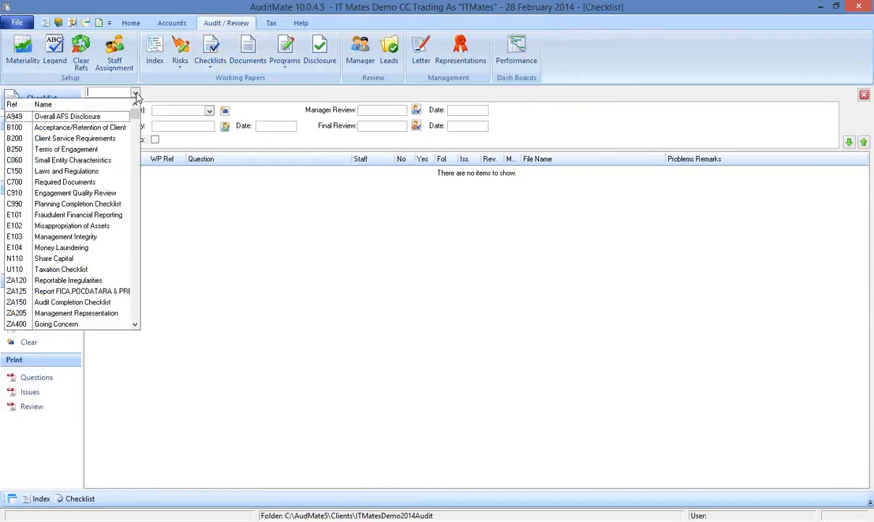
left_click(65, 171)
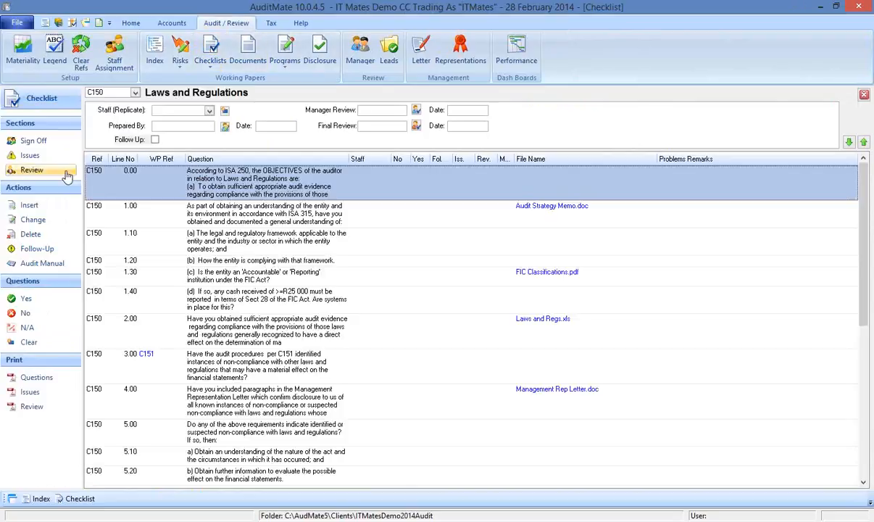
scroll(383, 382, "down", 3)
scroll(383, 382, "down", 3)
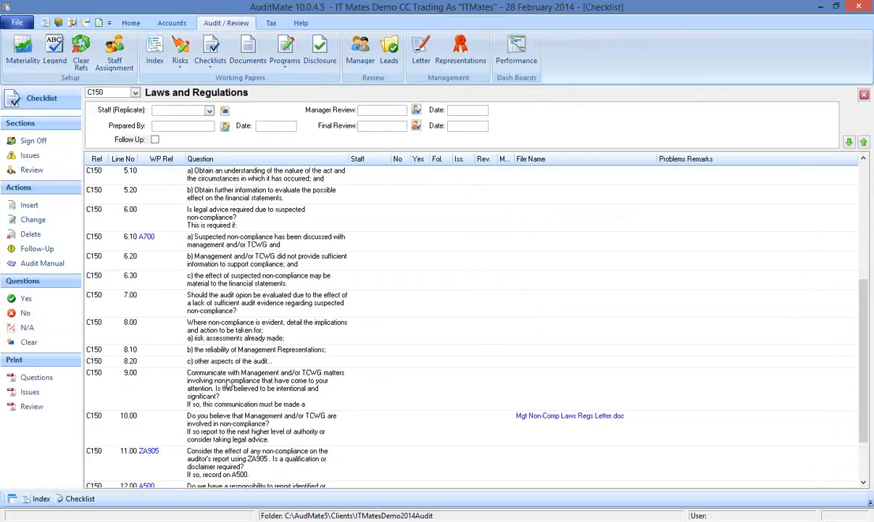
left_click(864, 97)
View the tool for copying selected checklist questions between clients, then close it without copying anything.
left_click(125, 23)
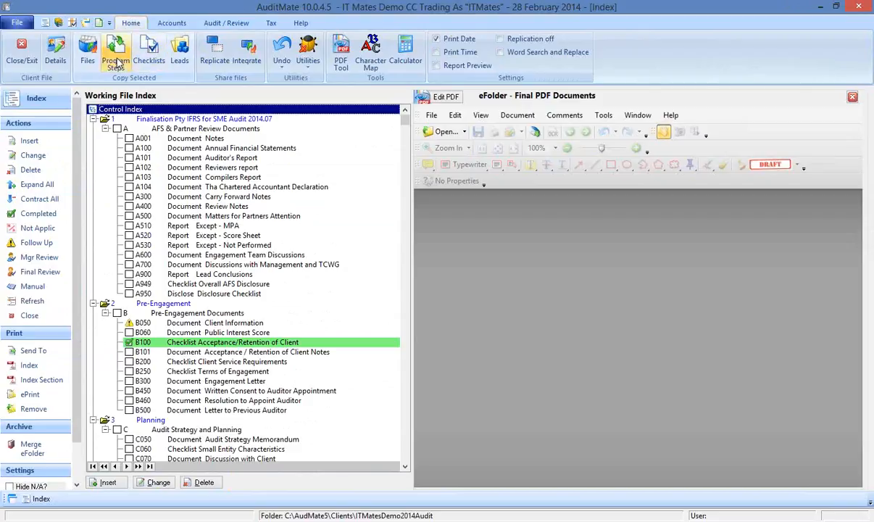
left_click(157, 62)
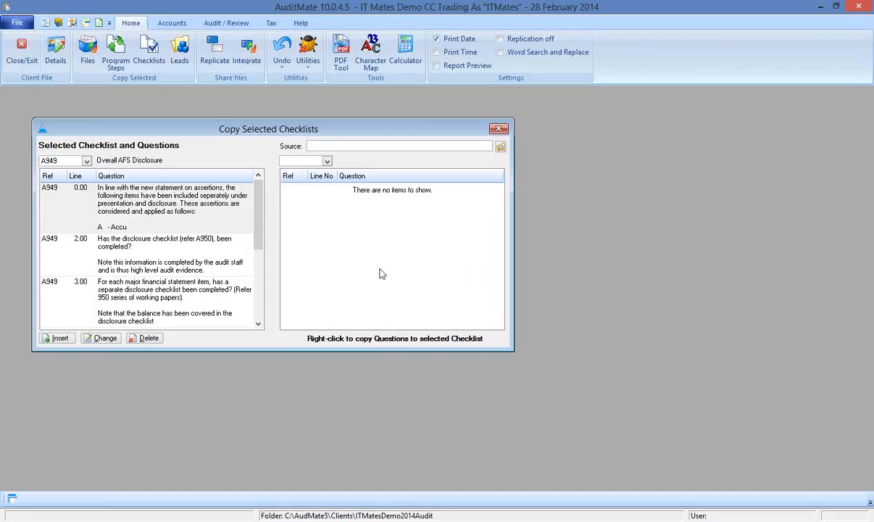
key("Escape")
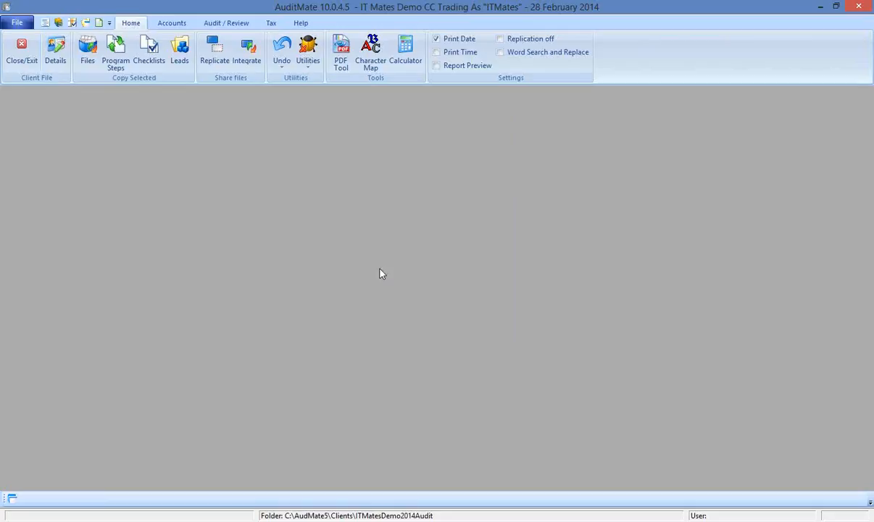
Close the ITMatesDemo2014Audit client without a backup and open the Library client folder.
left_click(859, 6)
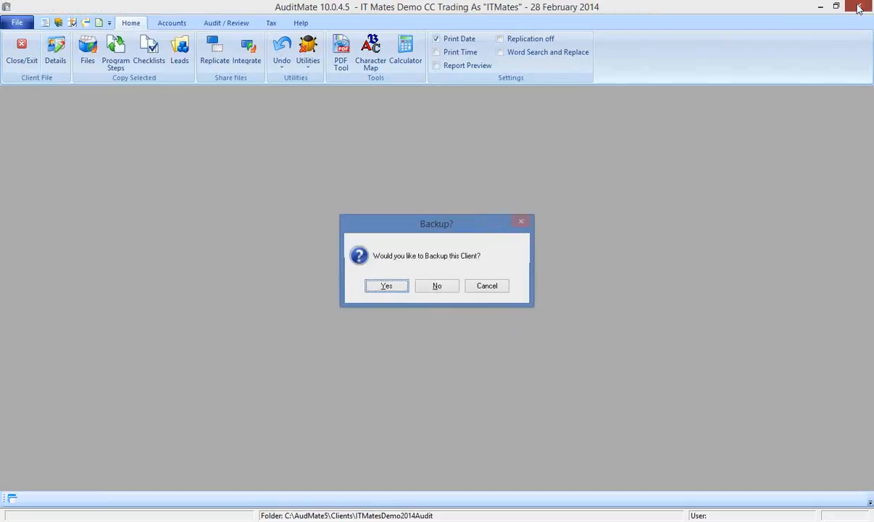
left_click(435, 286)
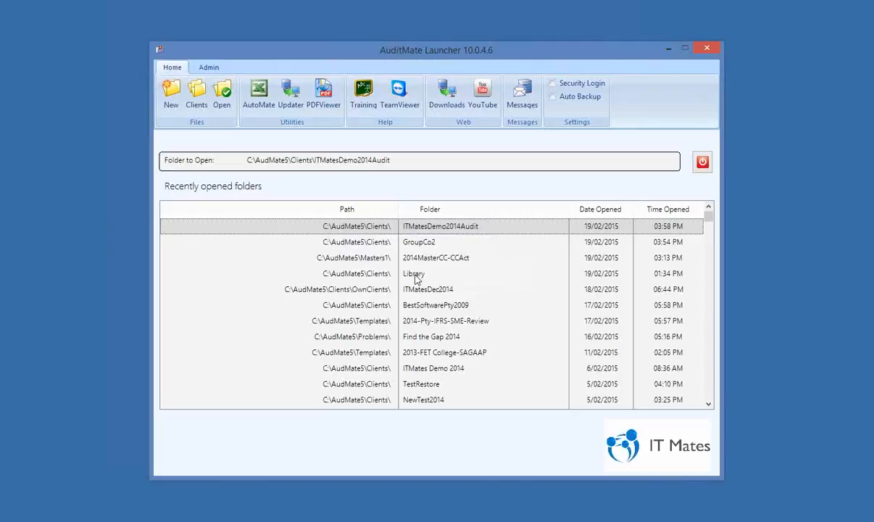
left_click(415, 276)
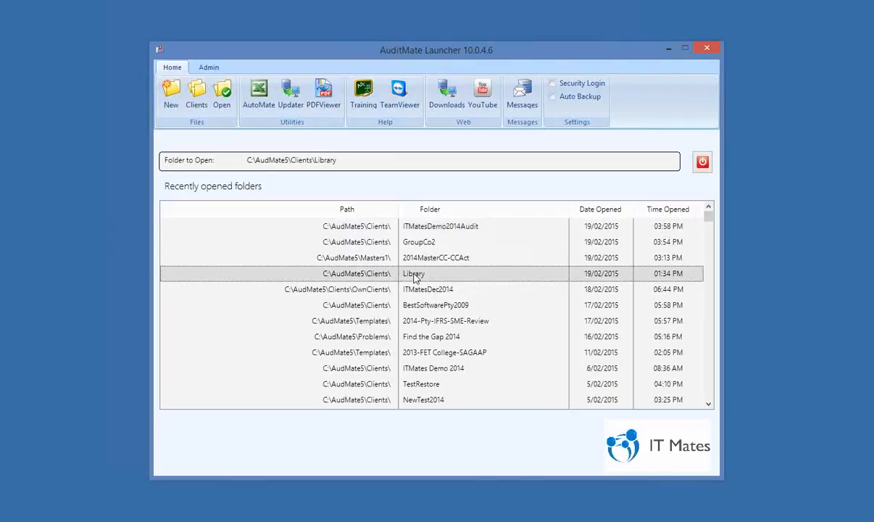
double_click(414, 275)
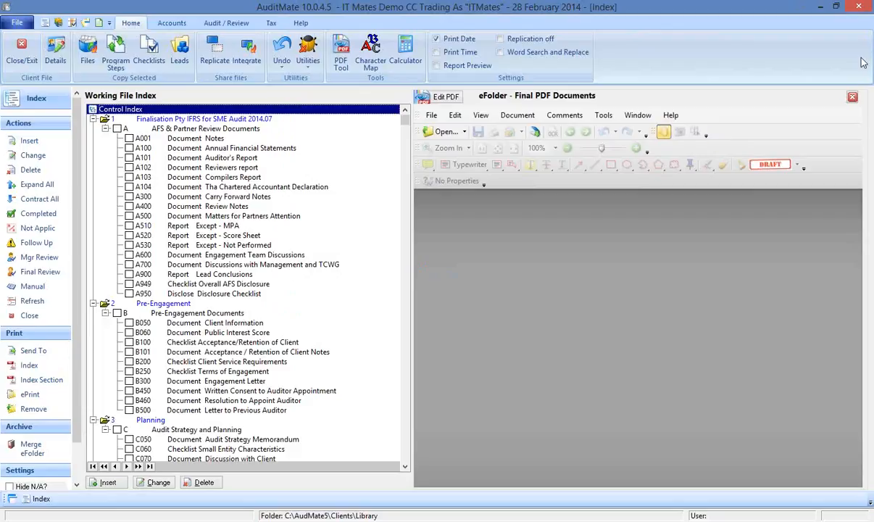
Close the Library client without a backup and create a new client folder named MyLibrary without choosing a template.
left_click(859, 5)
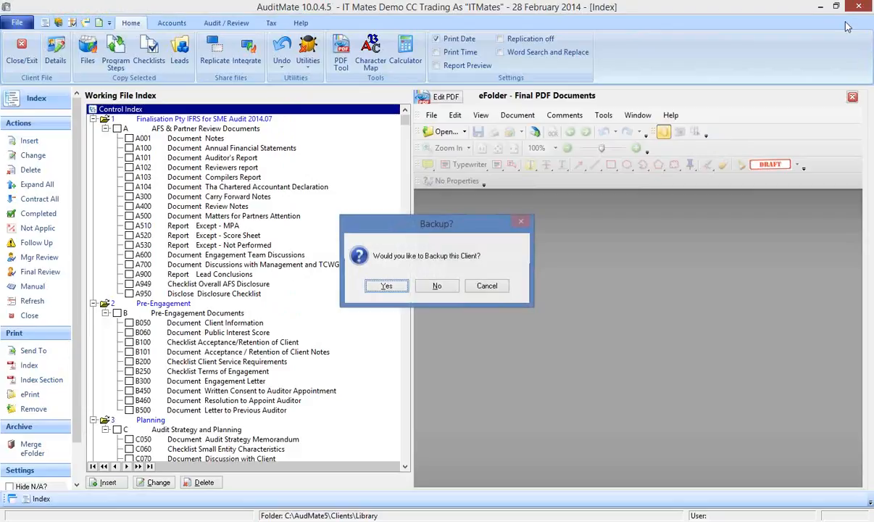
left_click(435, 287)
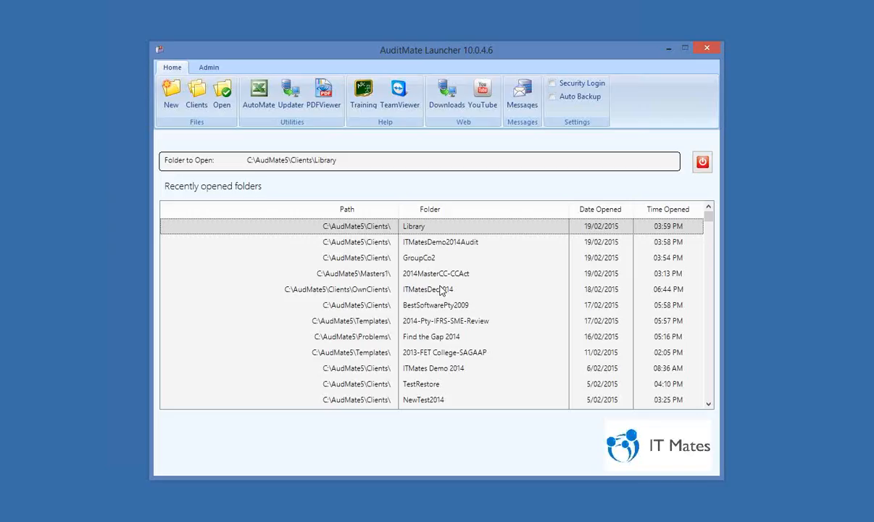
left_click(171, 101)
type("Li")
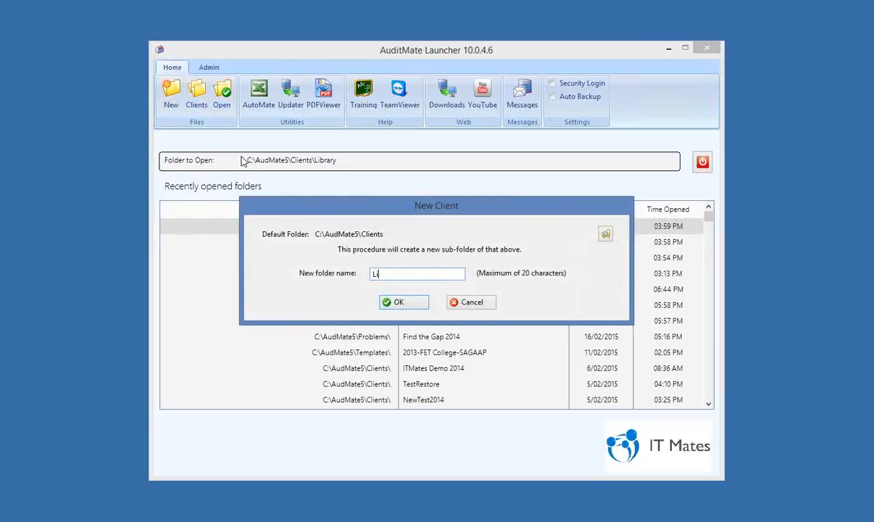
type("bray")
key("BackSpace")
key("BackSpace")
key("BackSpace")
key("BackSpace")
key("BackSpace")
key("BackSpace")
type("MyLibrary")
key("Return")
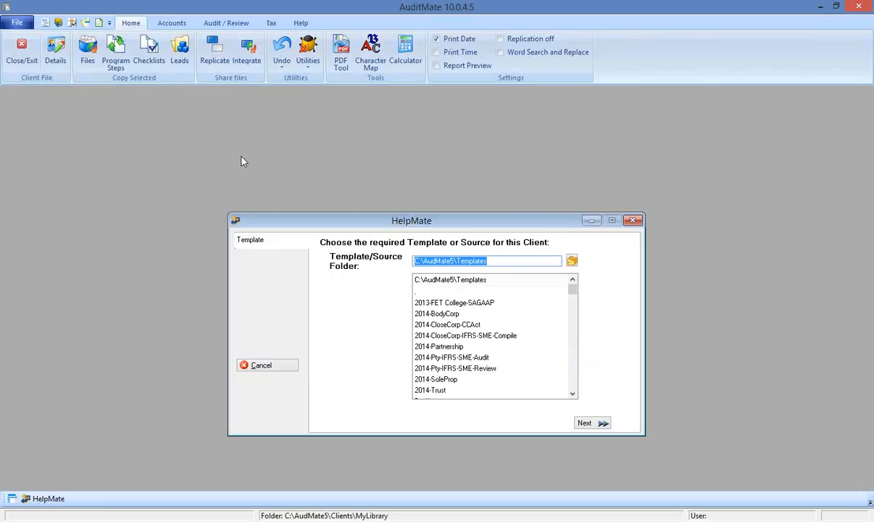
key("Escape")
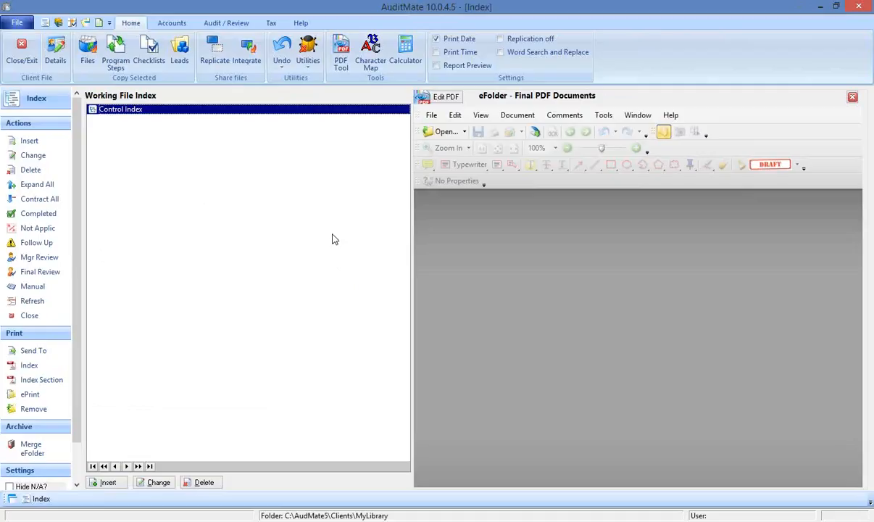
Add a checklist to the MyLibrary checklist names with reference I003 and the name Inventory Count.
left_click(228, 24)
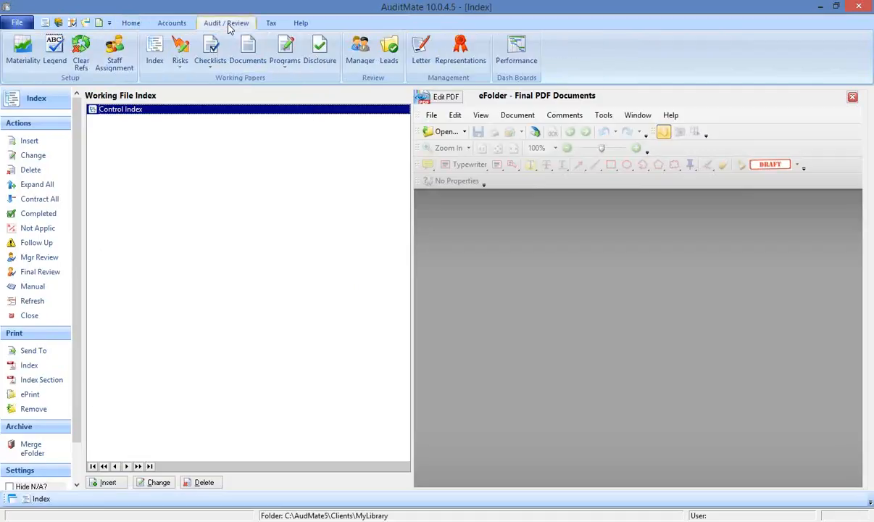
left_click(213, 69)
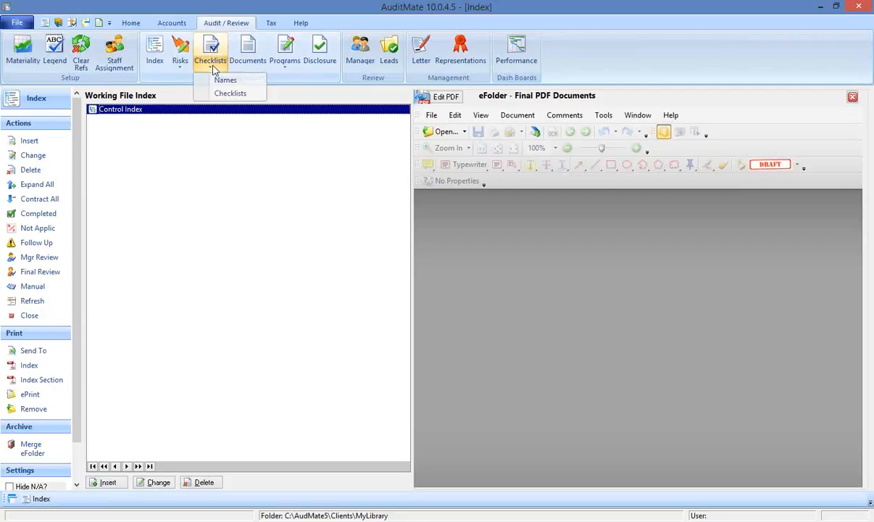
left_click(233, 83)
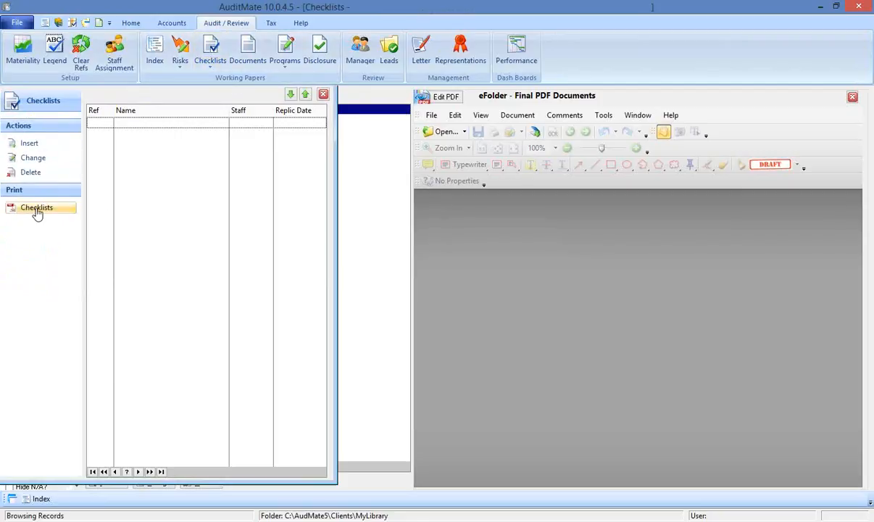
left_click(32, 146)
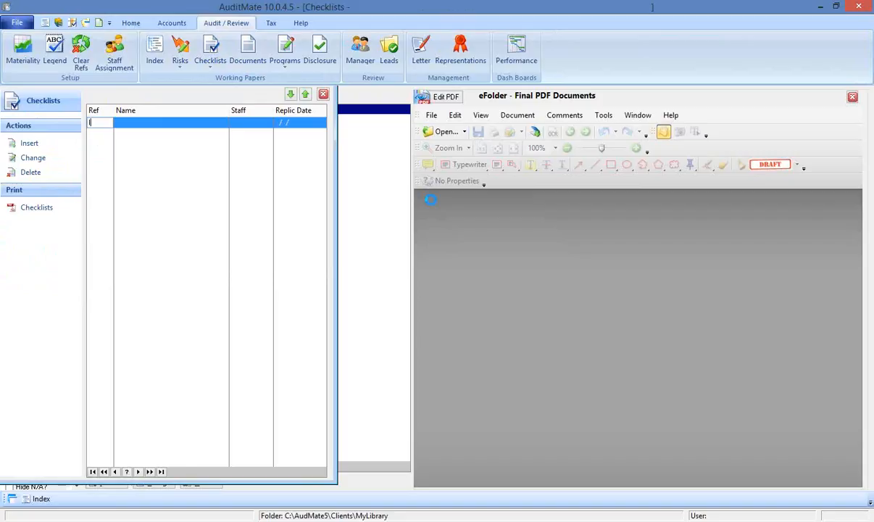
type("I003")
key("Tab")
type("Inve")
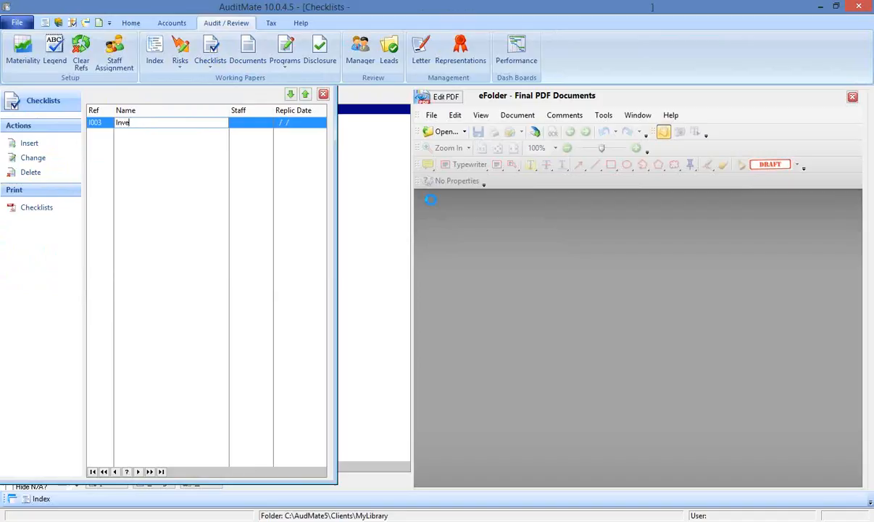
type("ntory Count")
key("Return")
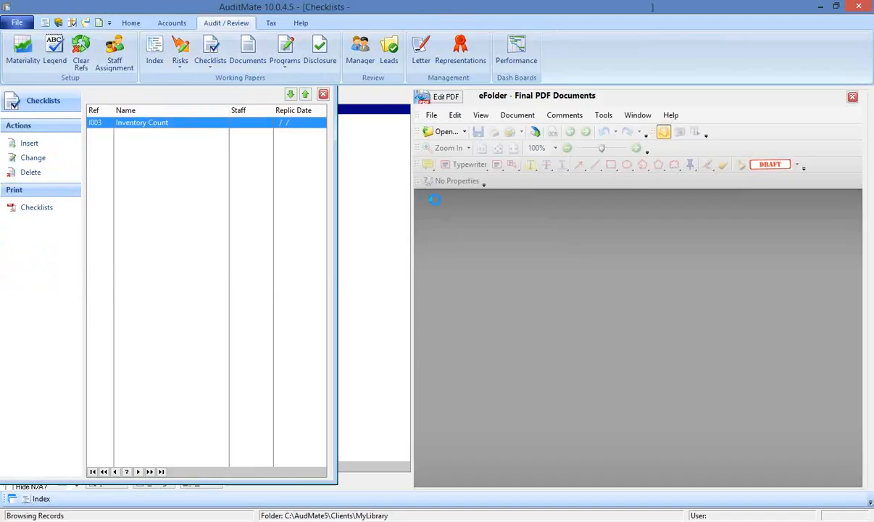
Close the checklist names list and display checklist I003 in the checklist questions window.
left_click(323, 94)
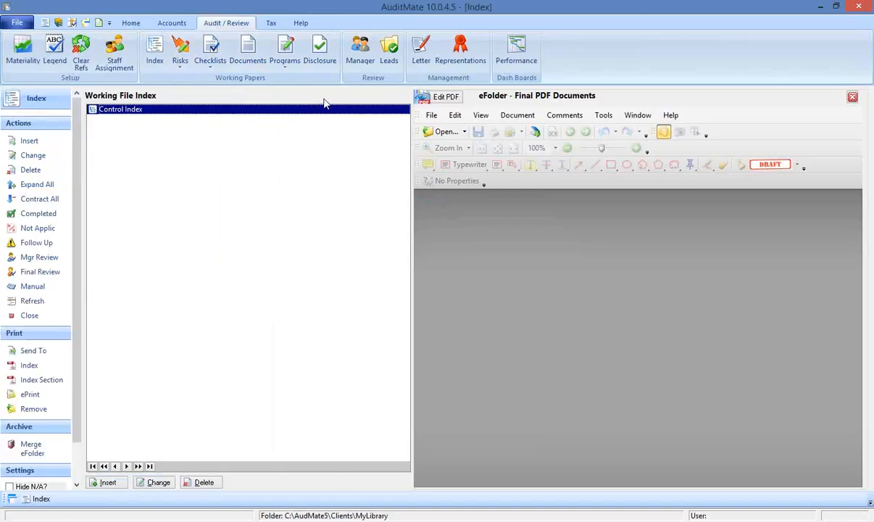
left_click(211, 55)
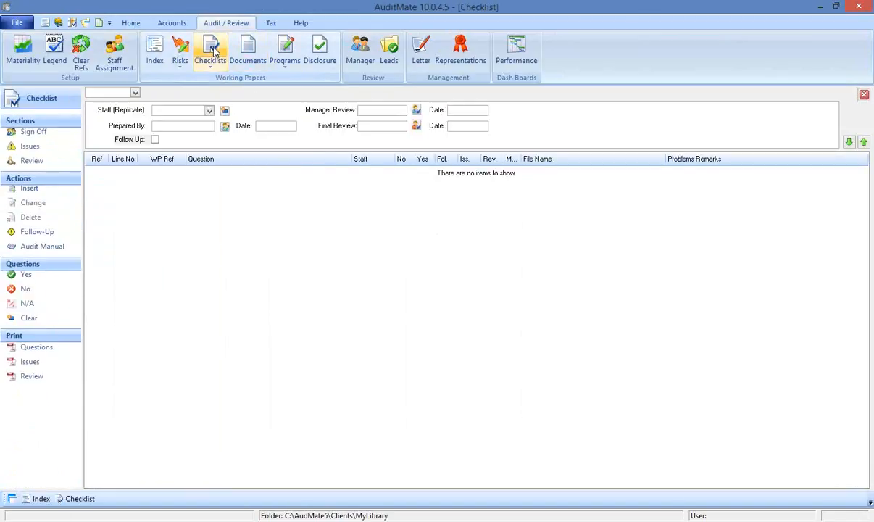
left_click(136, 93)
left_click(69, 113)
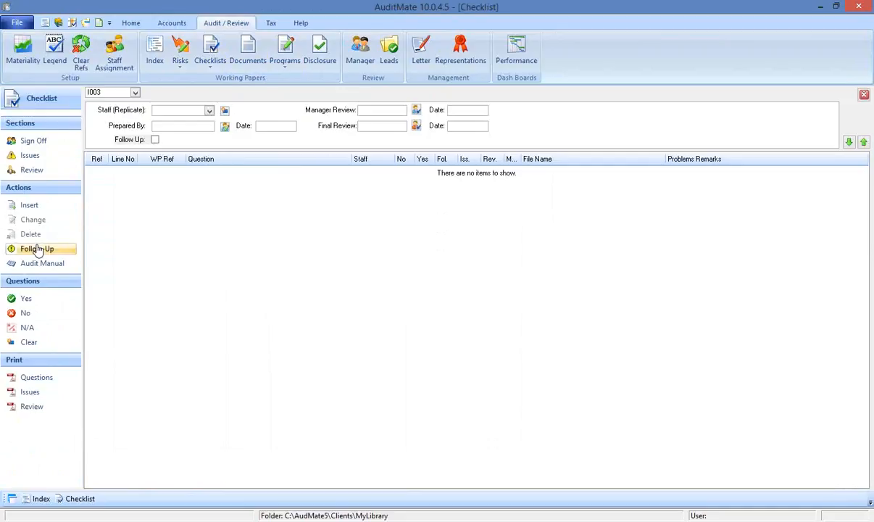
Add a question with reference I003, line number 1, reading "Did the client count teams understand the instructions issued?".
left_click(29, 206)
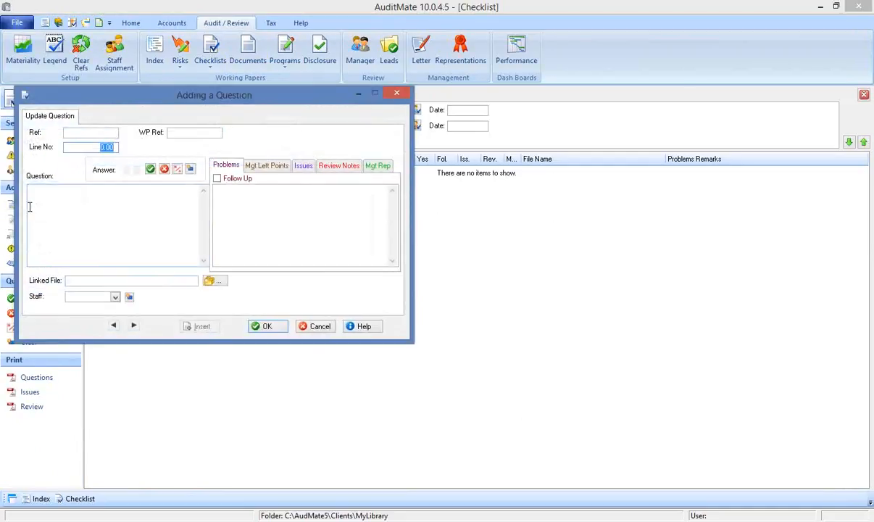
left_click_drag(215, 99, 460, 210)
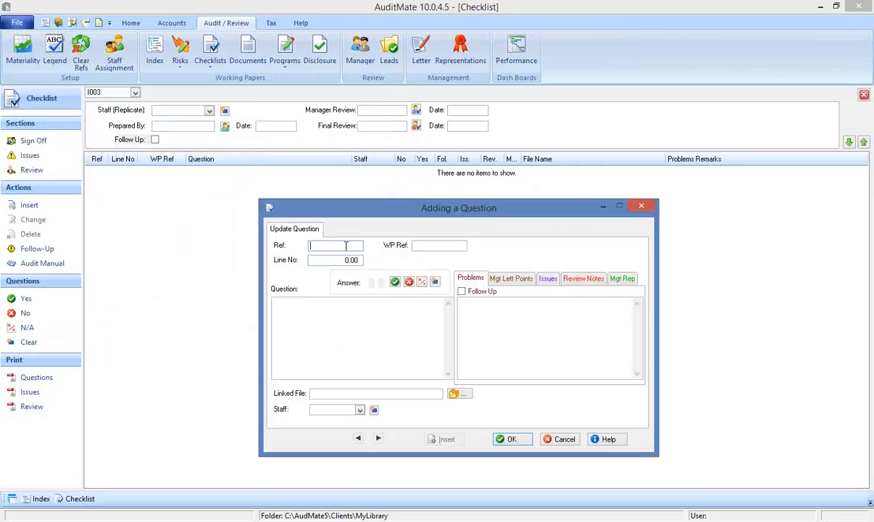
type("I003")
key("Tab")
type("1")
key("Tab")
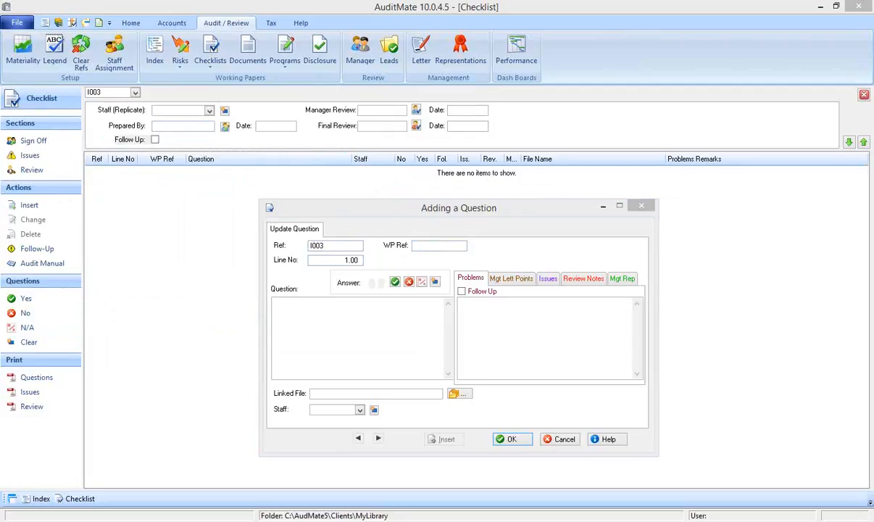
left_click(397, 319)
type("Did the client count teams understand the instructions issued?")
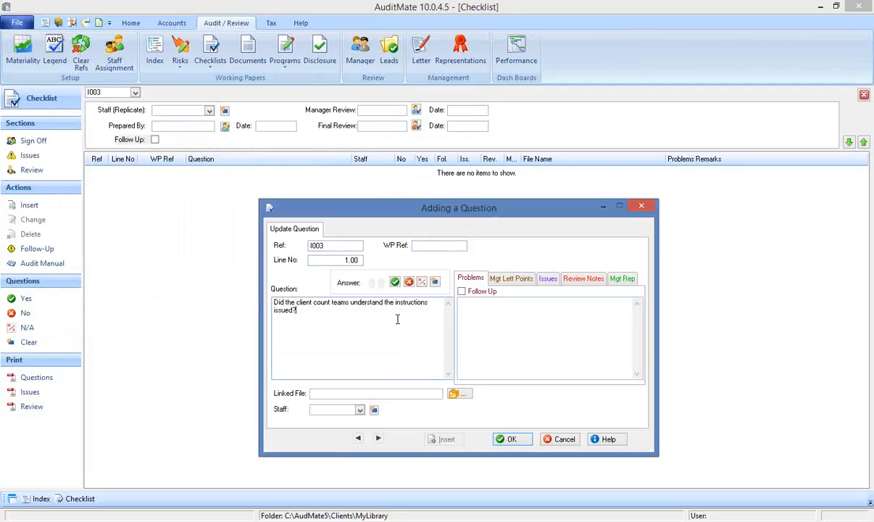
left_click(509, 439)
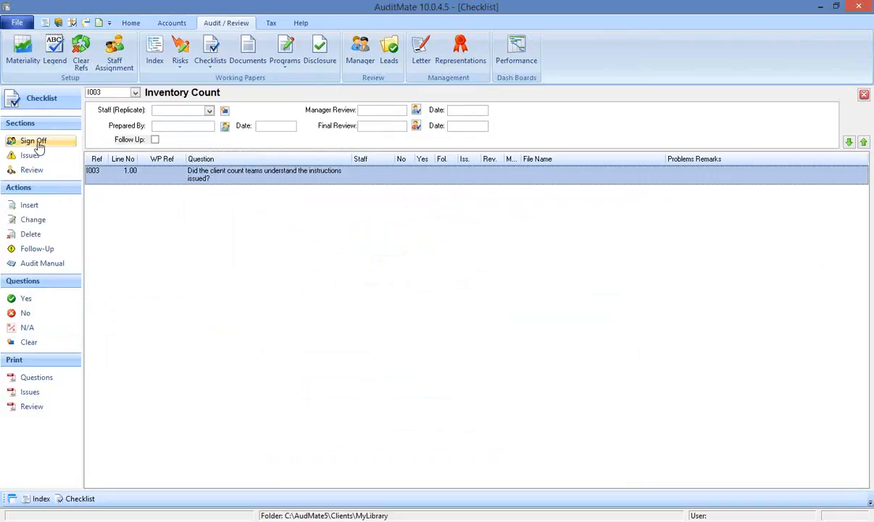
Add a second question with reference I003, line number 2, reading "Is the count properly organised?".
left_click(28, 206)
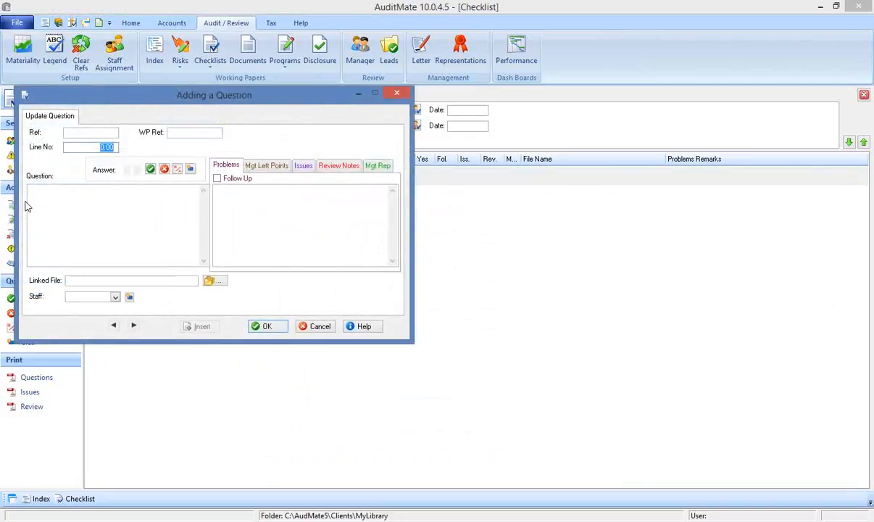
left_click(101, 132)
type("I003")
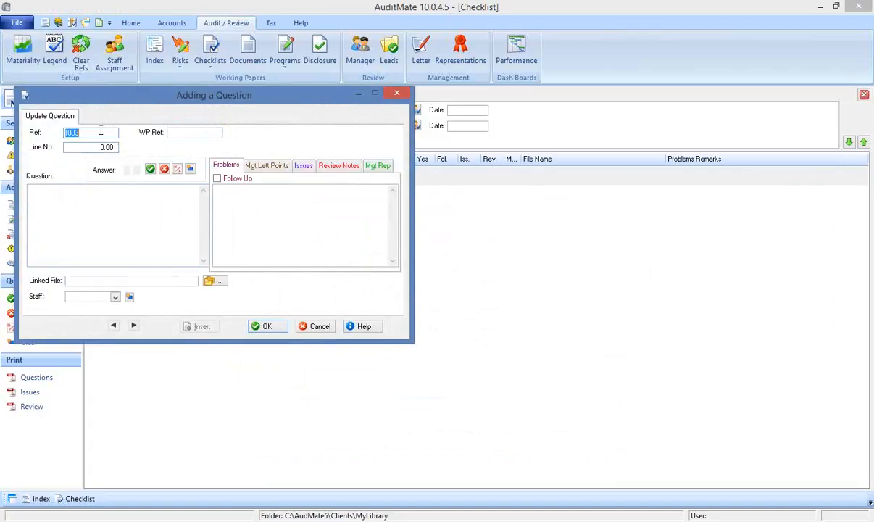
key("Tab")
type("2")
left_click(99, 197)
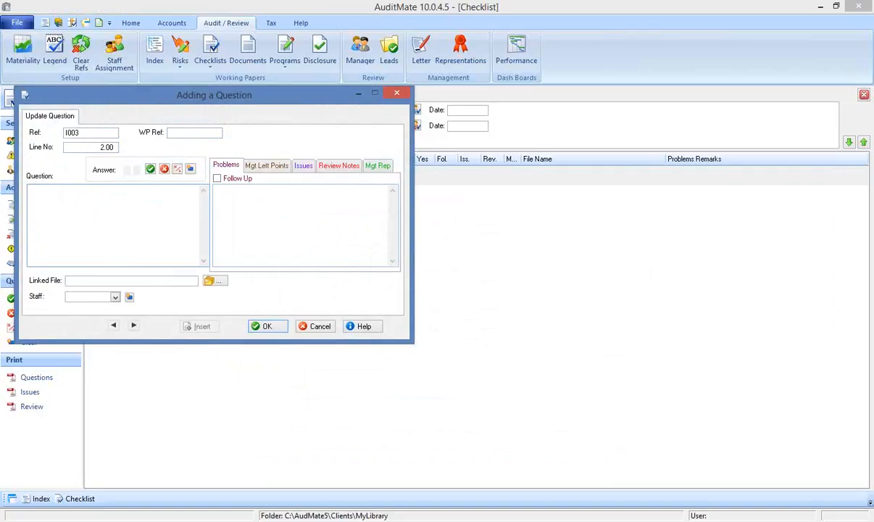
key("alt+Tab")
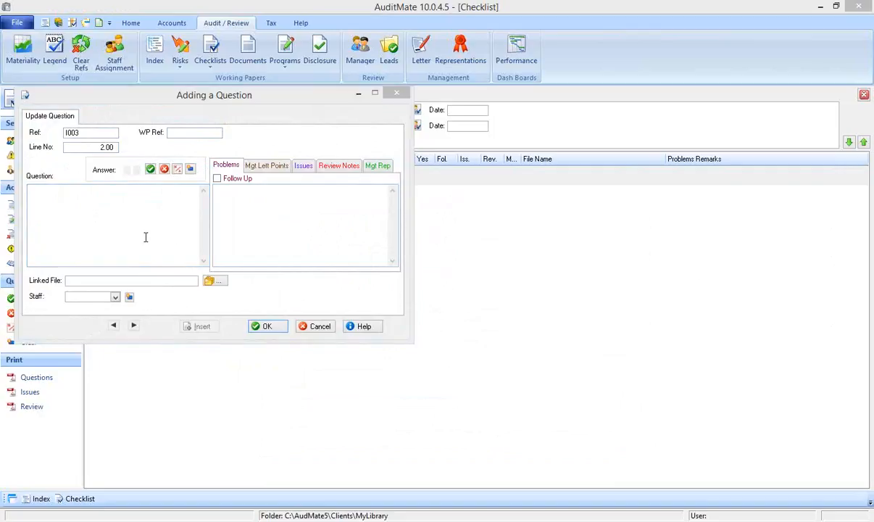
left_click(167, 200)
type("Is the count properly organised?")
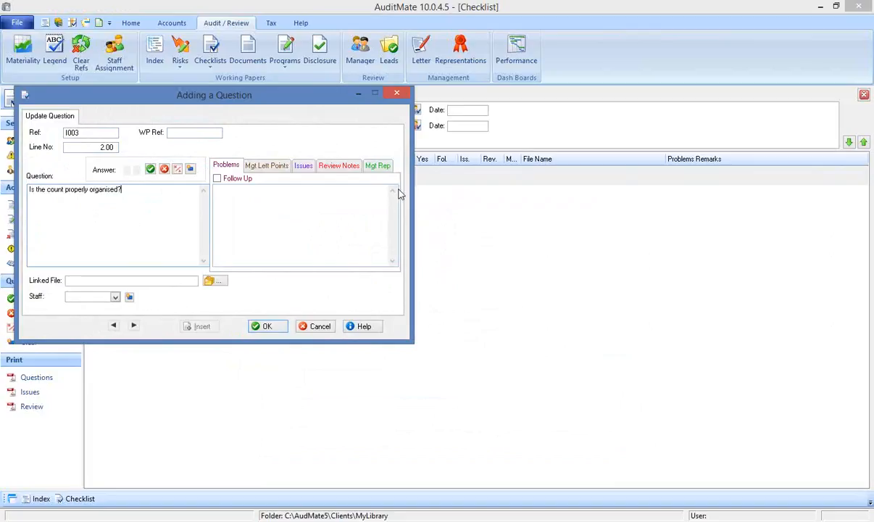
left_click(260, 326)
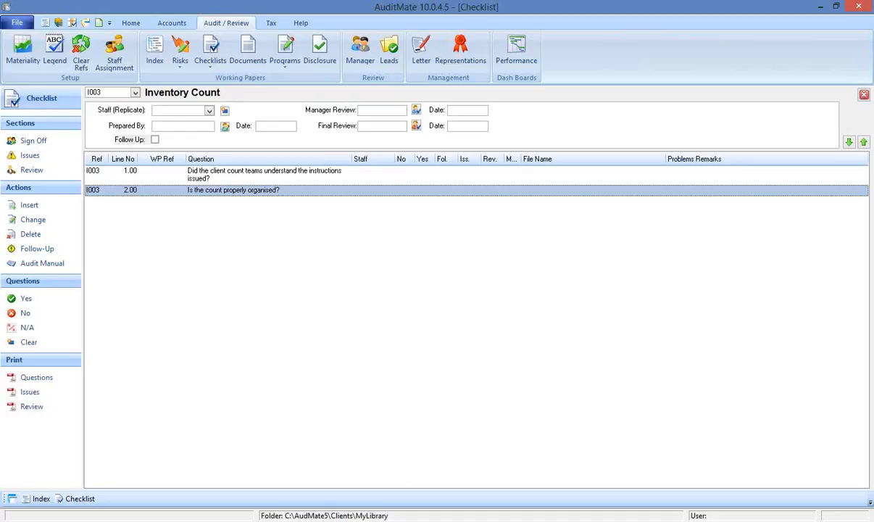
Close the MyLibrary client and open the recent ITMatesDemo2014Audit client folder.
left_click(864, 96)
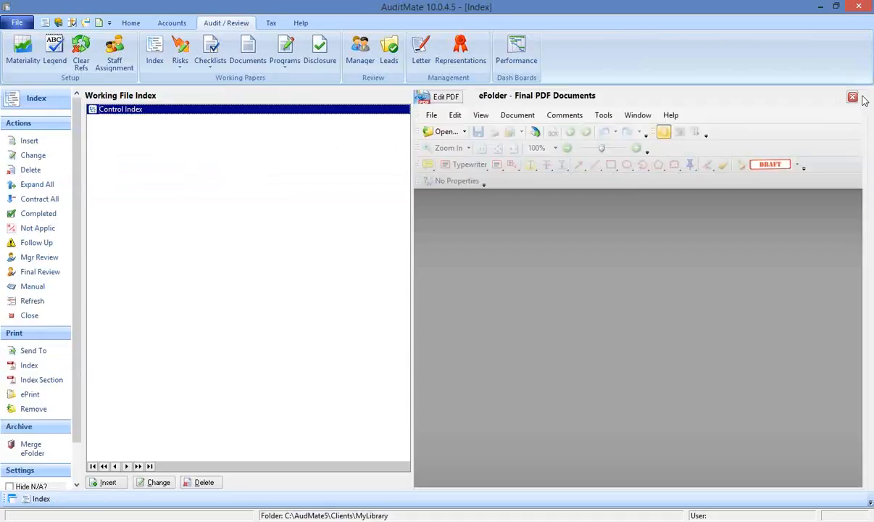
left_click(861, 6)
left_click(439, 287)
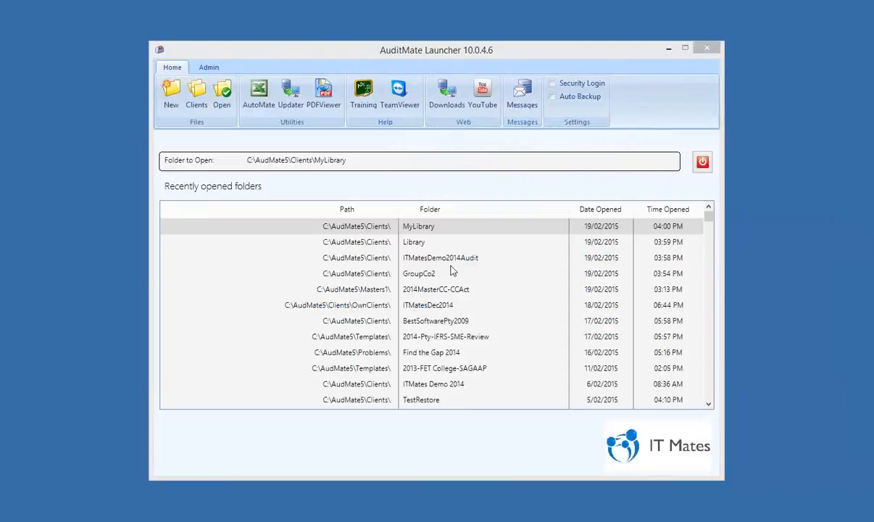
left_click(412, 257)
double_click(430, 257)
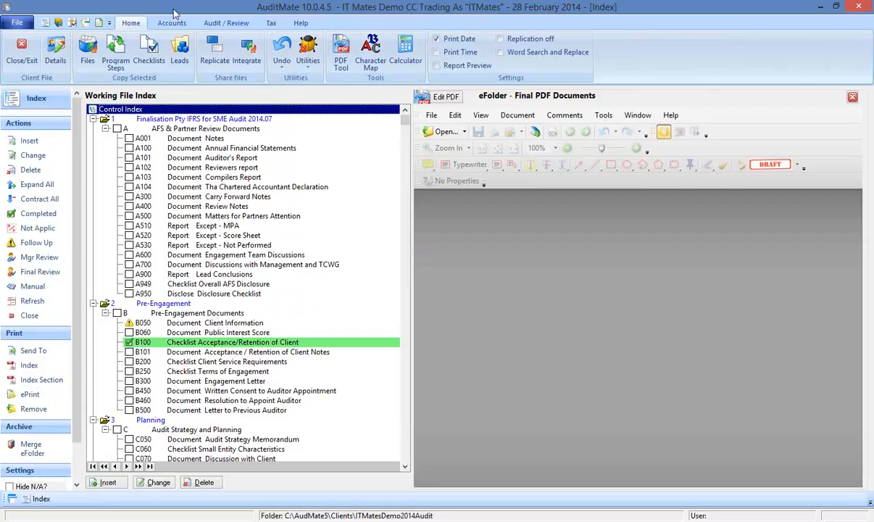
Choose the Library client folder as the source for copying selected checklists and view its available checklists.
left_click(149, 58)
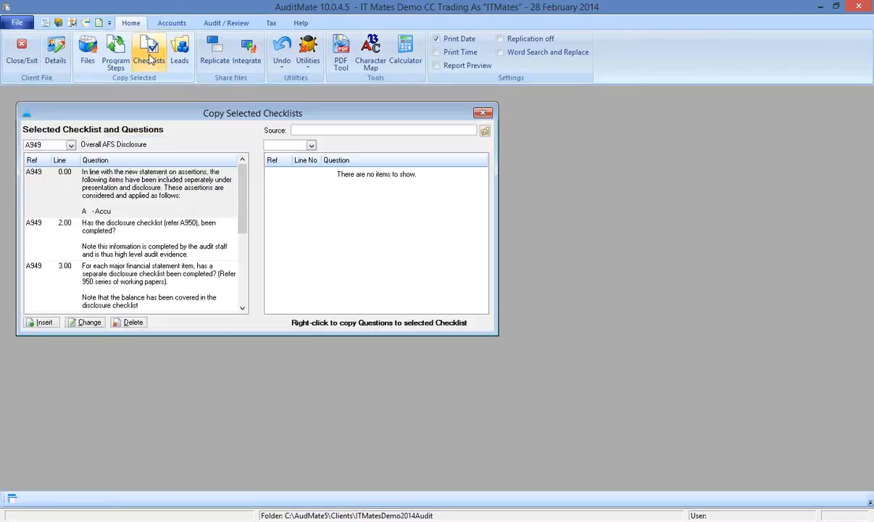
left_click(485, 132)
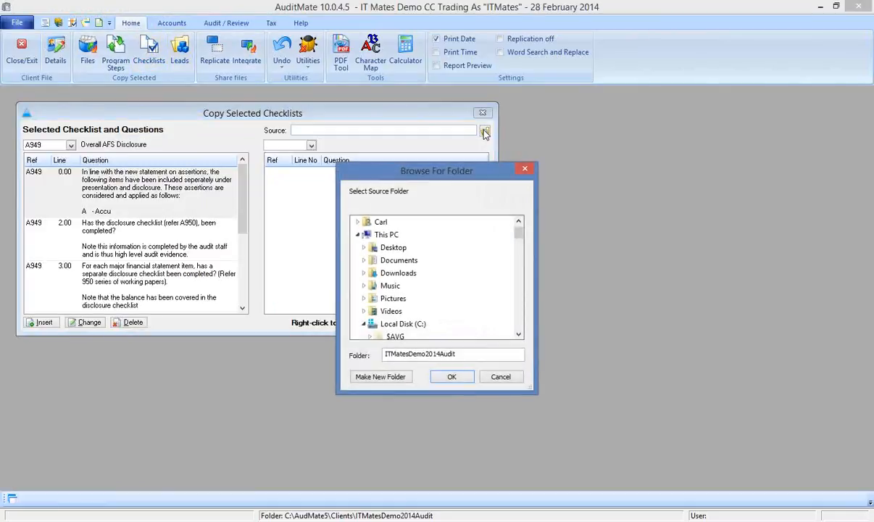
left_click(519, 336)
scroll(519, 335, "down", 4)
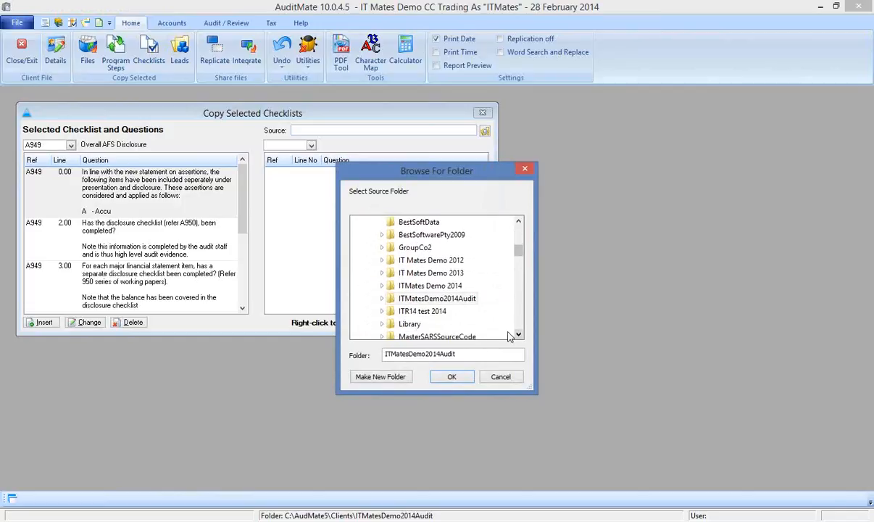
left_click(410, 324)
left_click(450, 376)
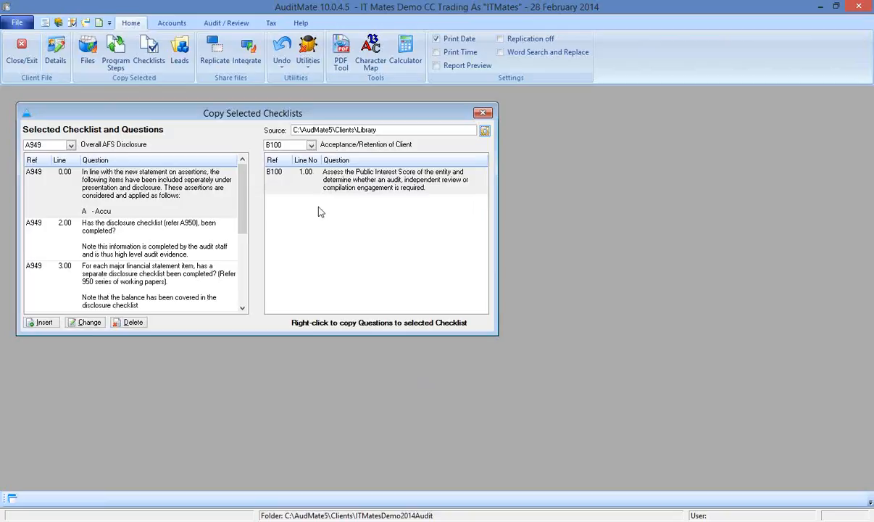
left_click(311, 146)
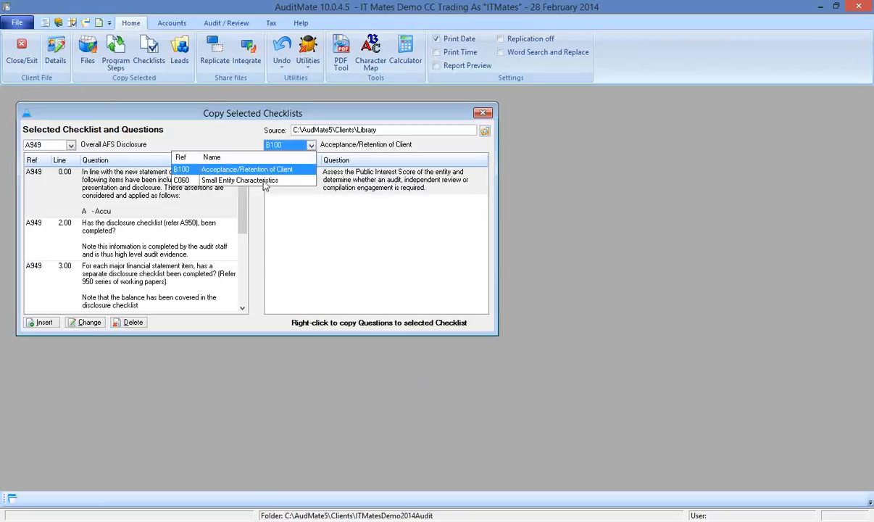
Try to switch the checklist copy source to the MyLibrary client folder and list its checklists, closing the copy window.
left_click(485, 132)
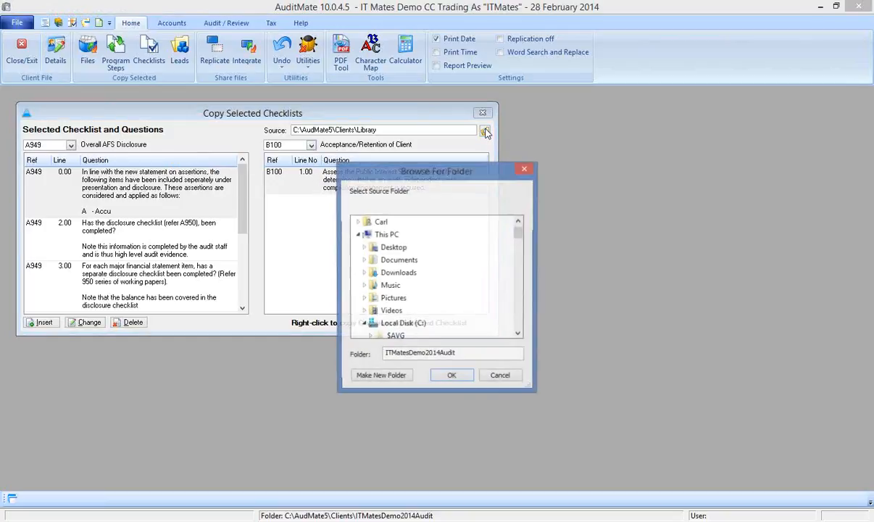
left_click(519, 336)
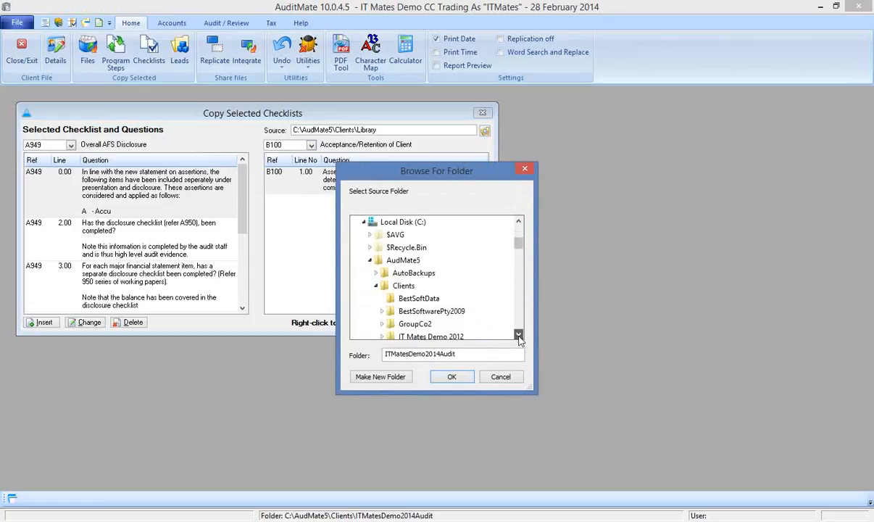
left_click(519, 336)
left_click(518, 336)
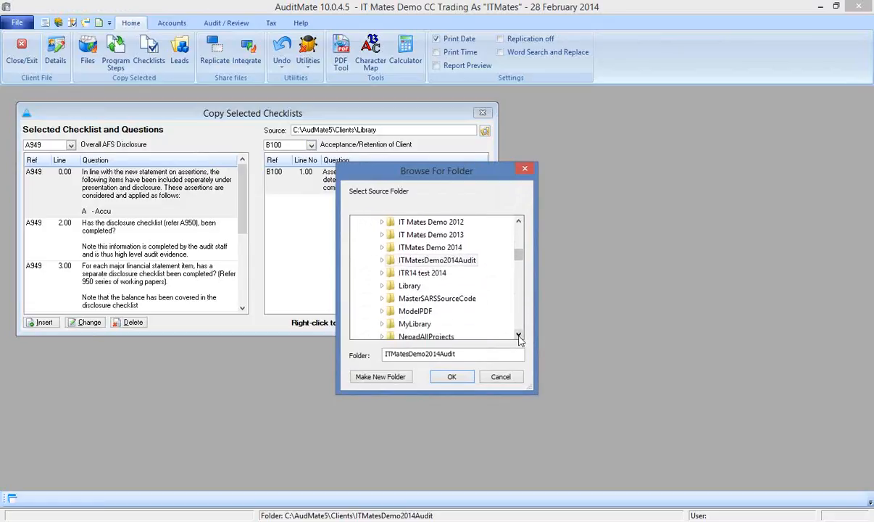
left_click(414, 324)
left_click(452, 376)
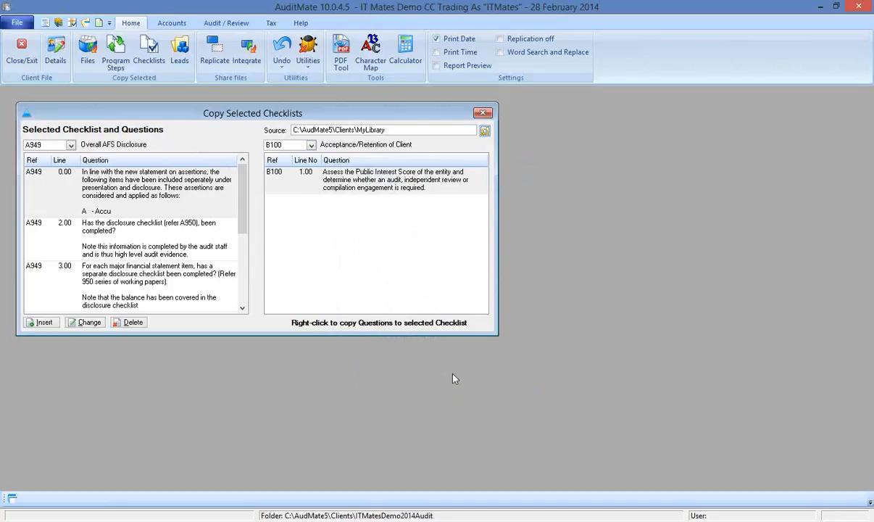
left_click(312, 145)
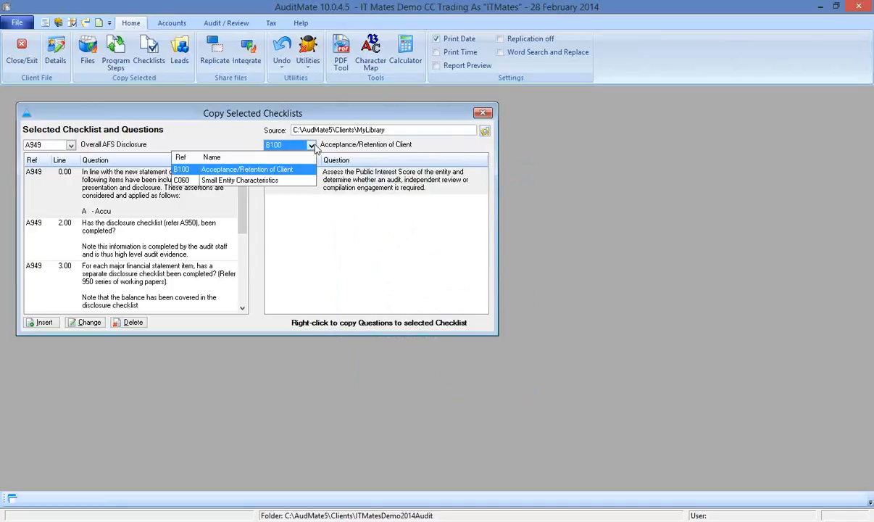
left_click(313, 146)
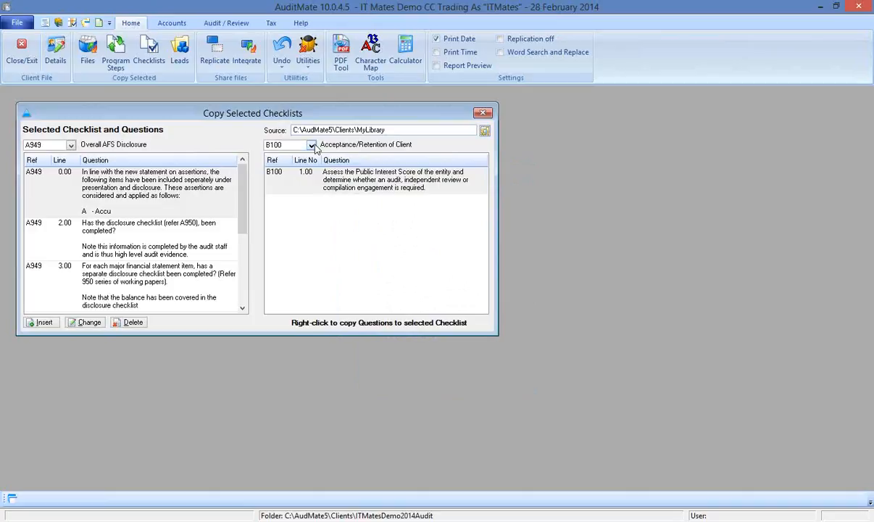
left_click(483, 113)
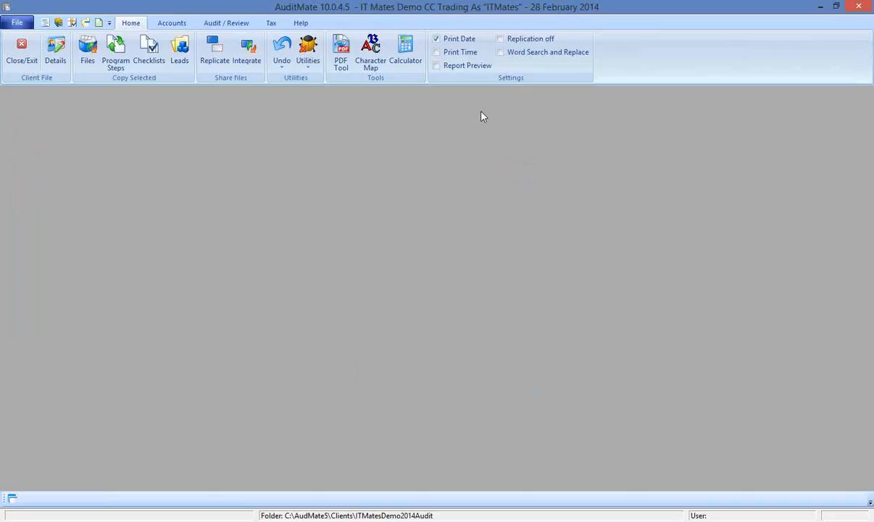
Reopen the tool for copying selected checklists and set the MyLibrary client folder as its source.
left_click(156, 62)
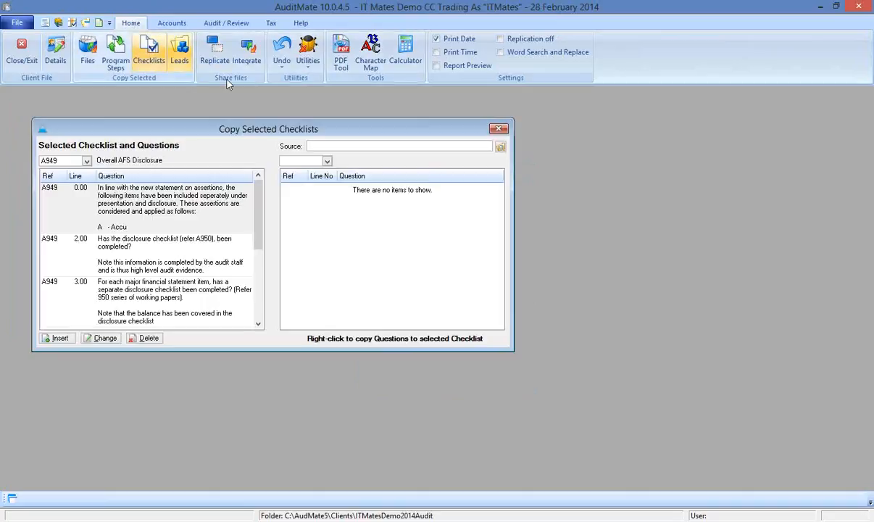
left_click(500, 147)
scroll(520, 338, "down", 6)
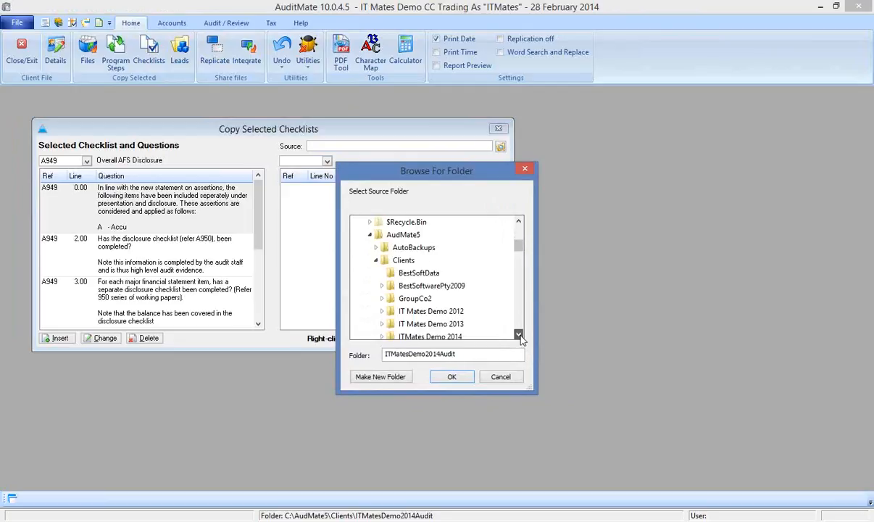
left_click(415, 325)
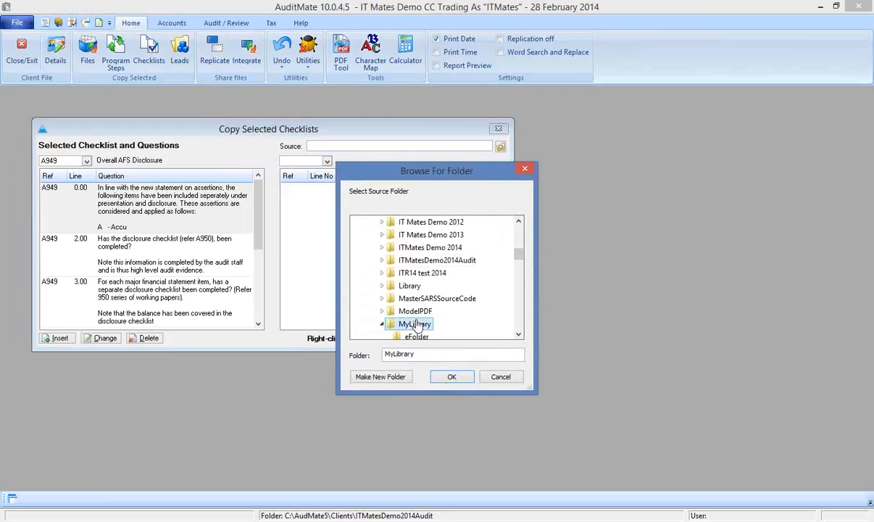
left_click(451, 376)
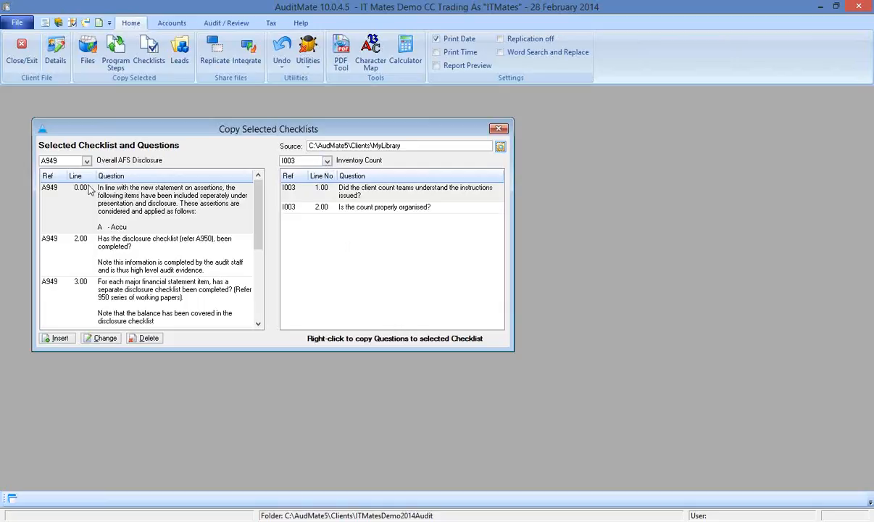
Copy all questions of the I003 Inventory Count checklist from the MyLibrary source into the current client.
right_click(376, 196)
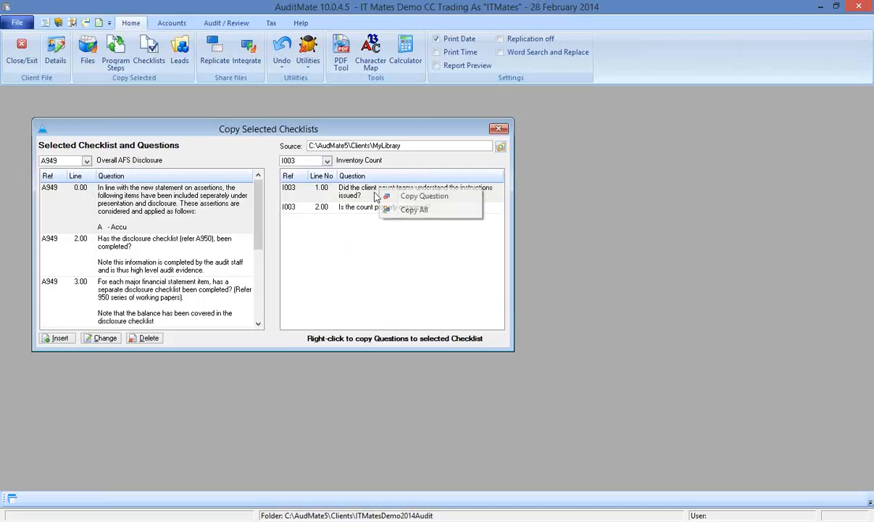
left_click(404, 210)
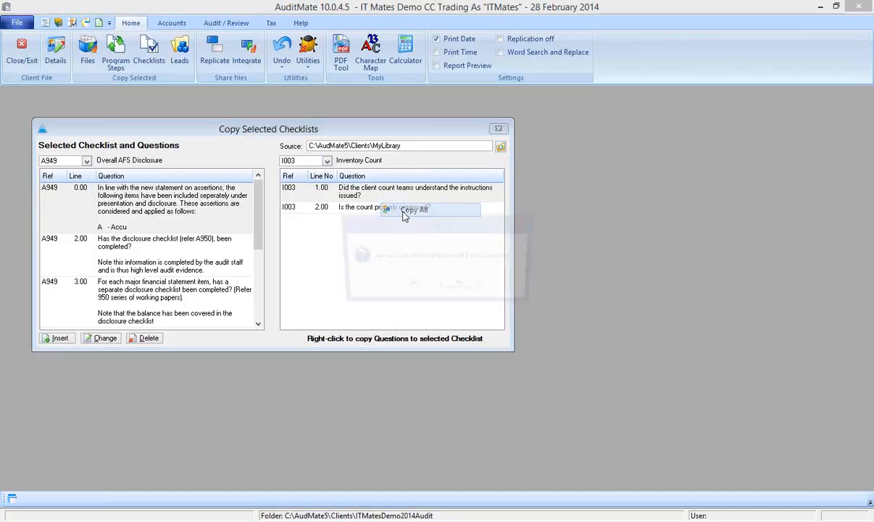
left_click(411, 286)
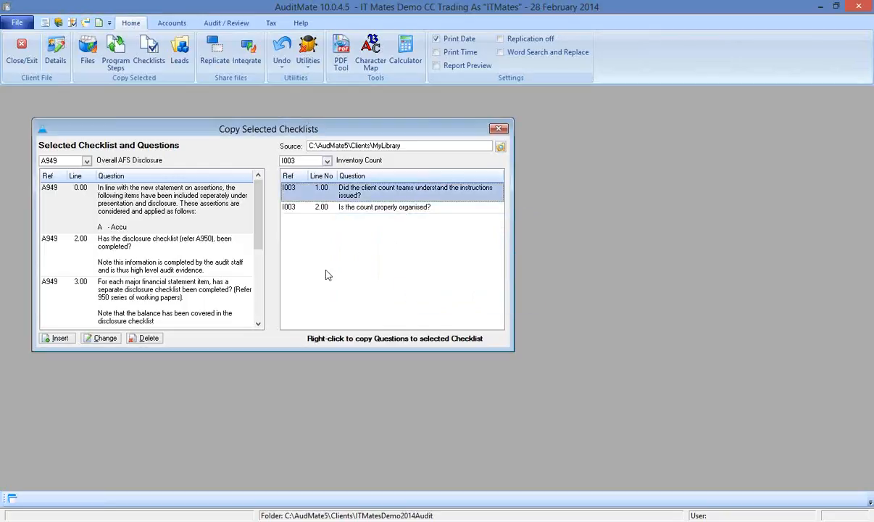
Look for the copied Inventory Count checklist among the client's own checklists and close the copy window.
left_click(87, 161)
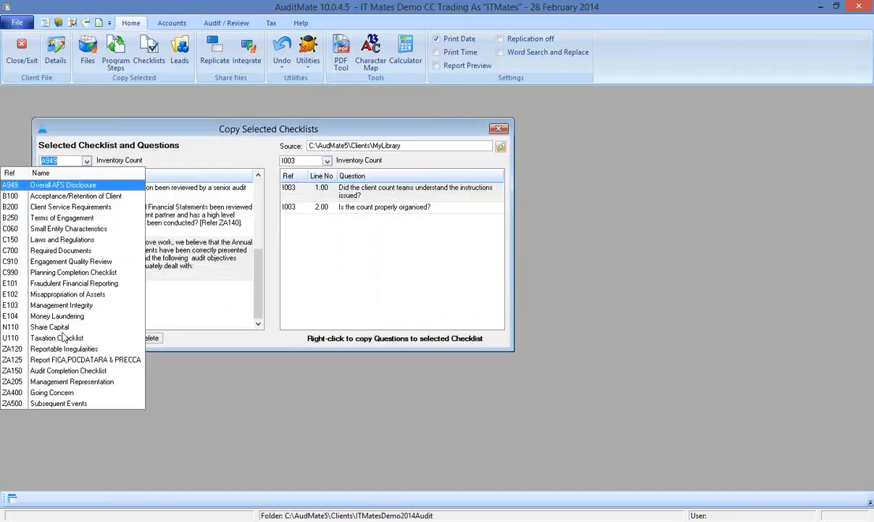
key("Escape")
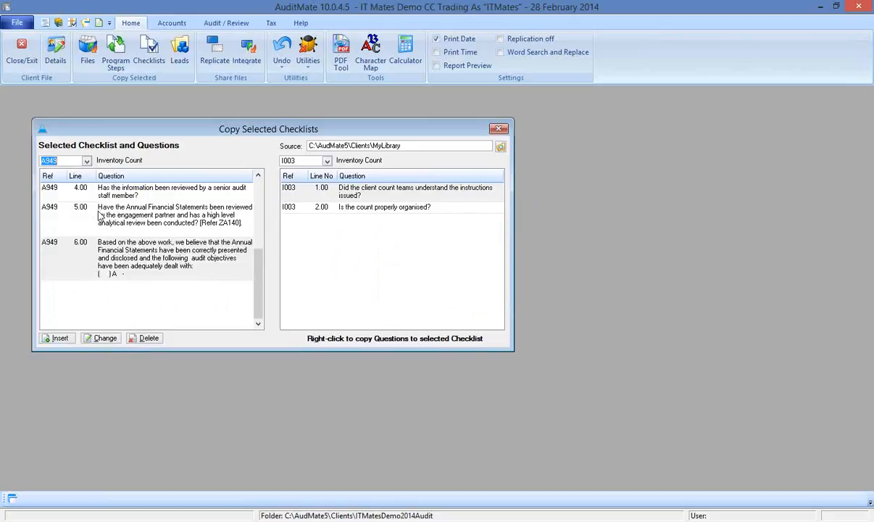
left_click(87, 162)
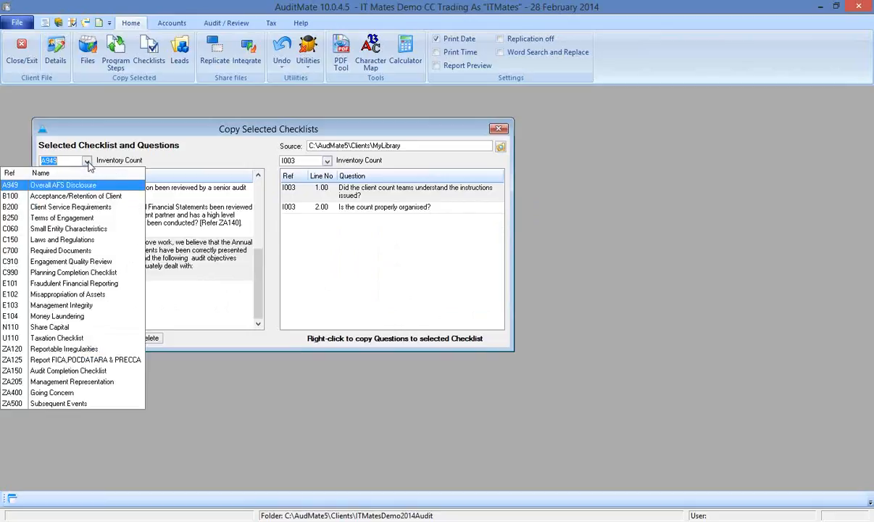
left_click(88, 163)
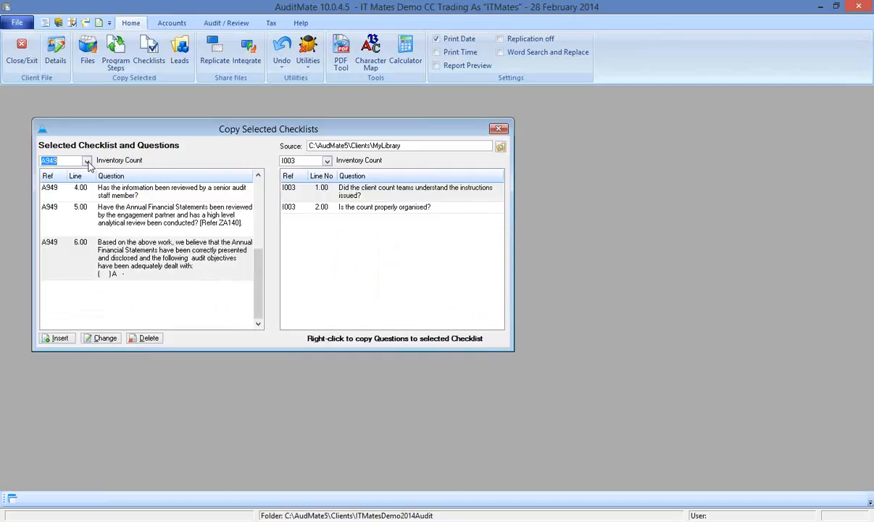
left_click(498, 131)
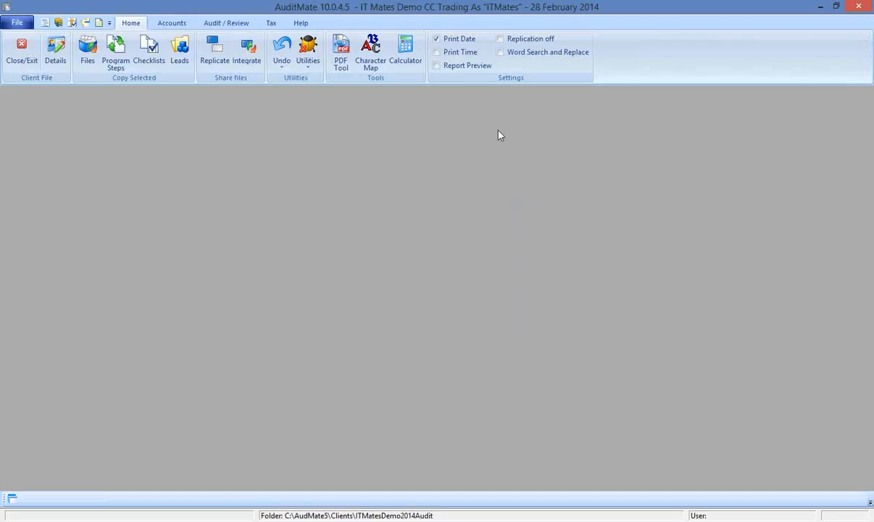
Reopen the tool for copying selected checklists, display the client's I003 Inventory Count questions, and close the window.
left_click(145, 54)
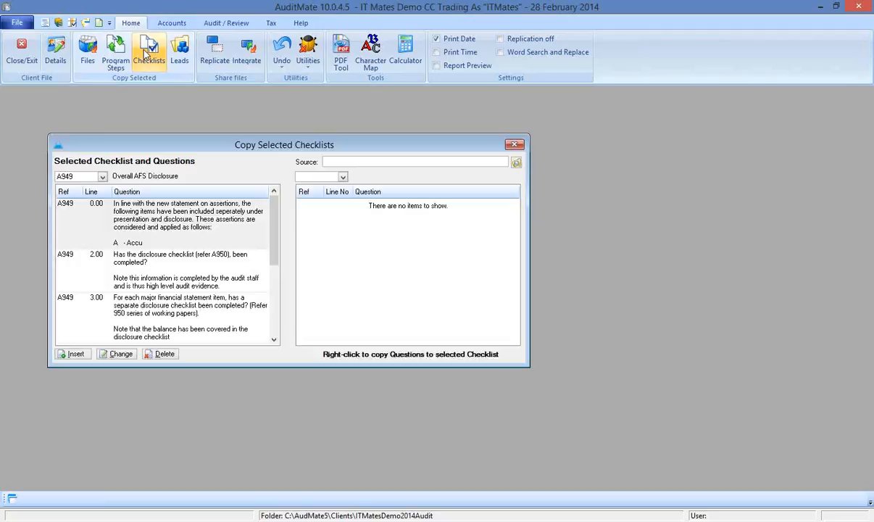
left_click(102, 177)
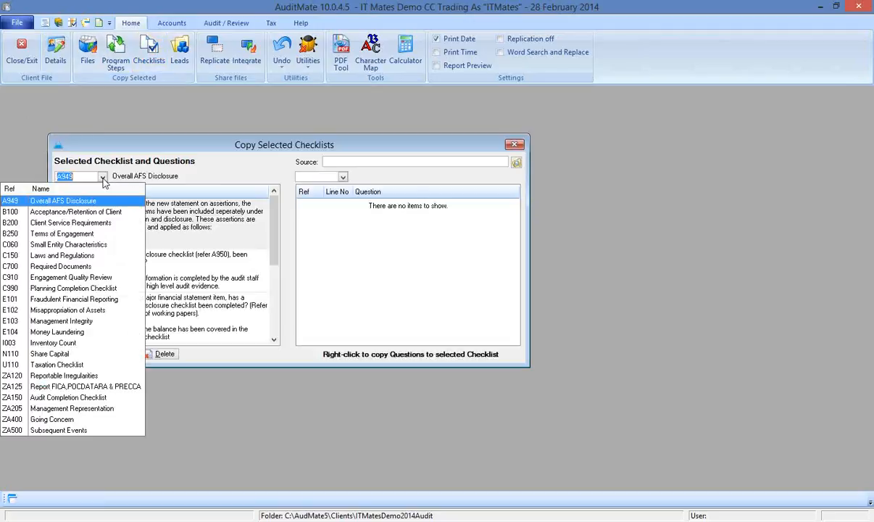
left_click(51, 342)
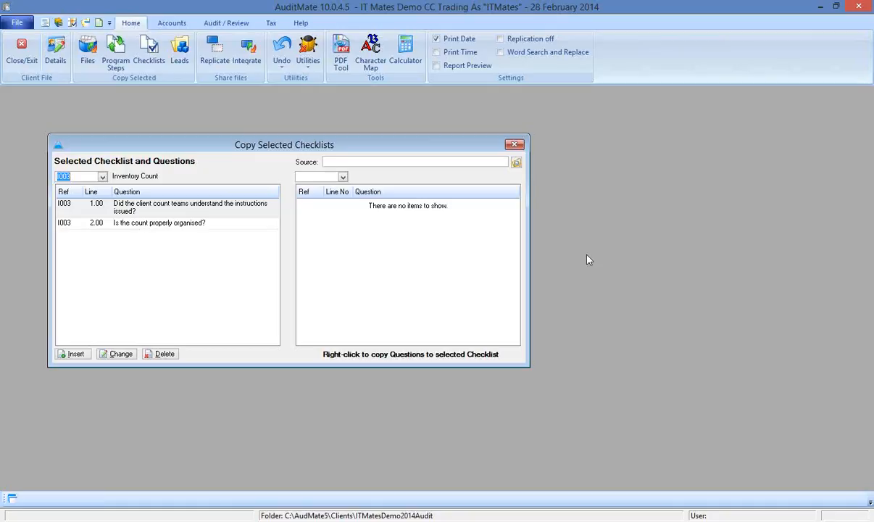
left_click(513, 145)
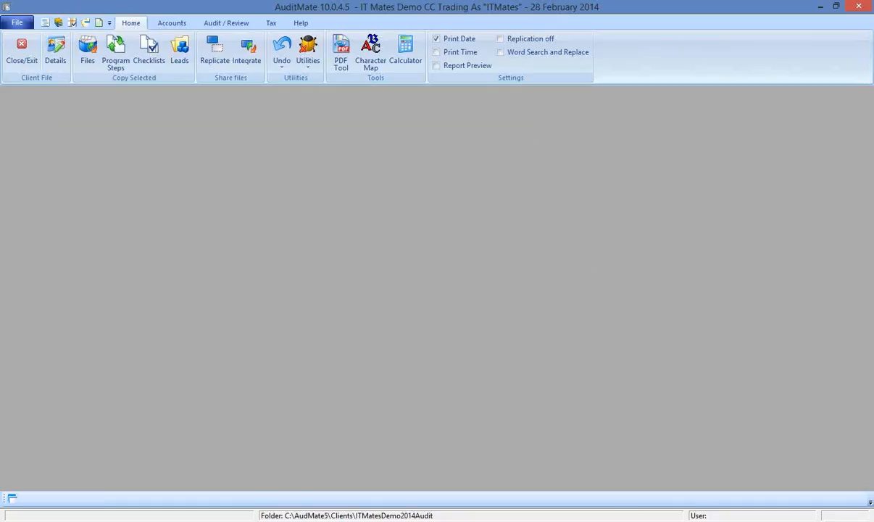
Switch to the Customising AuditMate presentation in PowerPoint to review the webinar topics, and minimise it.
left_click(632, 519)
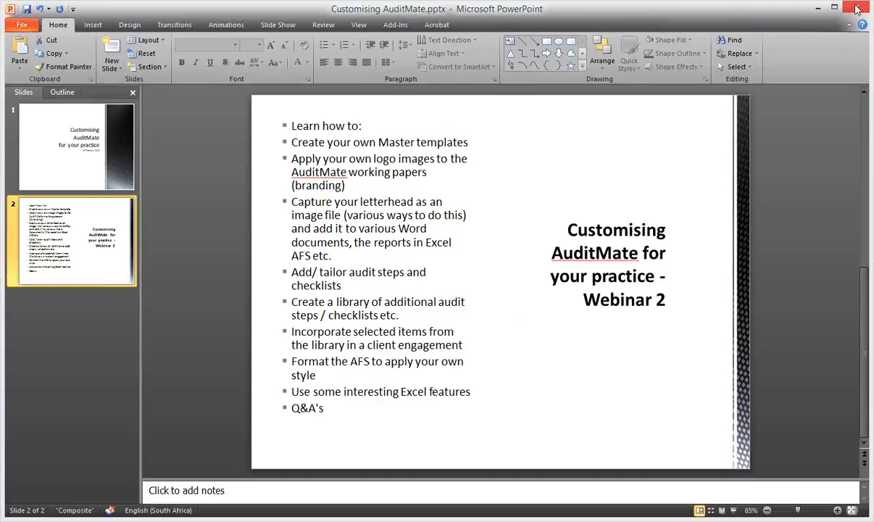
left_click(818, 8)
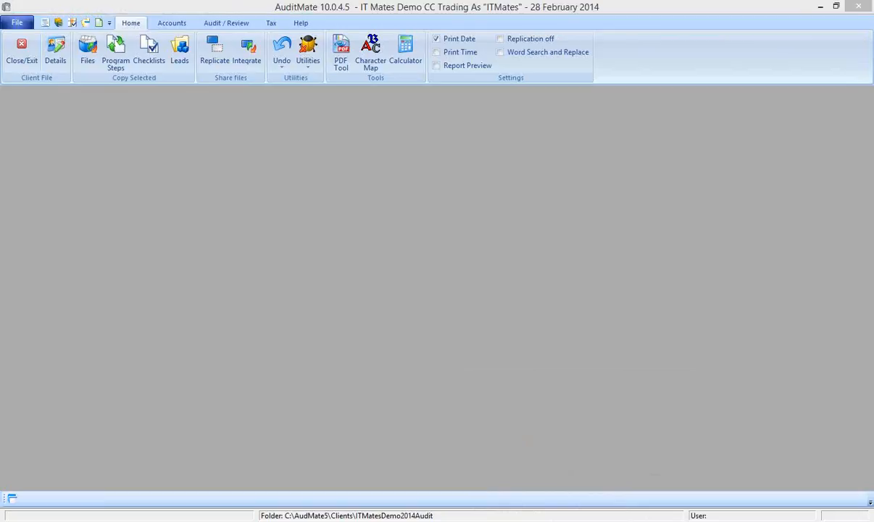
Open the client's working file index and its A100 Annual Financial Statements document in a maximised Excel window.
left_click(46, 24)
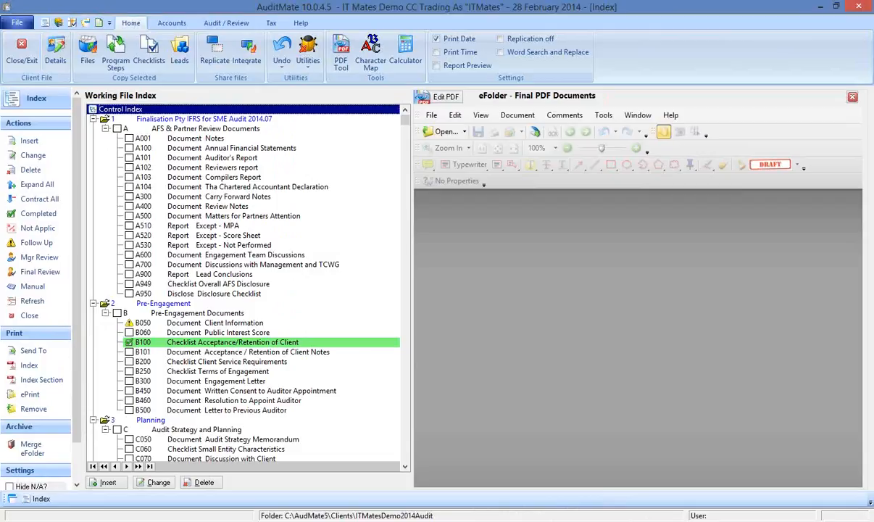
left_click(217, 149)
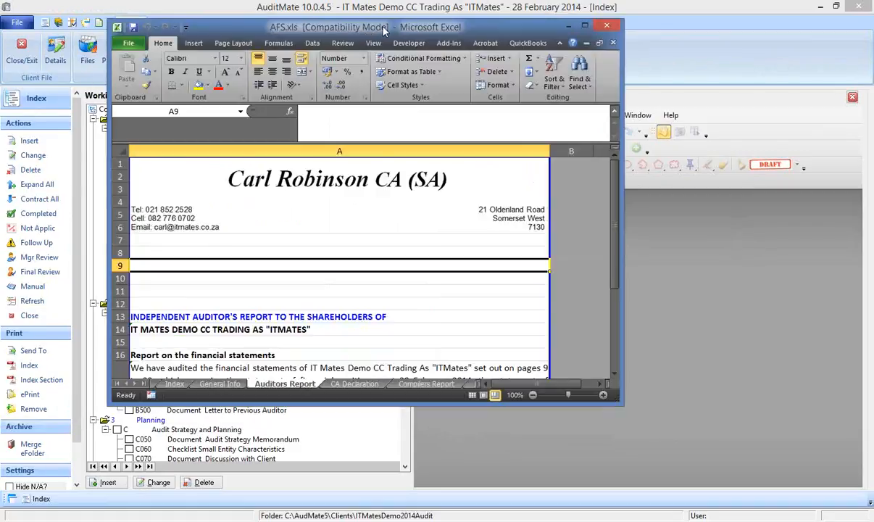
double_click(461, 30)
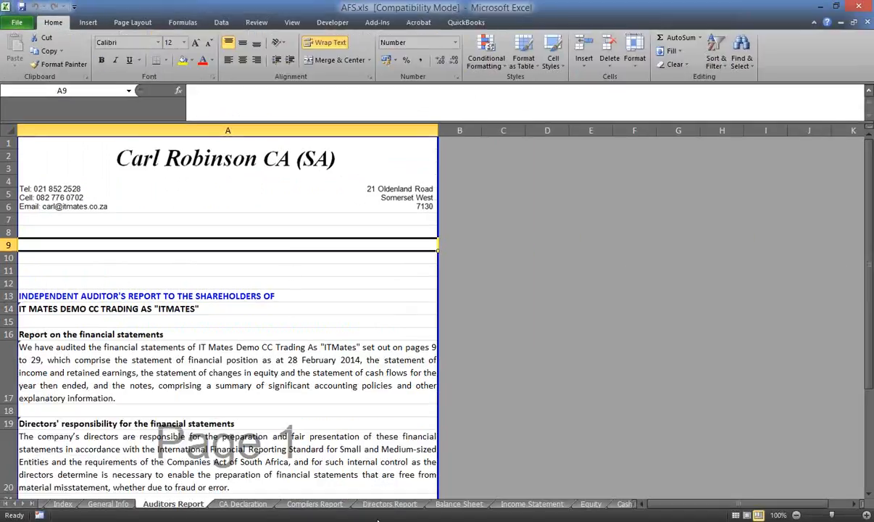
Examine the cell style used by the client name heading in cell A1 of the Balance Sheet sheet.
left_click(455, 504)
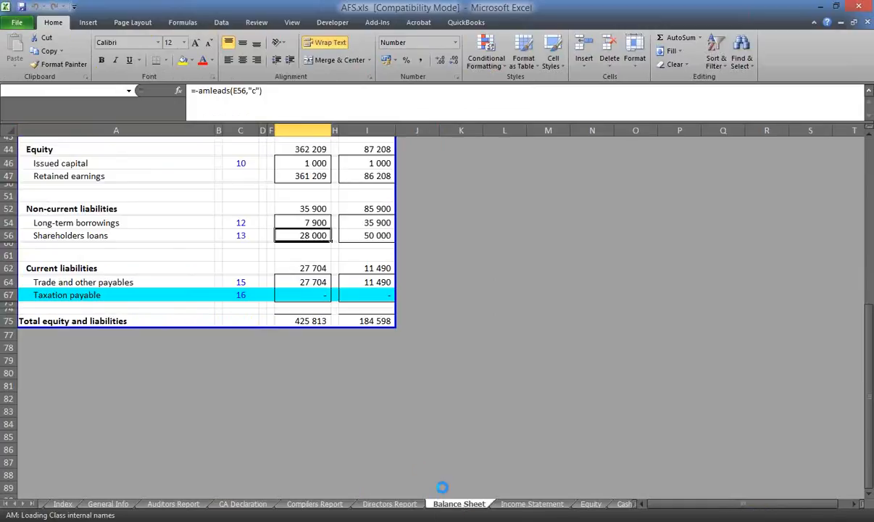
scroll(449, 299, "up", 10)
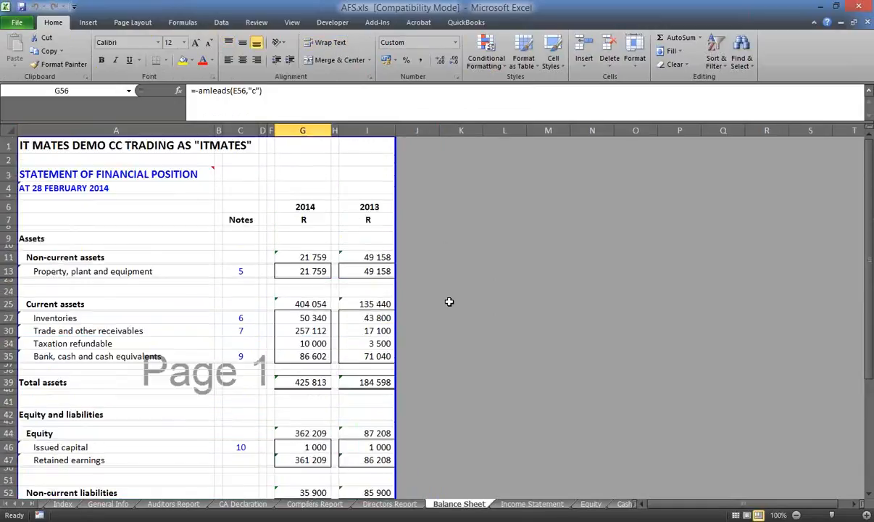
left_click(25, 145)
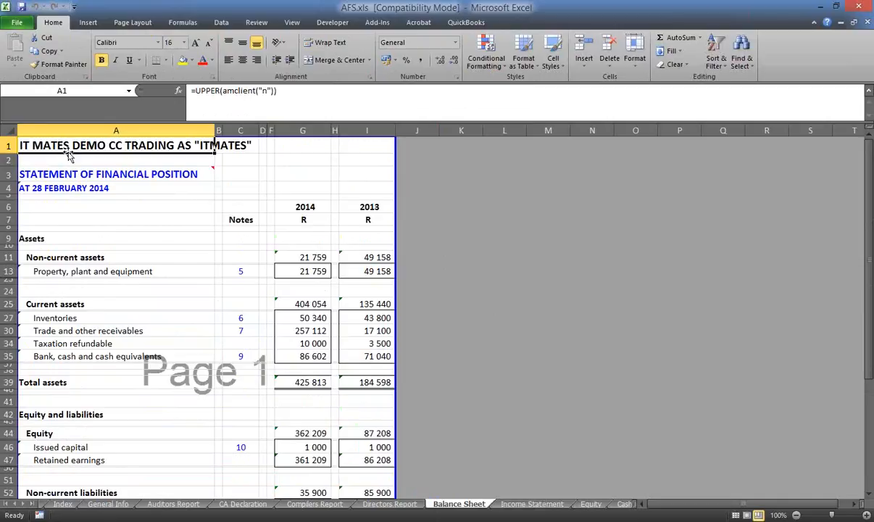
mouse_move(40, 174)
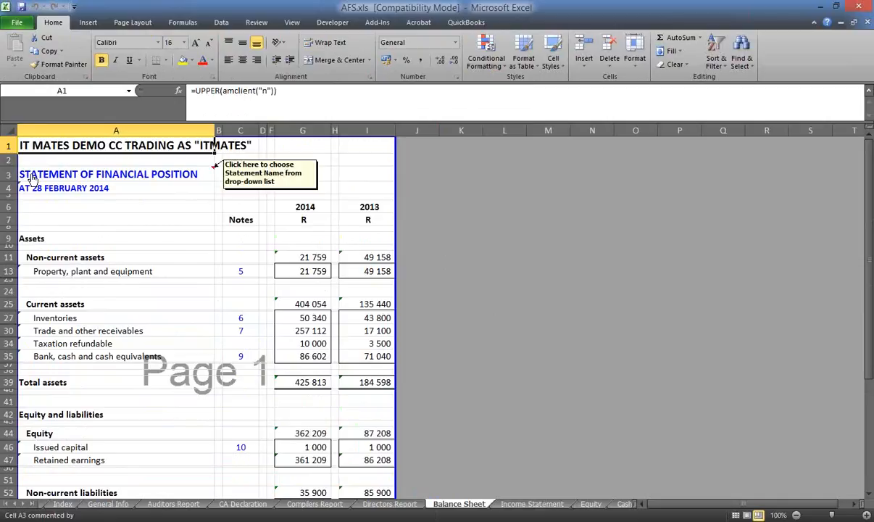
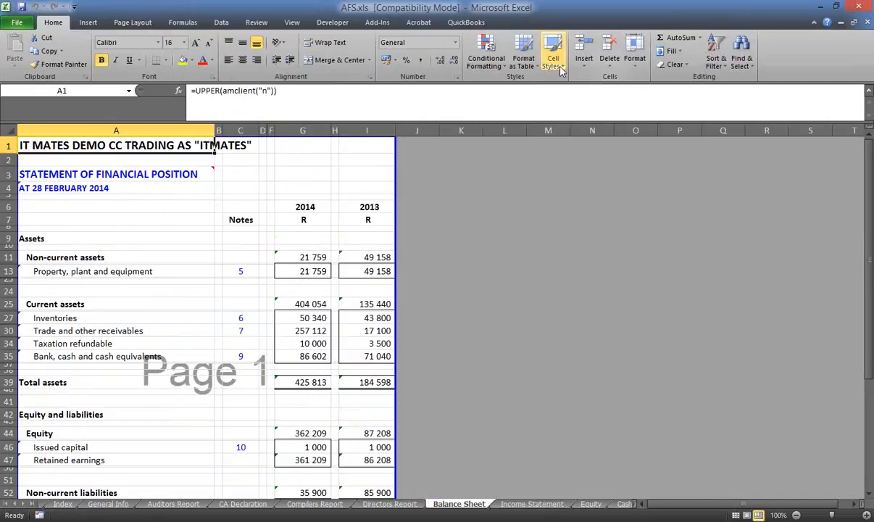
left_click(558, 62)
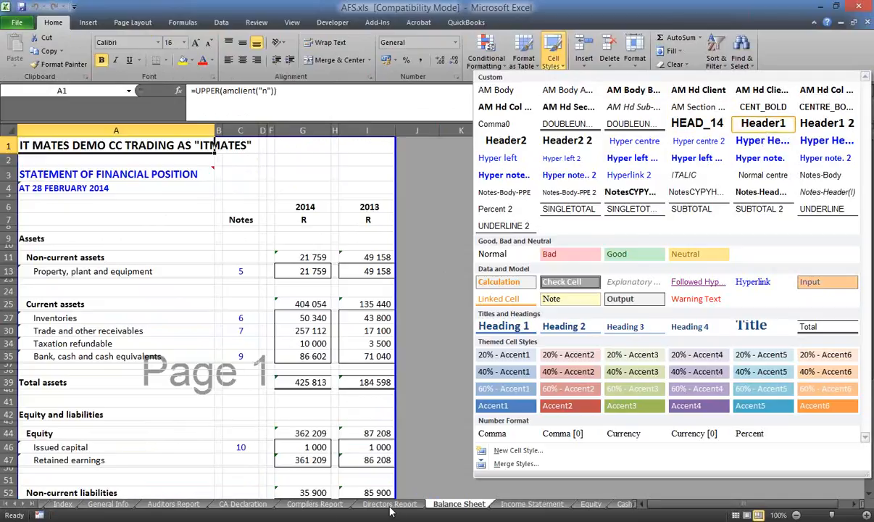
key("Escape")
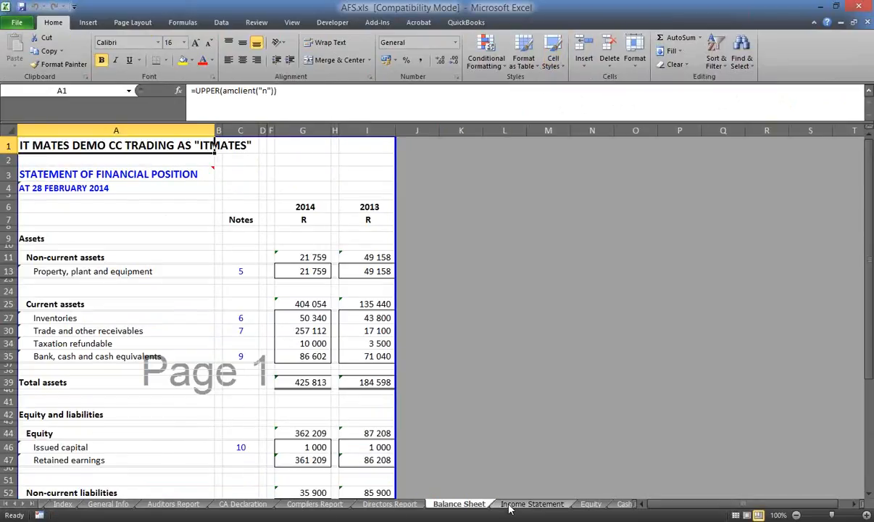
On the Income Statement sheet, modify the Header1 cell style used by the client name heading to font size 14.
left_click(509, 505)
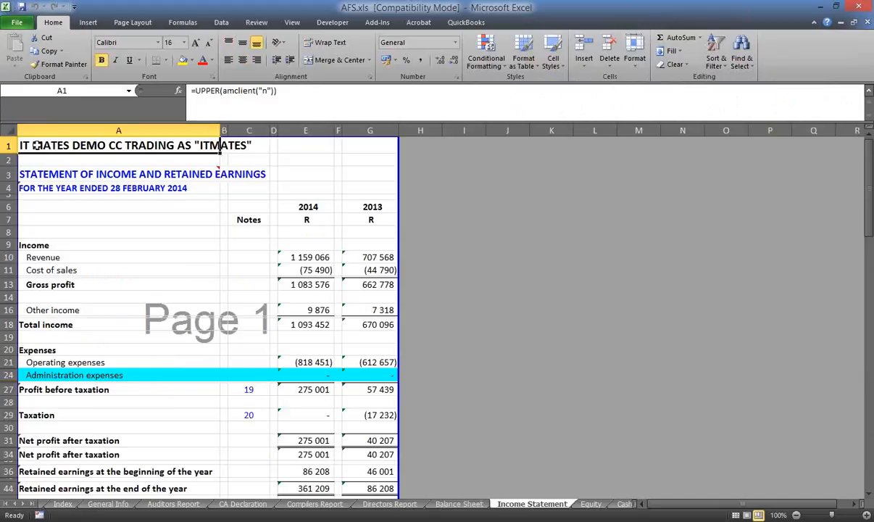
left_click(554, 50)
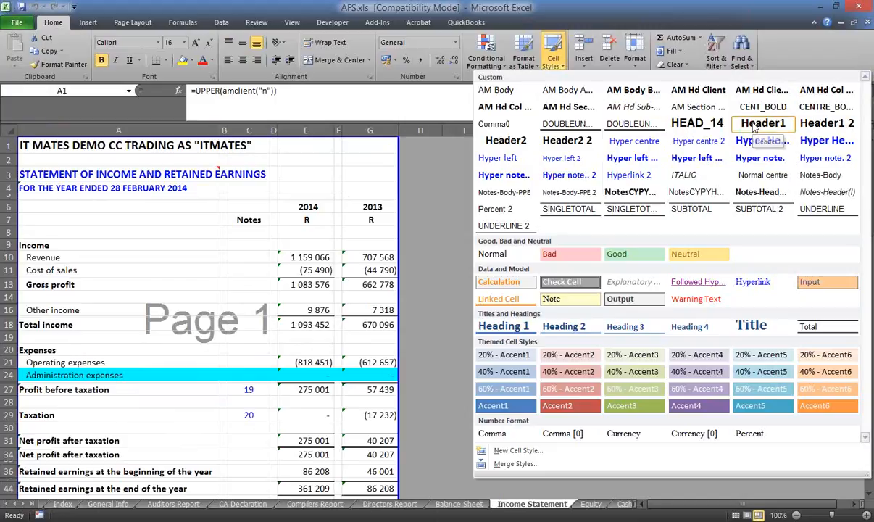
right_click(742, 125)
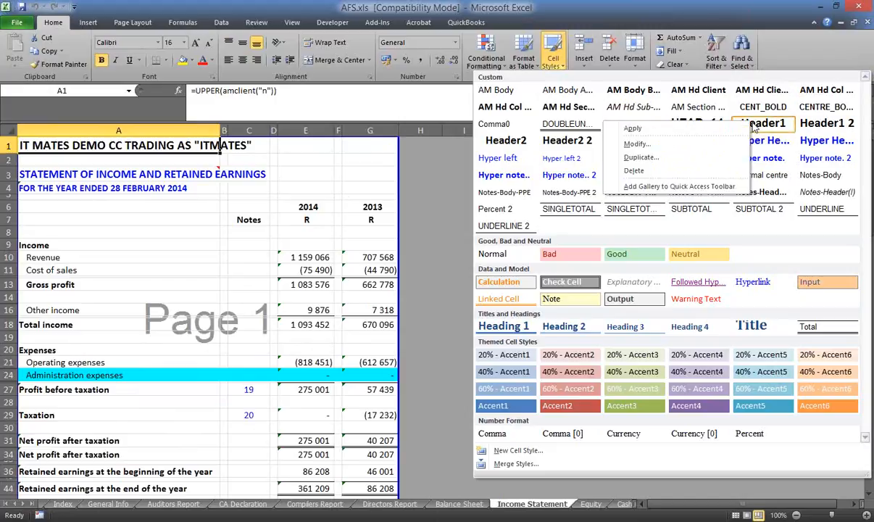
left_click(651, 148)
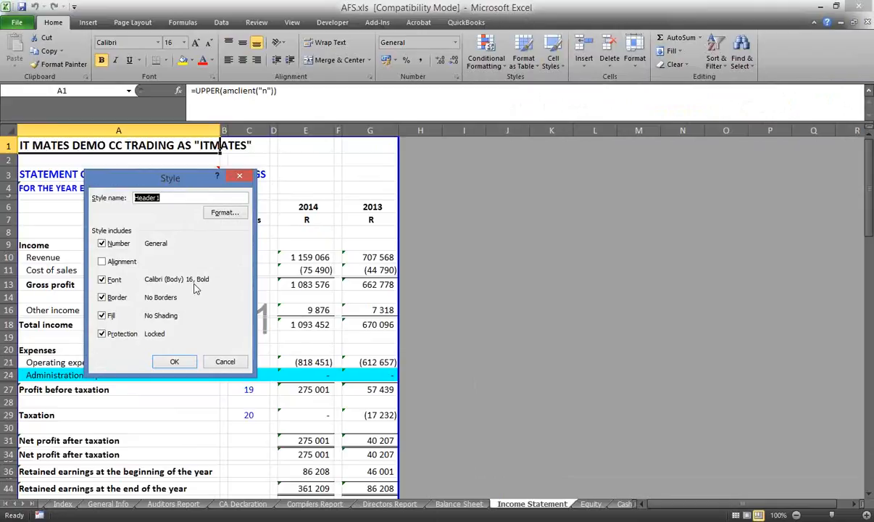
left_click(223, 213)
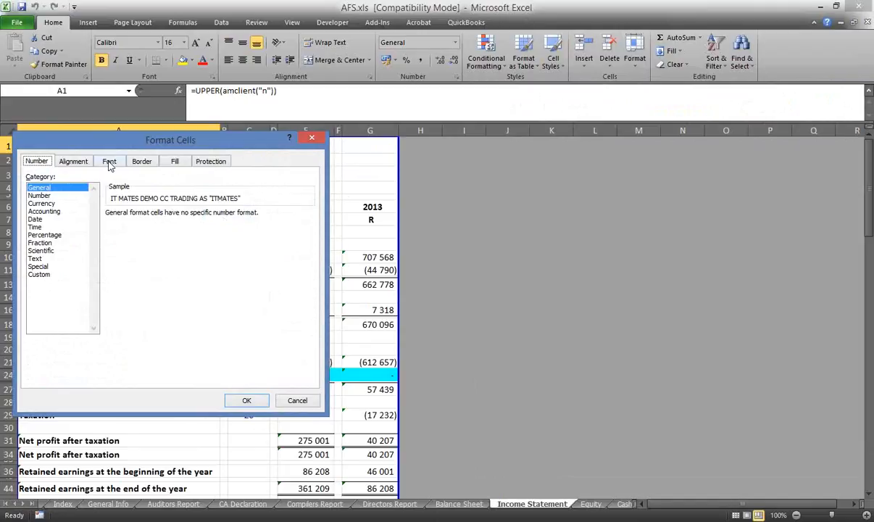
left_click(110, 162)
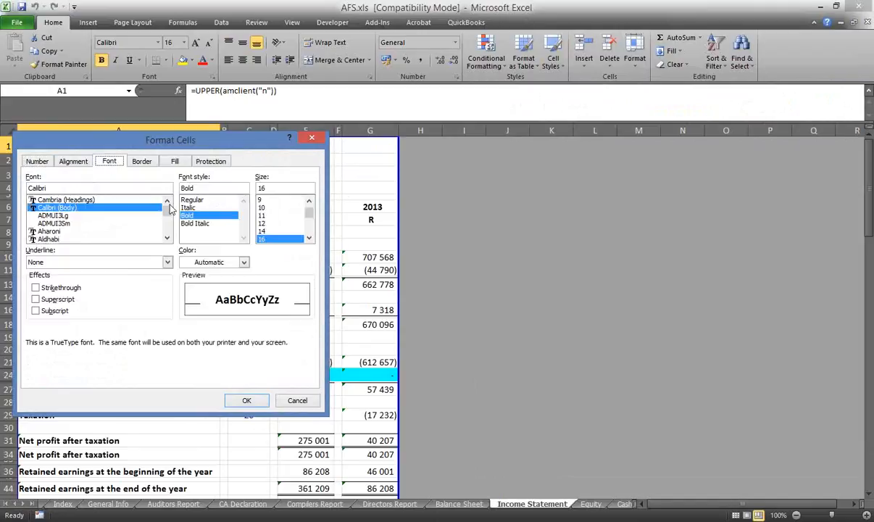
left_click(273, 231)
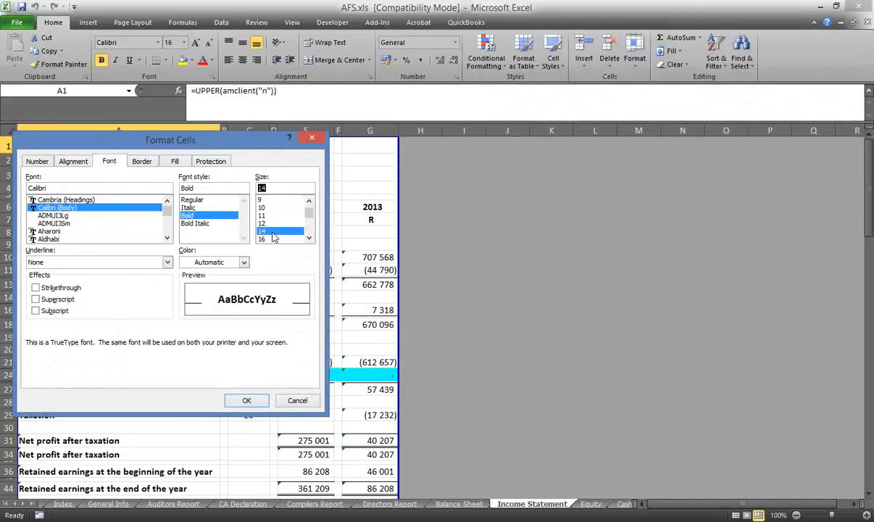
left_click(247, 401)
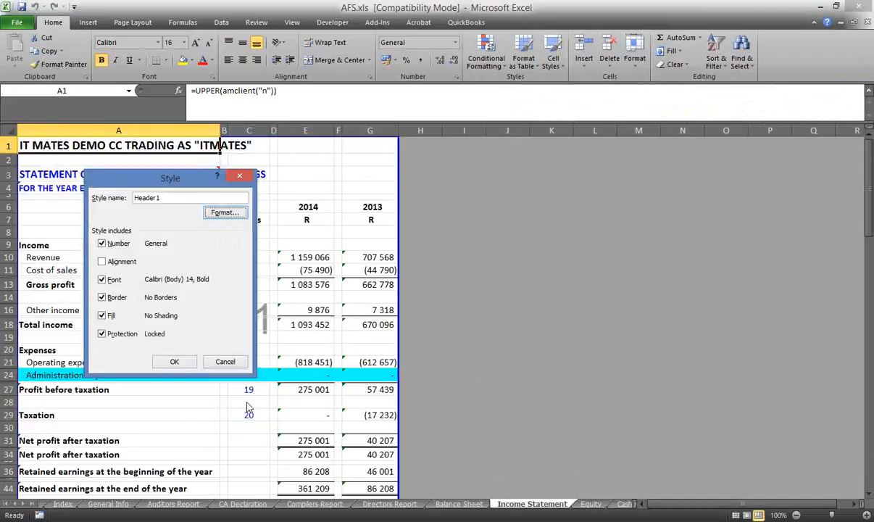
left_click(175, 362)
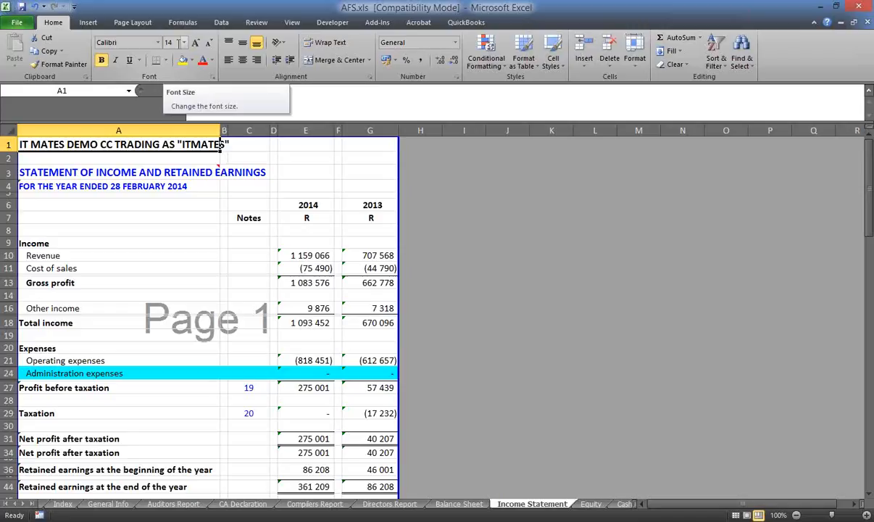
Examine the cell style used by the STATEMENT OF FINANCIAL POSITION heading in cell A3 of the Balance Sheet sheet.
left_click(442, 503)
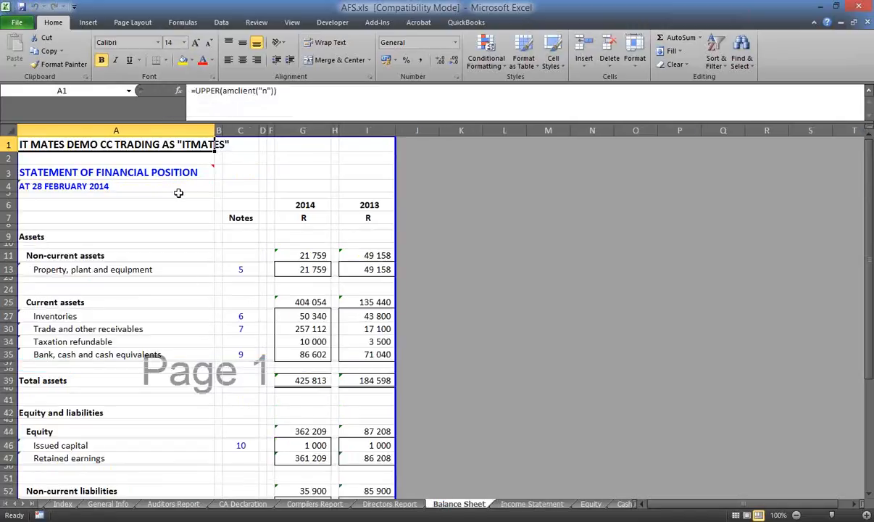
left_click(38, 175)
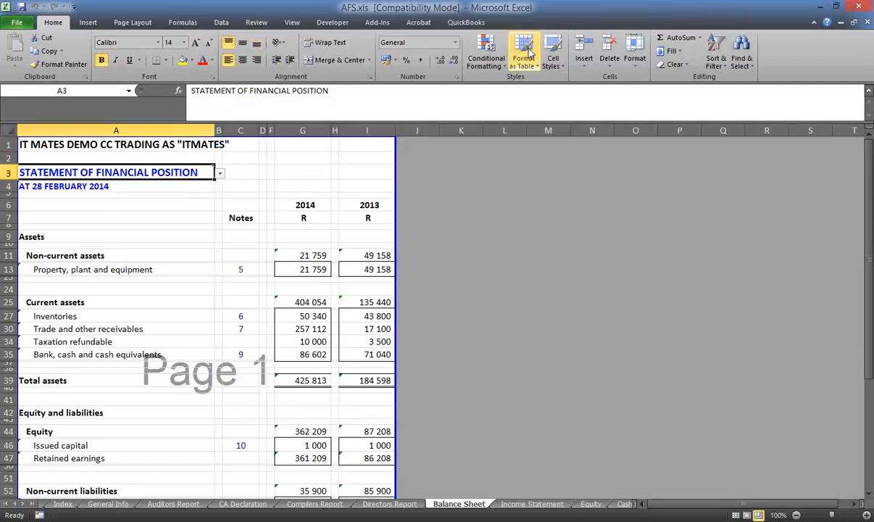
left_click(555, 49)
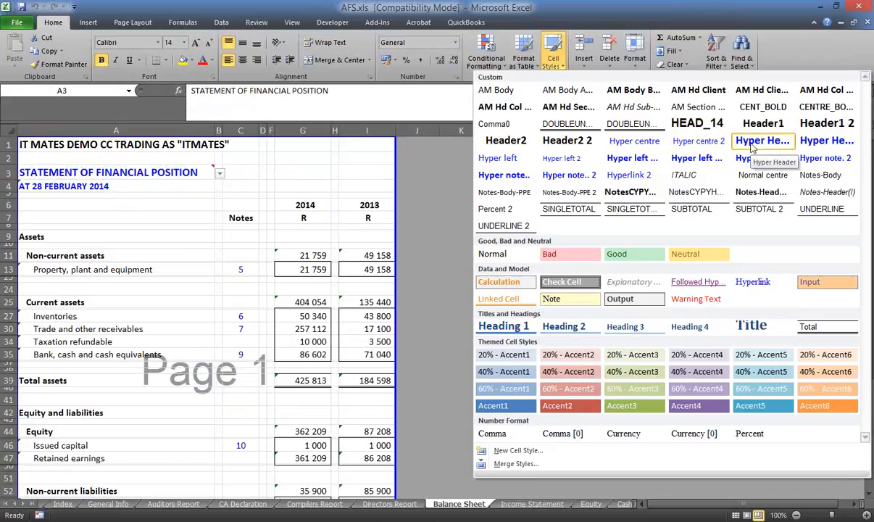
left_click(774, 145)
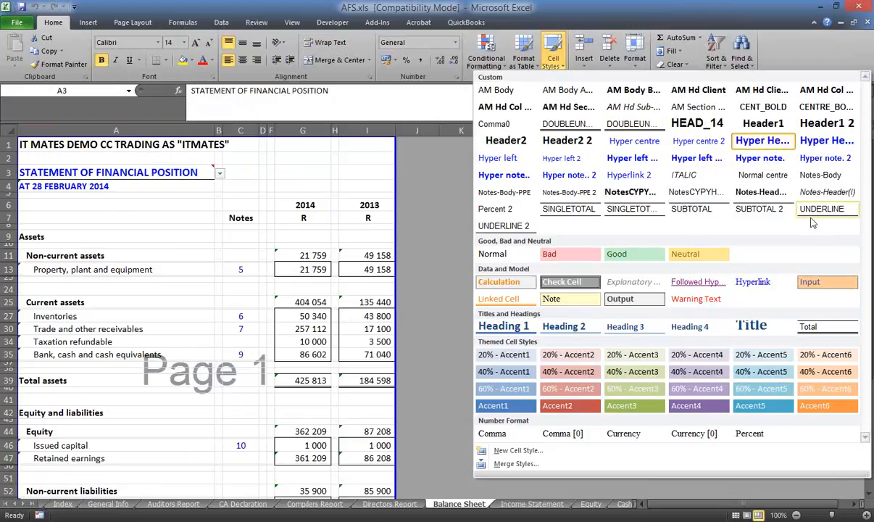
left_click(760, 145)
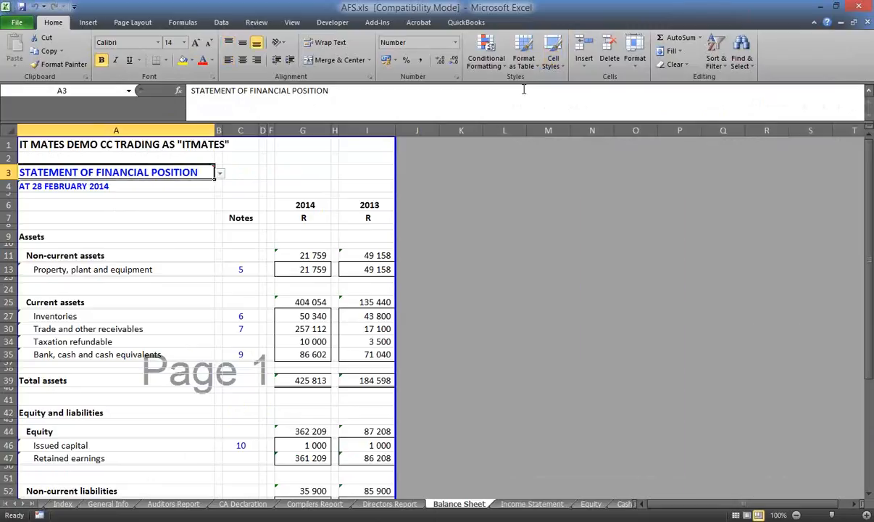
Modify the Hyper Header cell style to font size 12 and apply it to the heading in cell A3 of the Balance Sheet sheet.
left_click(552, 52)
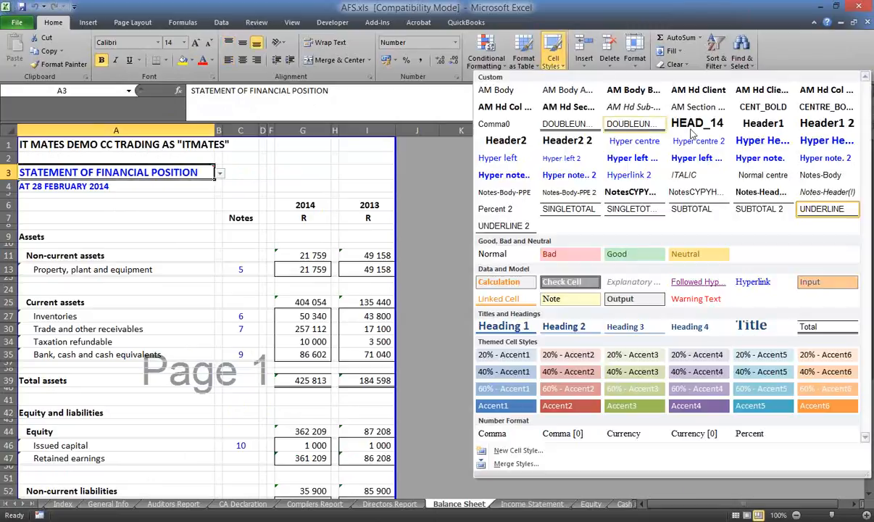
right_click(760, 148)
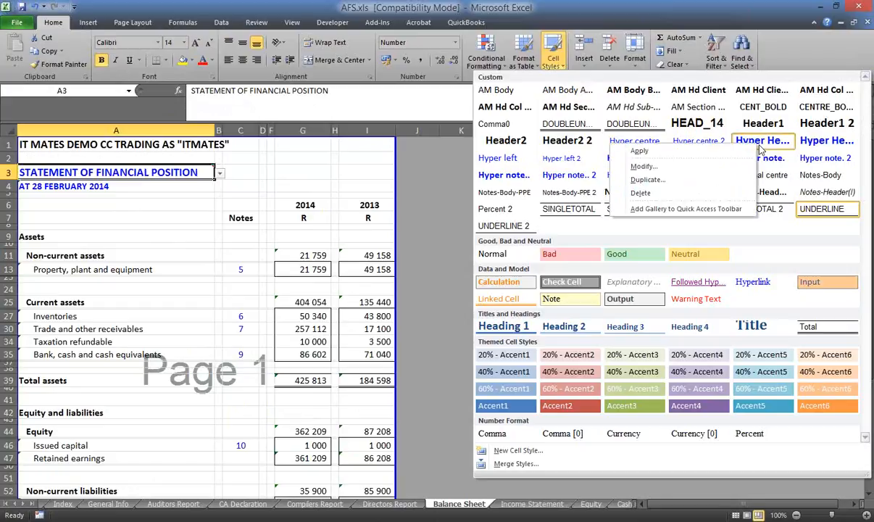
left_click(643, 167)
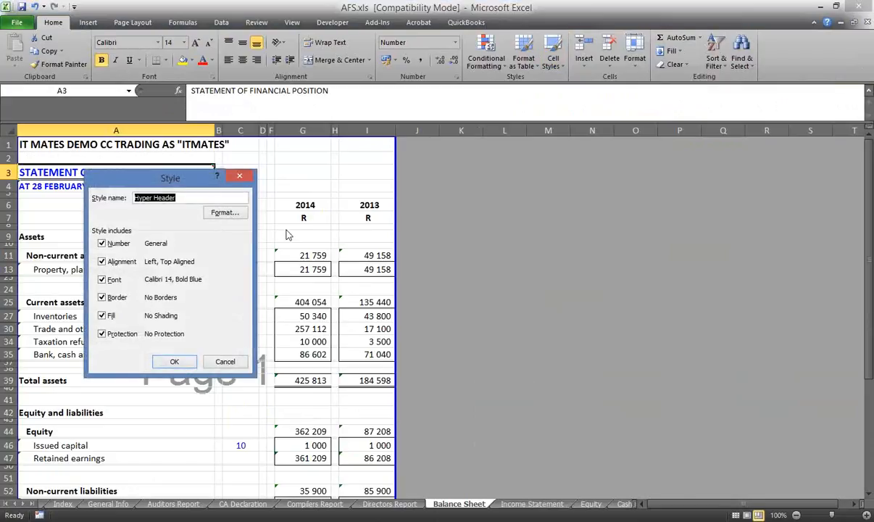
left_click(223, 215)
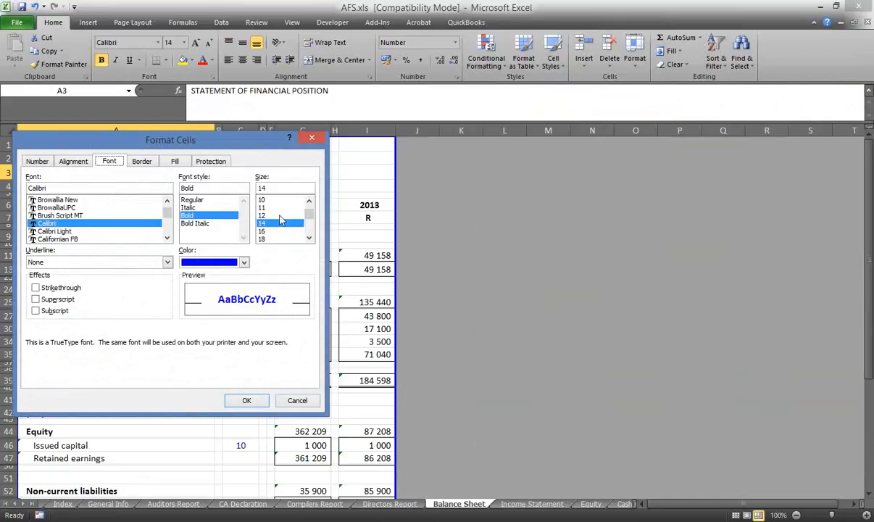
left_click(264, 215)
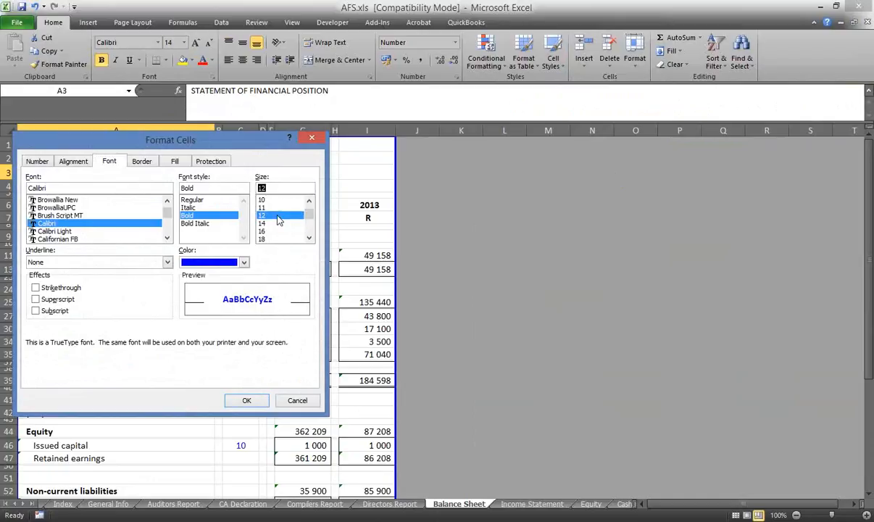
left_click(248, 400)
left_click(173, 360)
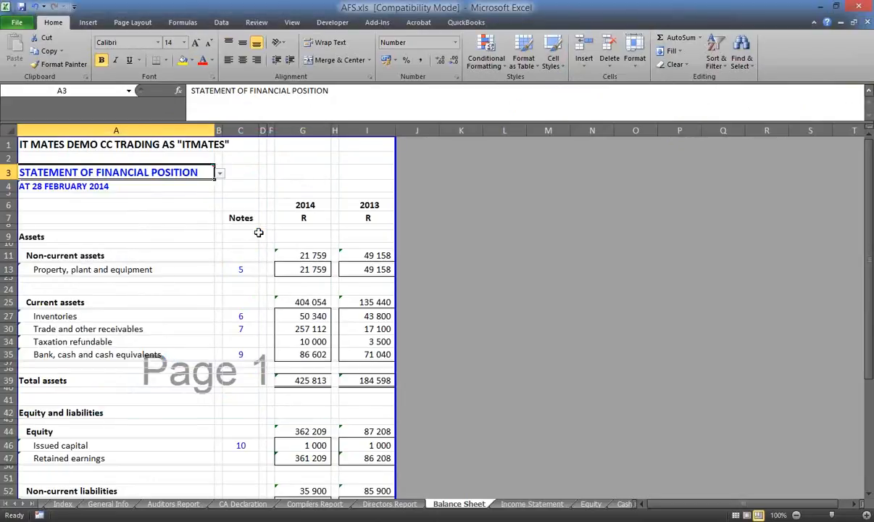
left_click(553, 60)
left_click(758, 141)
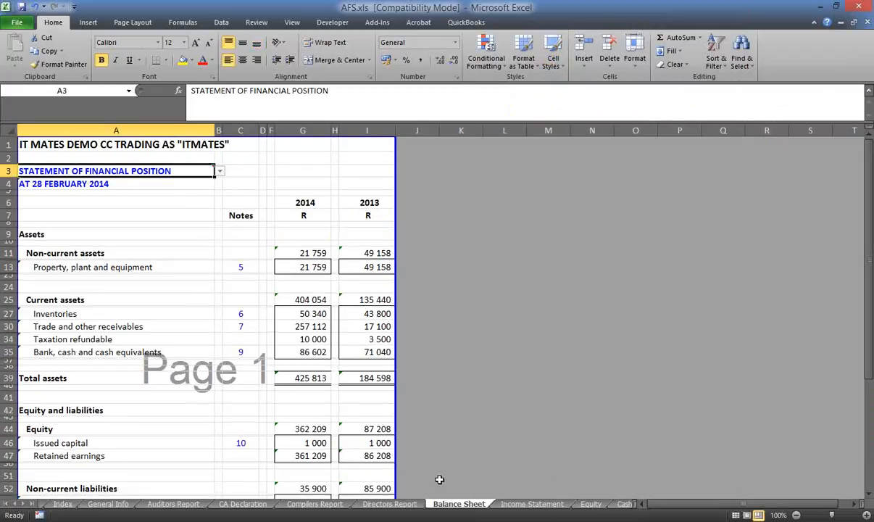
On the Income Statement sheet, check the statement heading and examine the cell style used by the Revenue line in A10.
left_click(534, 504)
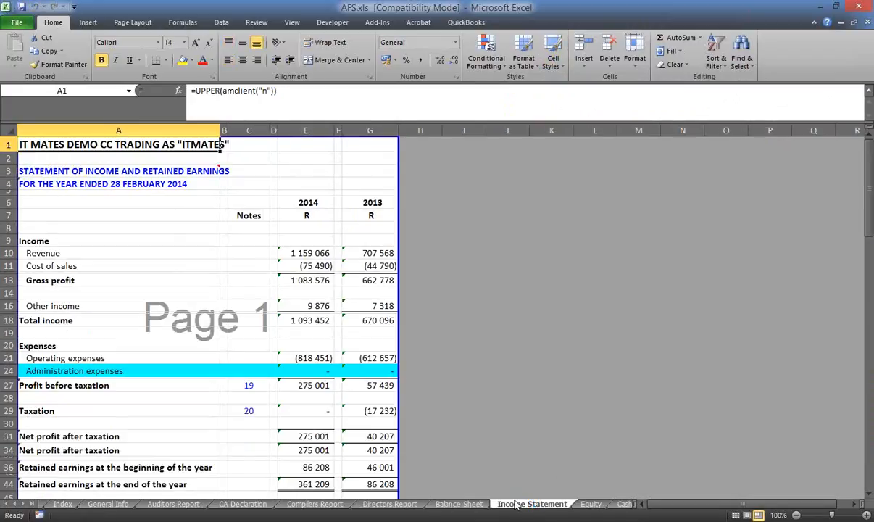
key("Down")
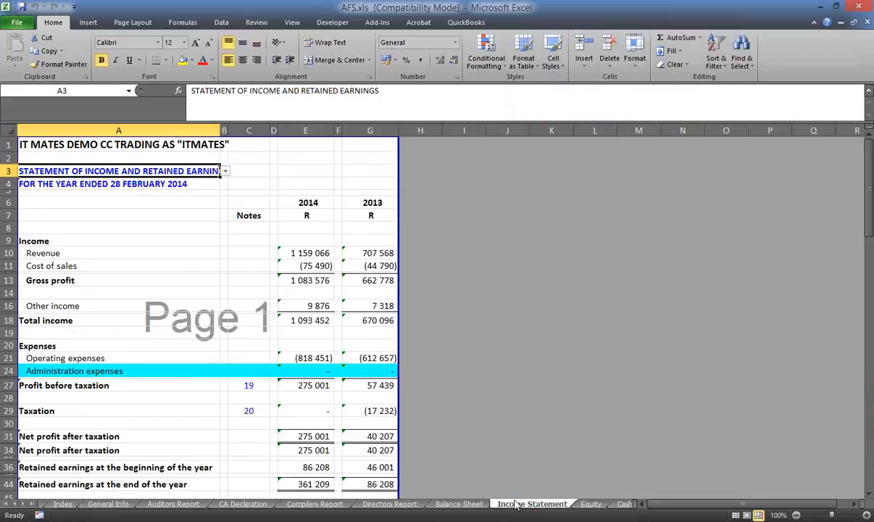
left_click(56, 253)
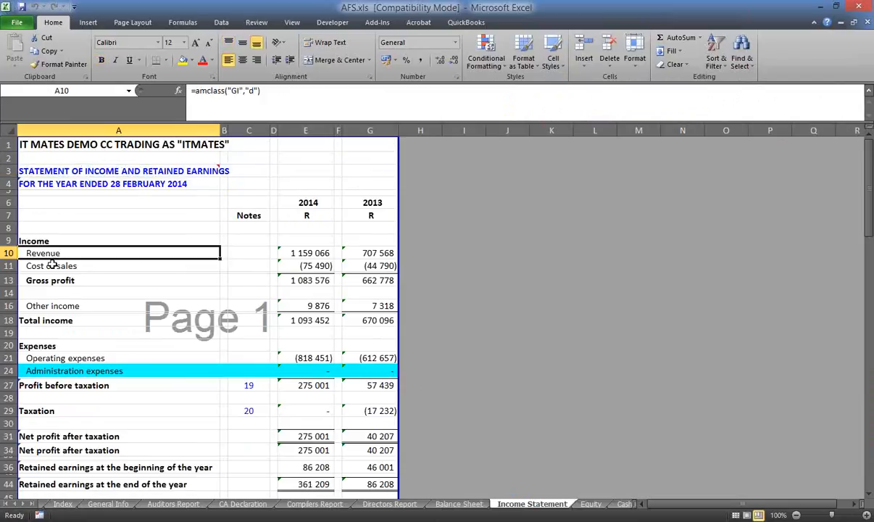
left_click(553, 55)
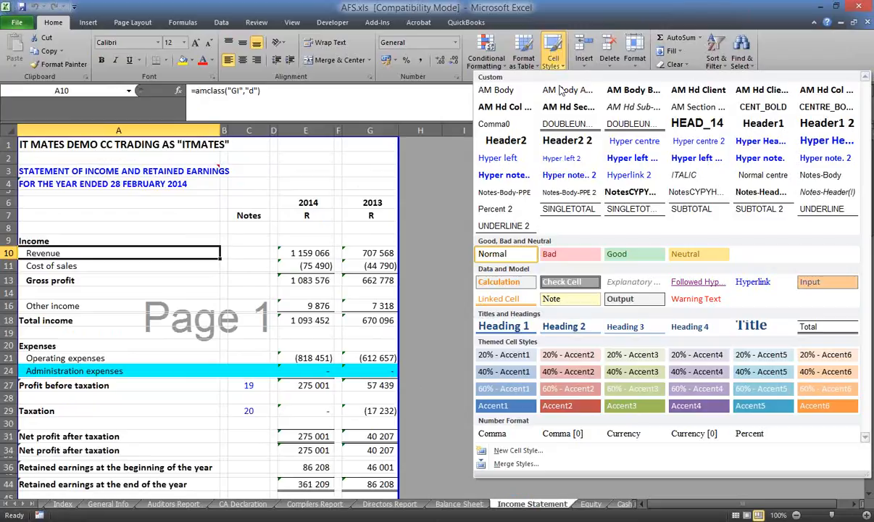
right_click(496, 259)
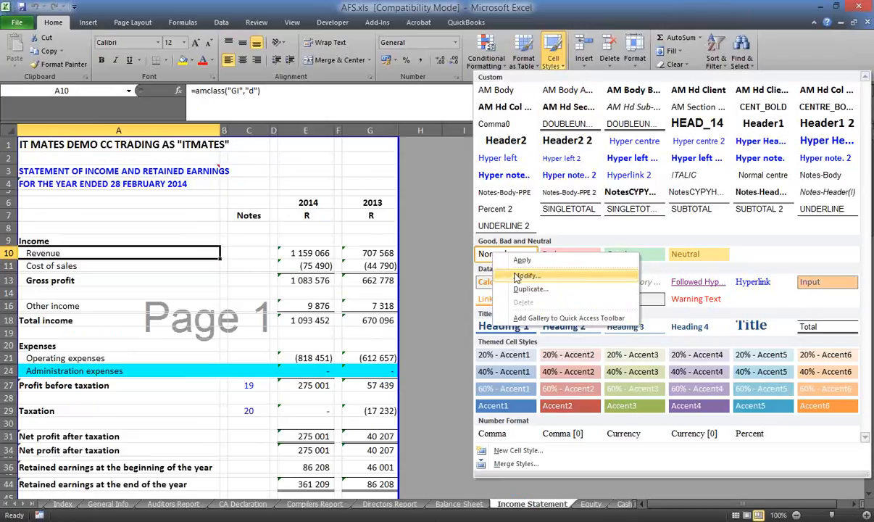
left_click(428, 256)
left_click(427, 256)
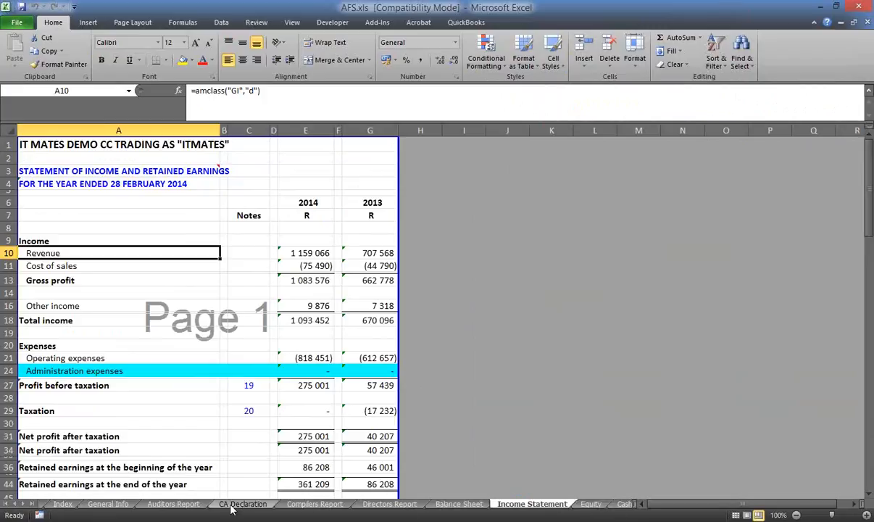
Follow the Balance Sheet's Property, plant and equipment note reference and examine the cell style of Computer equipment in B172.
left_click(450, 510)
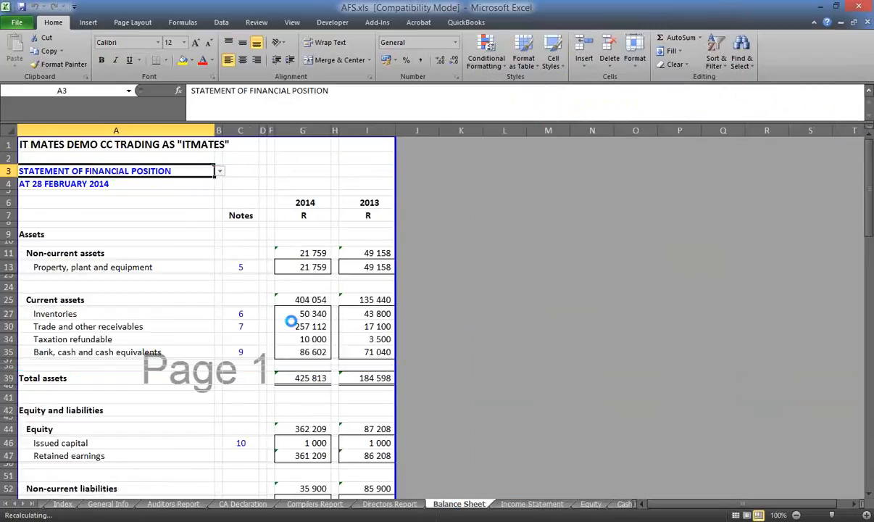
double_click(239, 268)
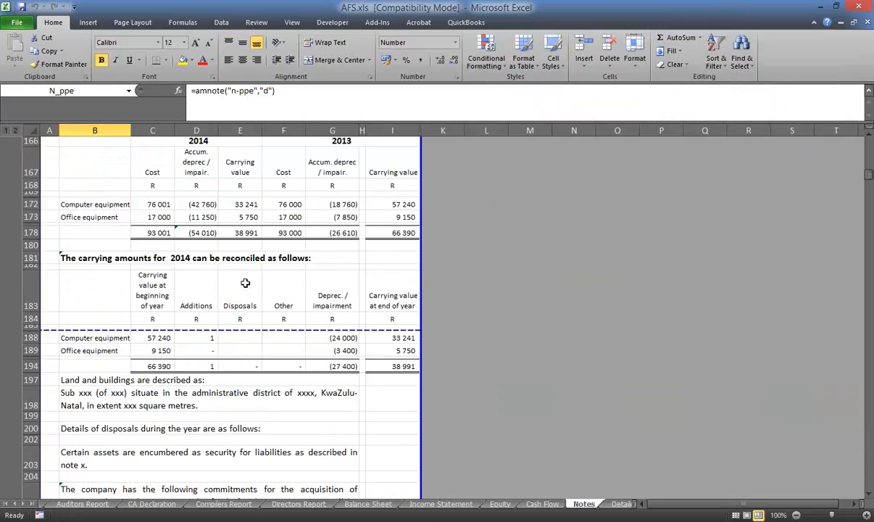
scroll(245, 282, "up", 1)
left_click(97, 235)
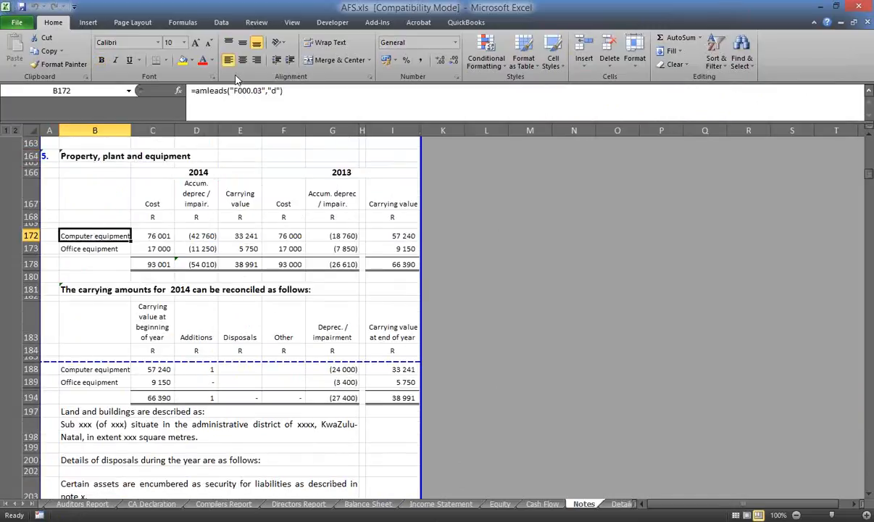
left_click(554, 61)
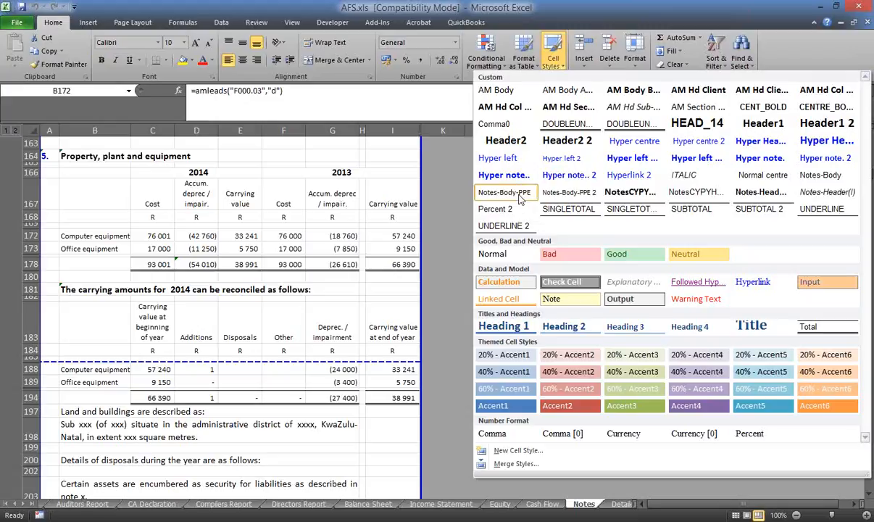
left_click(444, 220)
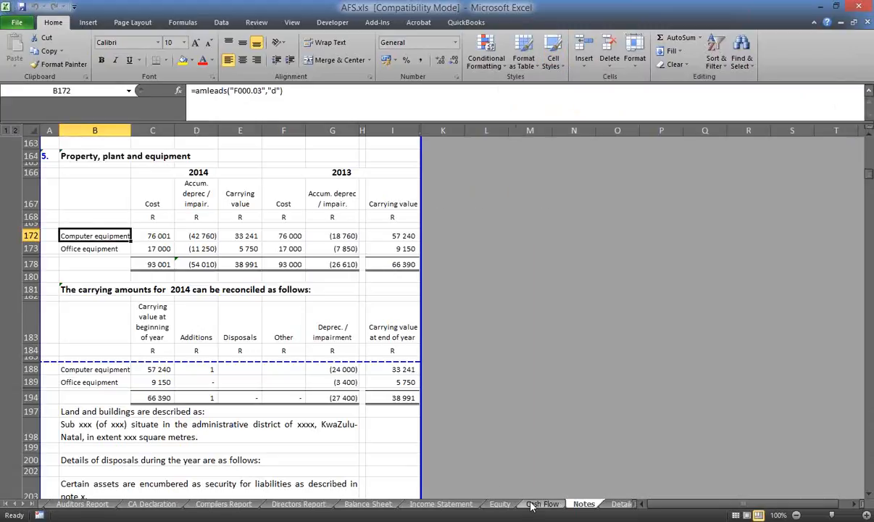
Change the font of the entire Balance Sheet sheet to Arial.
left_click(366, 503)
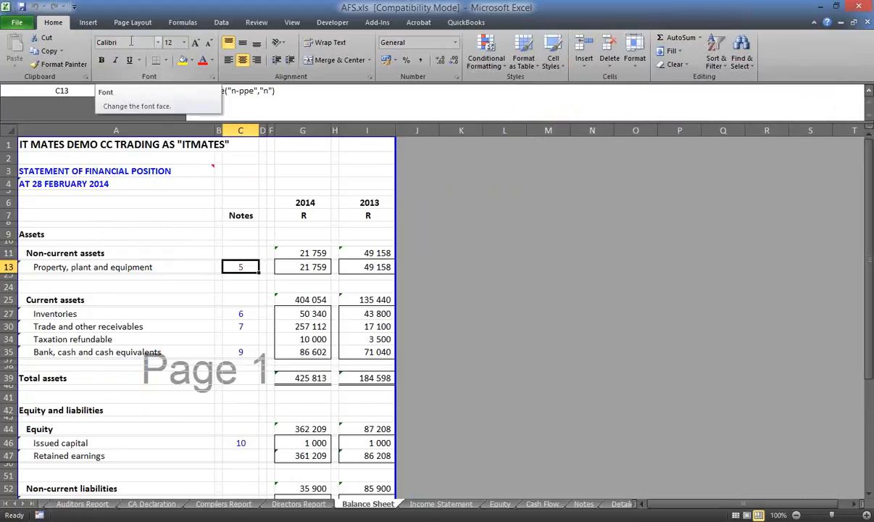
left_click(13, 131)
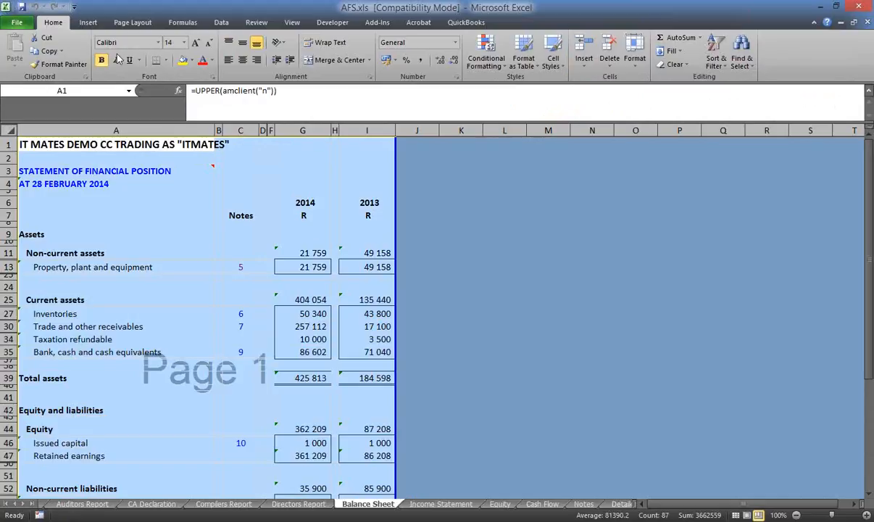
left_click(160, 45)
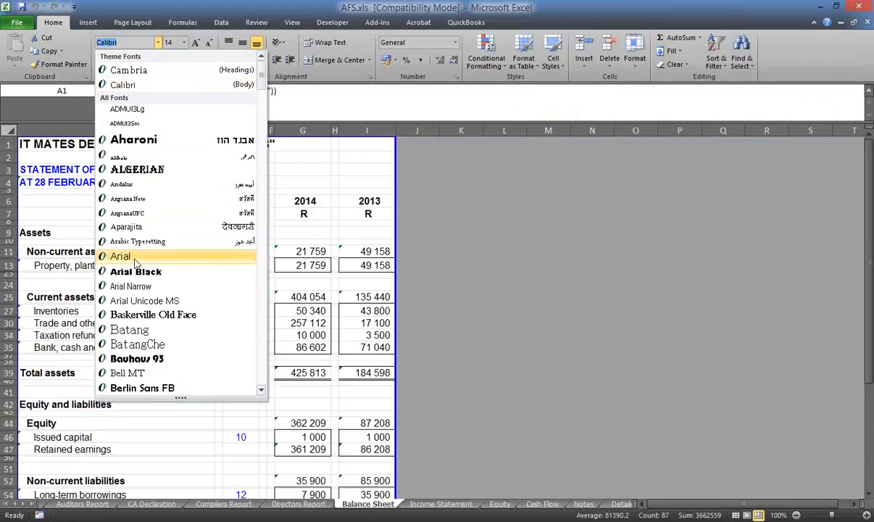
left_click(134, 258)
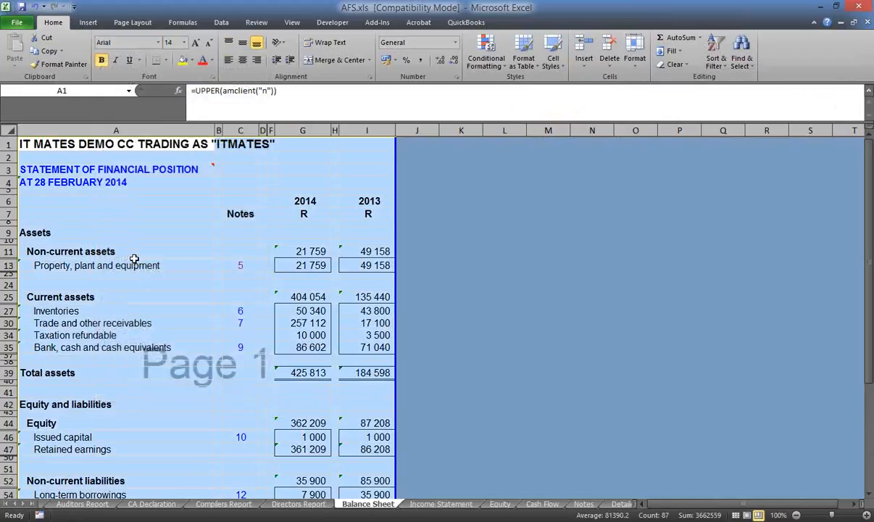
Set the font size of the entire Balance Sheet sheet to 11, and deselect the sheet.
left_click(209, 45)
left_click(209, 44)
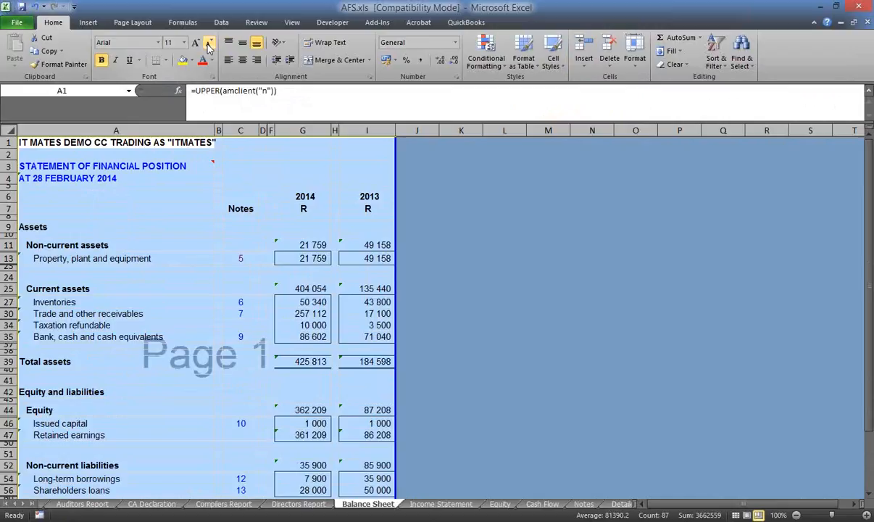
left_click(209, 45)
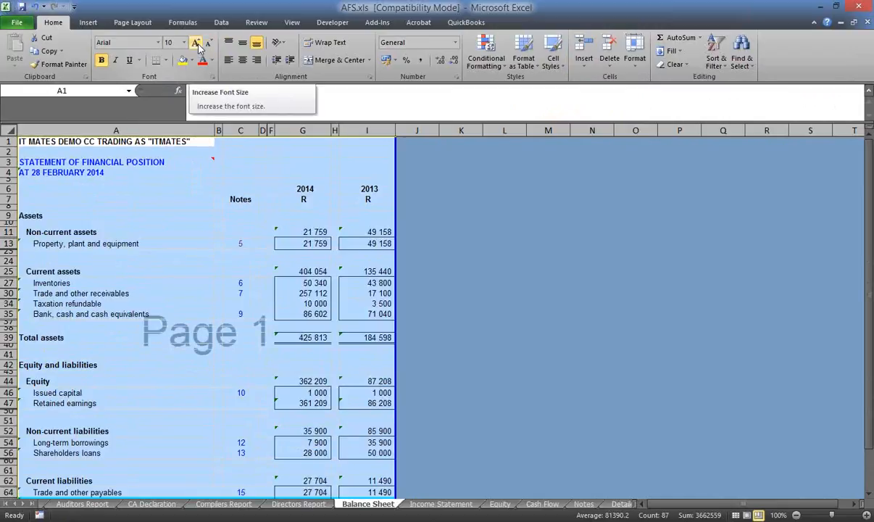
left_click(197, 45)
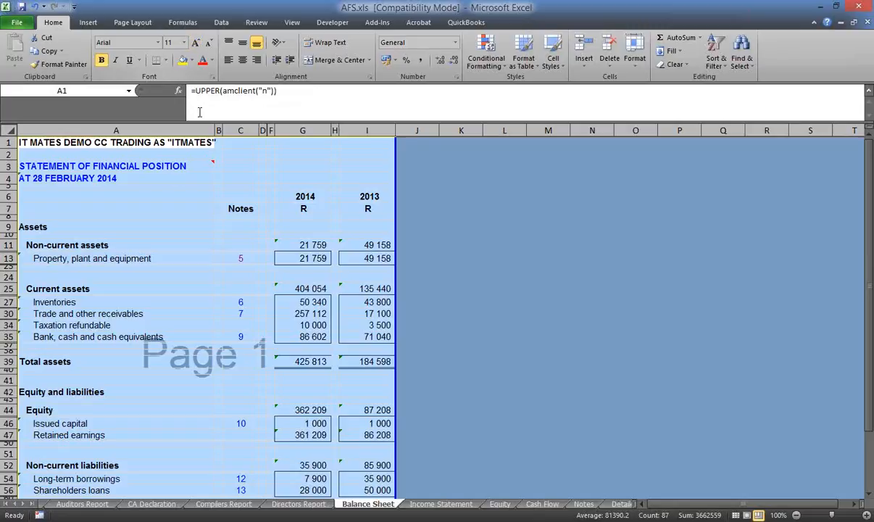
left_click(166, 208)
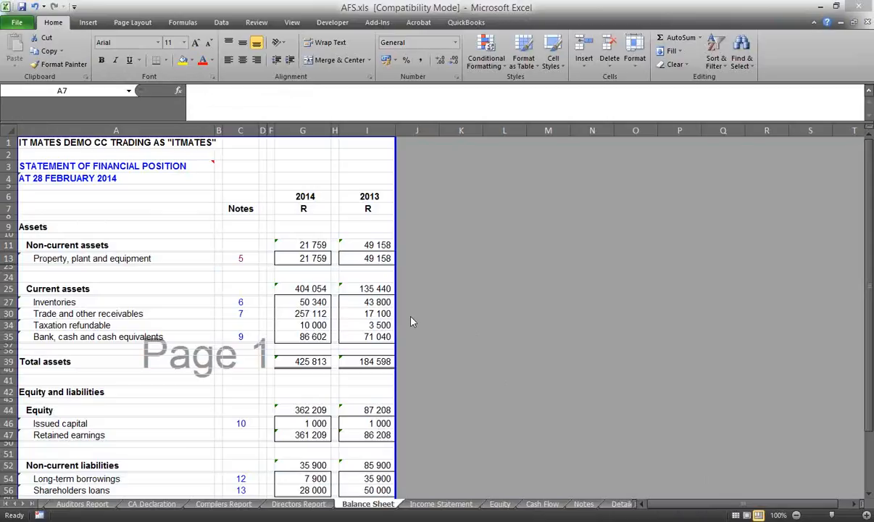
Close the AFS workbook and, in AuditMate, create the Excel file for the Trial Balance - By Lead report.
left_click(861, 5)
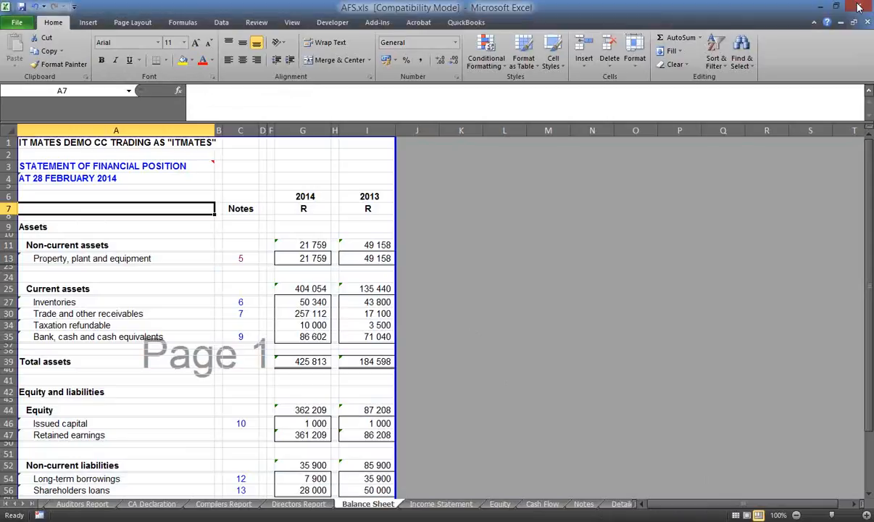
left_click(404, 282)
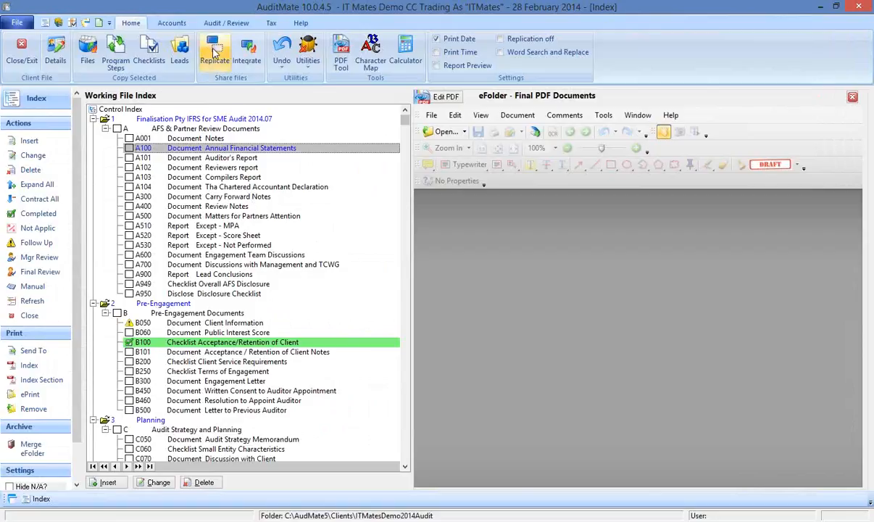
left_click(172, 23)
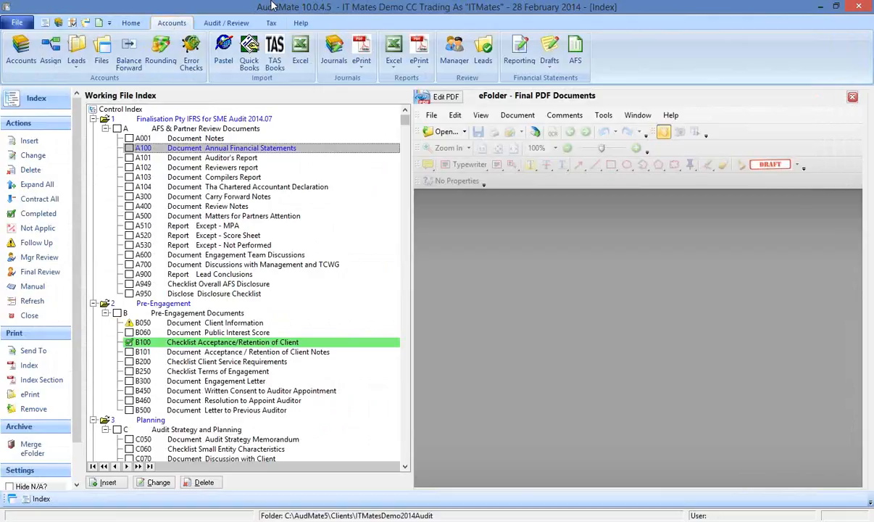
left_click(393, 61)
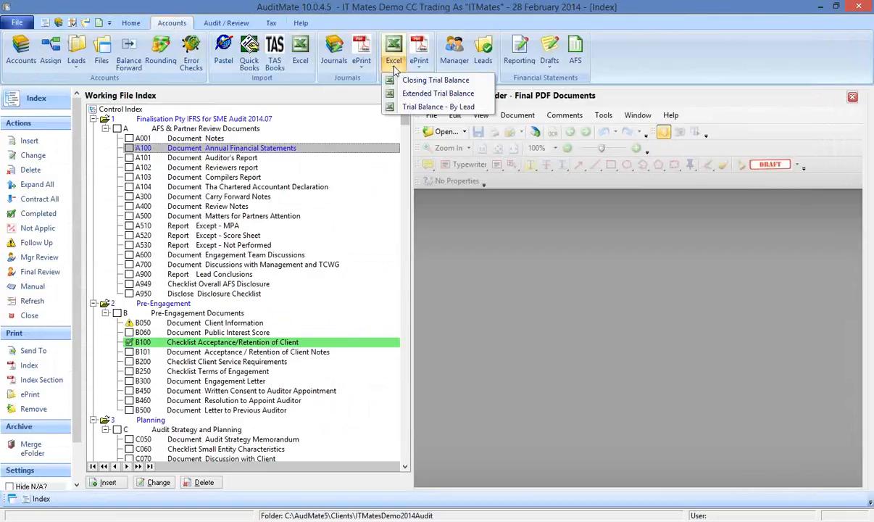
left_click(418, 107)
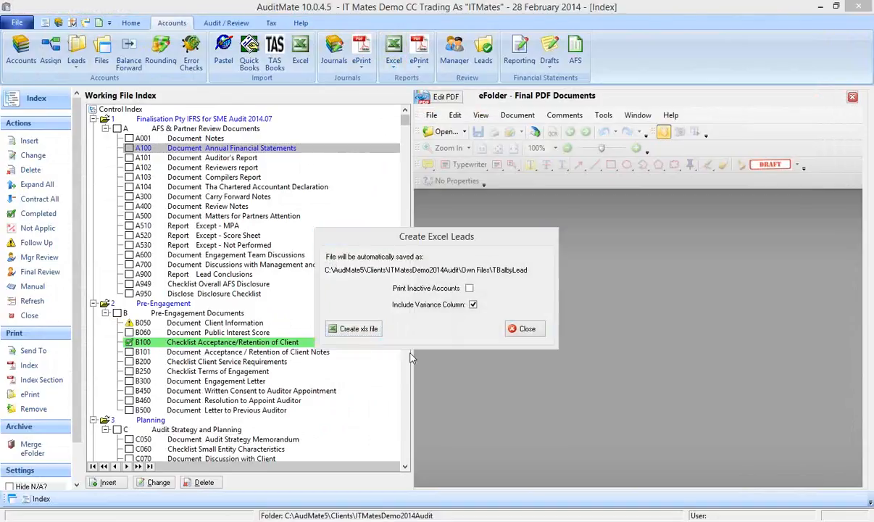
left_click(359, 330)
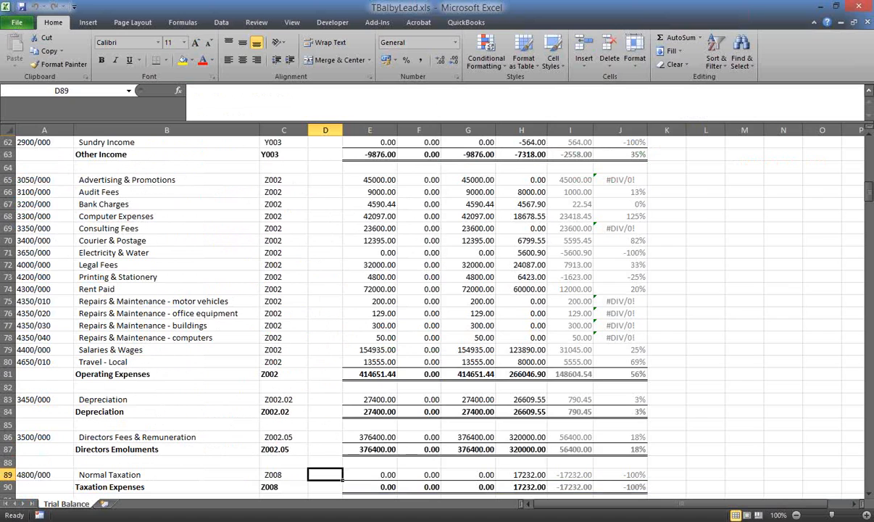
Freeze the panes of the Trial Balance sheet above row 6 so the report and column headings stay in place.
left_click(729, 301)
scroll(728, 301, "up", 16)
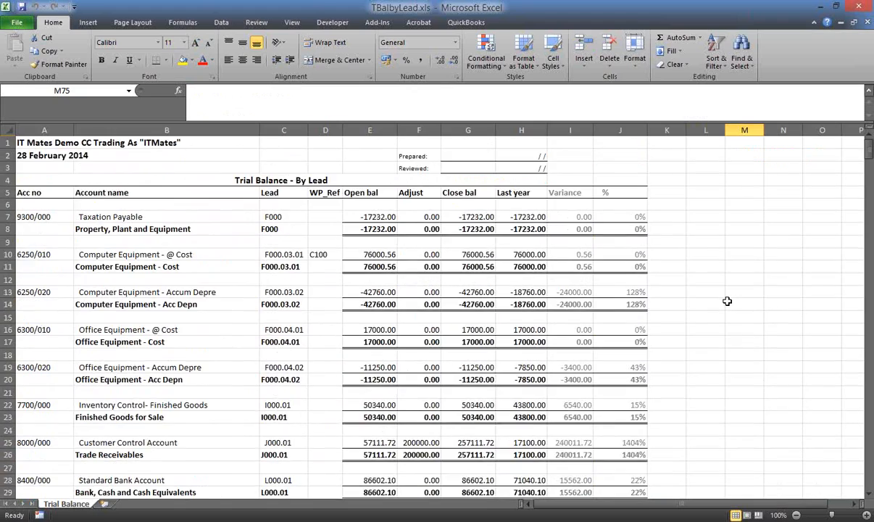
scroll(727, 301, "down", 14)
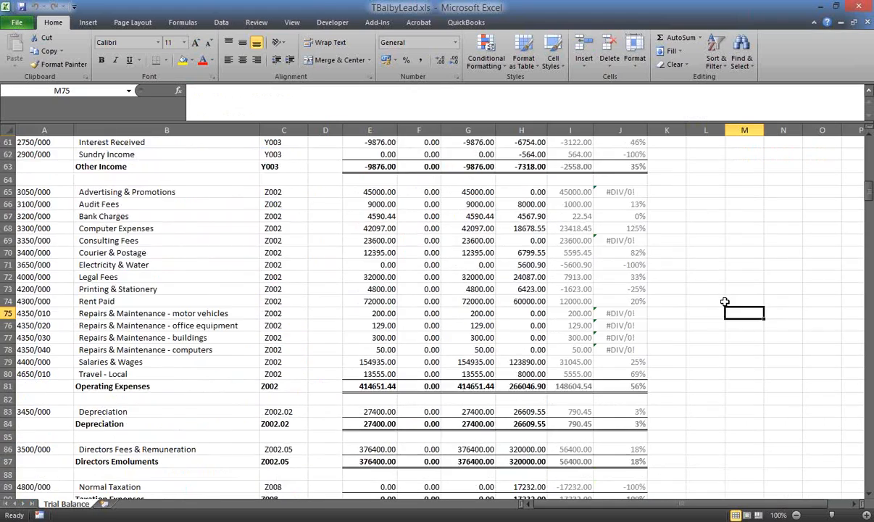
scroll(725, 301, "up", 18)
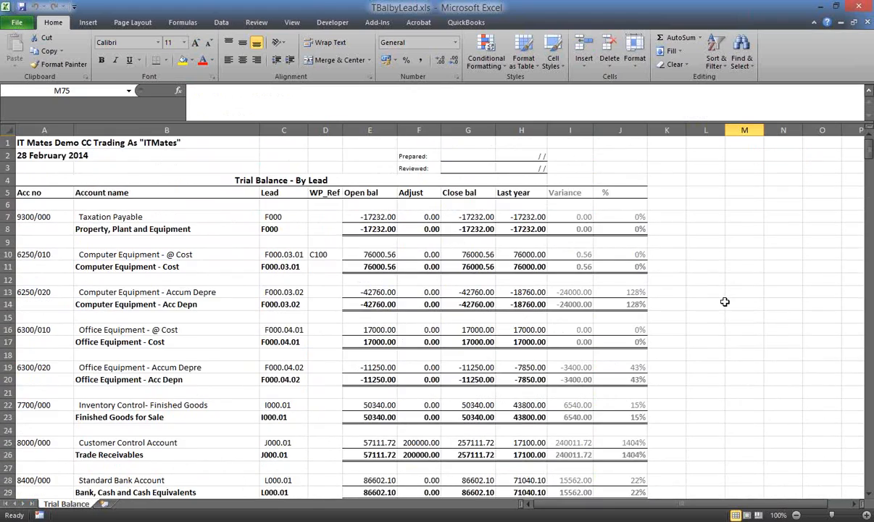
left_click(28, 206)
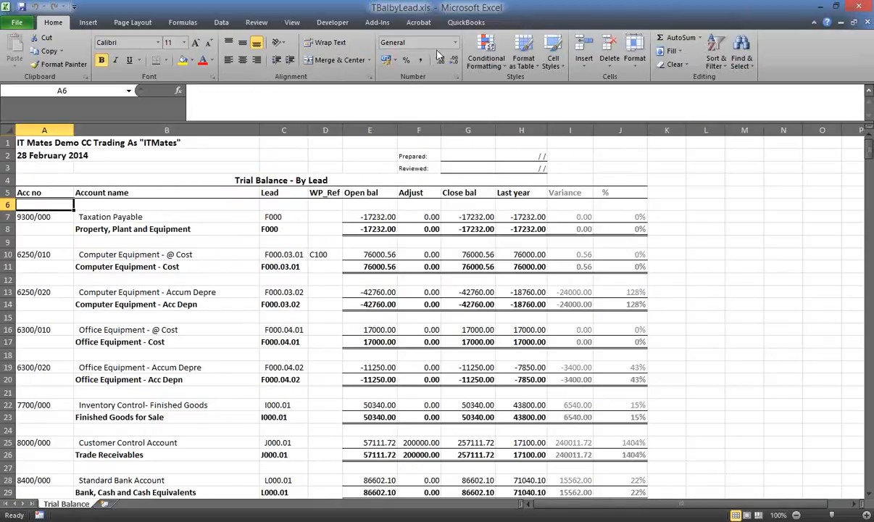
left_click(290, 24)
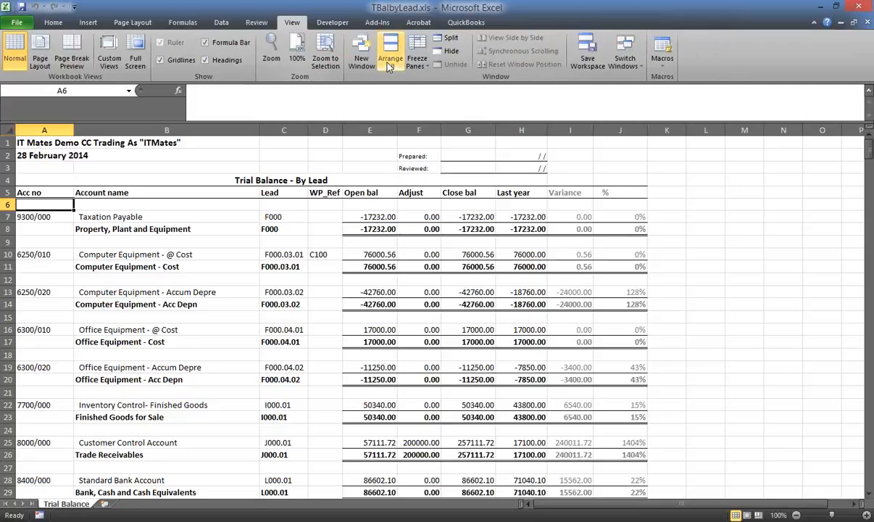
left_click(426, 67)
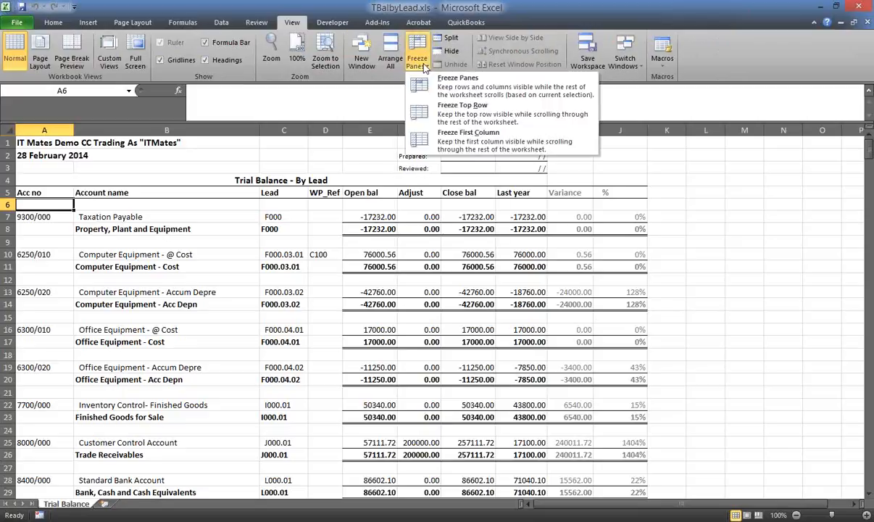
left_click(467, 93)
scroll(593, 310, "down", 2)
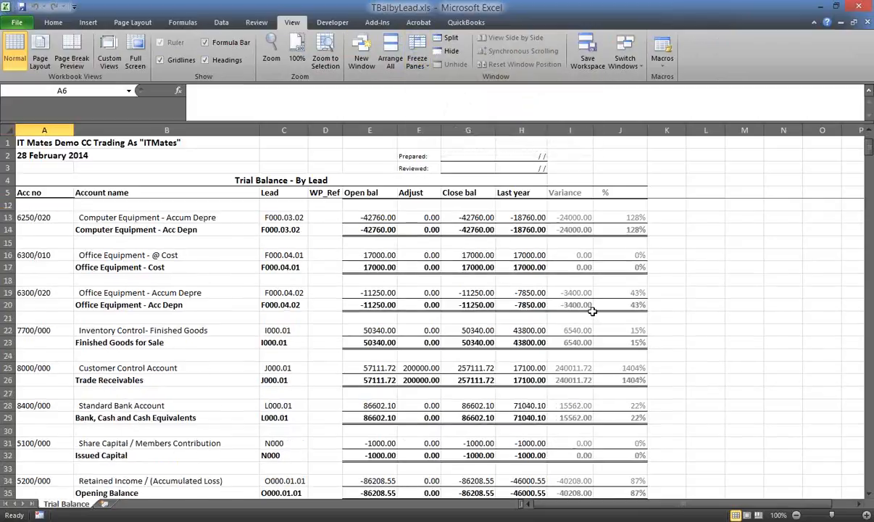
Apply a Green - White Color Scale to the operating expenses' closing balances in G65:G80.
scroll(592, 310, "down", 17)
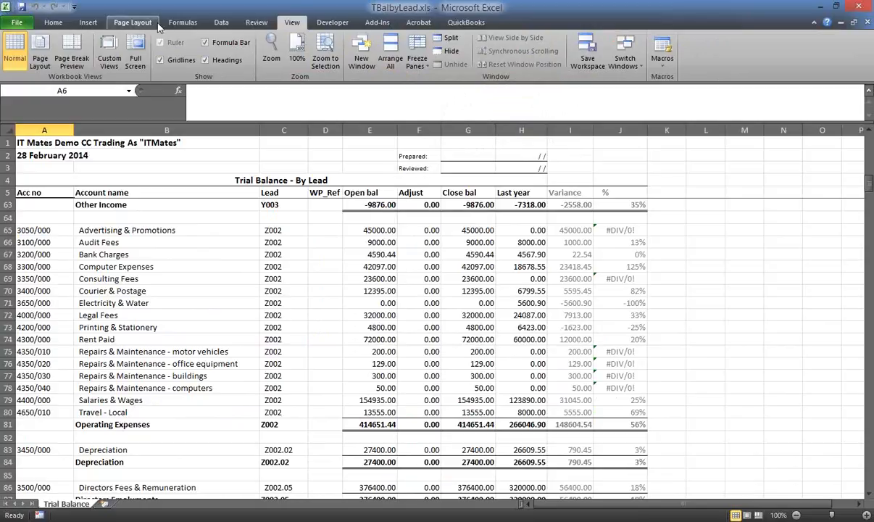
left_click(52, 22)
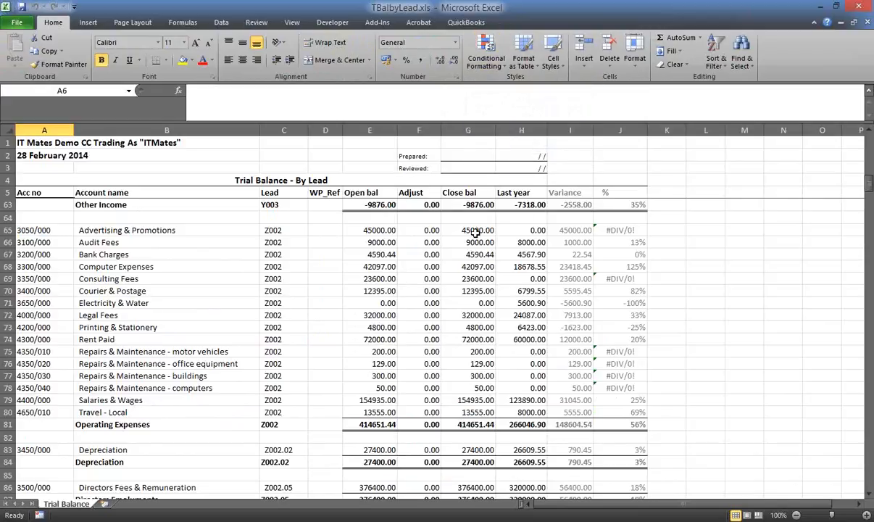
left_click_drag(477, 232, 473, 412)
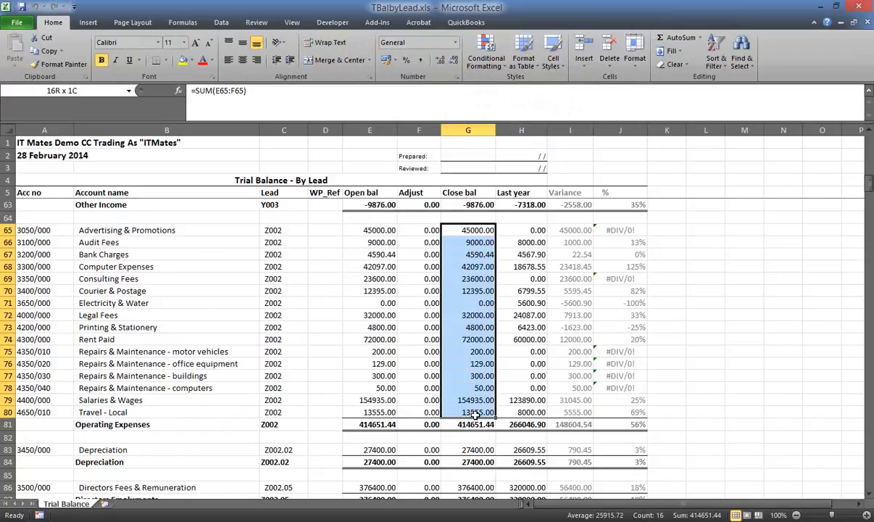
left_click(495, 67)
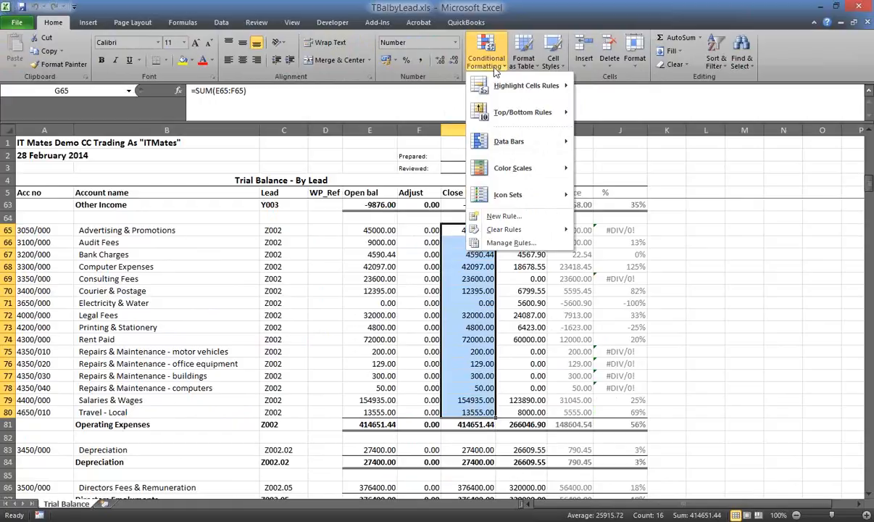
mouse_move(499, 149)
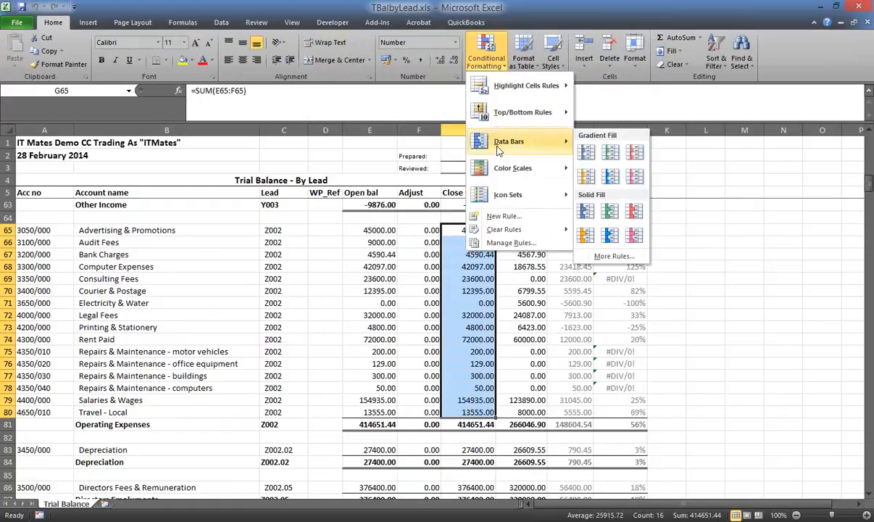
mouse_move(500, 181)
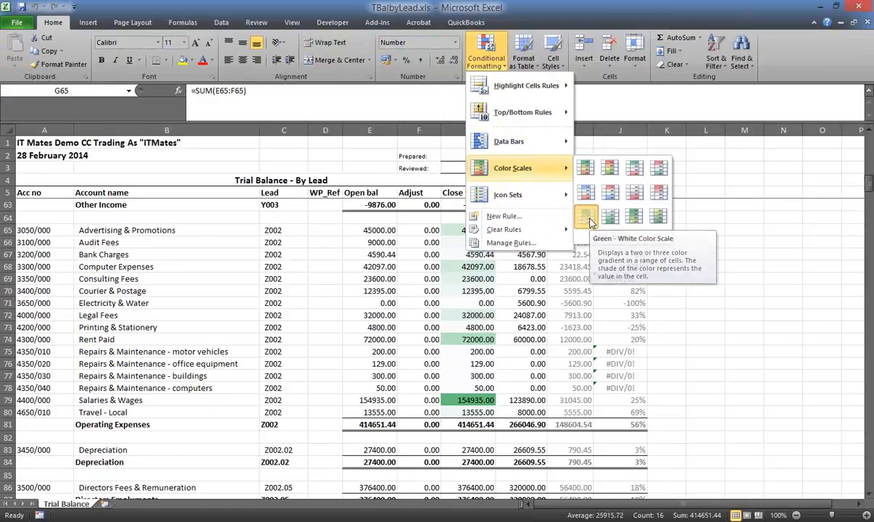
left_click(589, 221)
left_click(688, 277)
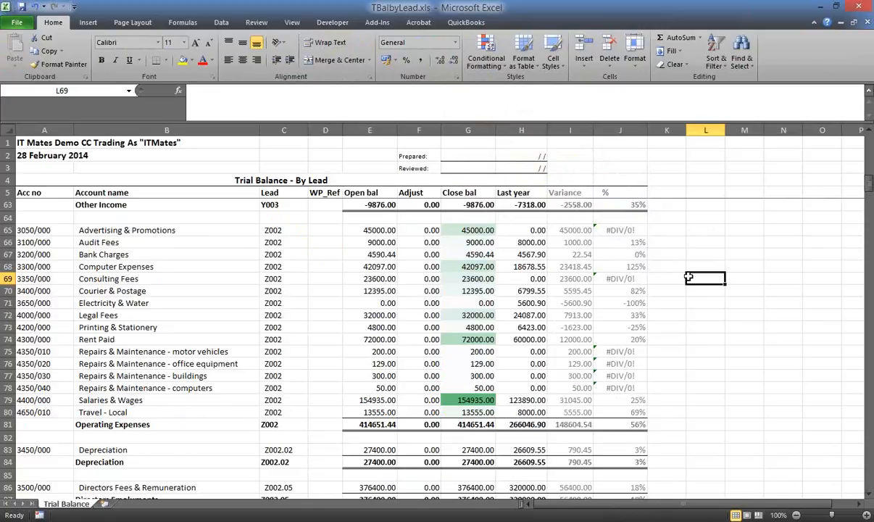
Highlight above-average opening balances of the operating expenses in E65:E80 with Light Red Fill with Dark Red Text.
left_click(377, 231)
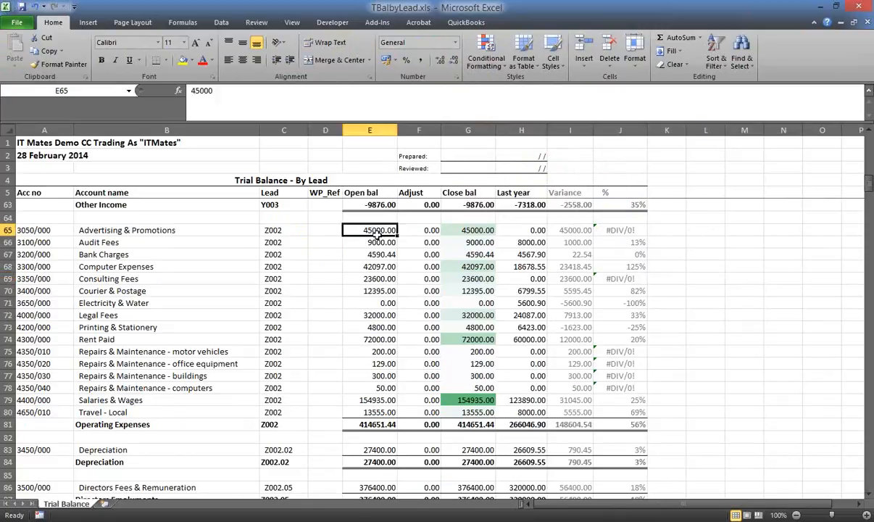
left_click_drag(377, 232, 384, 409)
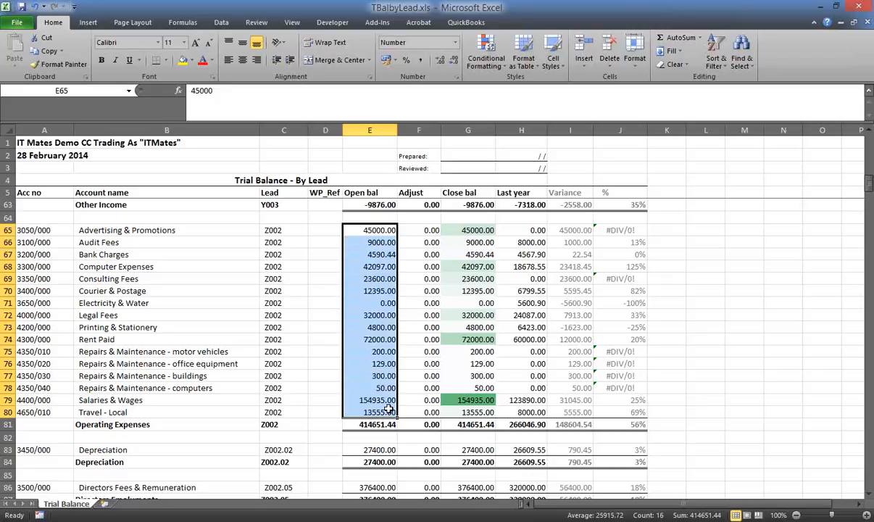
left_click(496, 69)
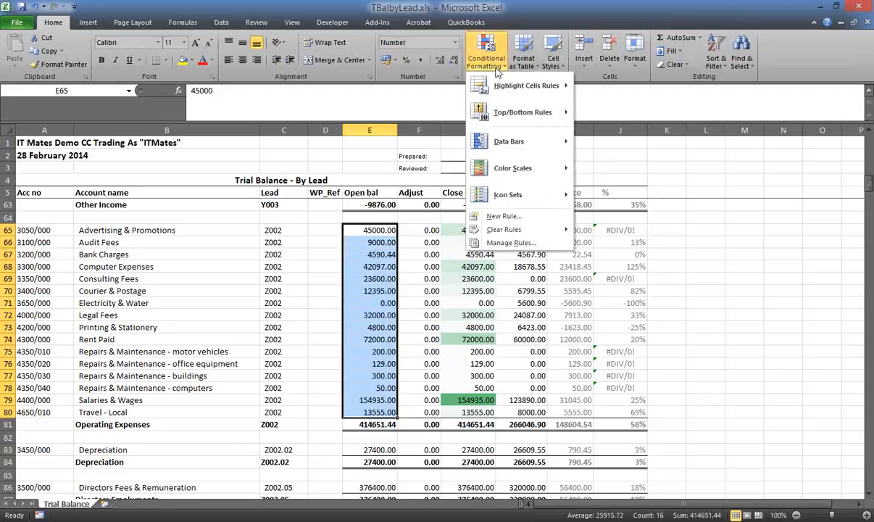
mouse_move(498, 87)
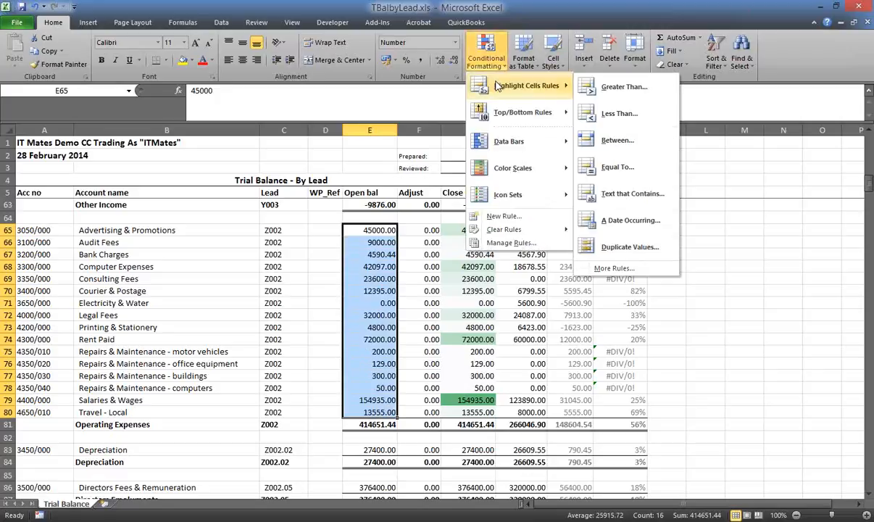
mouse_move(498, 118)
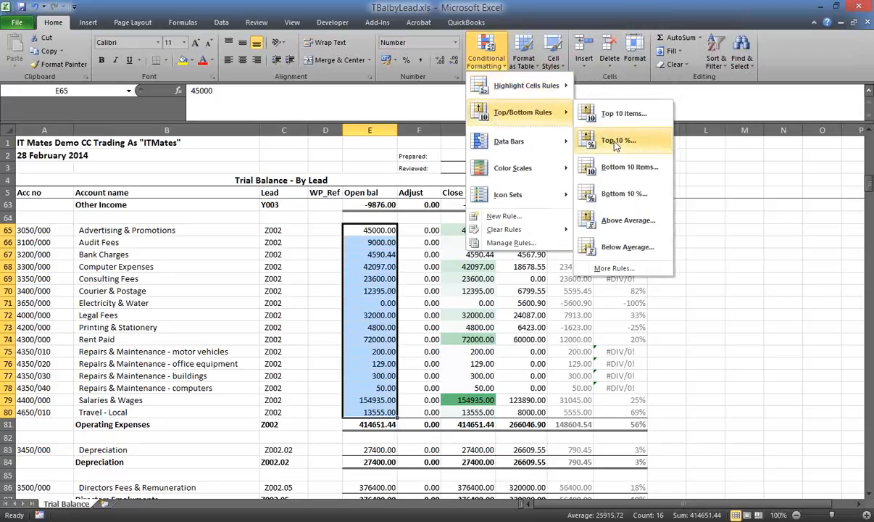
left_click(621, 224)
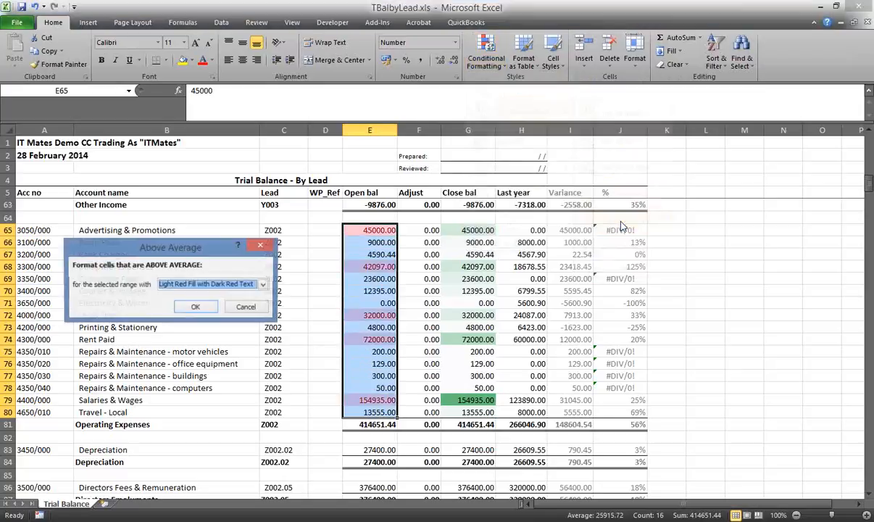
left_click(196, 306)
left_click(263, 325)
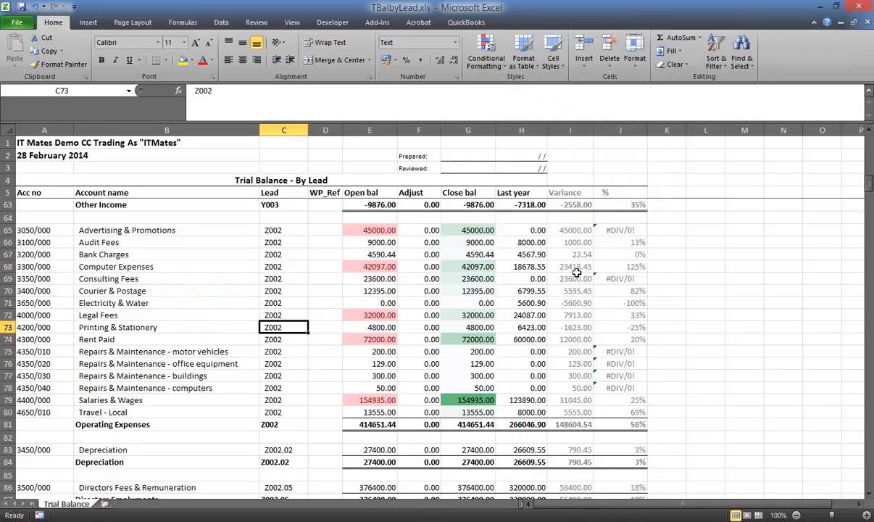
left_click(497, 66)
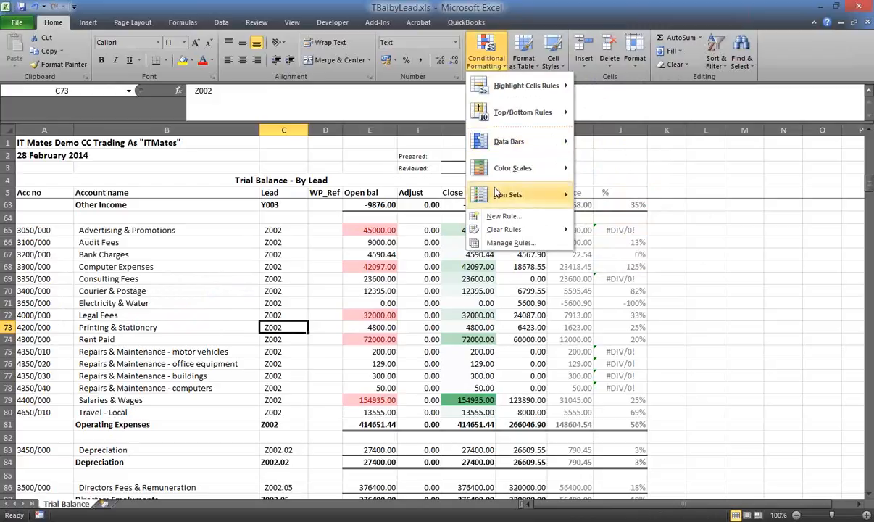
mouse_move(497, 193)
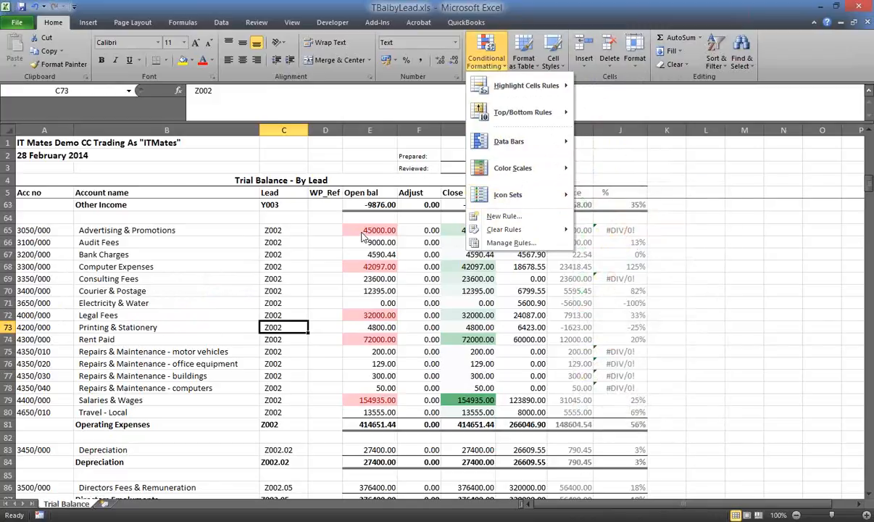
left_click(319, 222)
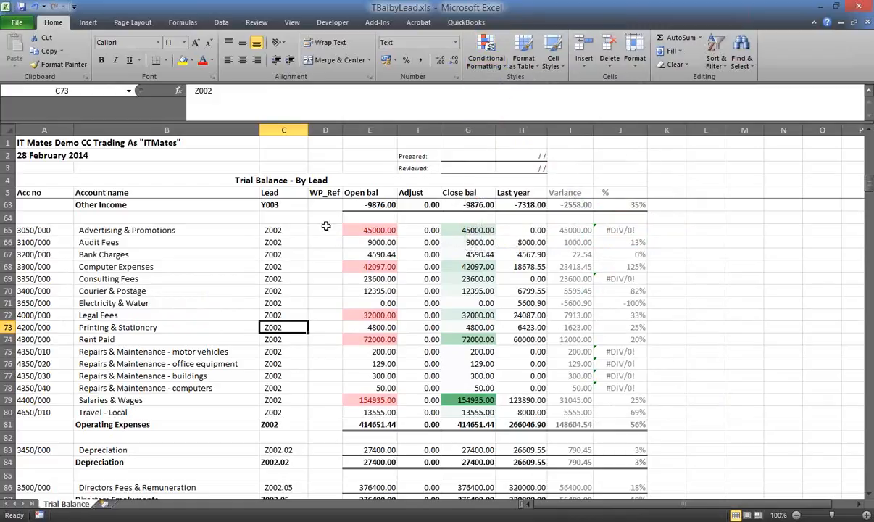
Close the TBalbyLead workbook without saving its changes.
left_click(858, 7)
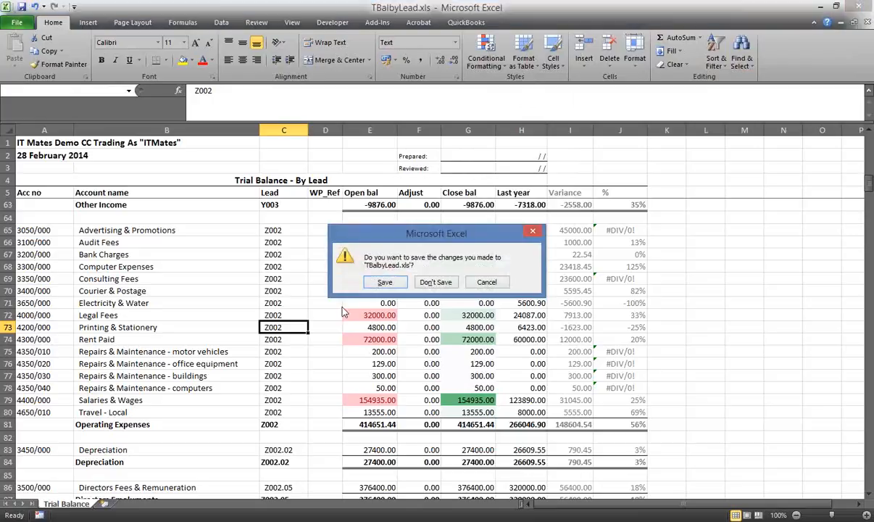
left_click(427, 282)
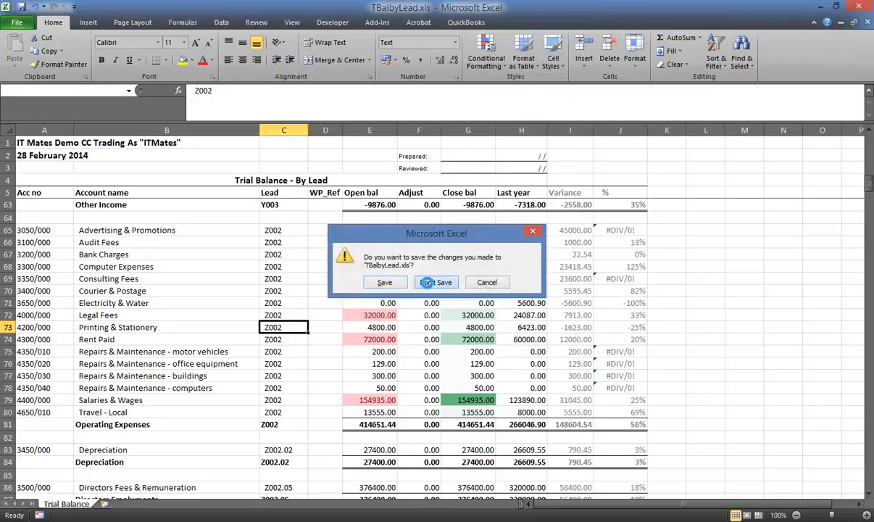
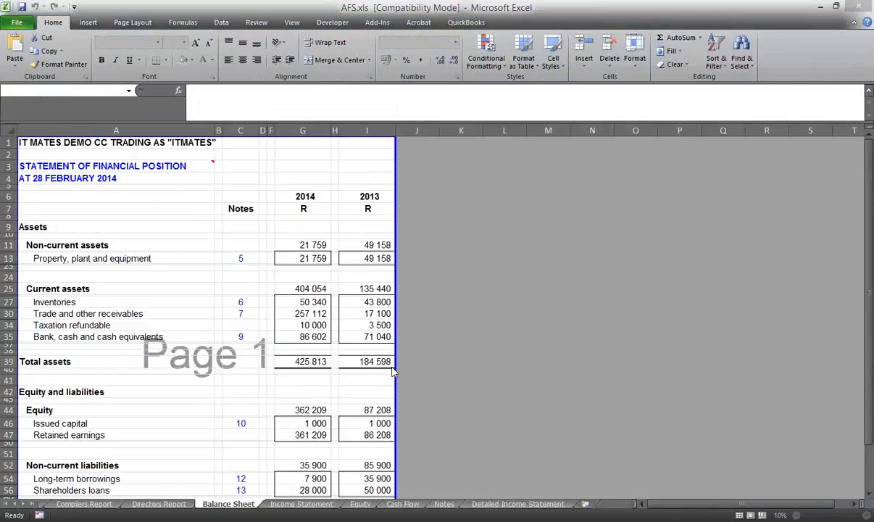
Switch the Balance Sheet of AFS.xls from hidden to revealed mode to show its unused rows and Lead Schedule column.
left_click(43, 258)
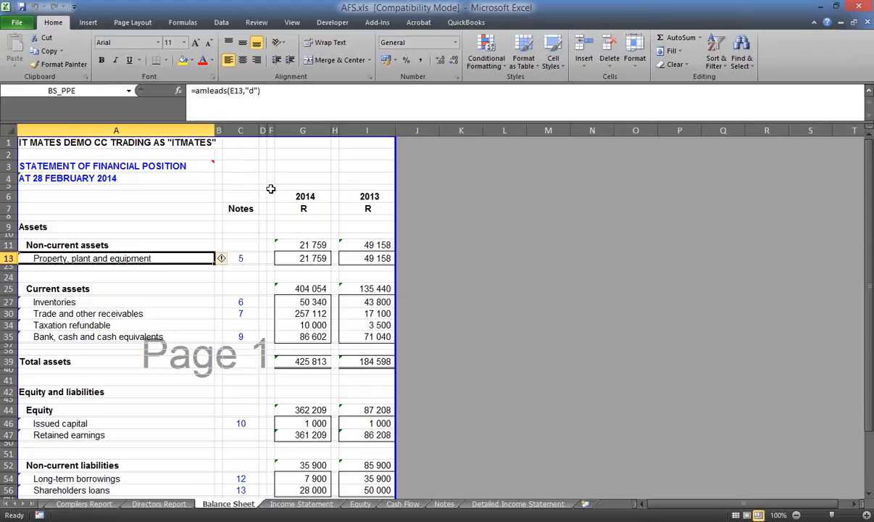
left_click(368, 25)
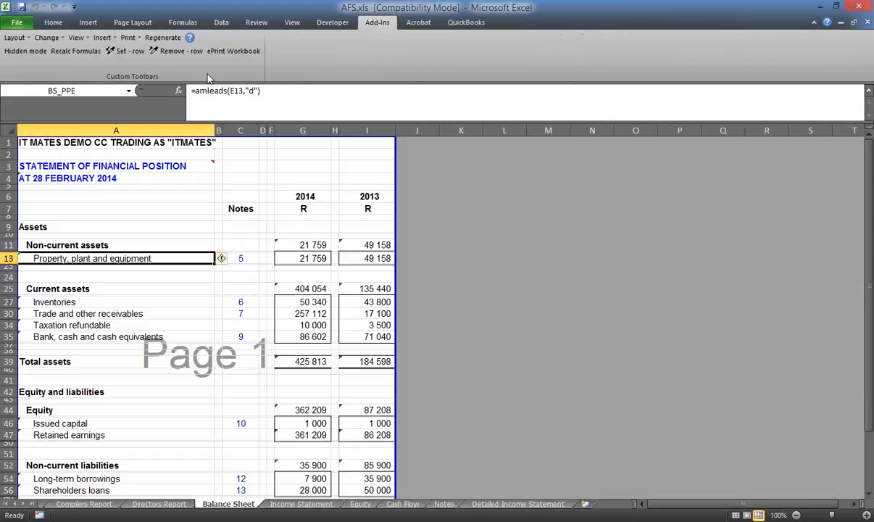
left_click(33, 51)
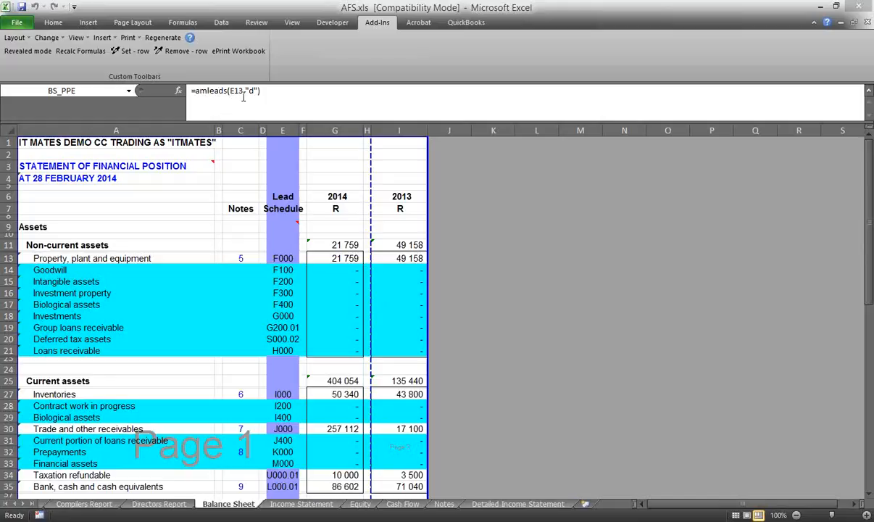
Examine the amleads formulas behind the property, plant and equipment row's 2014 amount, 2013 amount and description.
left_click(341, 258)
left_click(342, 258)
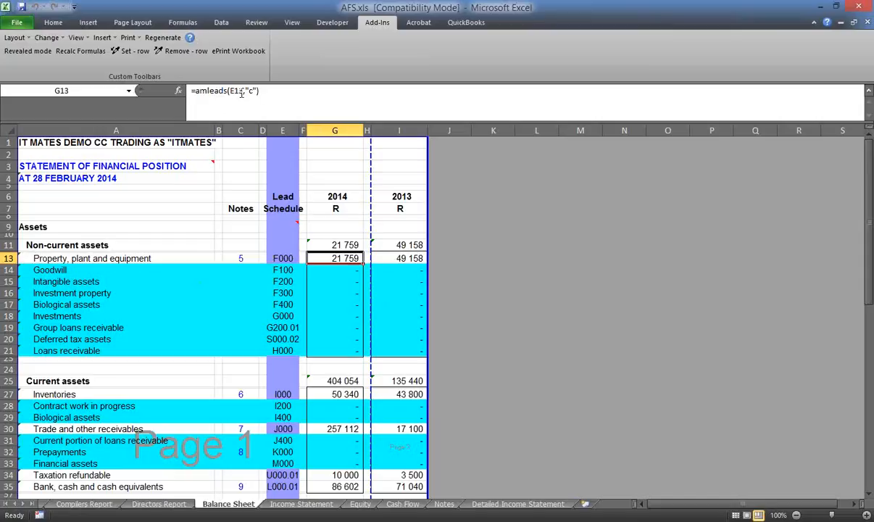
left_click(397, 258)
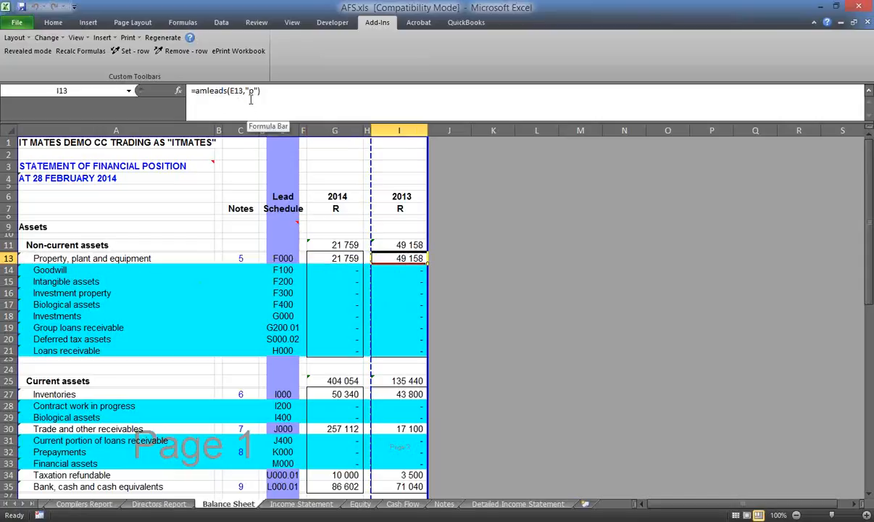
left_click(116, 258)
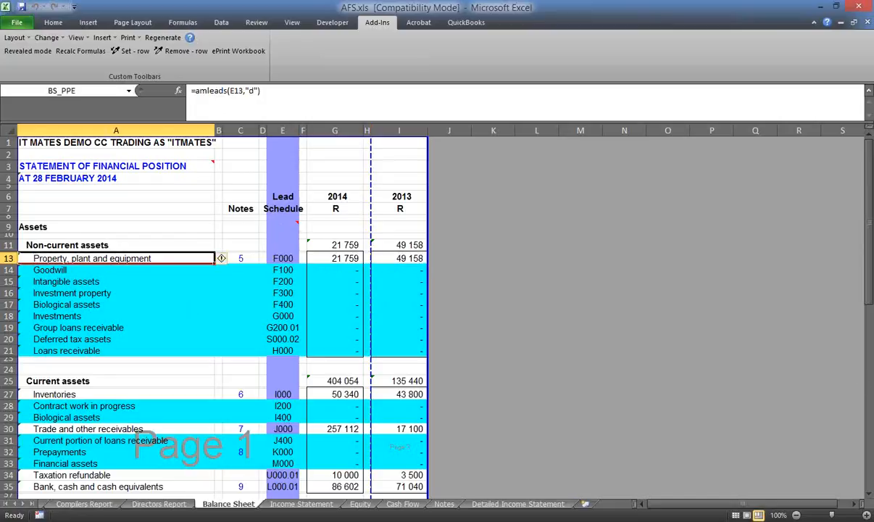
Switch to AuditMate and open the lead schedule F000 Property, Plant and Equipment.
key("alt+Tab")
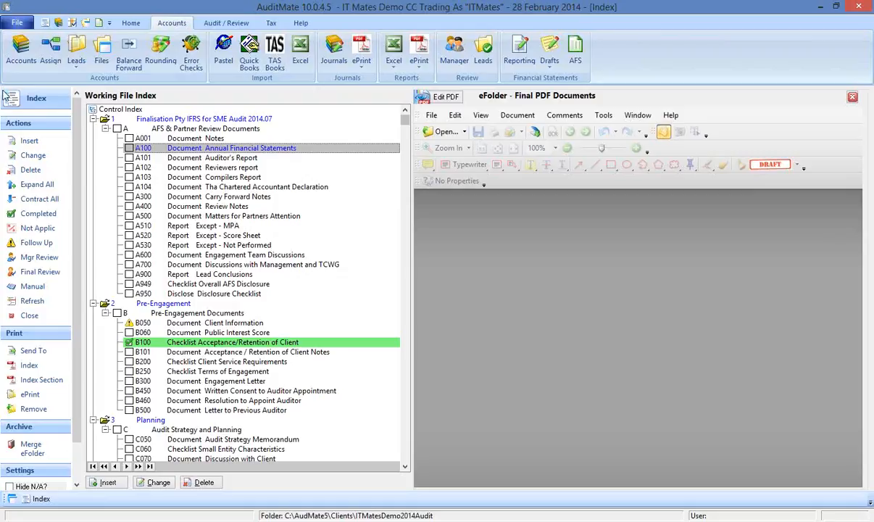
left_click(234, 24)
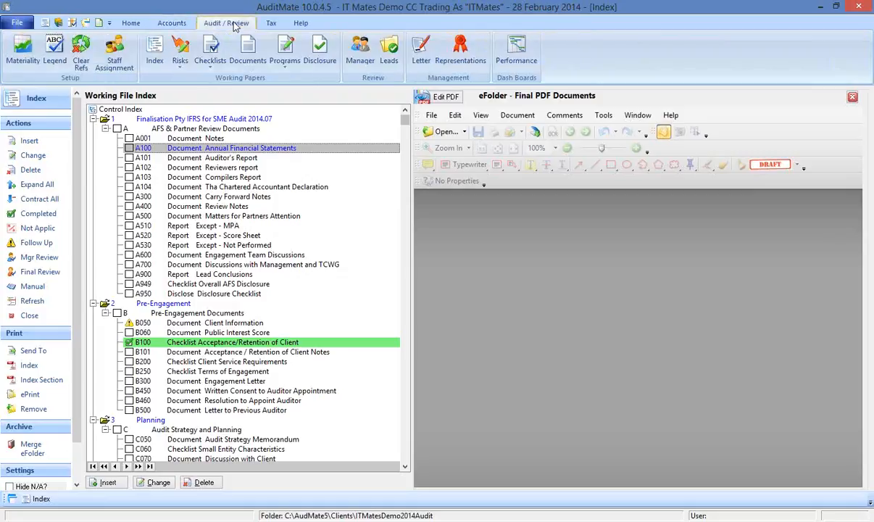
left_click(161, 24)
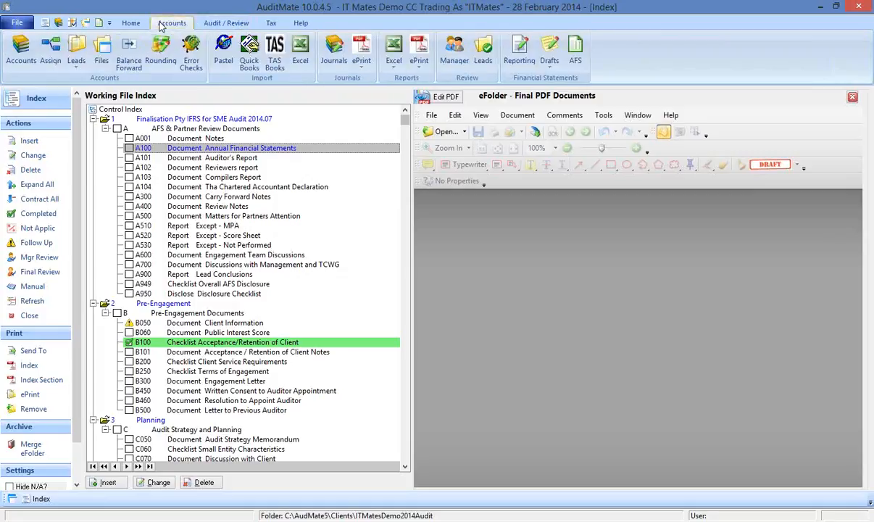
left_click(76, 48)
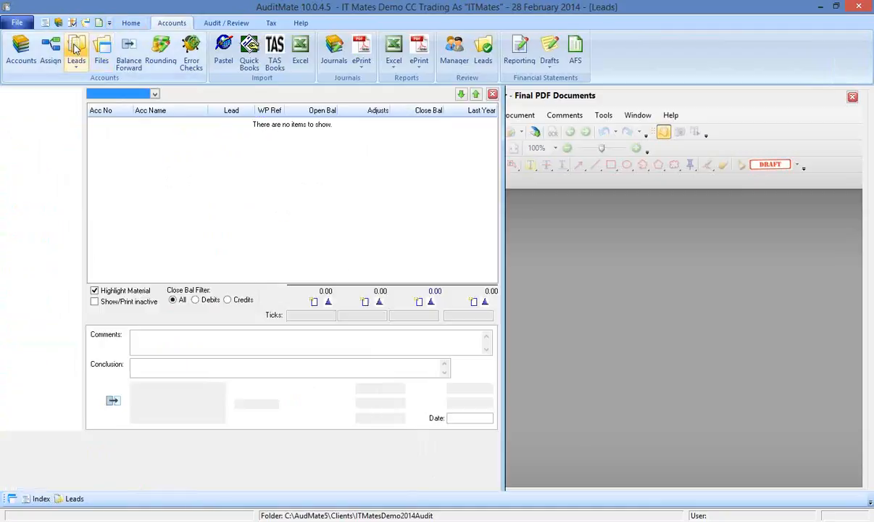
left_click(127, 98)
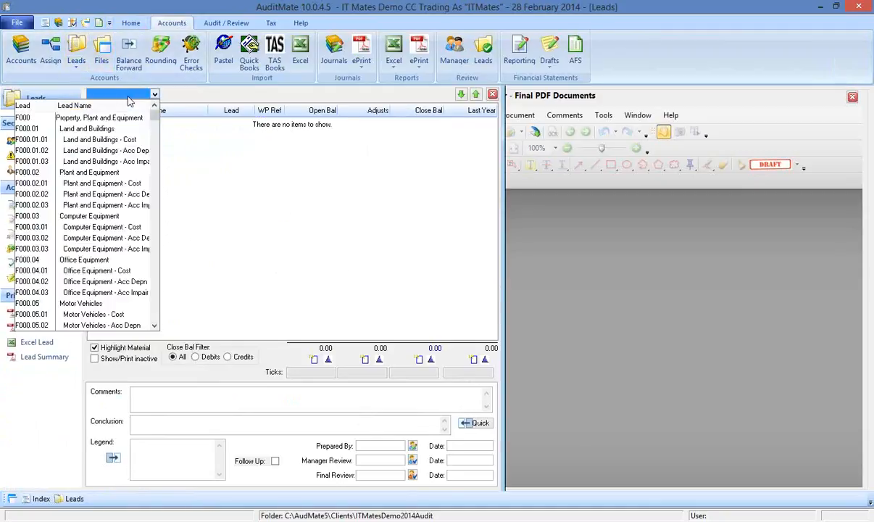
left_click(81, 118)
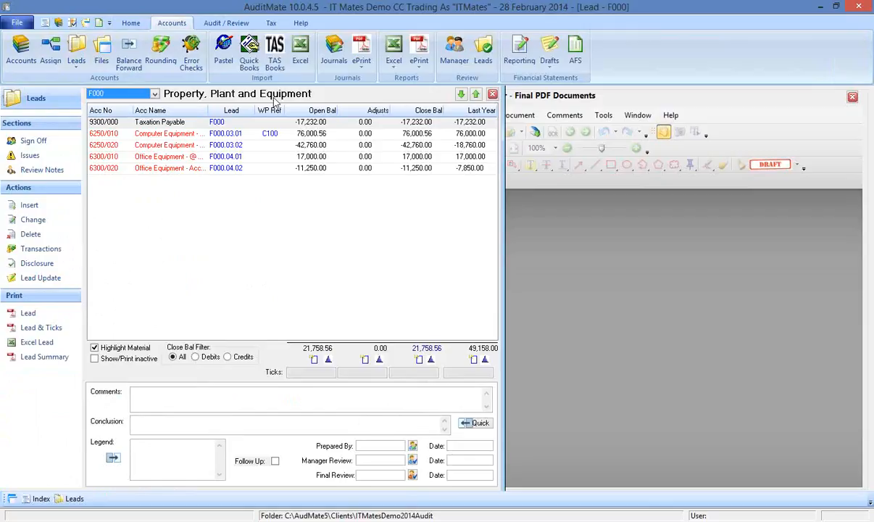
Open the F000 lead record for updating and shorten its lead name to "Plant and Equipment".
left_click(36, 278)
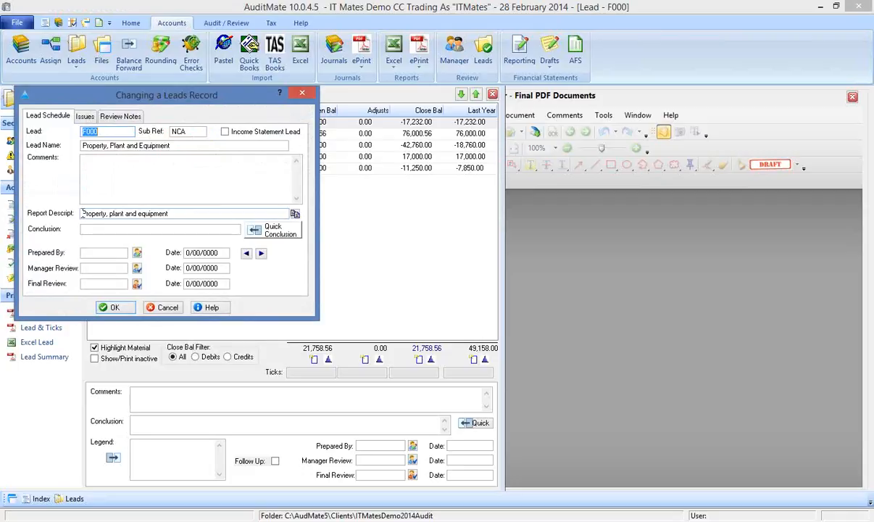
left_click(83, 145)
key("Delete")
key("Delete")
key("Delete")
key("Delete")
key("Delete")
key("Delete")
key("Delete")
key("Delete")
key("Delete")
key("Delete")
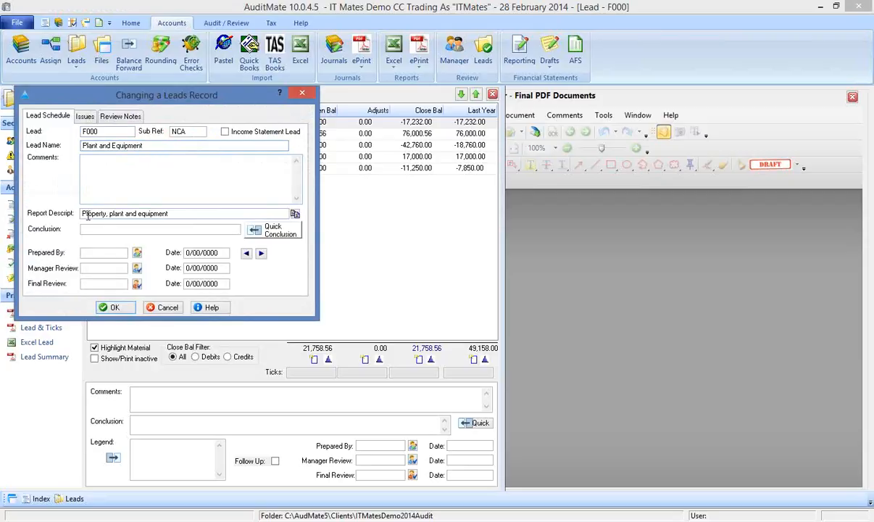
Shorten the F000 lead's report description to "Plant and equipment", save the record and close the lead schedule.
key("Delete")
key("Delete")
key("Delete")
key("Delete")
key("Delete")
key("Delete")
key("Delete")
key("Delete")
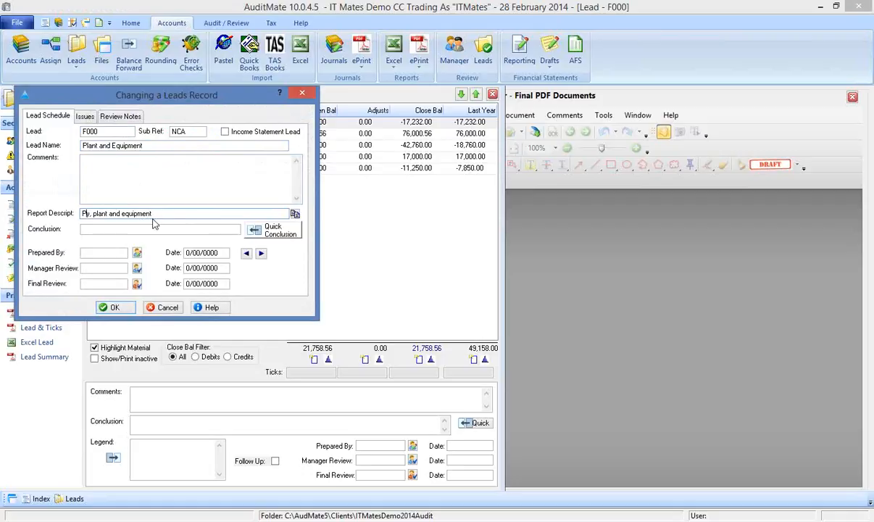
key("Delete")
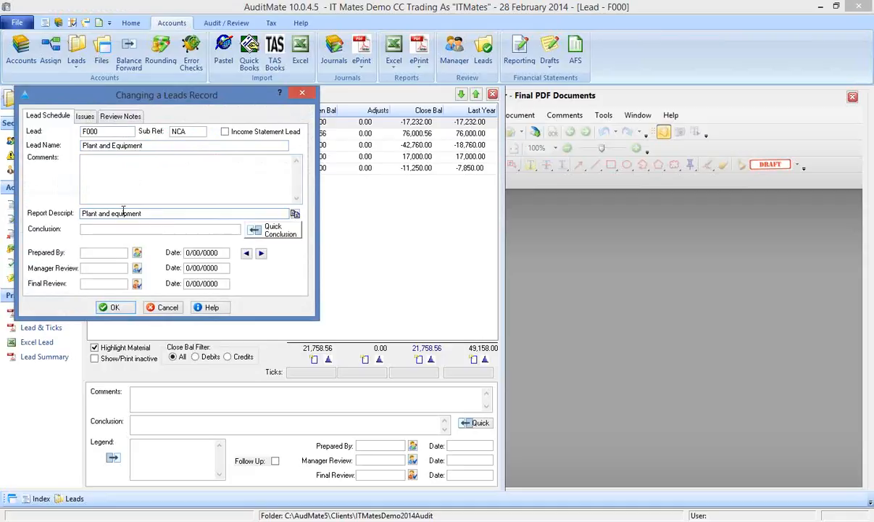
left_click(114, 308)
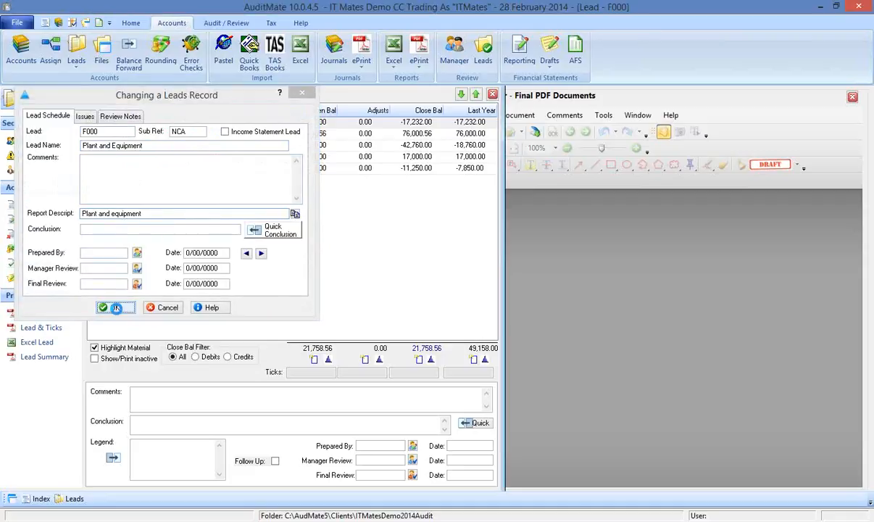
left_click(493, 95)
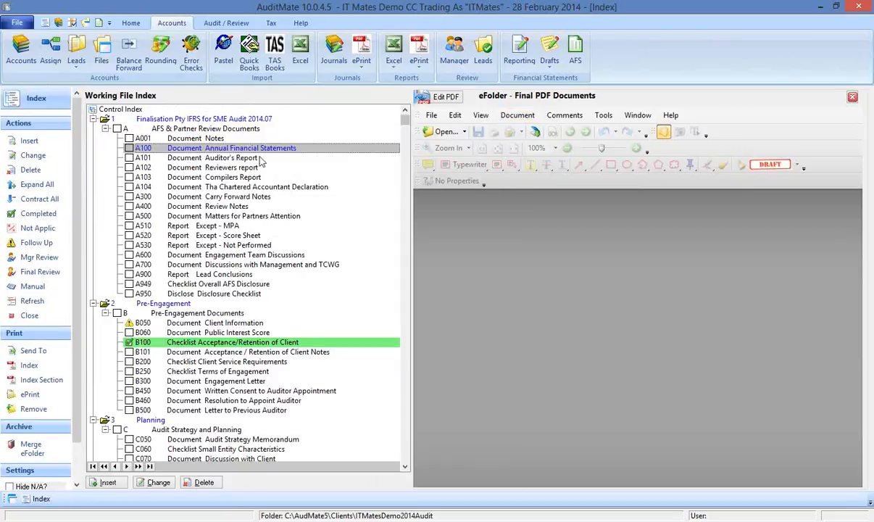
Switch to the AFS.xls workbook in Excel and recalculate its formulas to update the Balance Sheet description.
left_click(74, 24)
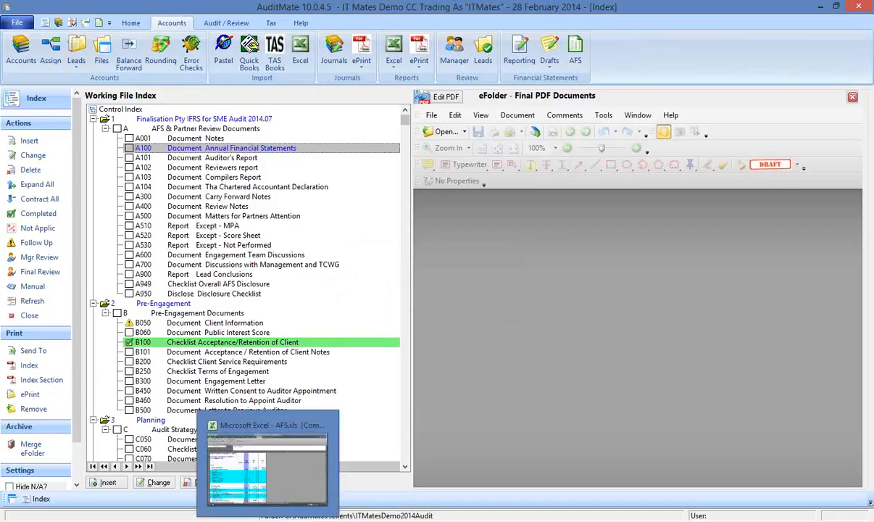
left_click(266, 520)
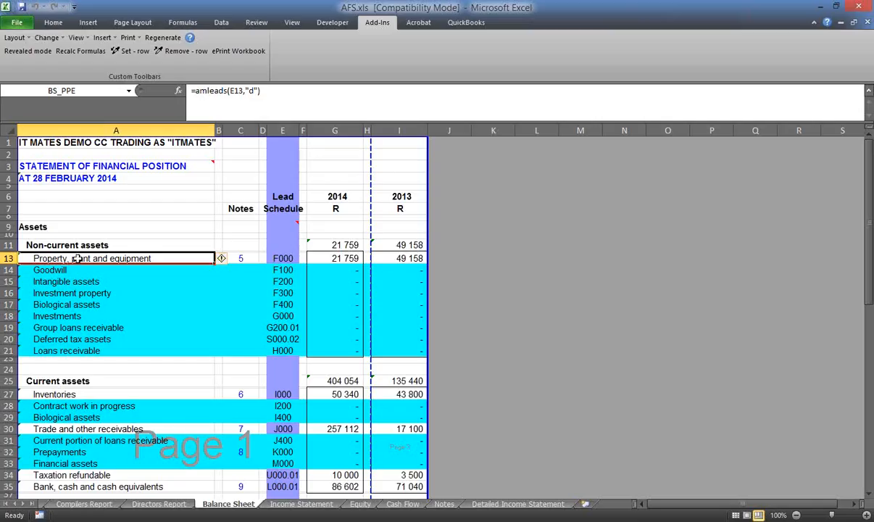
left_click(93, 56)
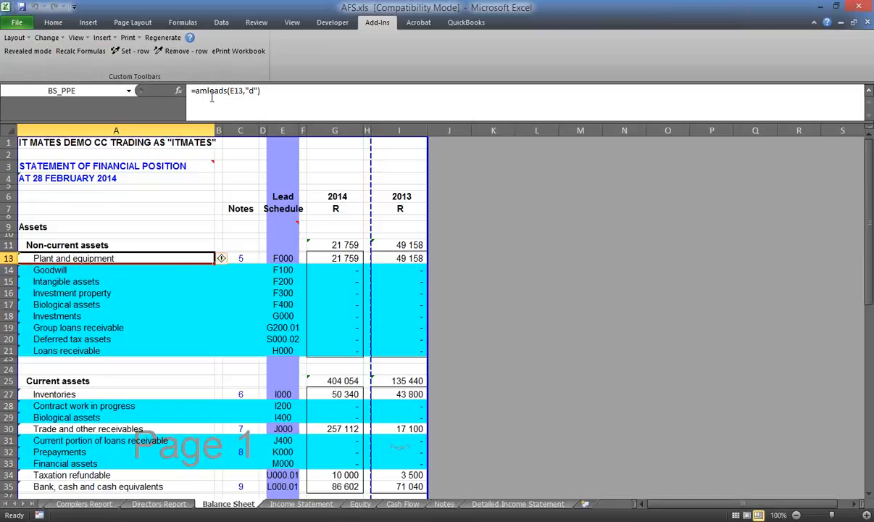
Check the description formula of Advertising & Promotions in B35 of the Detailed Income Statement and return to AuditMate.
left_click(511, 503)
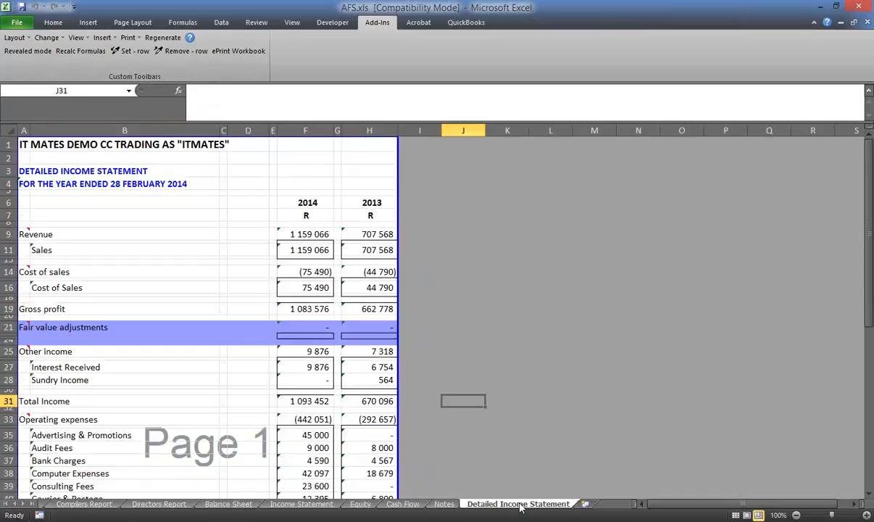
left_click(58, 436)
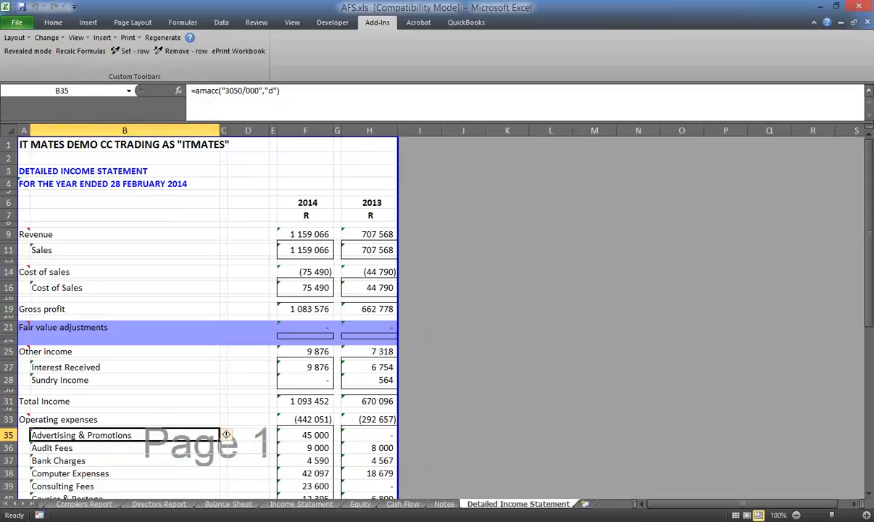
left_click(705, 521)
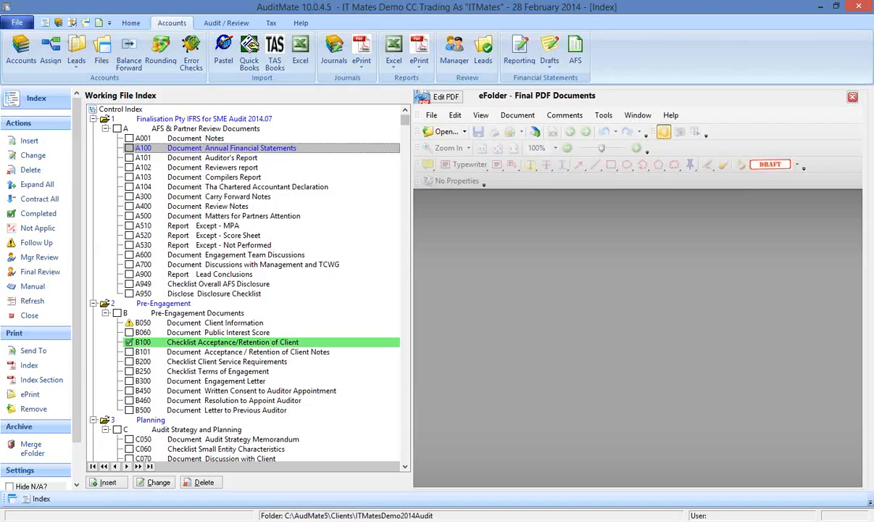
left_click(59, 23)
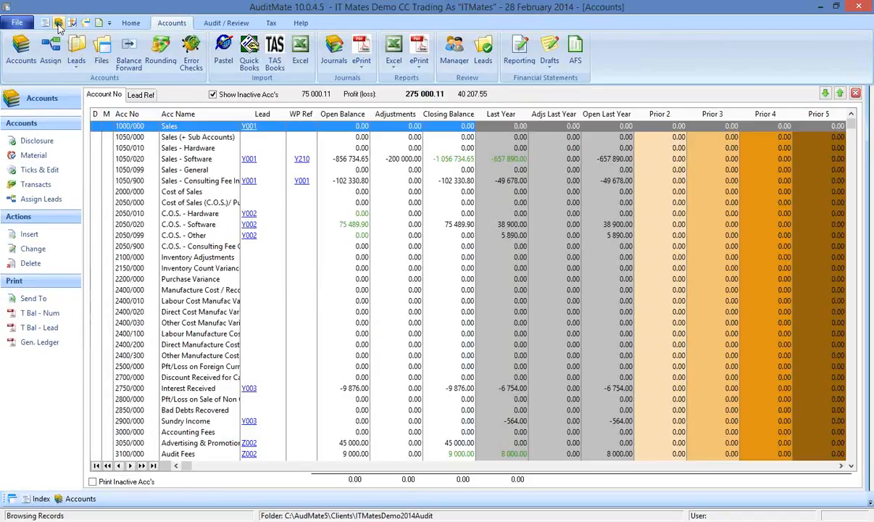
left_click(172, 270)
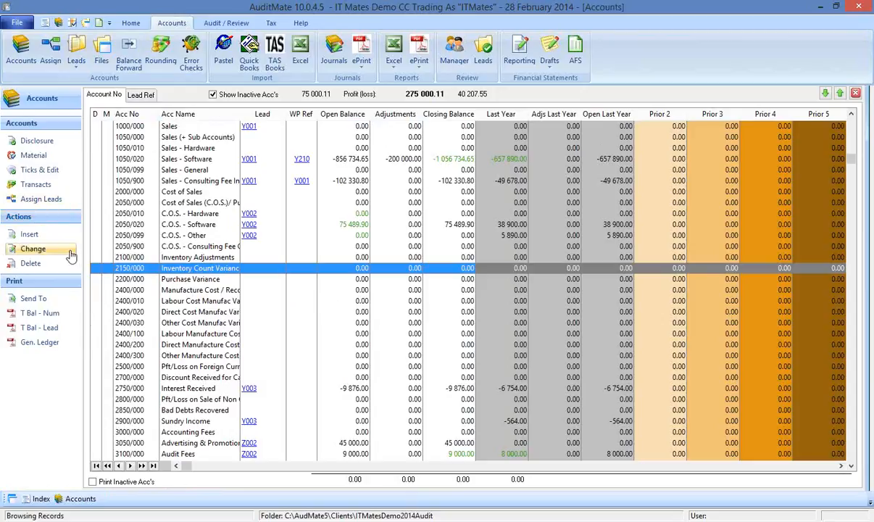
left_click(33, 249)
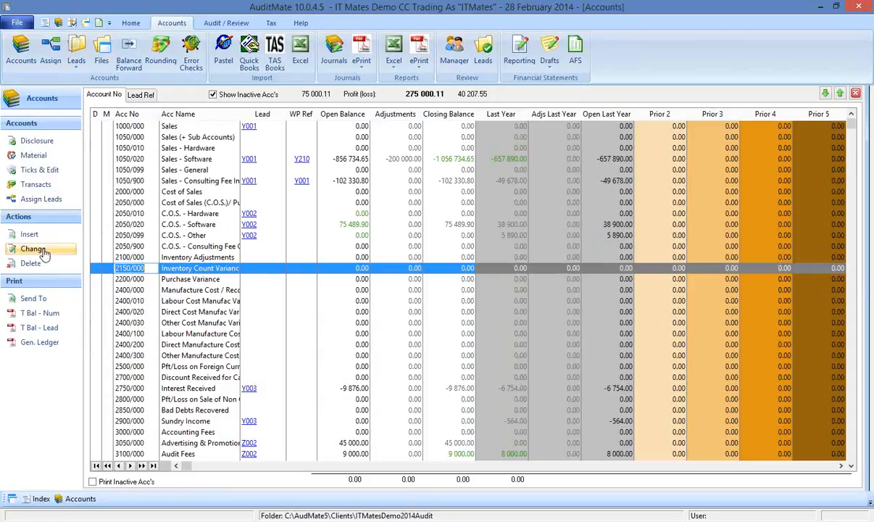
left_click(167, 271)
key("Escape")
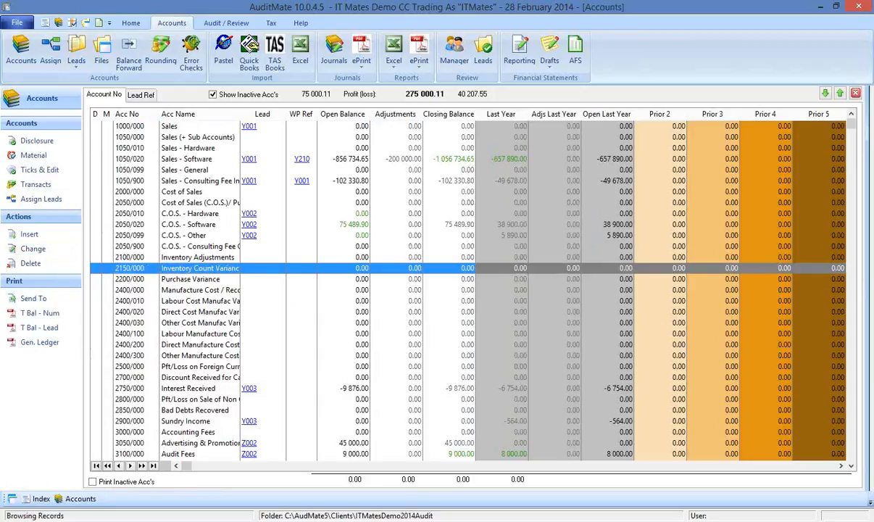
left_click(174, 268)
key("Escape")
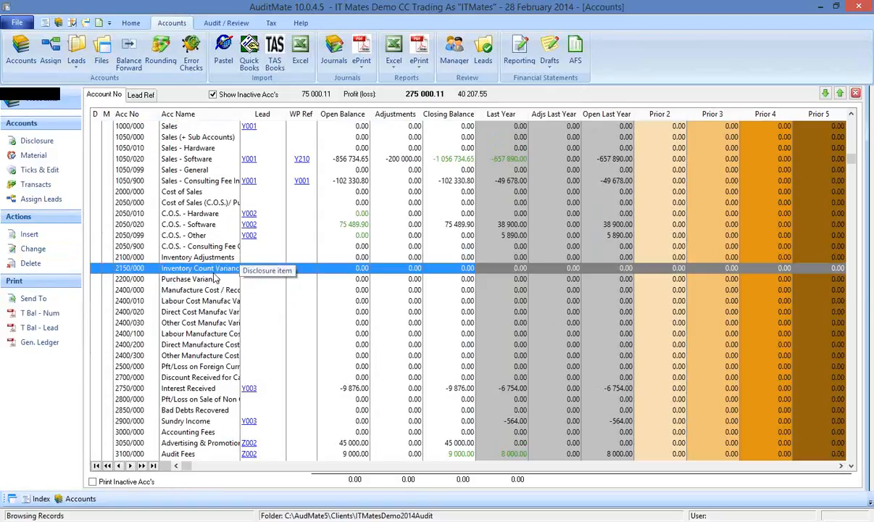
left_click(855, 93)
In the financial statement reporting list, set the report description of Advertising & Promotions to "Advertising" and close the list.
left_click(520, 57)
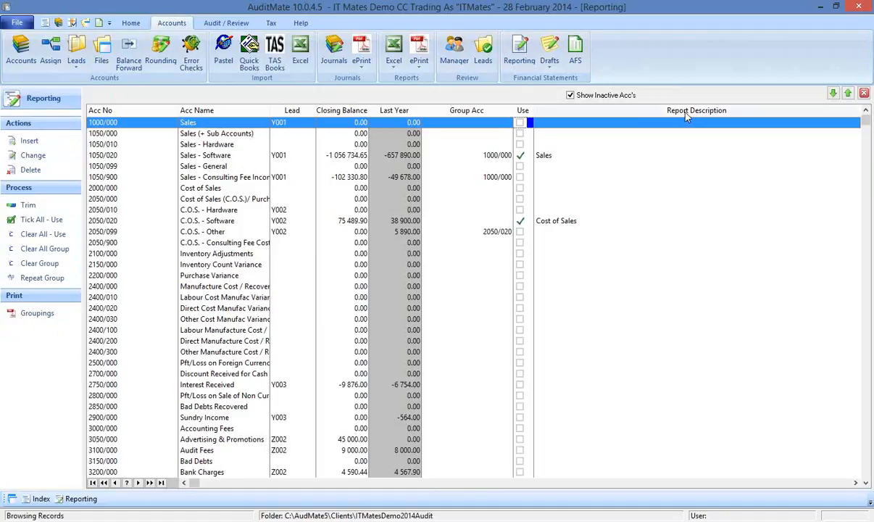
left_click(548, 222)
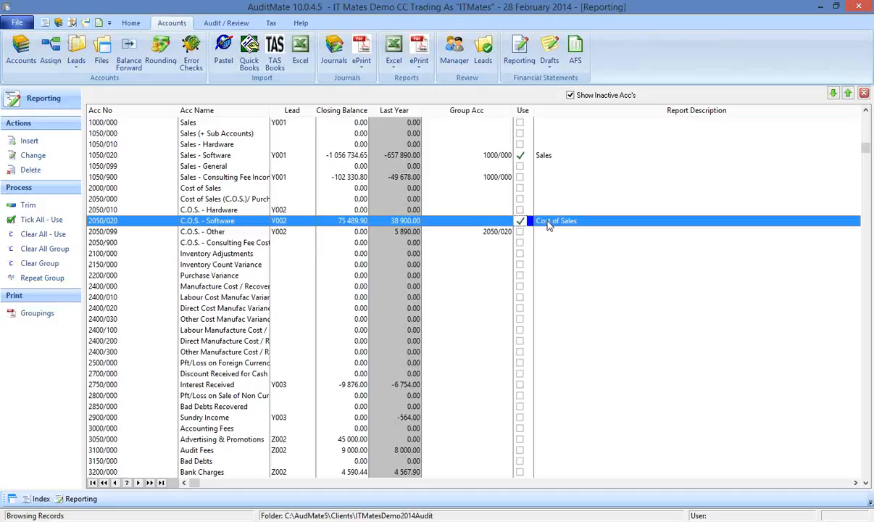
left_click(545, 441)
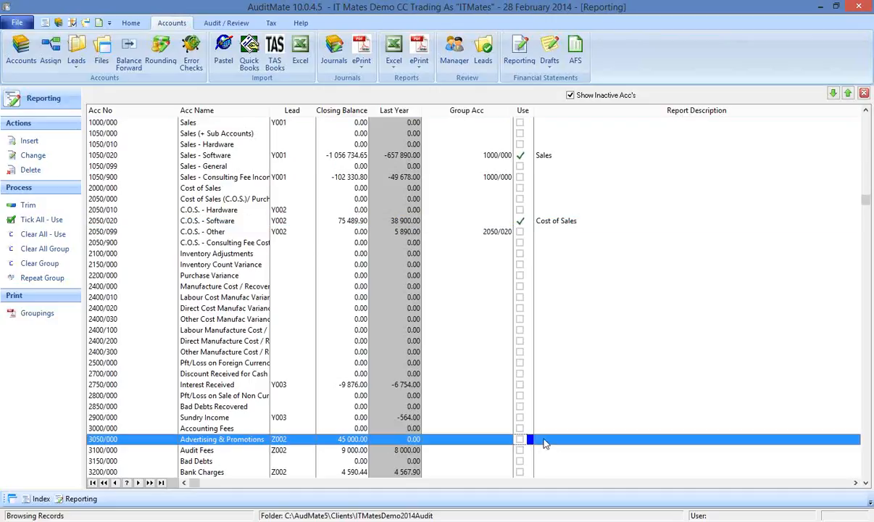
left_click(548, 437)
type("Ad")
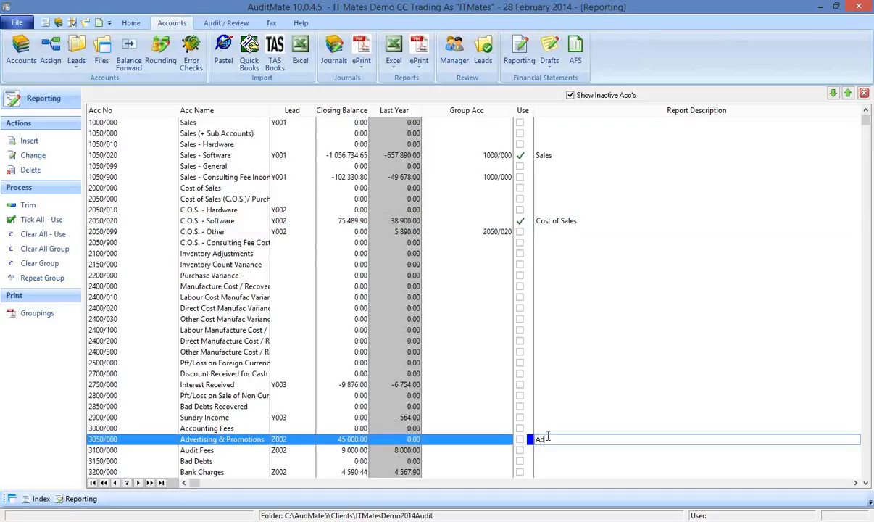
type("vertising")
key("Return")
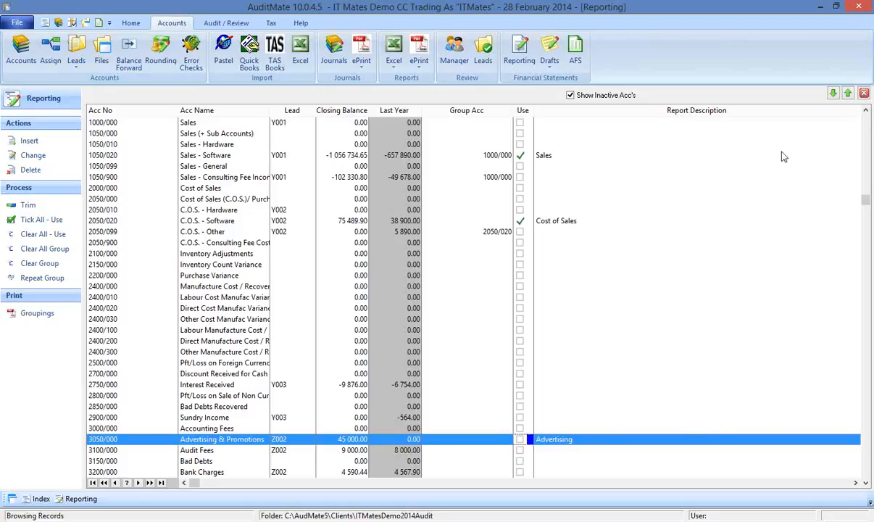
left_click(864, 94)
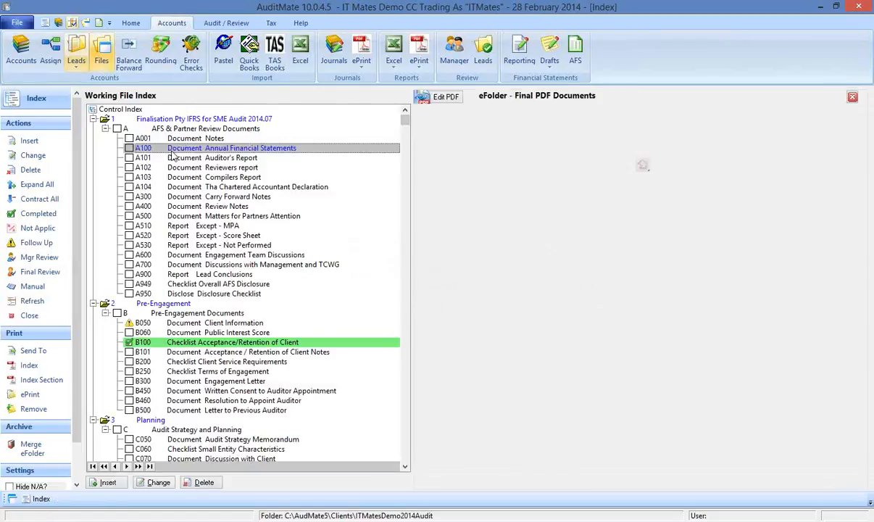
Switch to the AFS.xls workbook in Excel, recalculate its formulas and open the CA Declaration sheet.
key("alt+Tab")
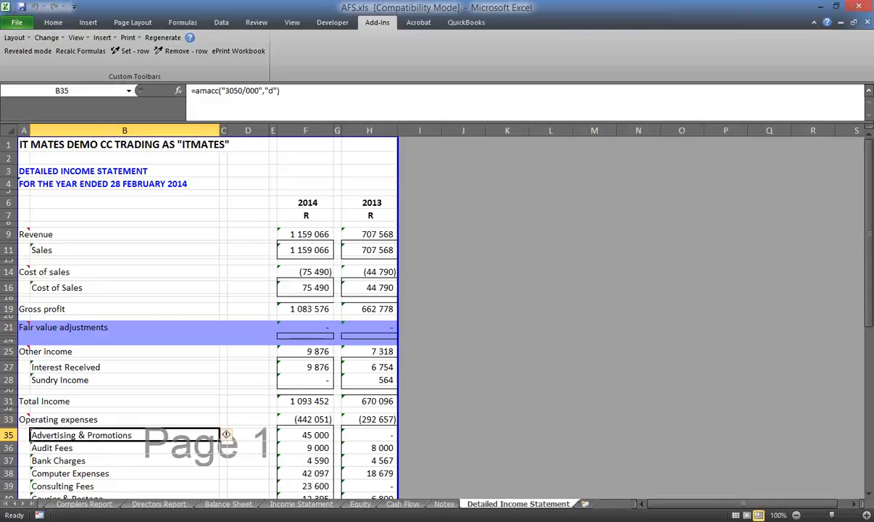
left_click(80, 50)
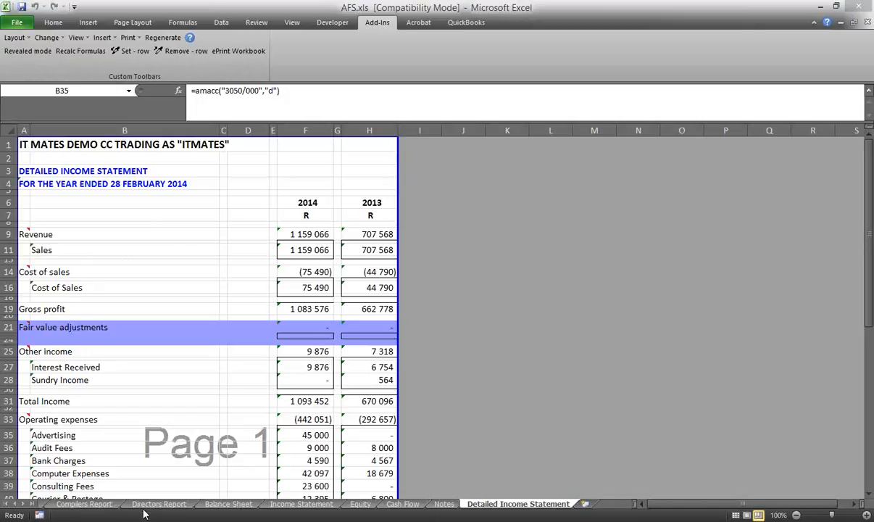
left_click(6, 504)
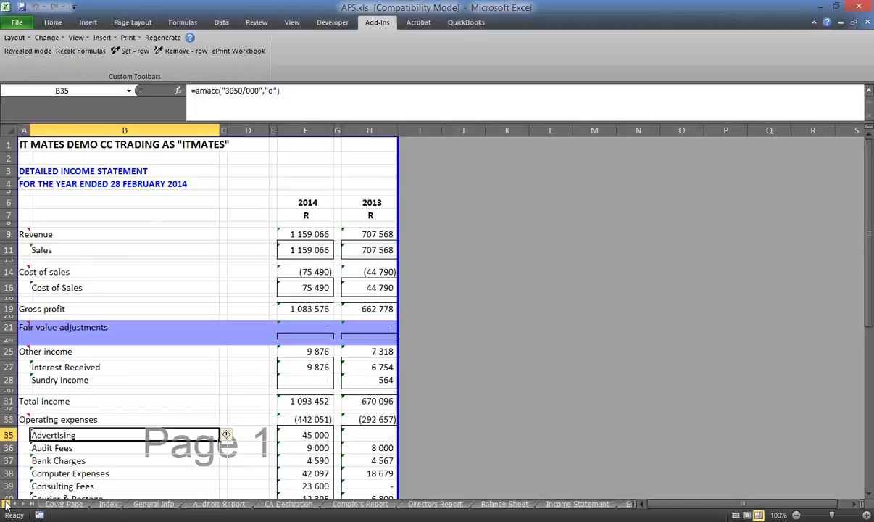
left_click(284, 504)
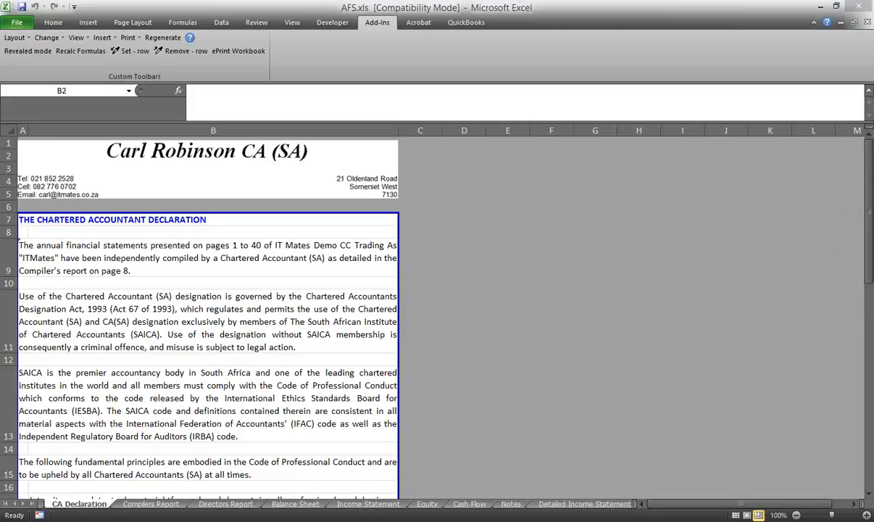
Close AFS.xls without saving its changes and exit AuditMate to return to the AuditMate Launcher.
left_click(853, 6)
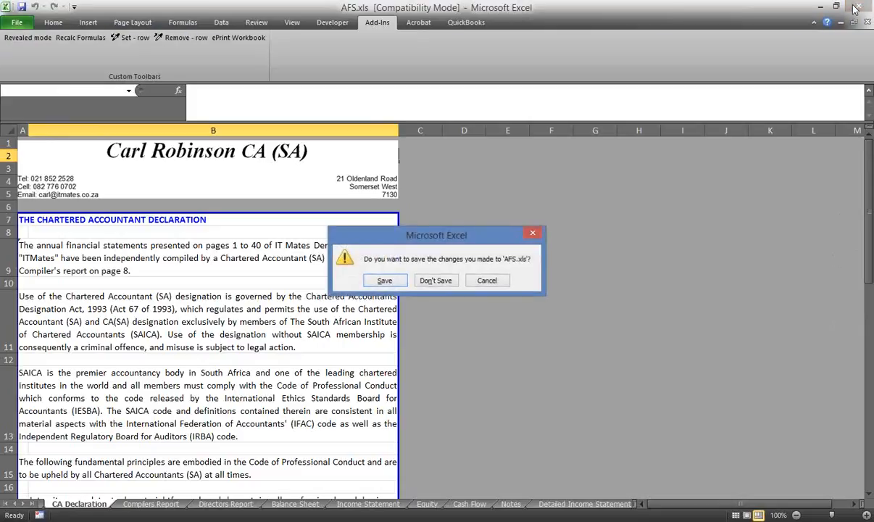
left_click(445, 283)
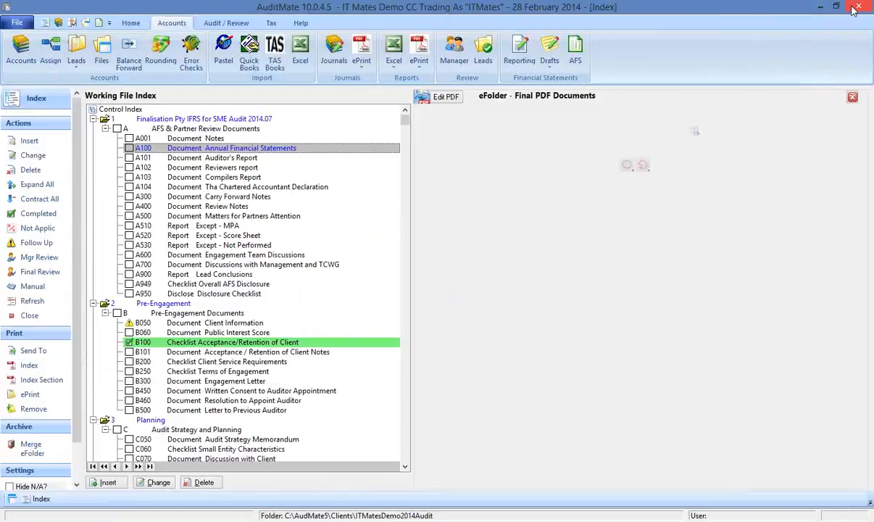
left_click(857, 6)
left_click(437, 285)
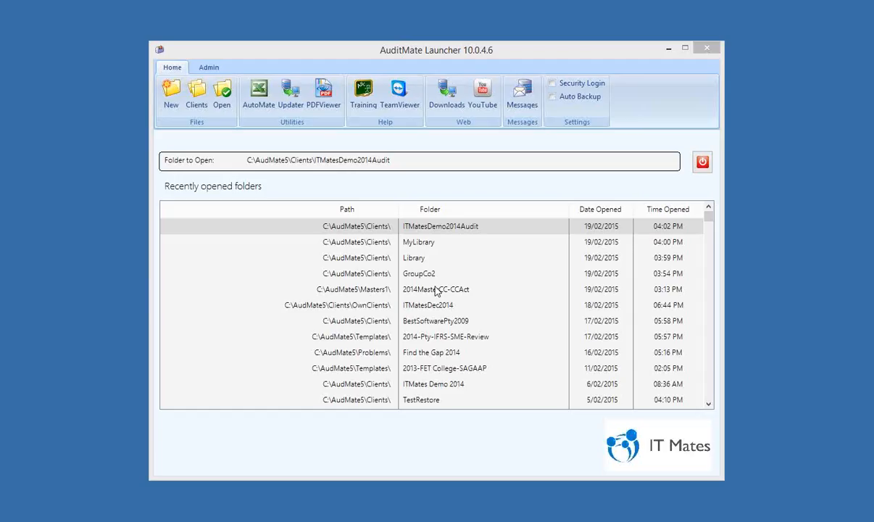
Create a new client folder named MyNewCC under the default Clients folder.
left_click(172, 102)
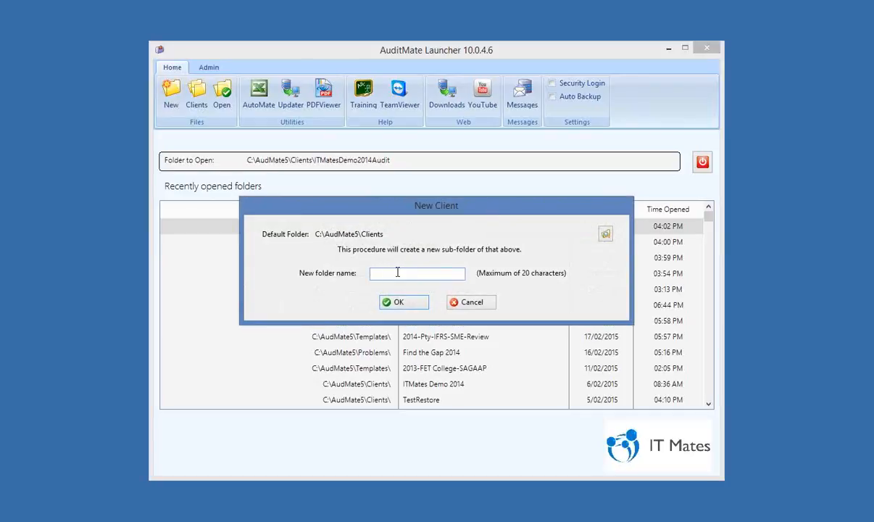
type("MyNewCC")
key("Return")
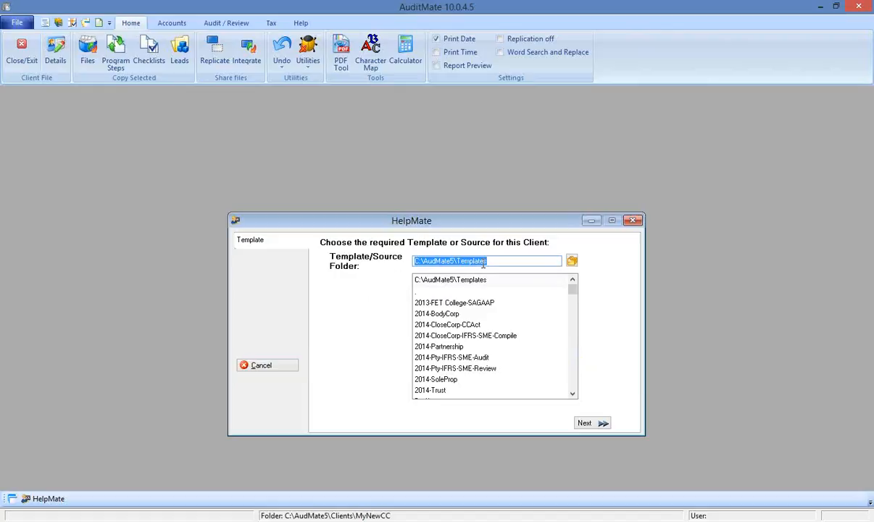
Browse for the new client's template source and select the 2014-CloseCorp-CCAct folder inside AudMate5's Masters folder.
left_click(572, 262)
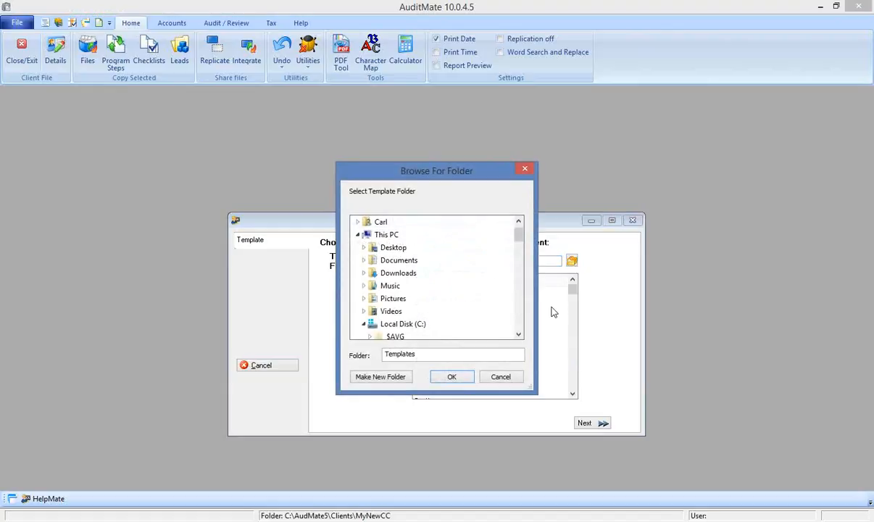
left_click(519, 336)
left_click(519, 336)
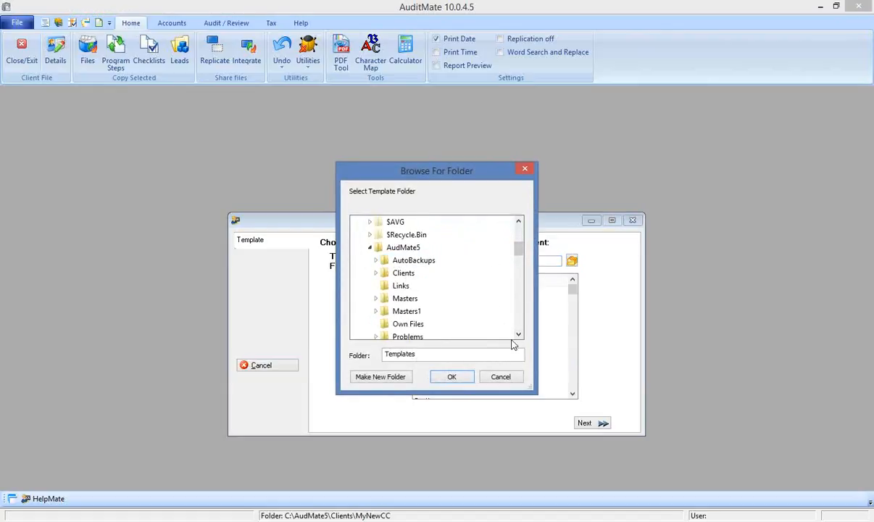
left_click(519, 337)
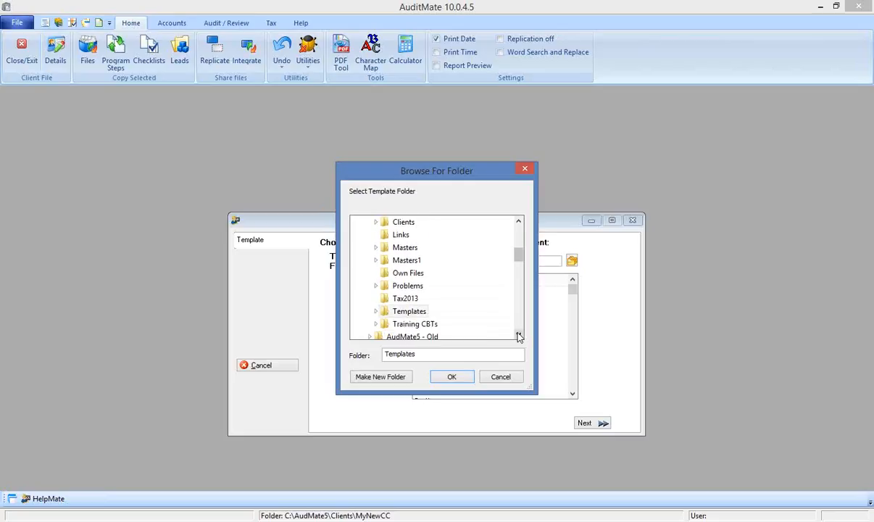
left_click(519, 221)
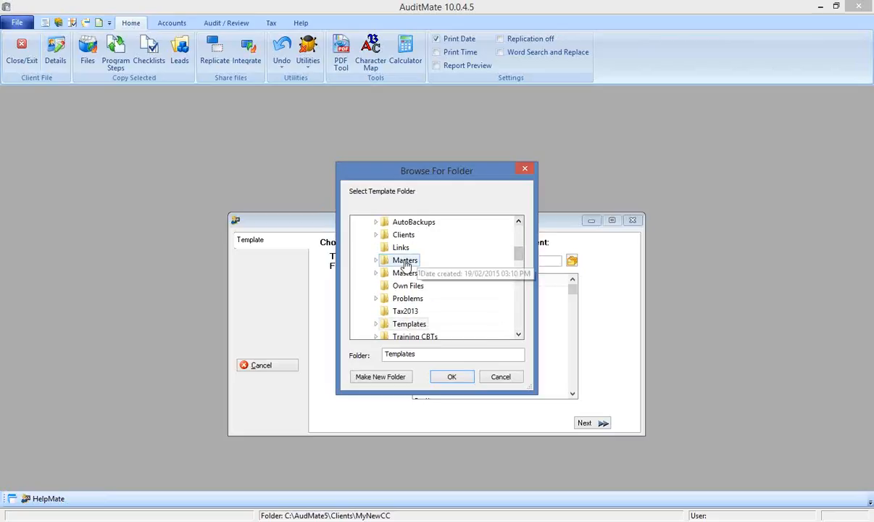
left_click(376, 260)
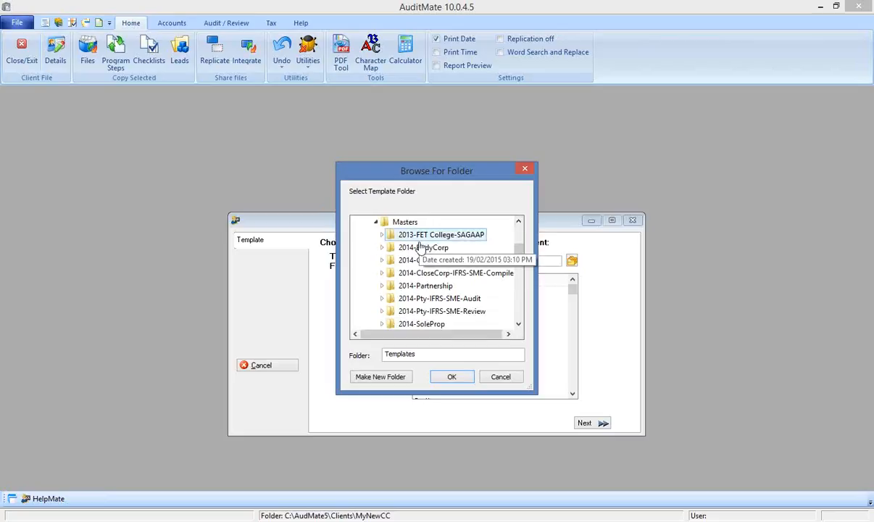
left_click(445, 312)
left_click(435, 235)
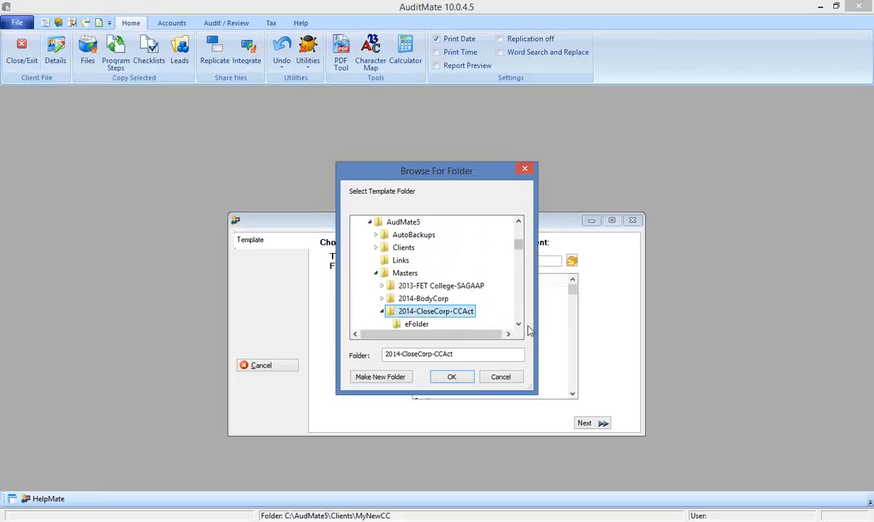
Look through the AudMate5 folder tree down to the Templates folder and back up to the selected 2014-CloseCorp-CCAct master.
left_click_drag(519, 327, 519, 327)
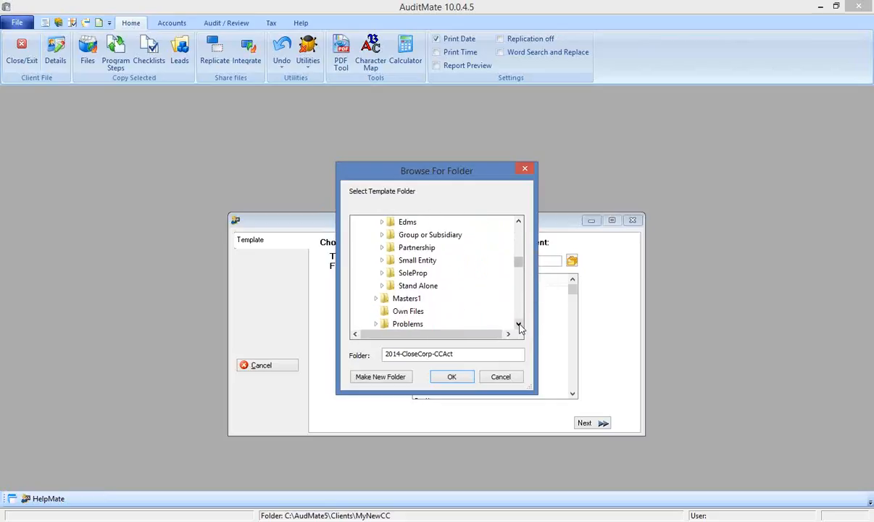
left_click(519, 325)
left_click(519, 326)
left_click(519, 325)
left_click(519, 325)
left_click(519, 325)
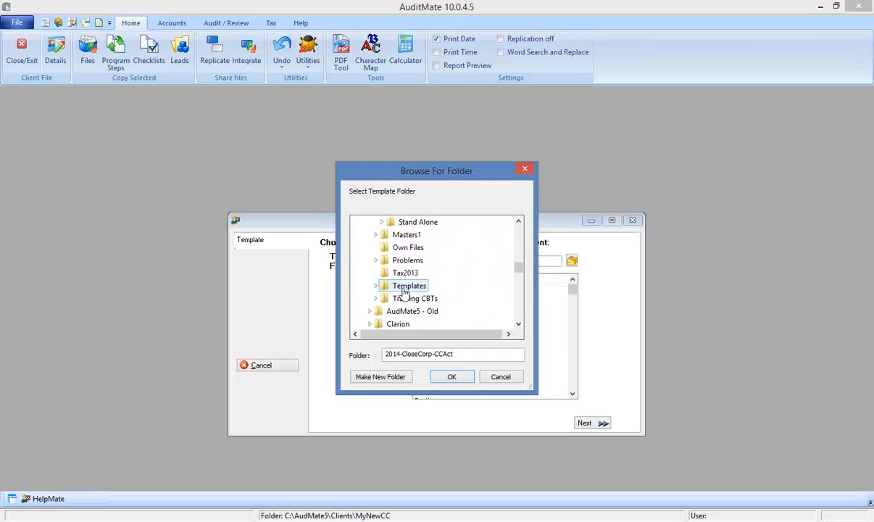
left_click(519, 221)
left_click(519, 221)
left_click(519, 221)
left_click(519, 221)
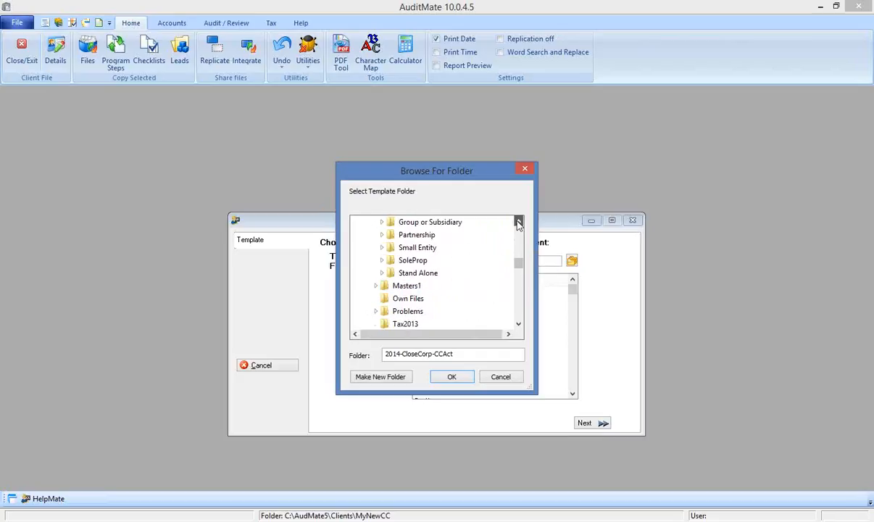
left_click(519, 221)
left_click(519, 221)
left_click(519, 222)
scroll(519, 222, "up", 4)
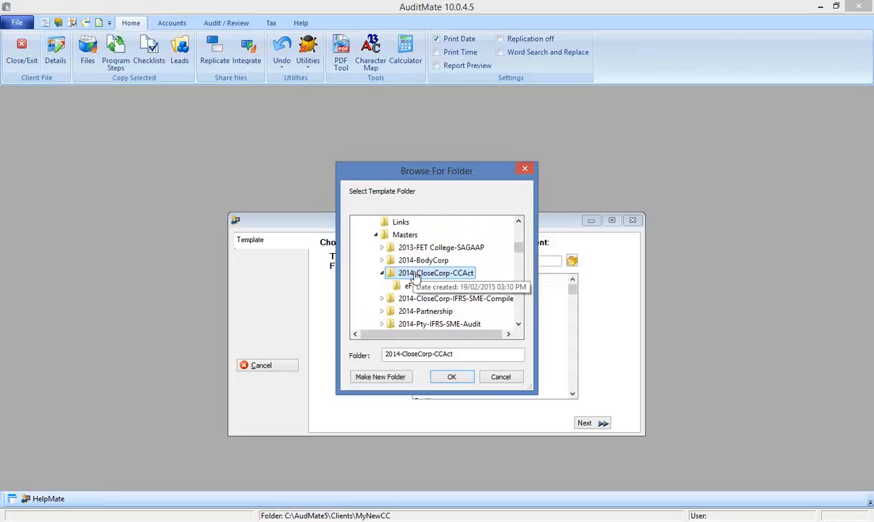
Accept the 2014-CloseCorp-CCAct master as source, copy its files into the MyNewCC client and close the HelpMate wizard.
left_click(449, 378)
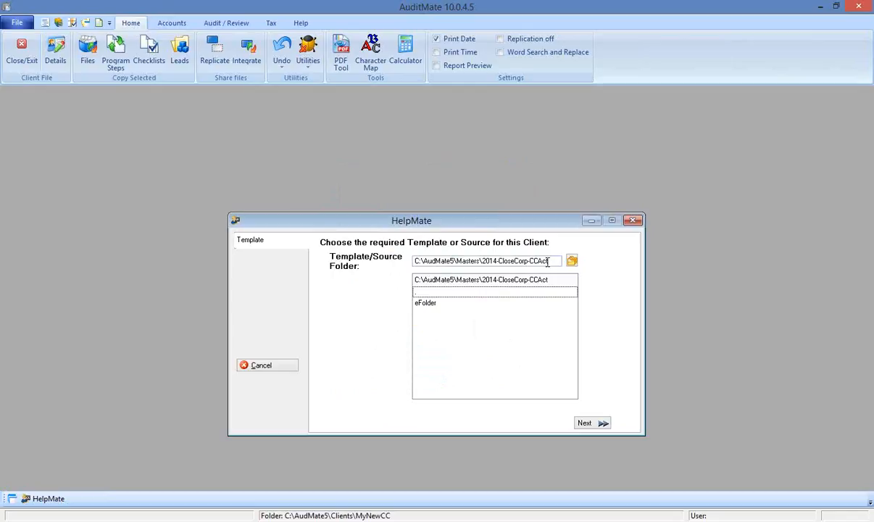
left_click(598, 426)
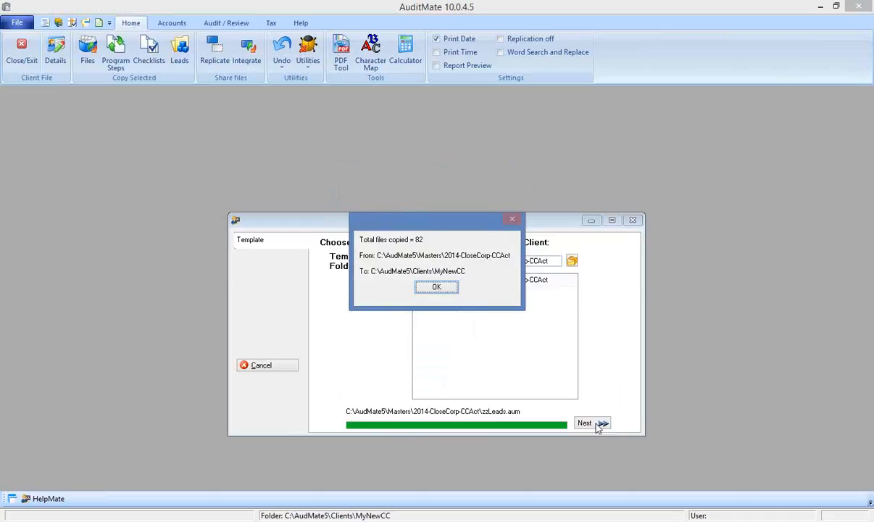
left_click(433, 287)
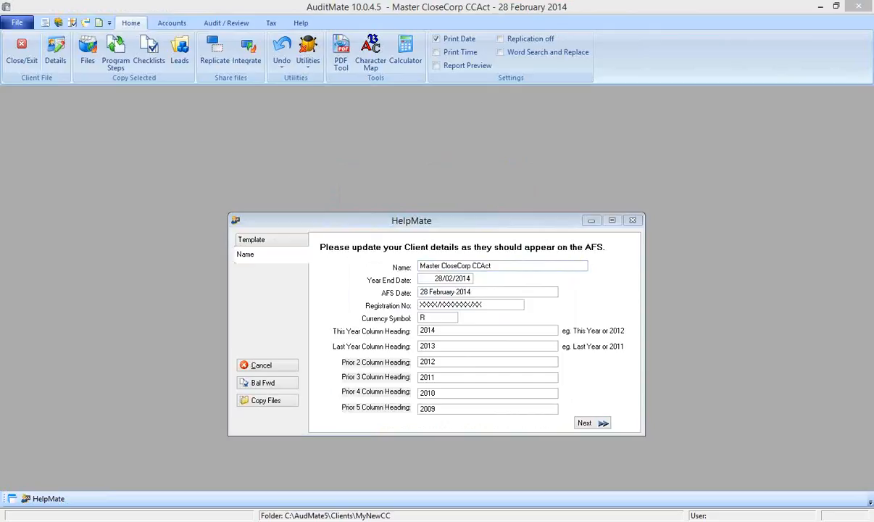
left_click(635, 220)
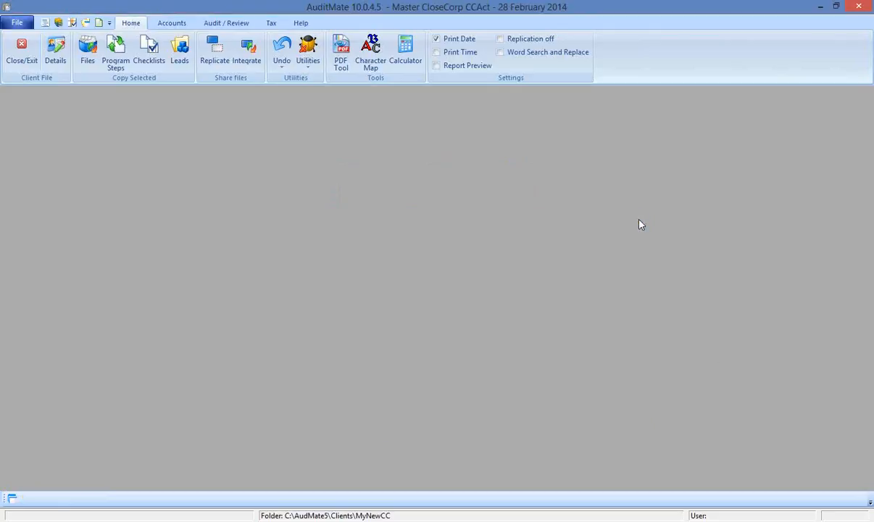